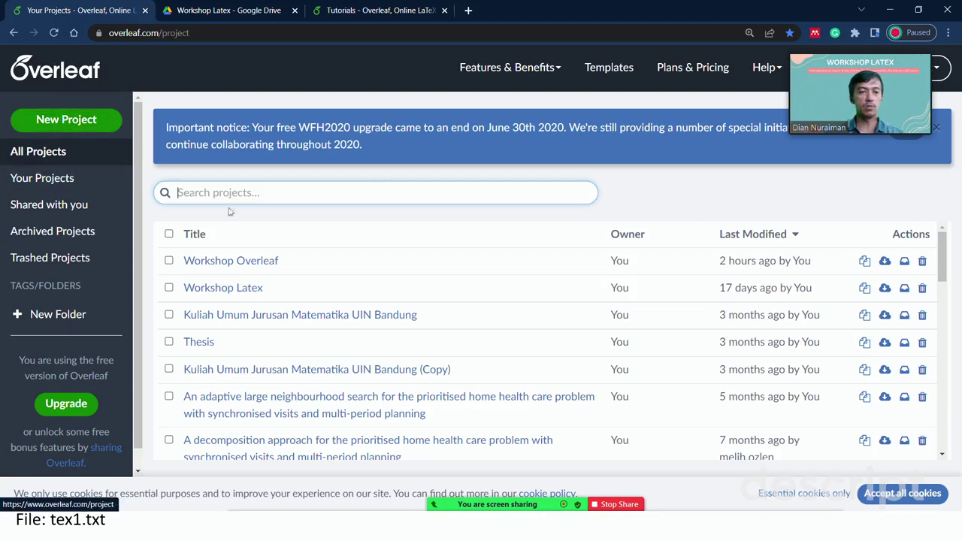
- Create a new blank project named "Workshop Latex"
left_click(65, 122)
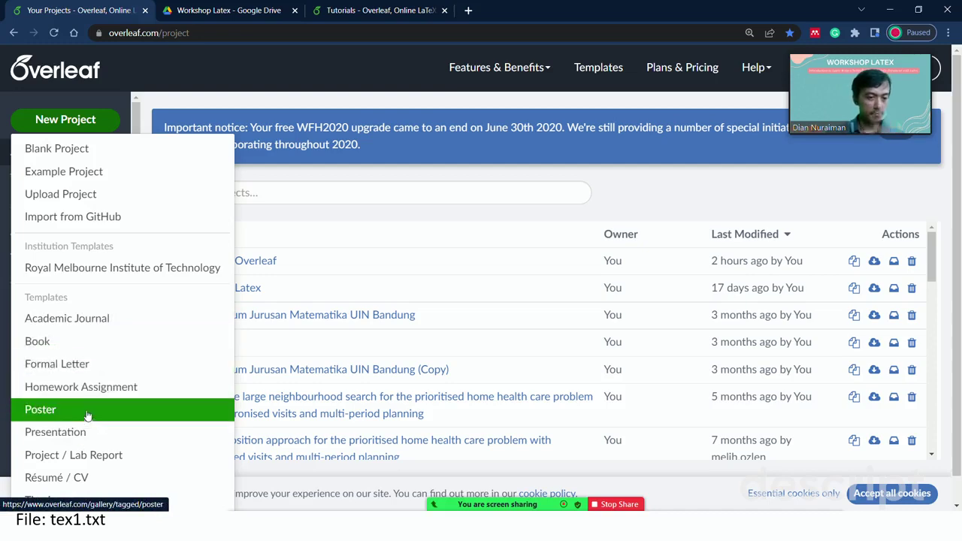
scroll(90, 428, "down", 1)
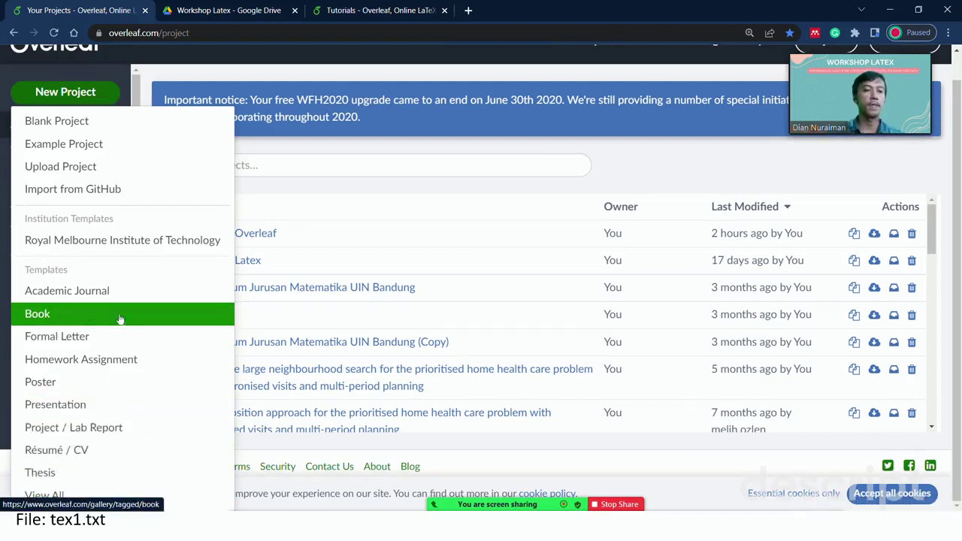
scroll(108, 300, "up", 1)
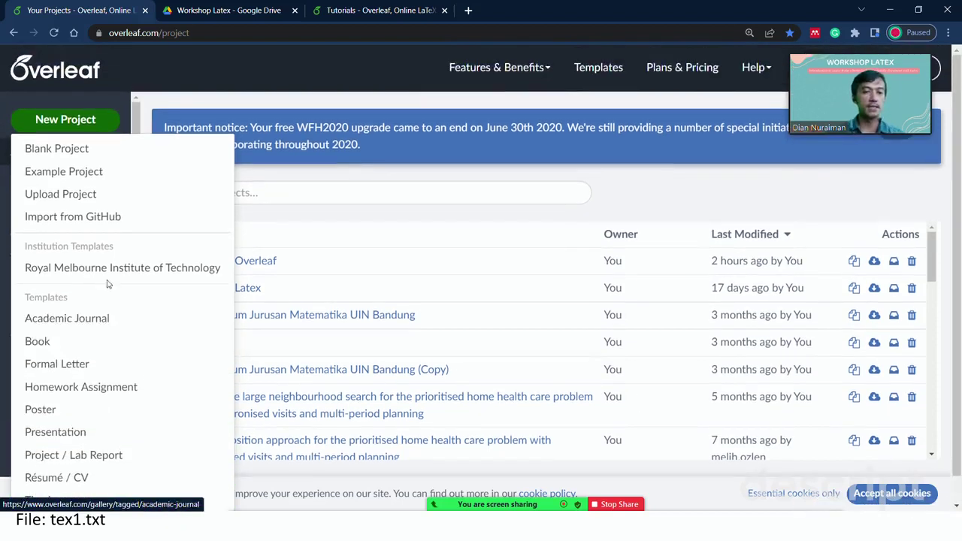
left_click(55, 155)
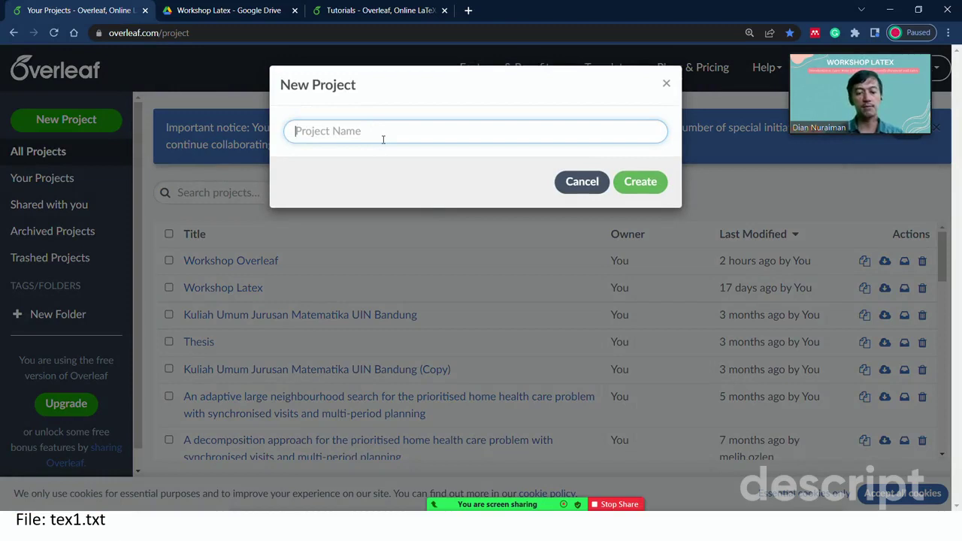
type("Worksh")
key("BackSpace")
key("BackSpace")
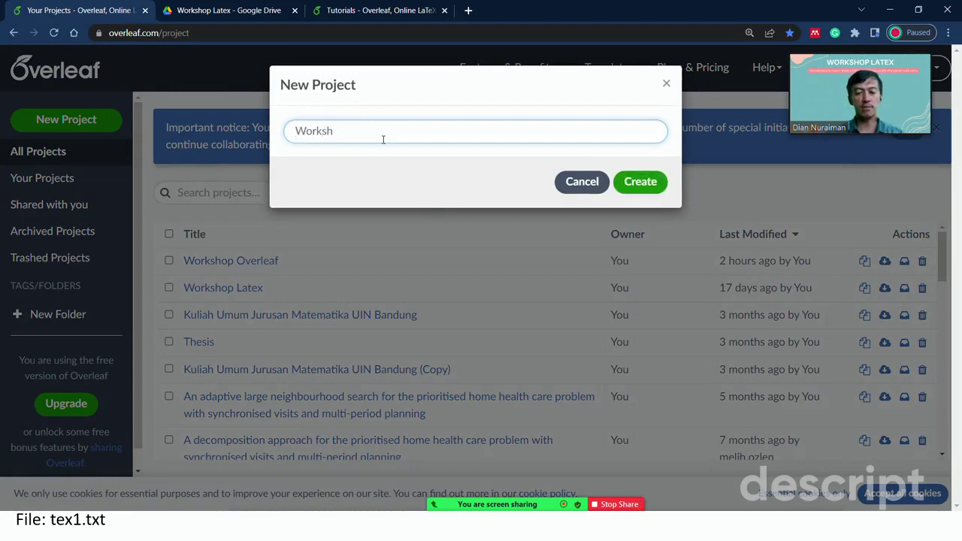
type("op Latex")
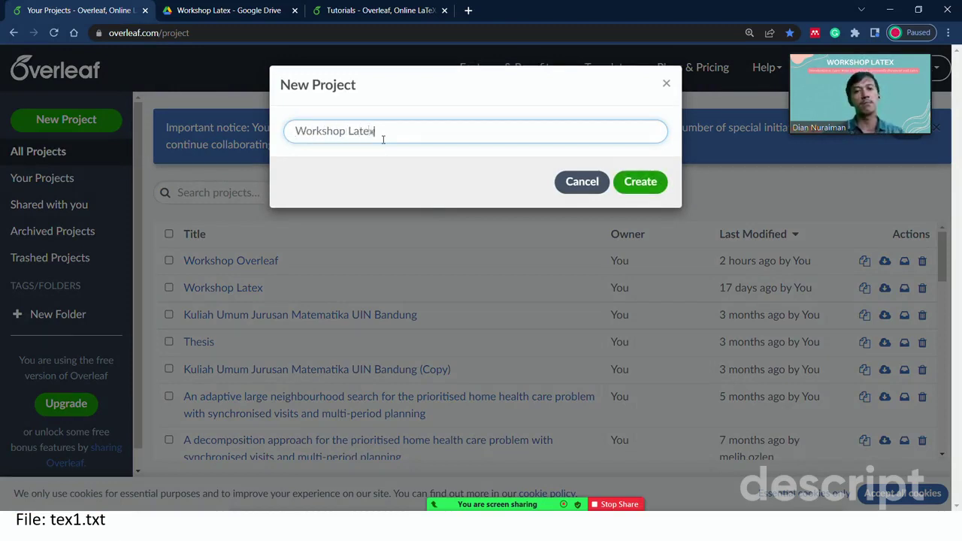
left_click(639, 182)
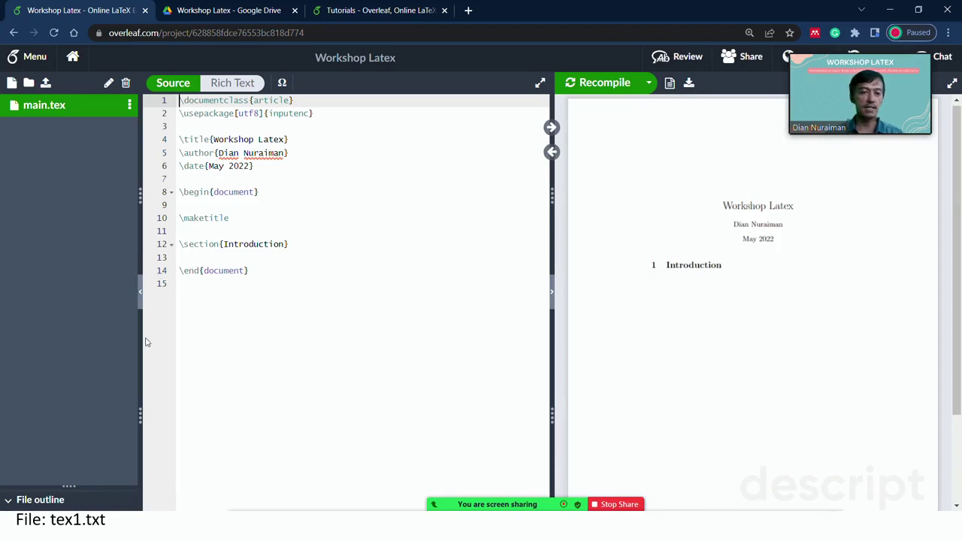
- Narrow the file list and the source editor so the PDF preview takes up most of the workspace
left_click_drag(137, 336, 77, 335)
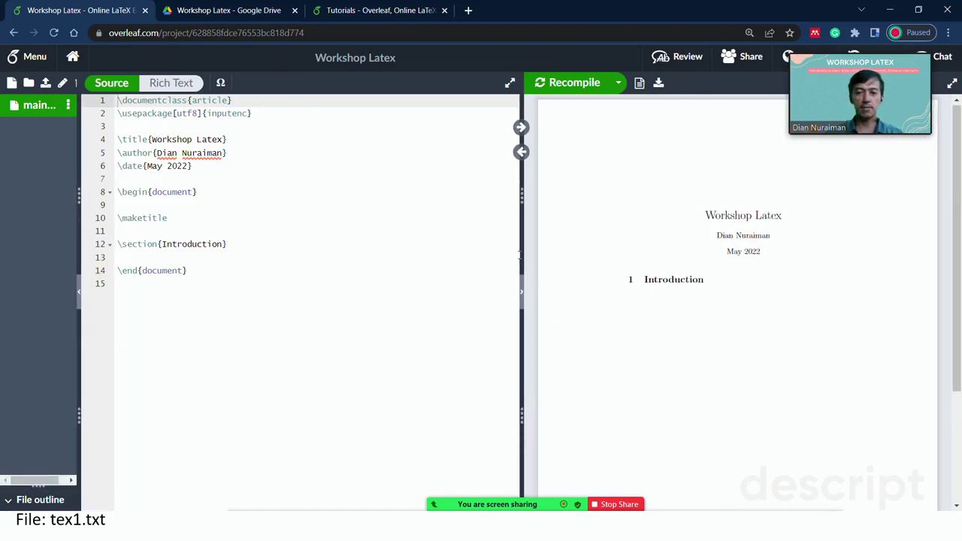
left_click_drag(520, 250, 314, 248)
left_click(219, 333)
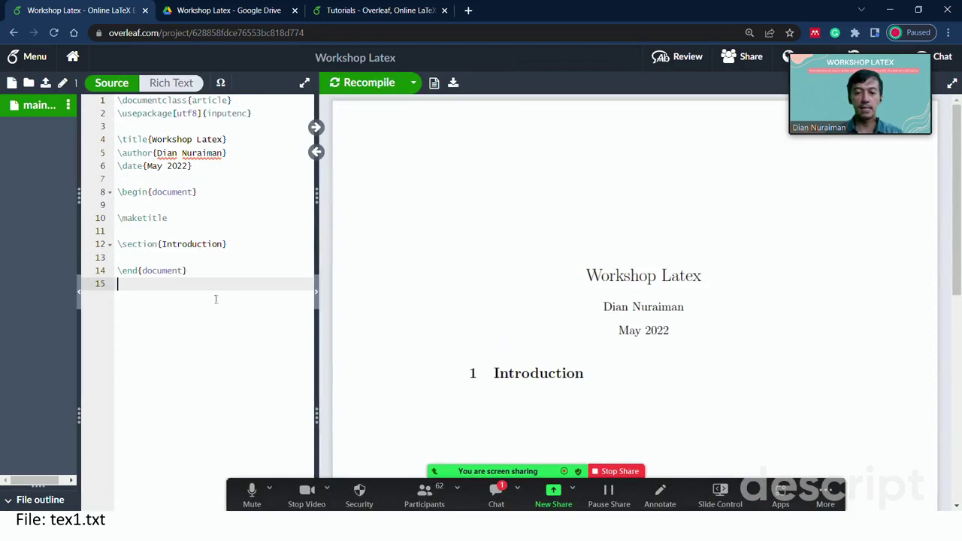
- Check the messages in the meeting chat and close the chat window
left_click(496, 492)
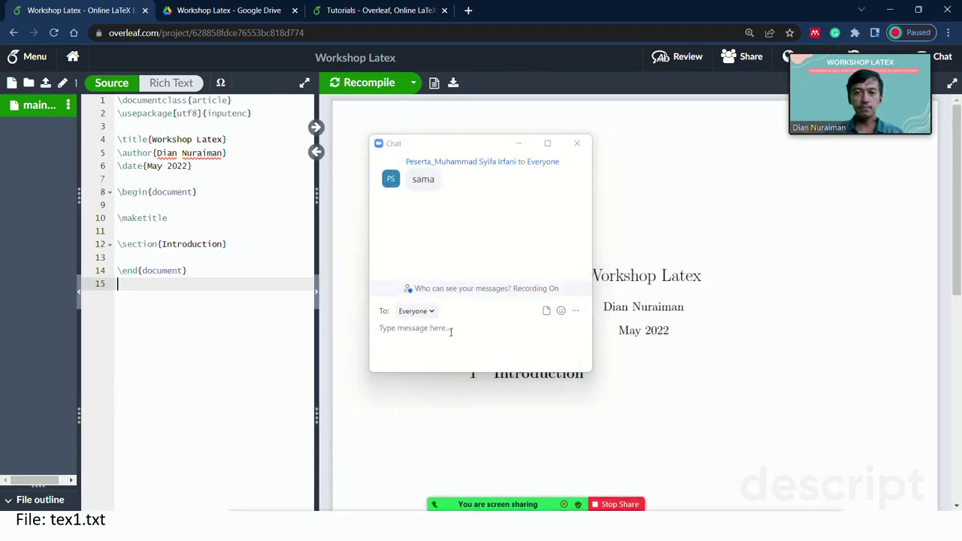
left_click(577, 143)
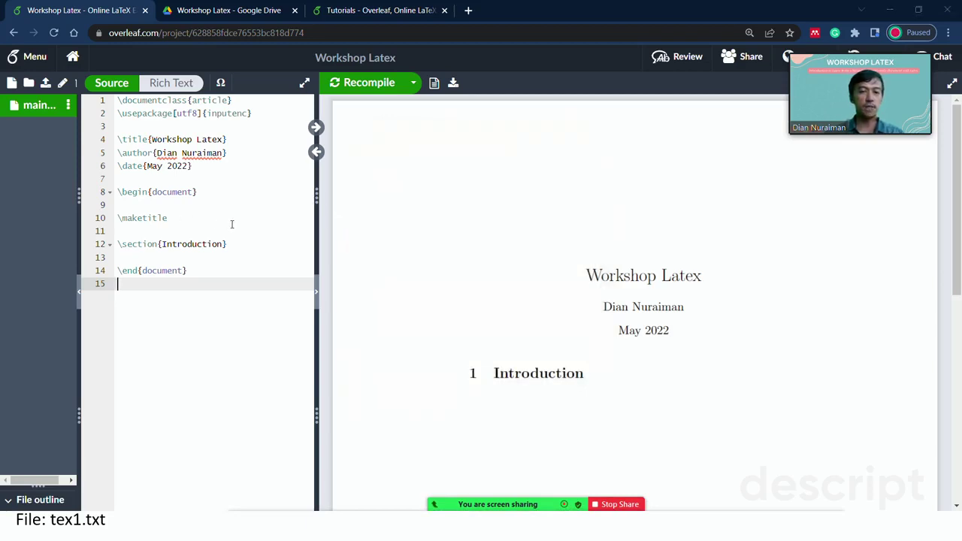
- Examine the article document class line and the utf8 inputenc package line at the start of main.tex
left_click(188, 125)
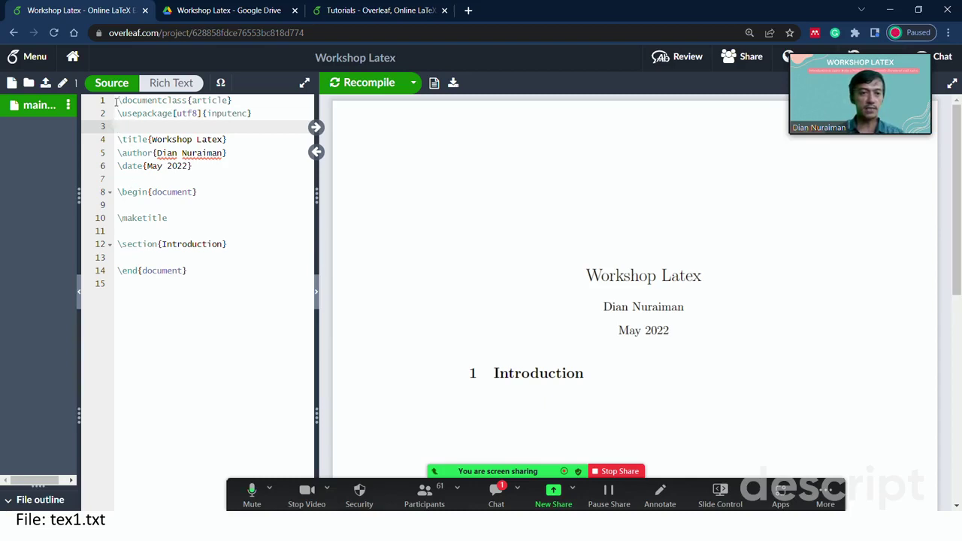
left_click_drag(116, 101, 233, 100)
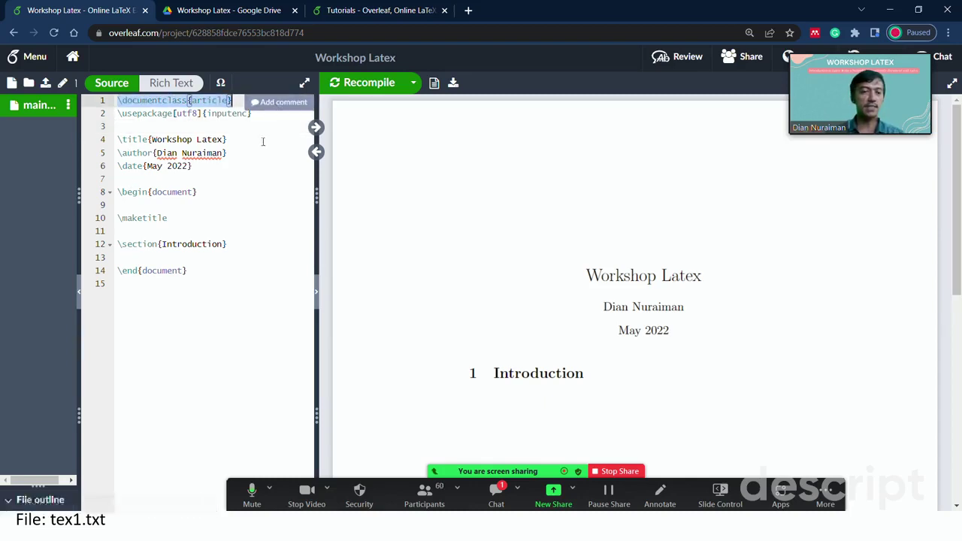
left_click(243, 130)
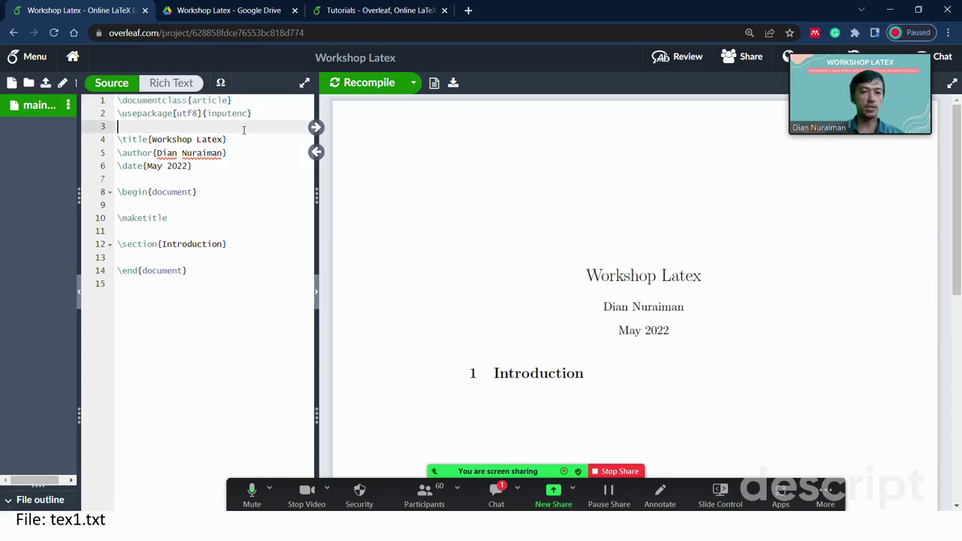
left_click(243, 99)
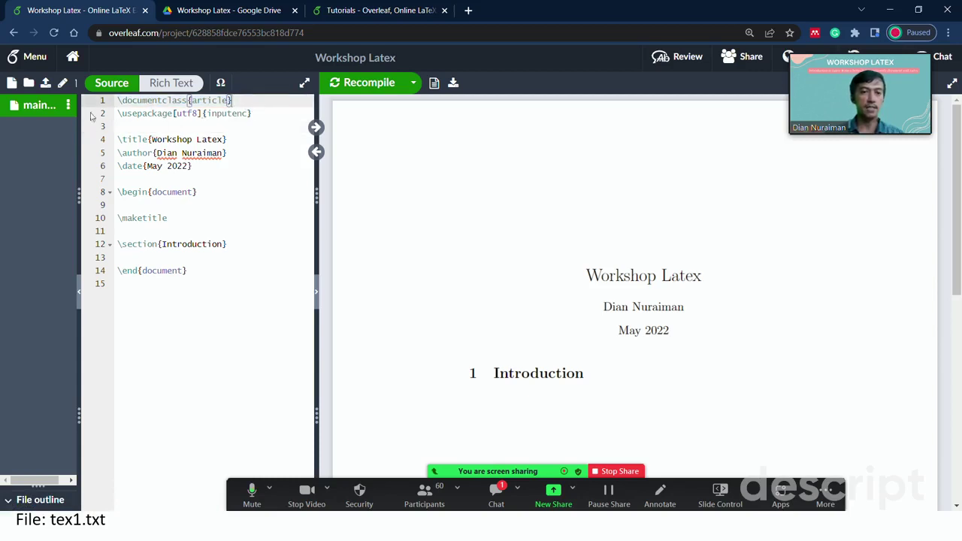
left_click_drag(117, 115, 261, 126)
left_click(262, 126)
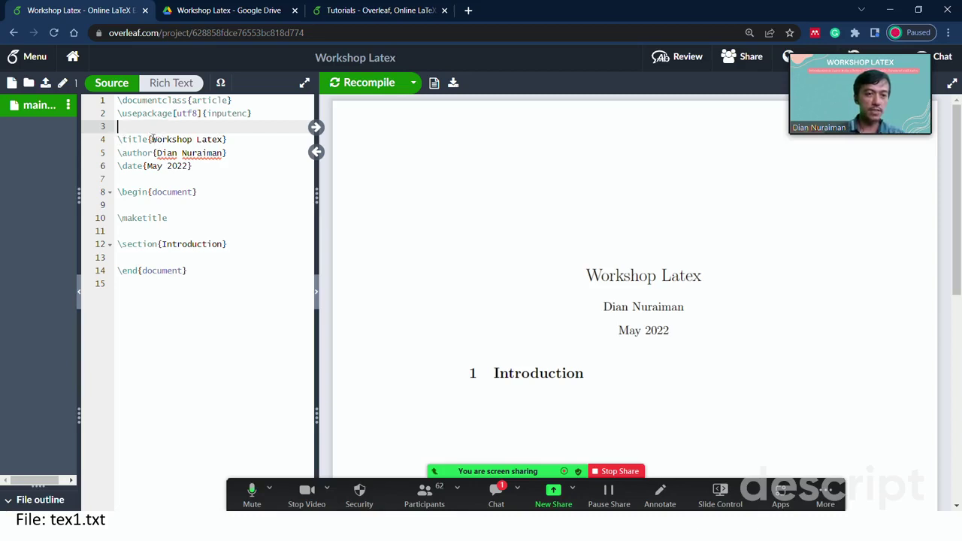
- Examine the values inside the title, author and date commands of the preamble, one after another
left_click_drag(151, 139, 223, 140)
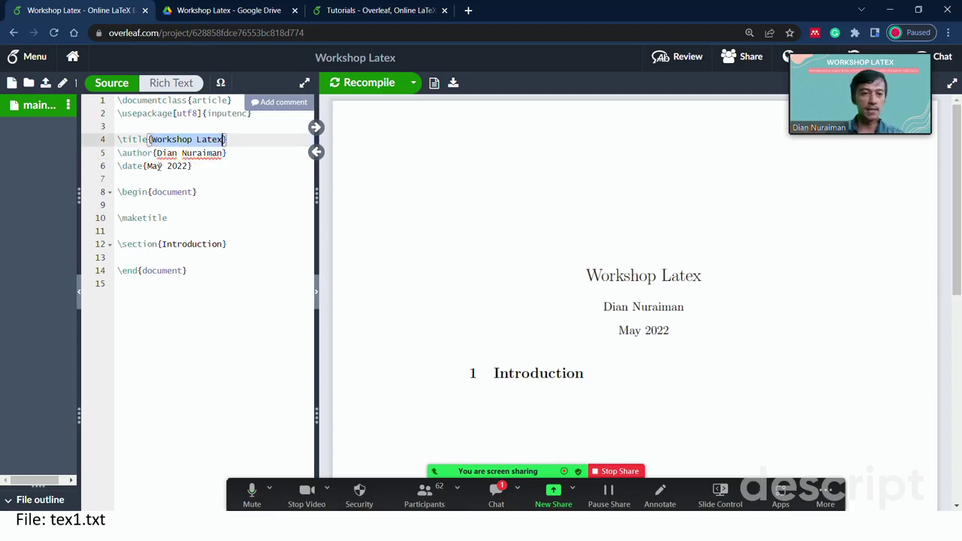
left_click(236, 163)
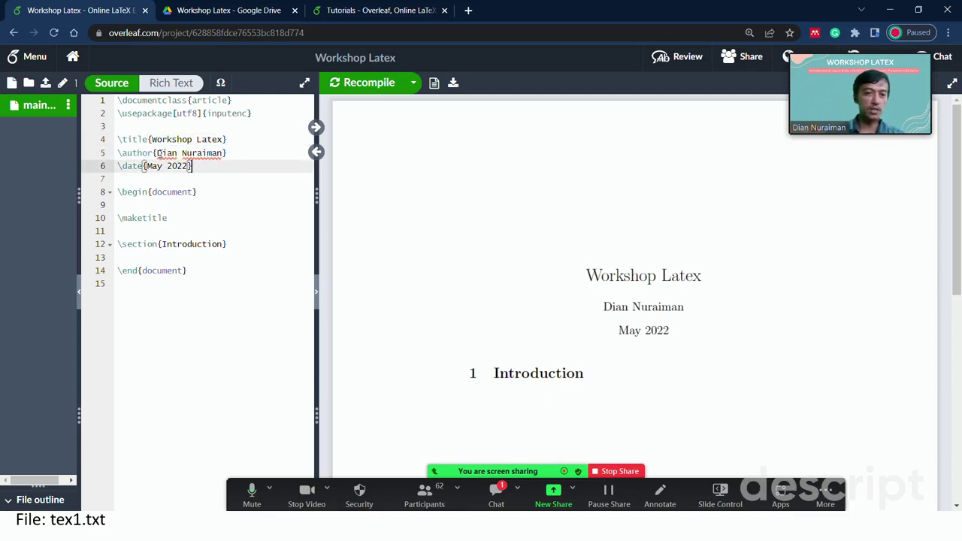
left_click_drag(157, 153, 223, 154)
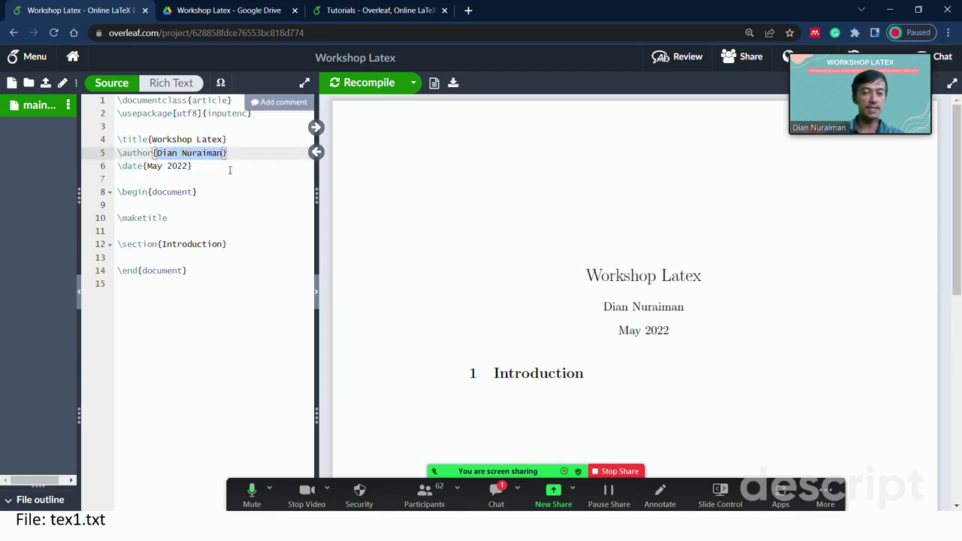
left_click(230, 170)
left_click(221, 175)
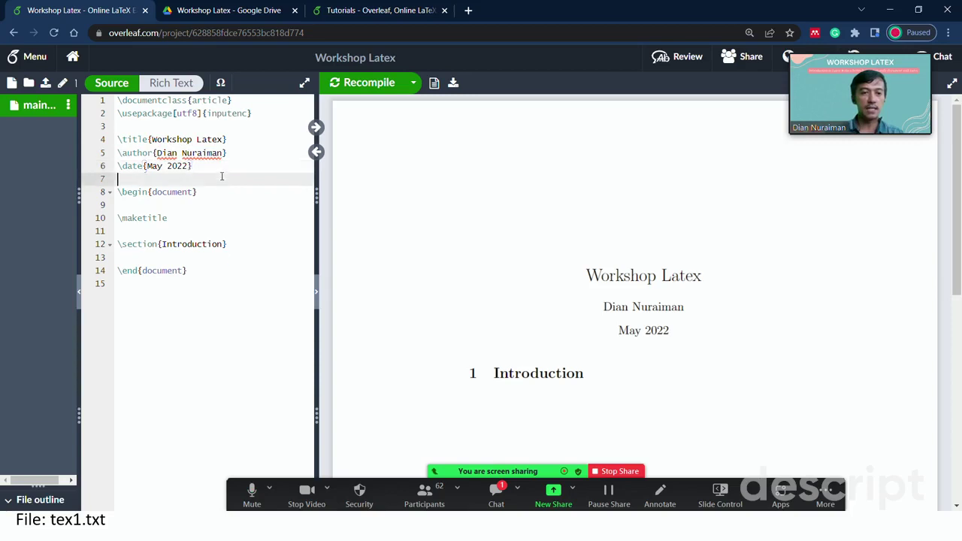
left_click_drag(149, 166, 187, 166)
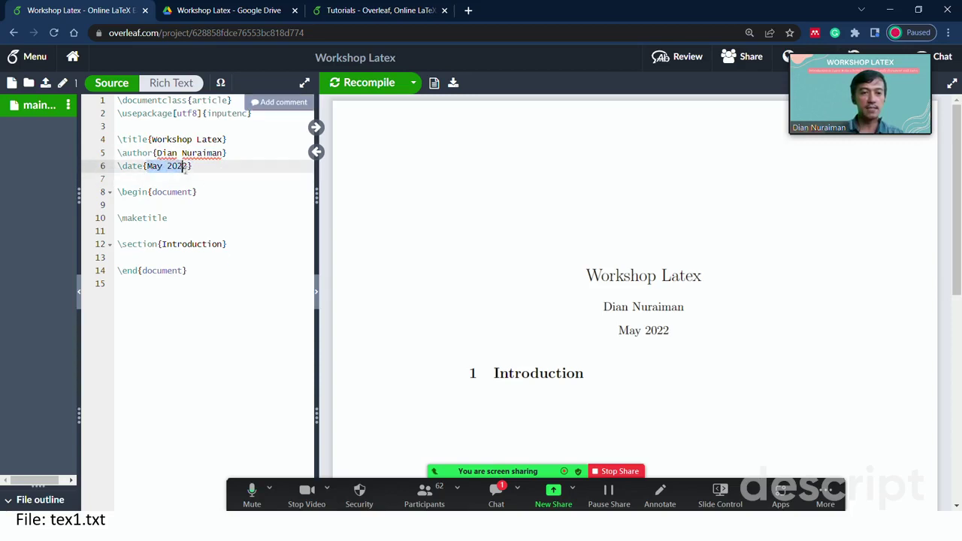
left_click(209, 167)
left_click(213, 182)
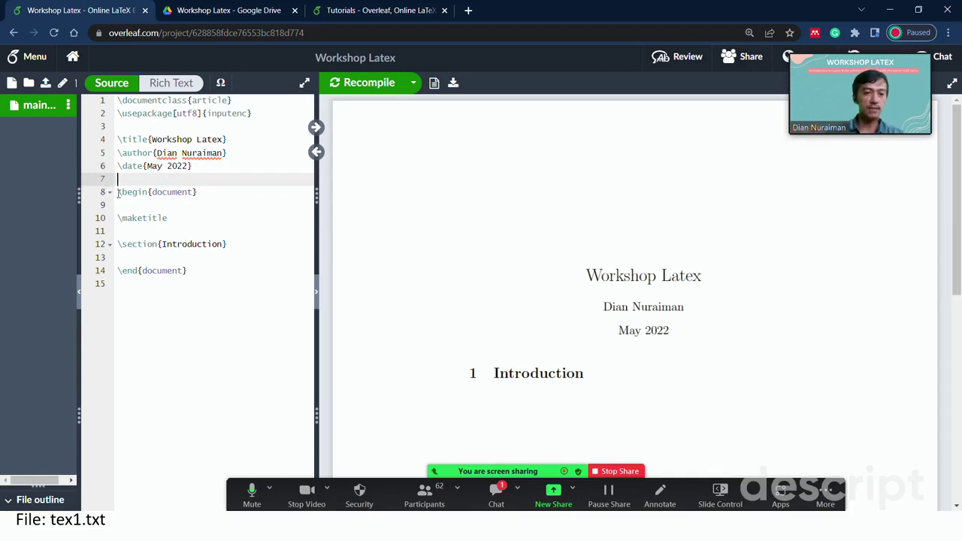
- Examine the document body between \begin{document} and \end{document}, including the \maketitle and \section{Introduction} commands
left_click_drag(118, 193, 246, 276)
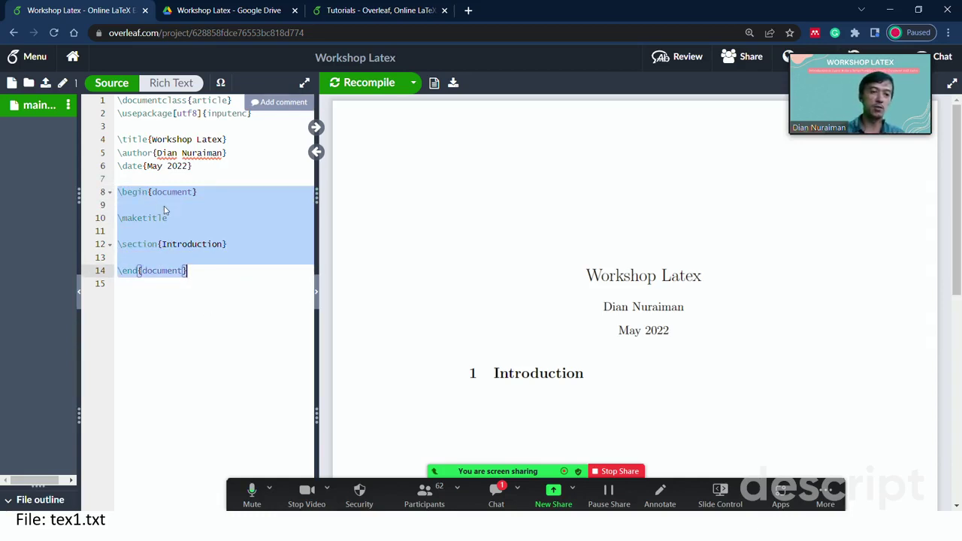
left_click(205, 278)
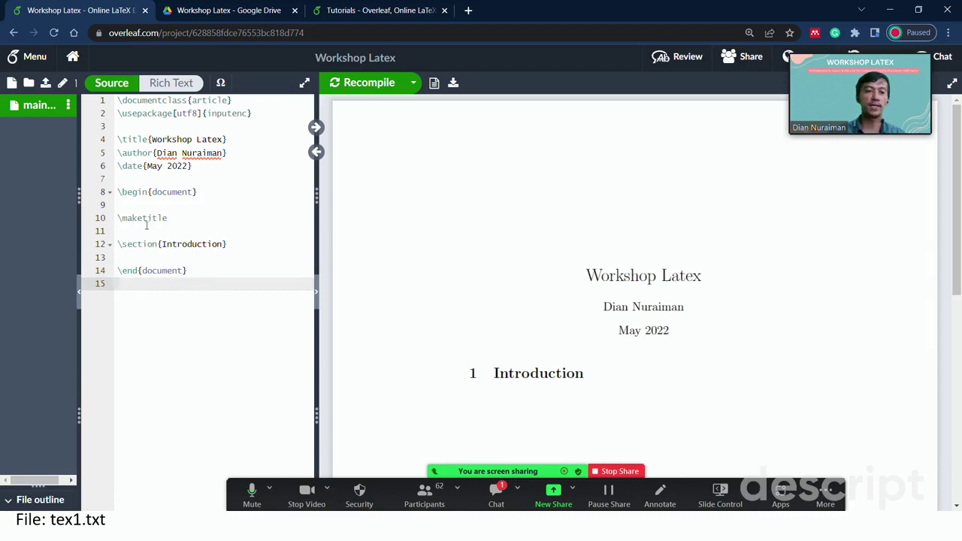
left_click_drag(117, 218, 240, 251)
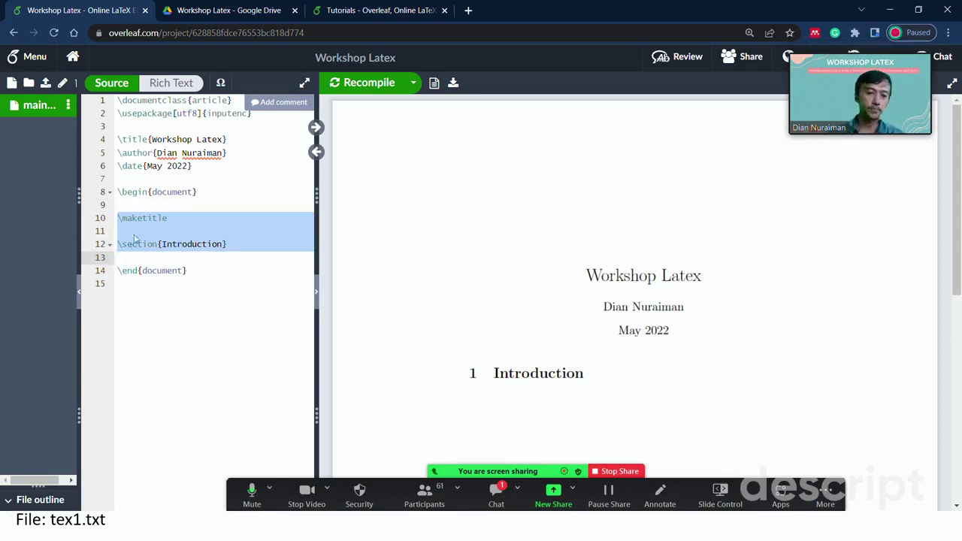
left_click(159, 233)
left_click(191, 218)
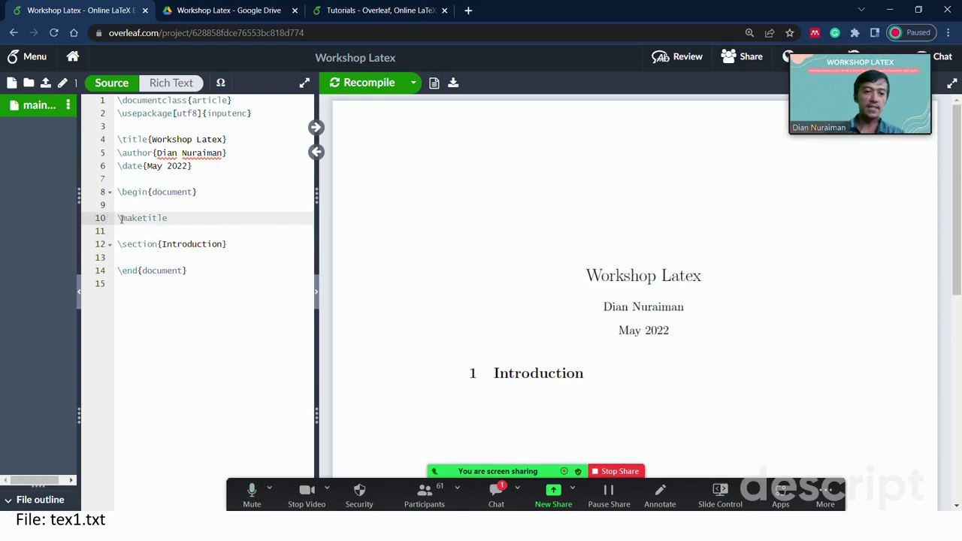
- Copy the \maketitle line, delete it from the document body and recompile the PDF
left_click_drag(119, 217, 178, 226)
key("ctrl+c")
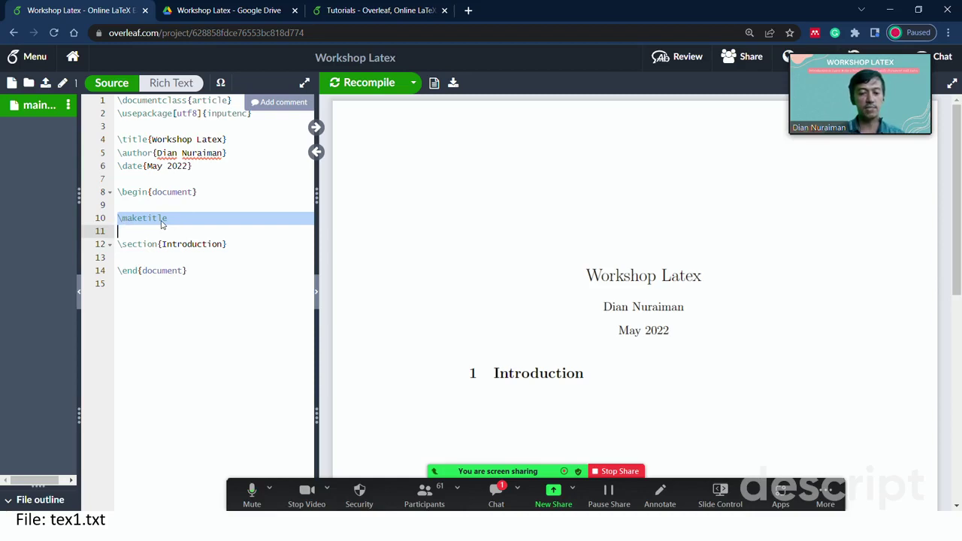
key("BackSpace")
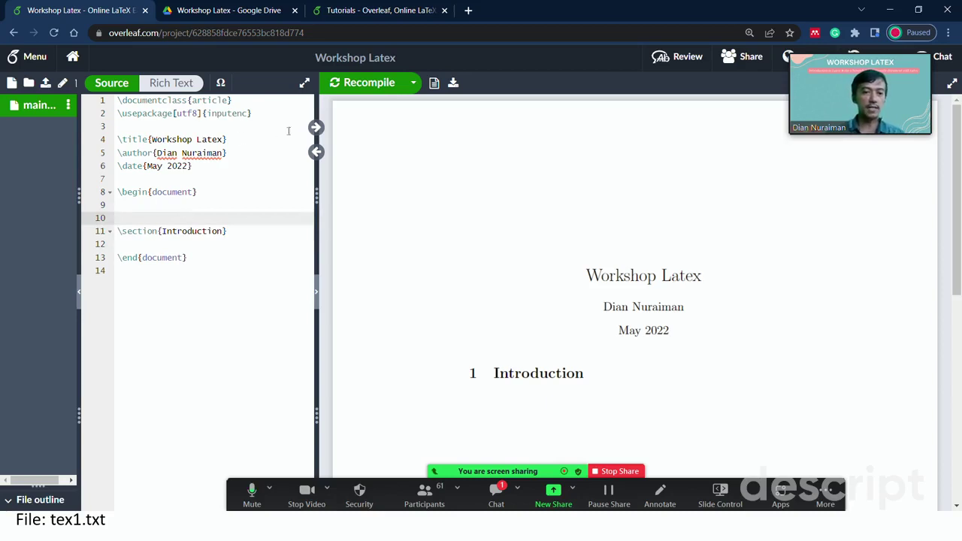
left_click(372, 86)
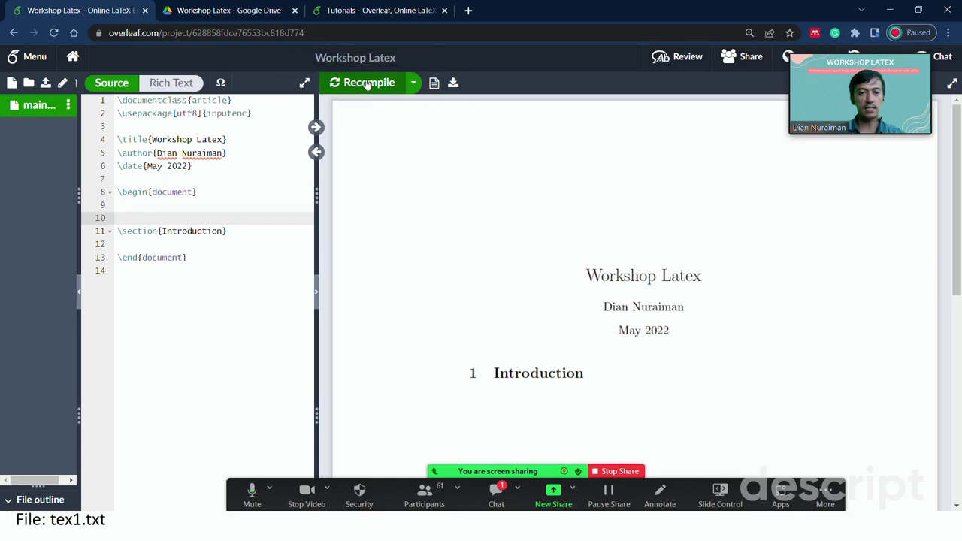
left_click(371, 85)
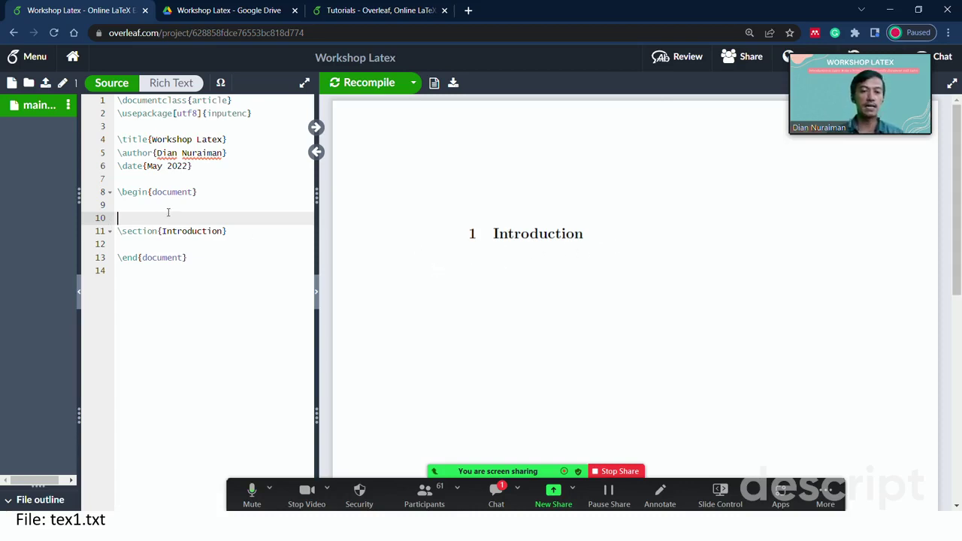
- Paste the \maketitle line back above \section{Introduction} and recompile the PDF
key("ctrl+v")
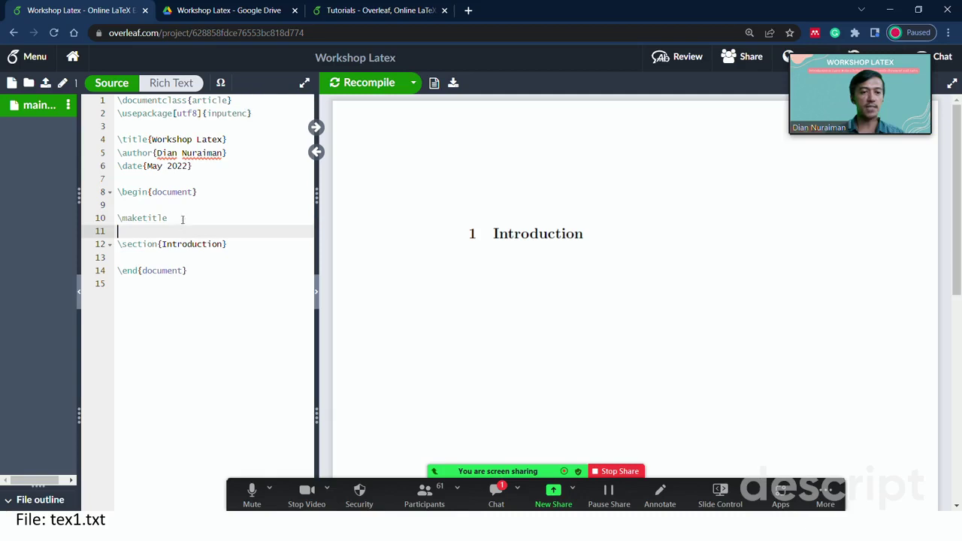
left_click(172, 217)
left_click_drag(171, 217, 114, 218)
left_click(184, 233)
key("ctrl+s")
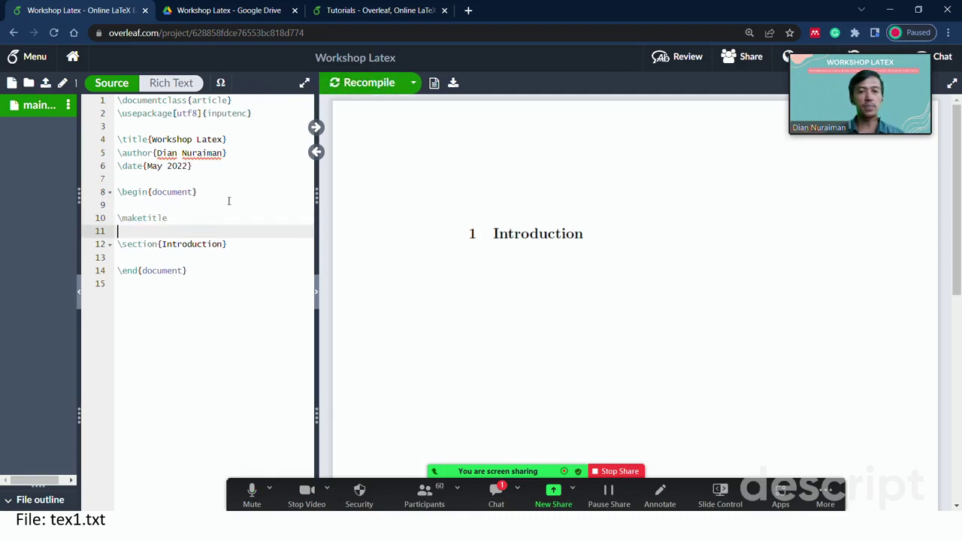
- Review the title, author and date lines and the whole preamble above \begin{document}
left_click_drag(116, 139, 198, 166)
left_click(214, 181)
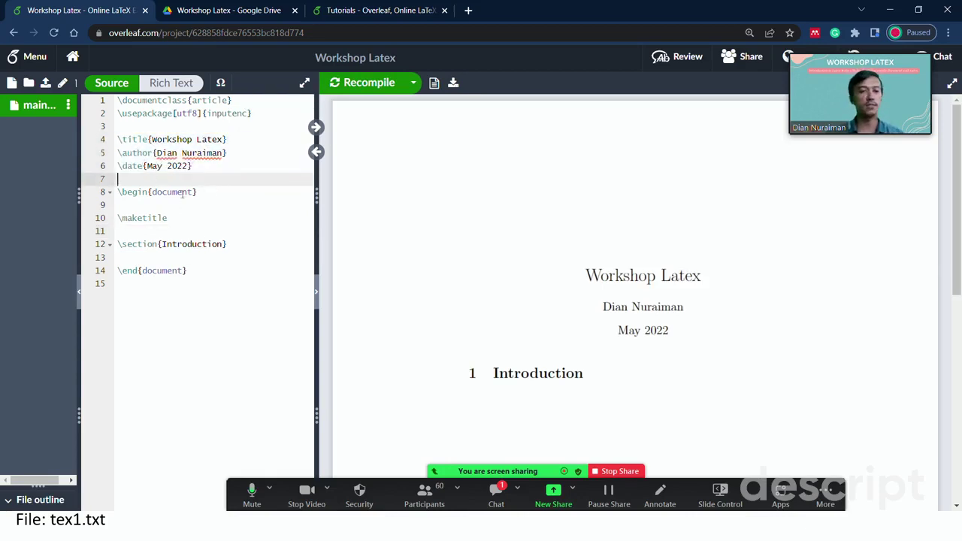
left_click_drag(203, 166, 86, 96)
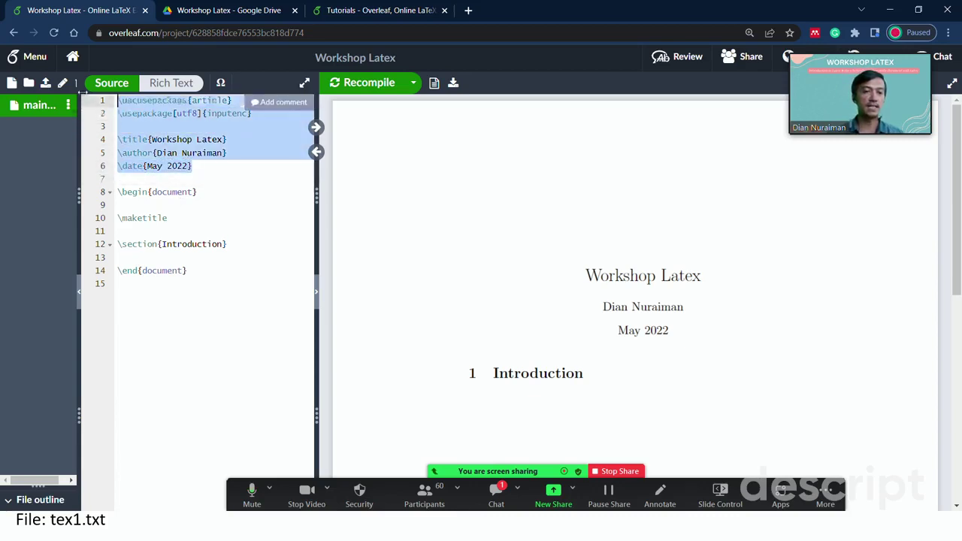
left_click(224, 170)
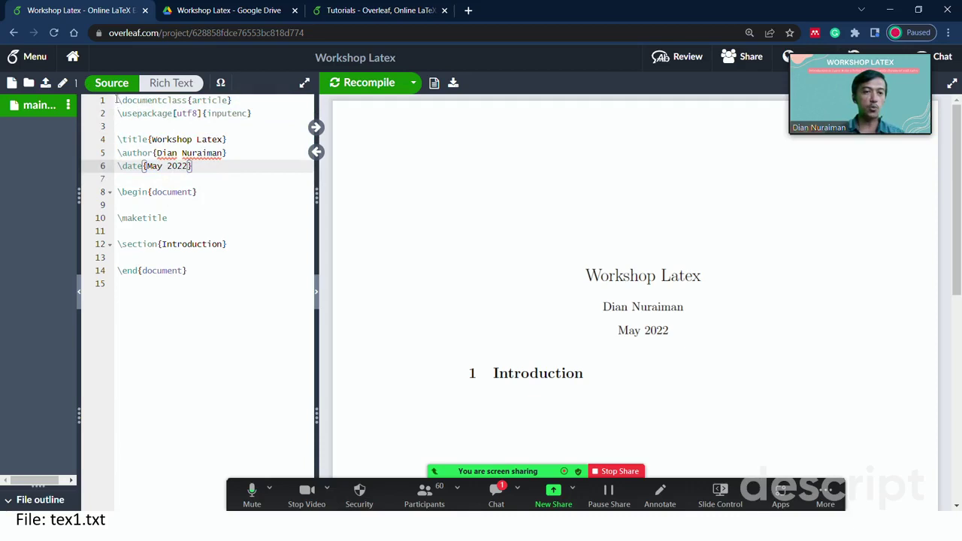
- Go over the preamble once more, from \documentclass and \usepackage to the title, author and date lines
left_click_drag(118, 98, 218, 180)
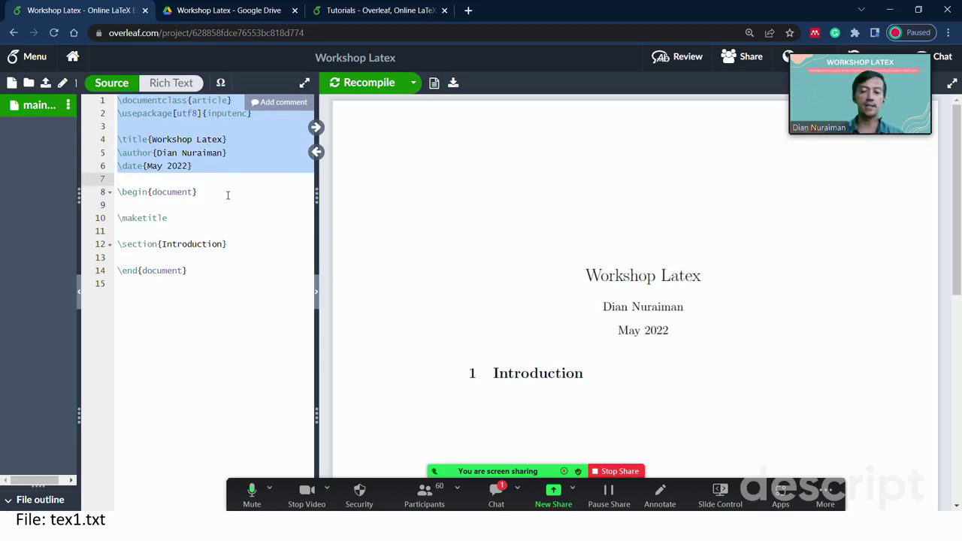
left_click(206, 175)
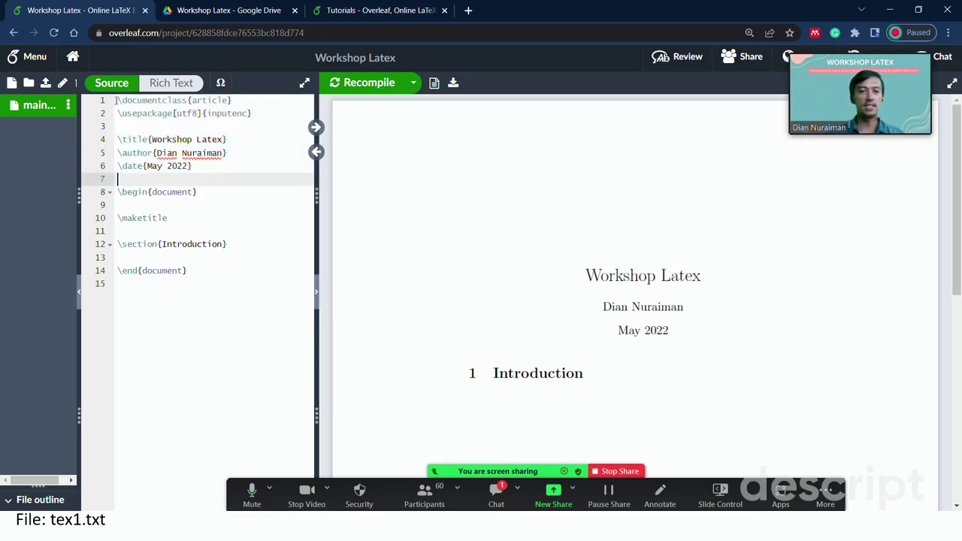
left_click_drag(118, 98, 161, 121)
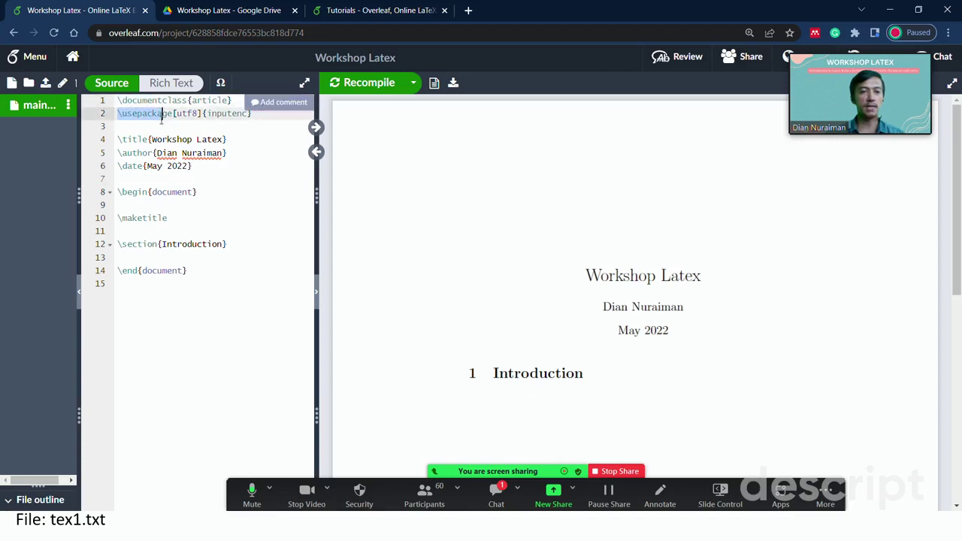
left_click(120, 142)
left_click(142, 152)
left_click(142, 167)
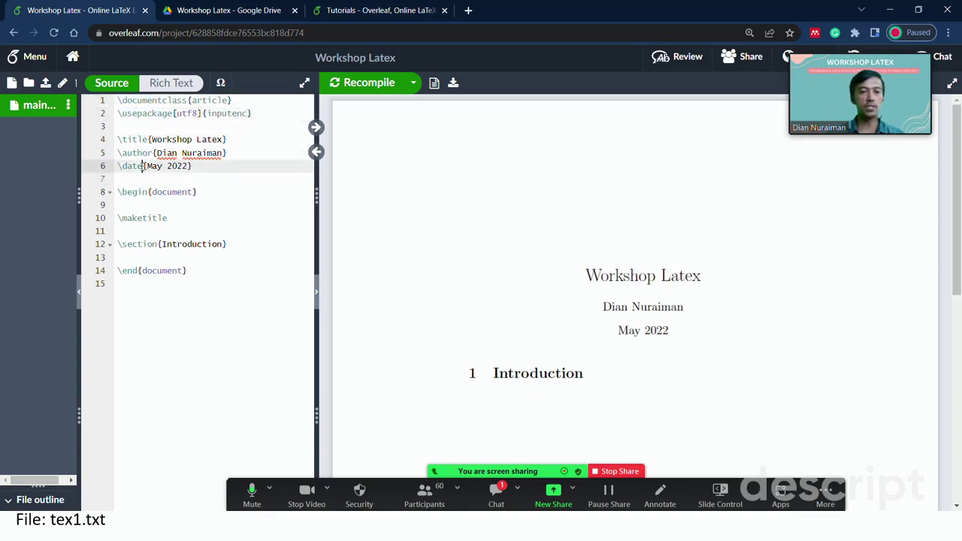
left_click(214, 180)
- Check the Zoom meeting chat, close it and return to the source editor
left_click(496, 500)
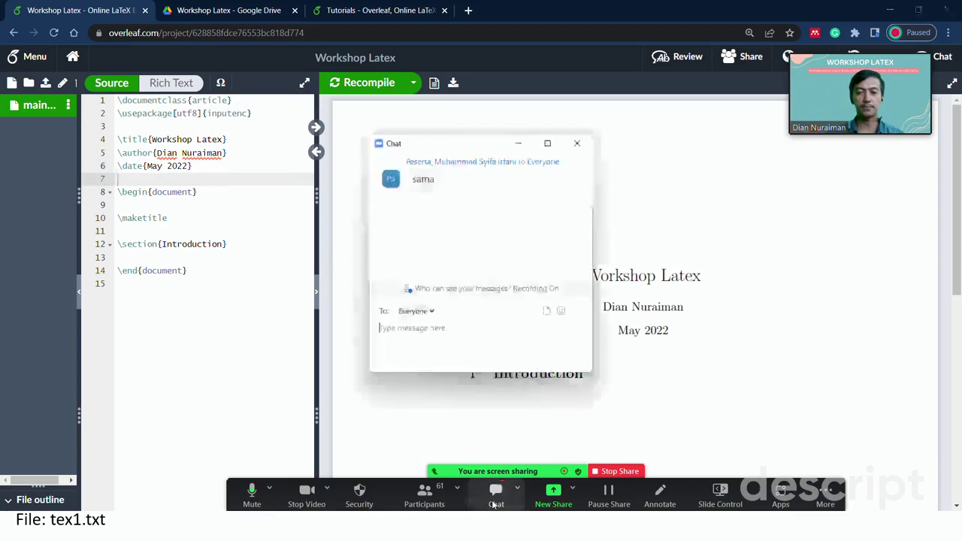
left_click(577, 144)
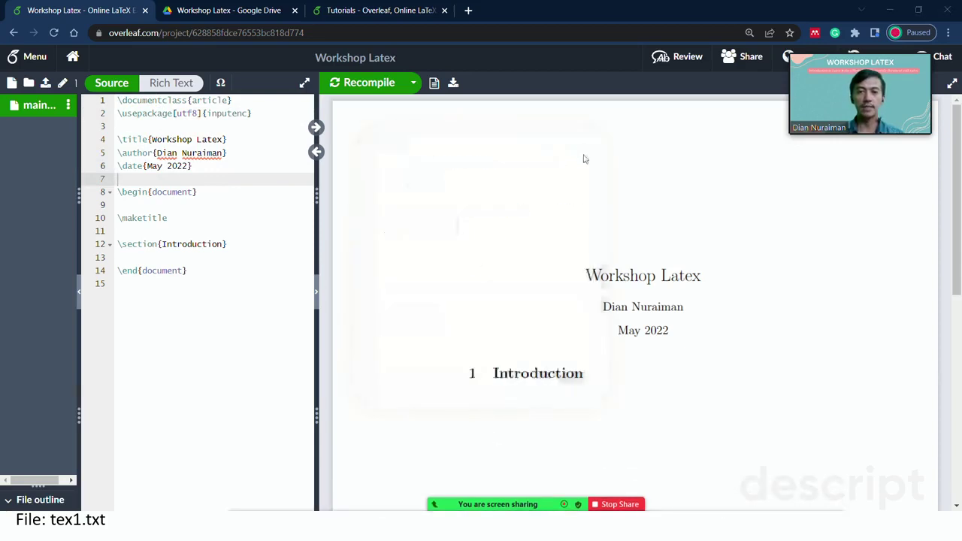
left_click(239, 206)
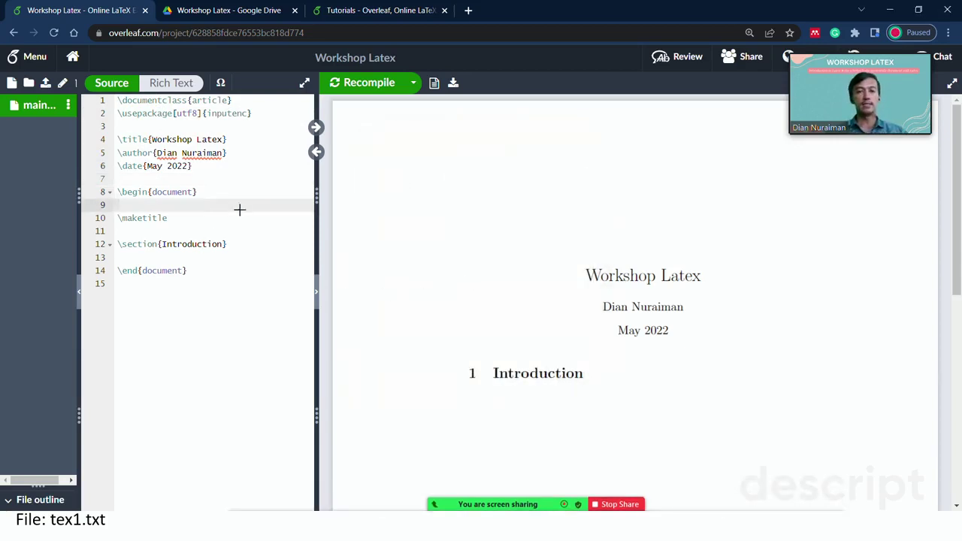
- Consult the "Creating a document in LaTeX" slide in the PowerPoint slide show and return to Overleaf in Chrome
key("super+Tab")
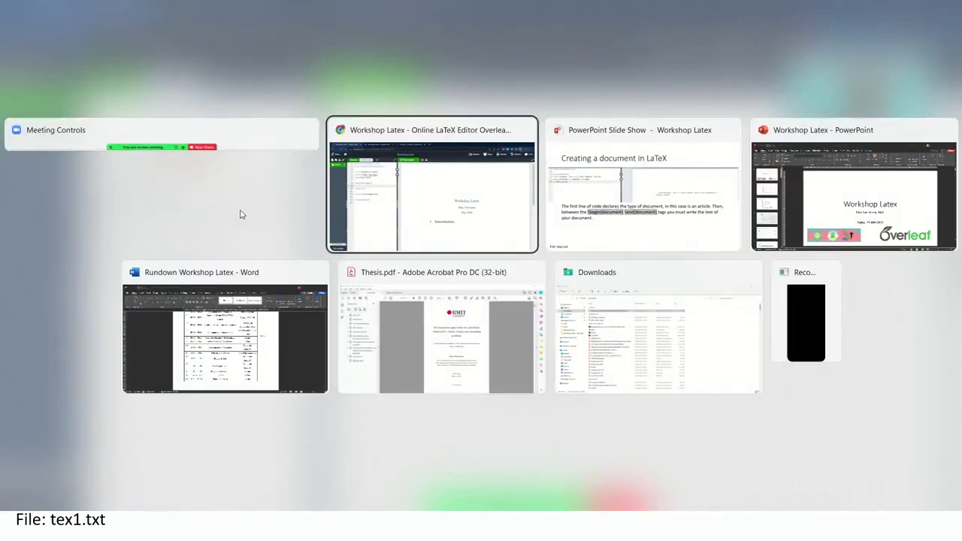
left_click(240, 214)
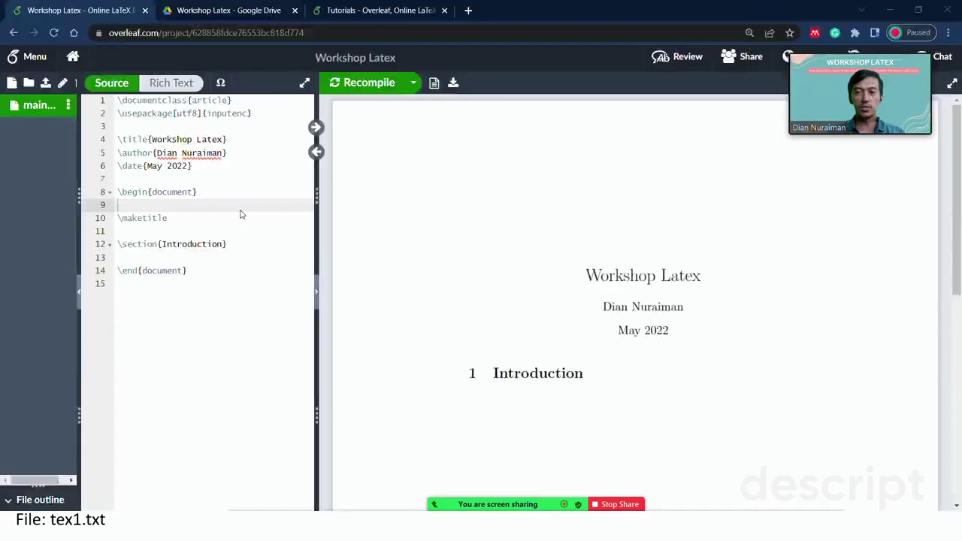
key("alt+Tab")
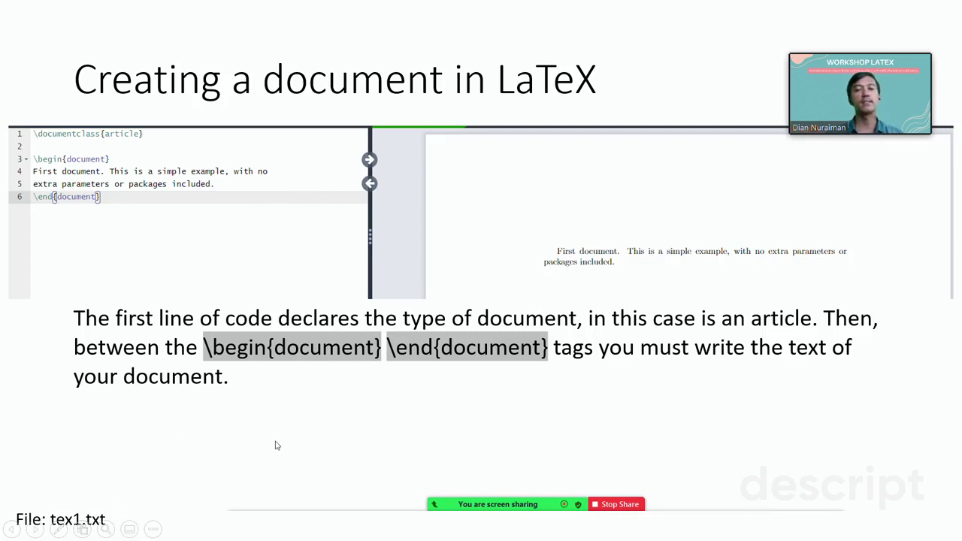
key("alt+Tab")
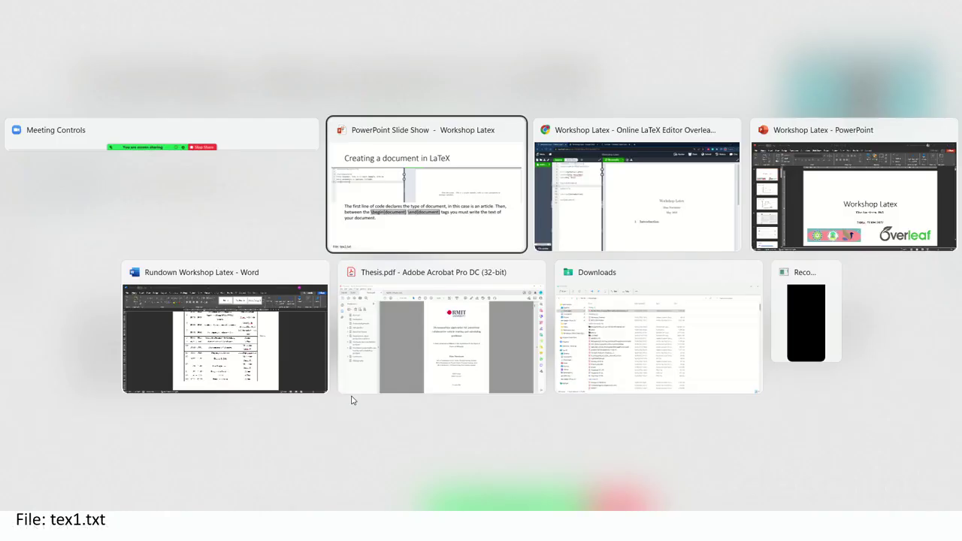
key("alt+Tab")
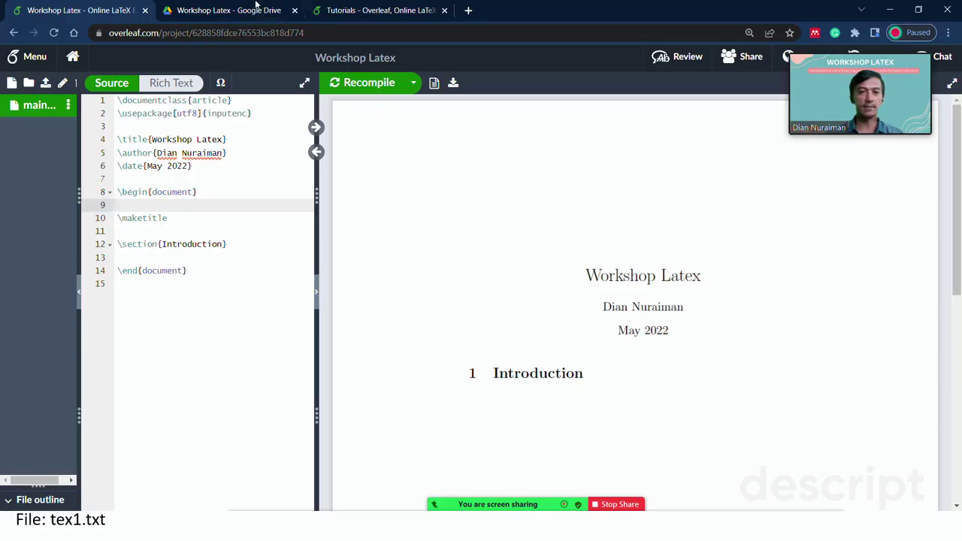
- Open tex1.txt in the Workshop Latex folder on Google Drive and copy all of its LaTeX code
left_click(248, 9)
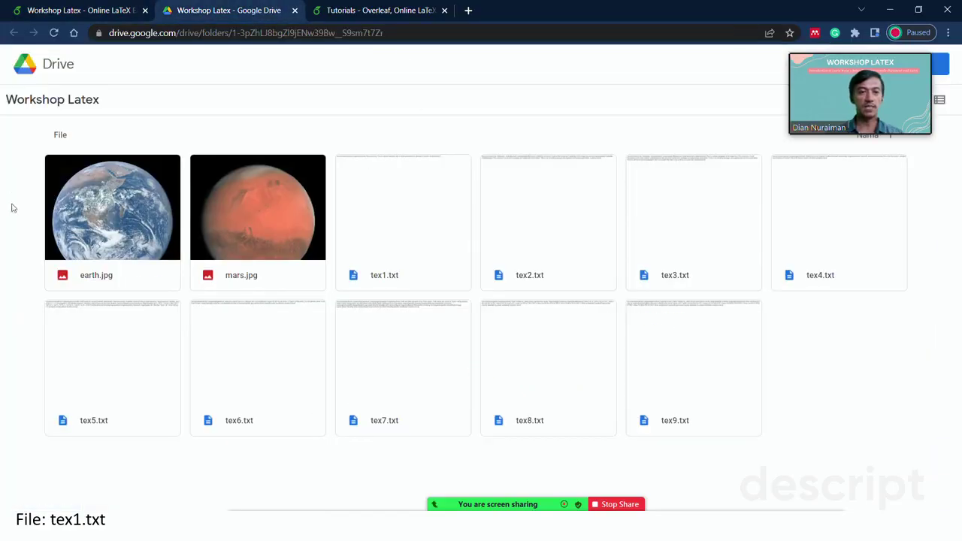
double_click(402, 217)
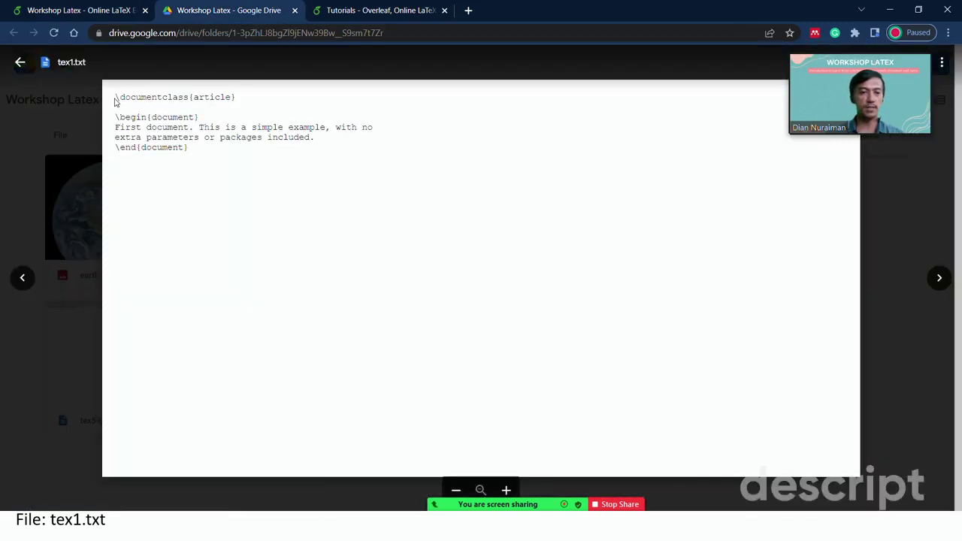
left_click_drag(115, 98, 181, 165)
key("ctrl+c")
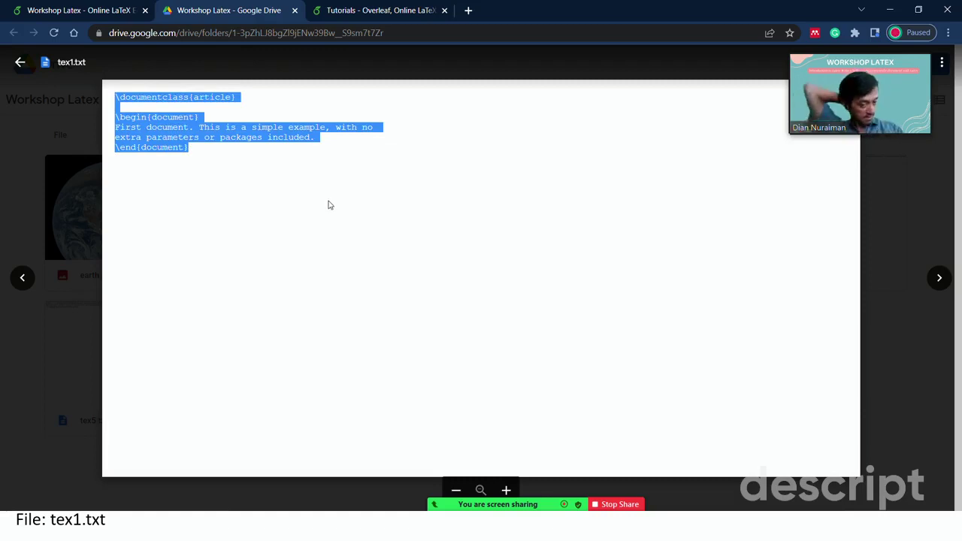
- Replace the entire source of the Overleaf project with the copied tex1.txt code and recompile the PDF
left_click(102, 12)
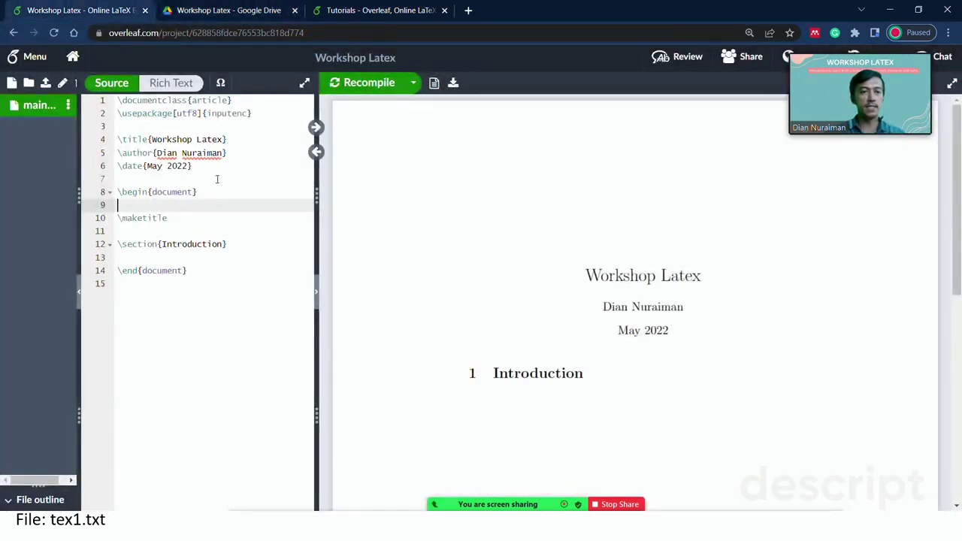
key("ctrl+a")
key("ctrl+v")
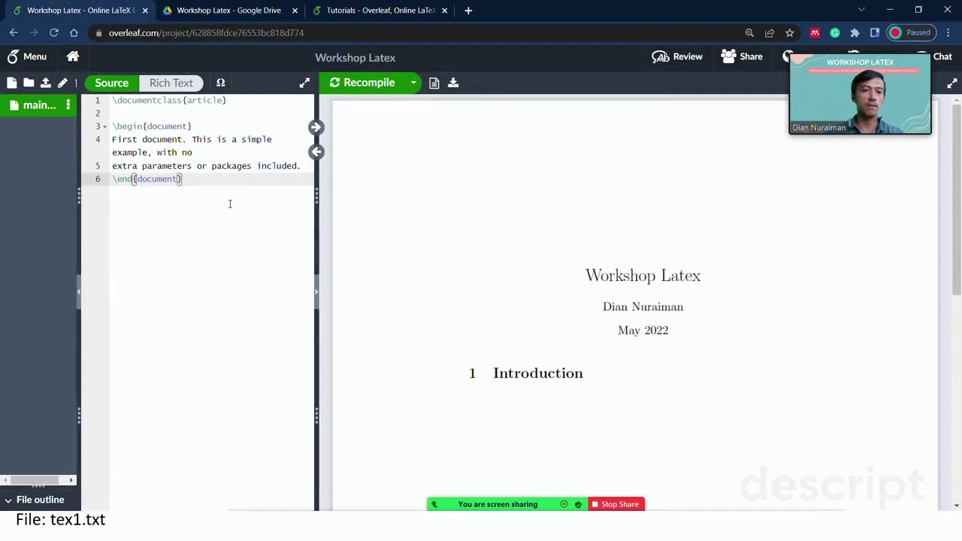
left_click(198, 104)
left_click(238, 112)
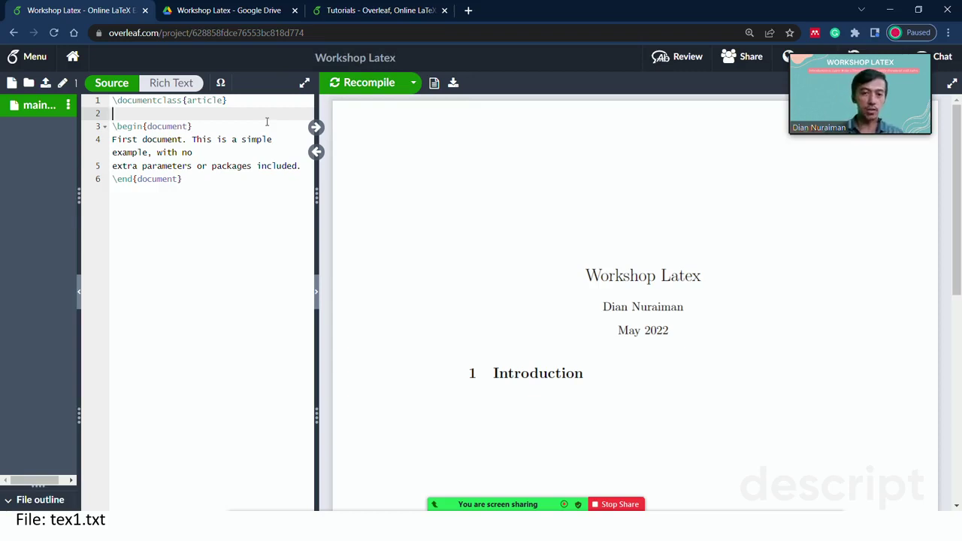
key("ctrl+Return")
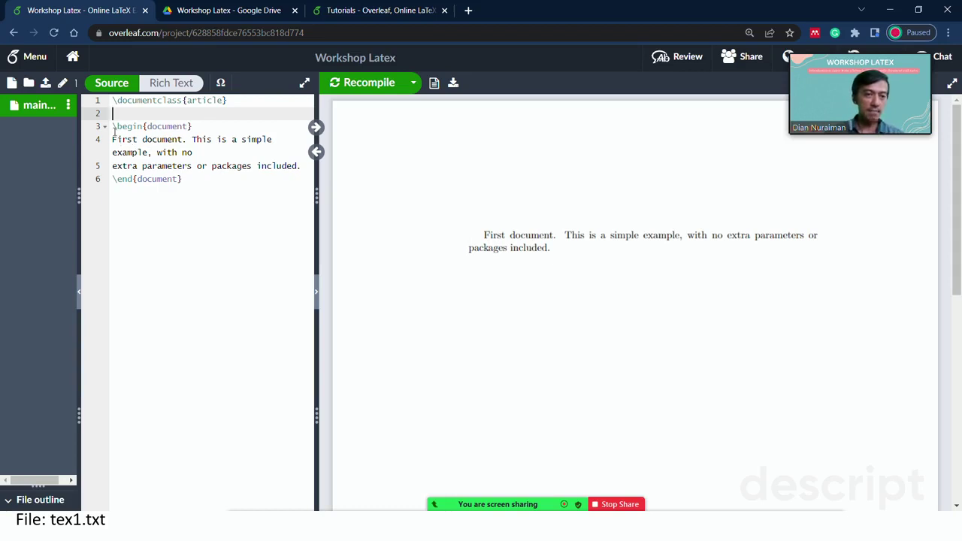
- Examine the \begin{document} and \end{document} tags and the body text between them
left_click_drag(113, 126, 193, 126)
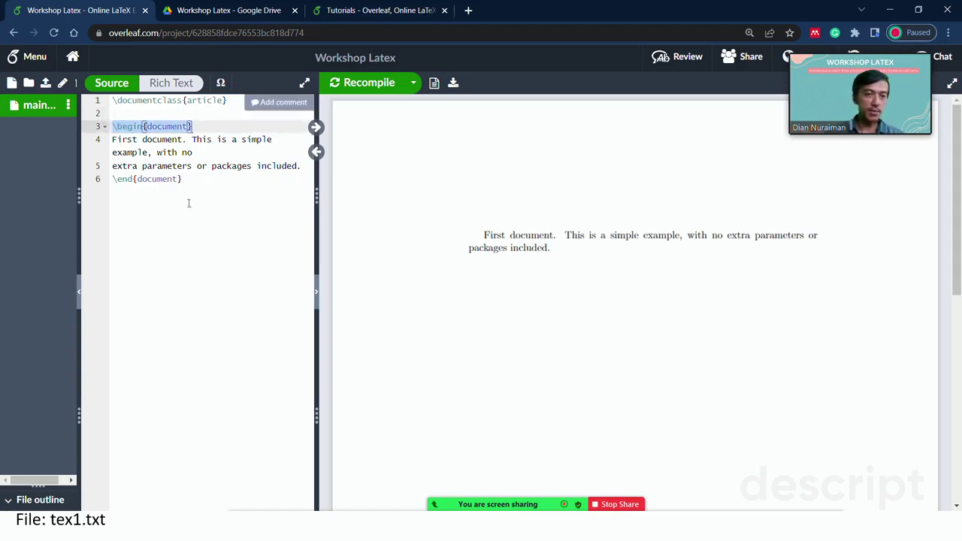
left_click_drag(189, 177, 112, 178)
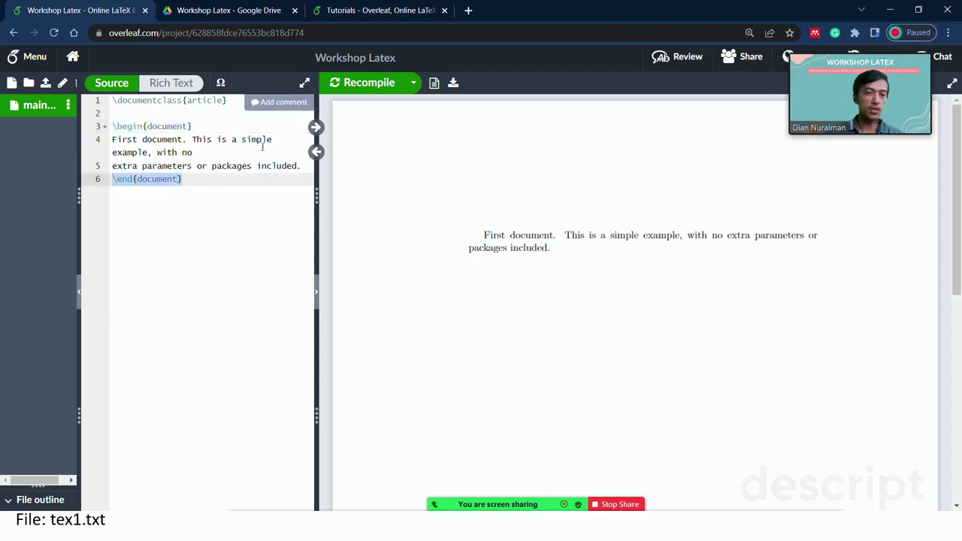
left_click(249, 152)
left_click_drag(113, 140, 300, 166)
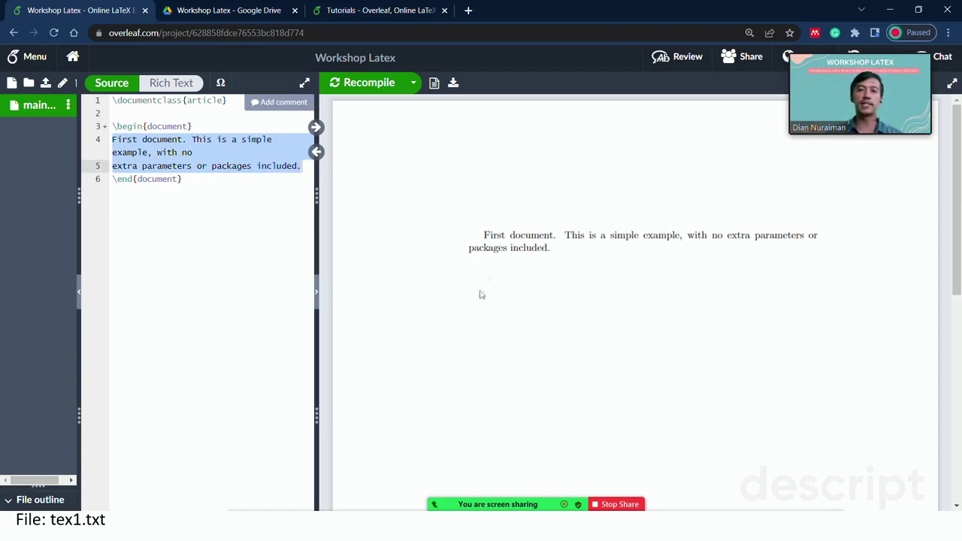
left_click(238, 180)
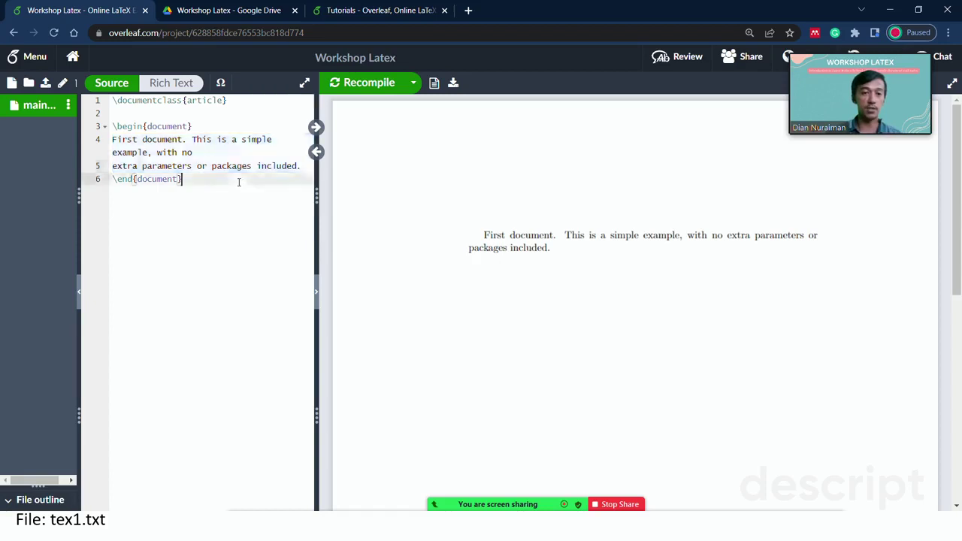
- Download the compiled PDF and check the text of Workshop_Latex.pdf in the browser, closing it when done
left_click(453, 84)
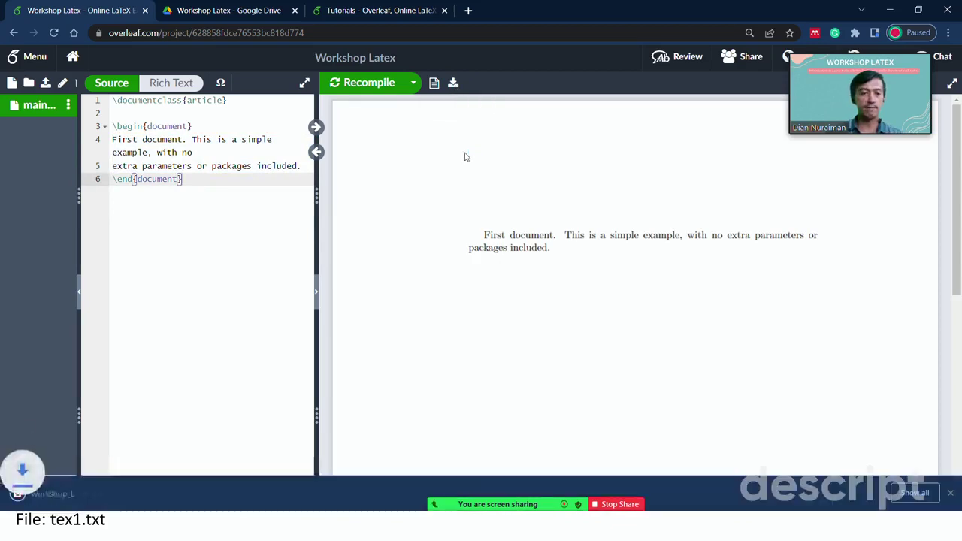
left_click(67, 496)
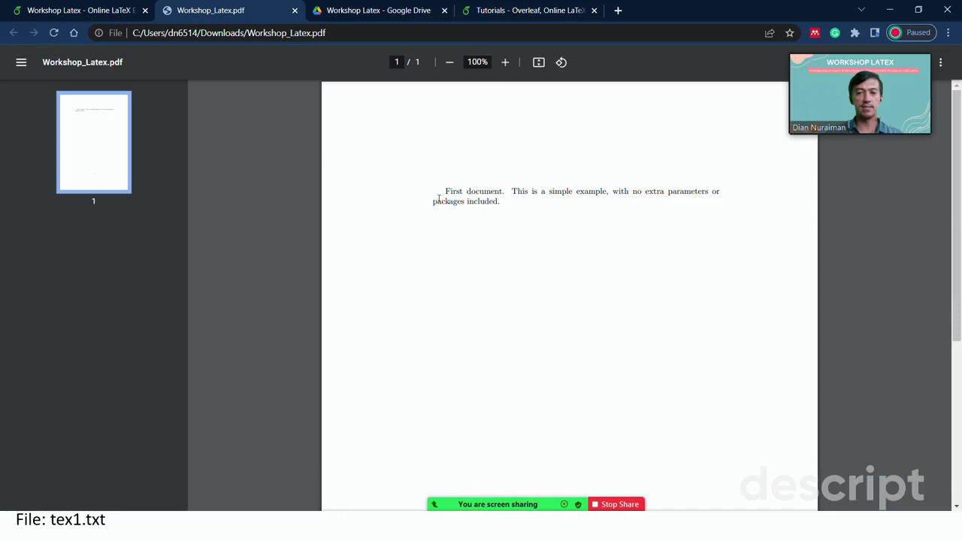
left_click_drag(444, 194, 513, 208)
left_click(544, 227)
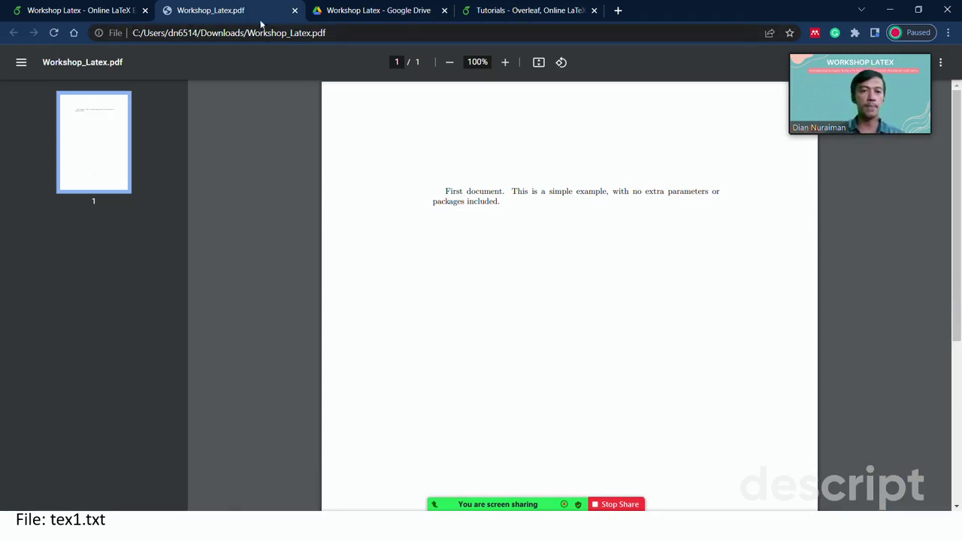
left_click(295, 9)
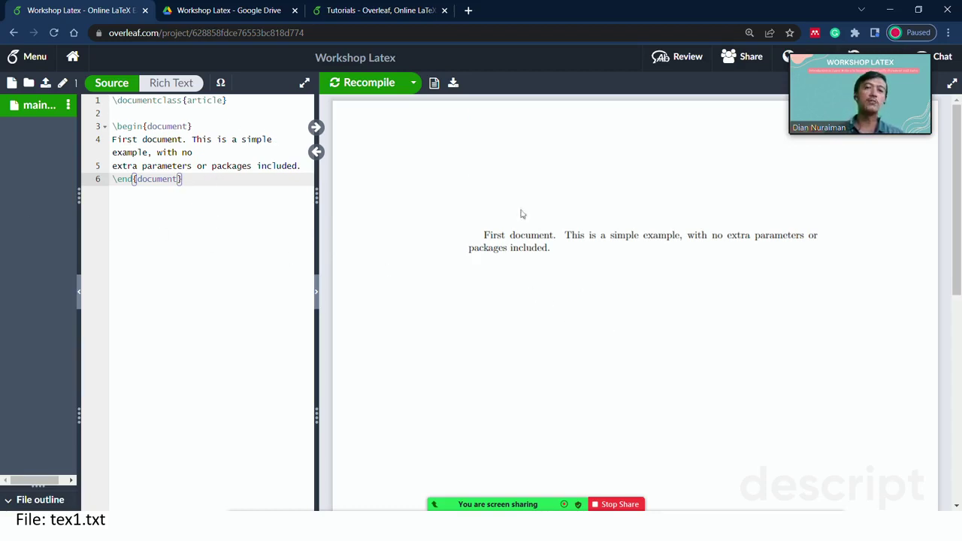
- Review the \documentclass{article} line, the body text and the complete example source
left_click(221, 166)
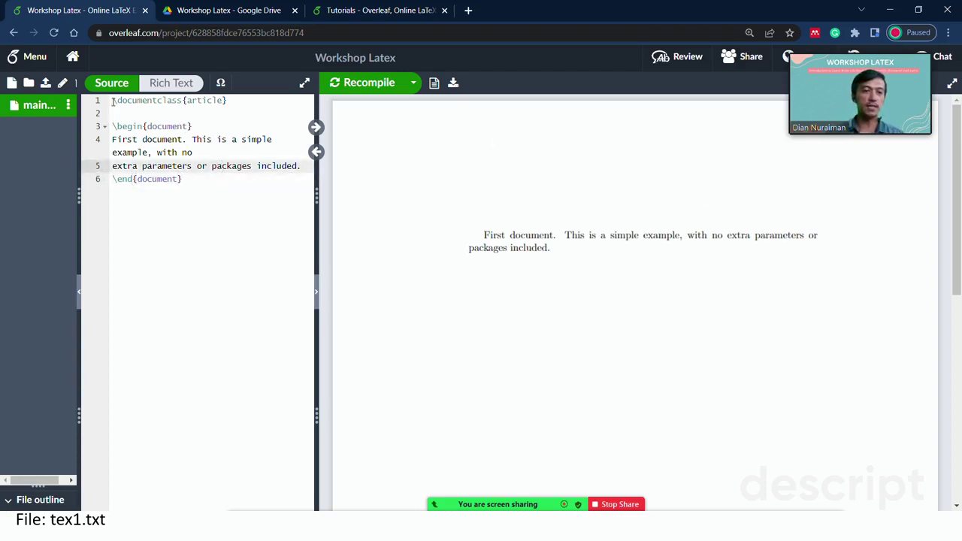
mouse_move(113, 99)
left_mouse_down()
mouse_move(150, 105)
mouse_move(113, 113)
left_mouse_up()
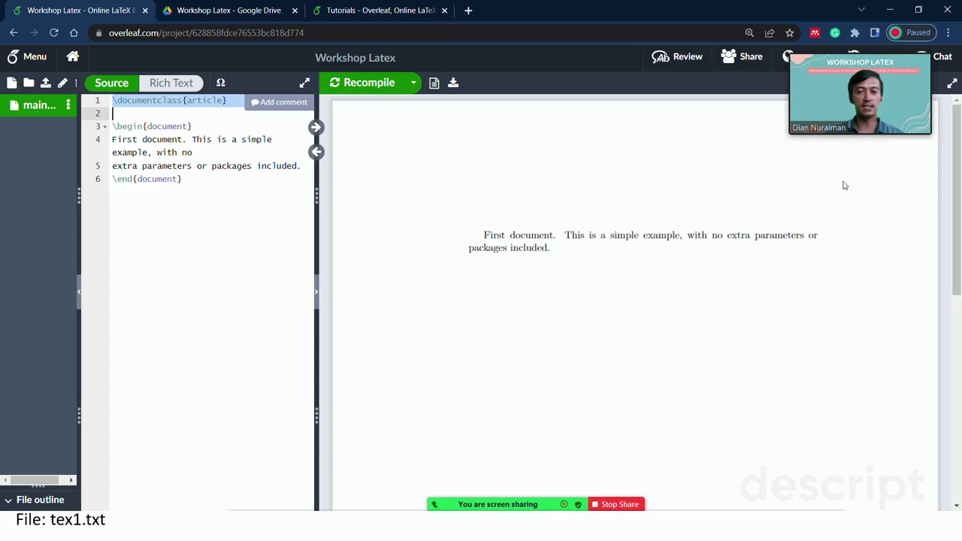
left_click_drag(111, 139, 306, 164)
left_click(273, 176)
left_click(225, 142)
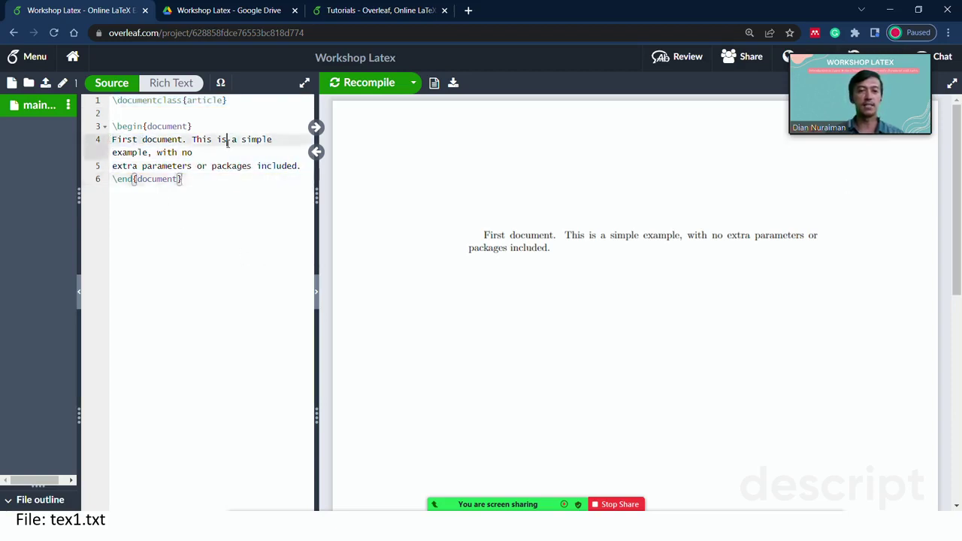
left_click(234, 152)
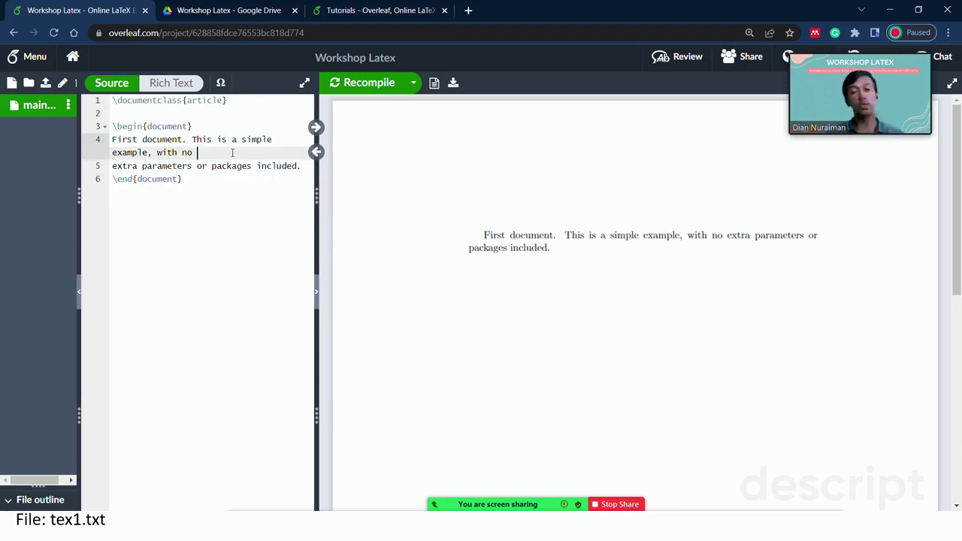
left_click_drag(220, 175, 92, 105)
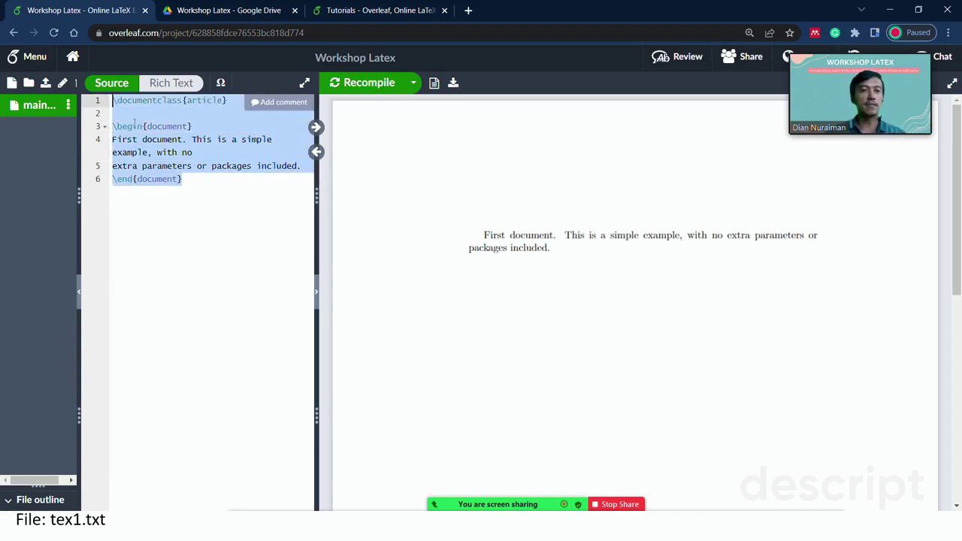
left_click(188, 195)
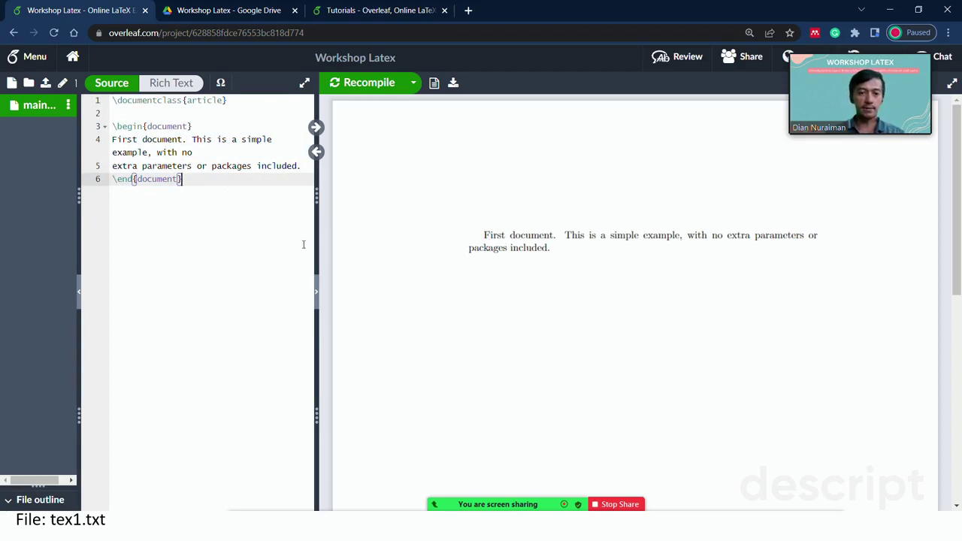
- Widen the source editor pane and switch to the PowerPoint slide show
left_click_drag(315, 240, 368, 247)
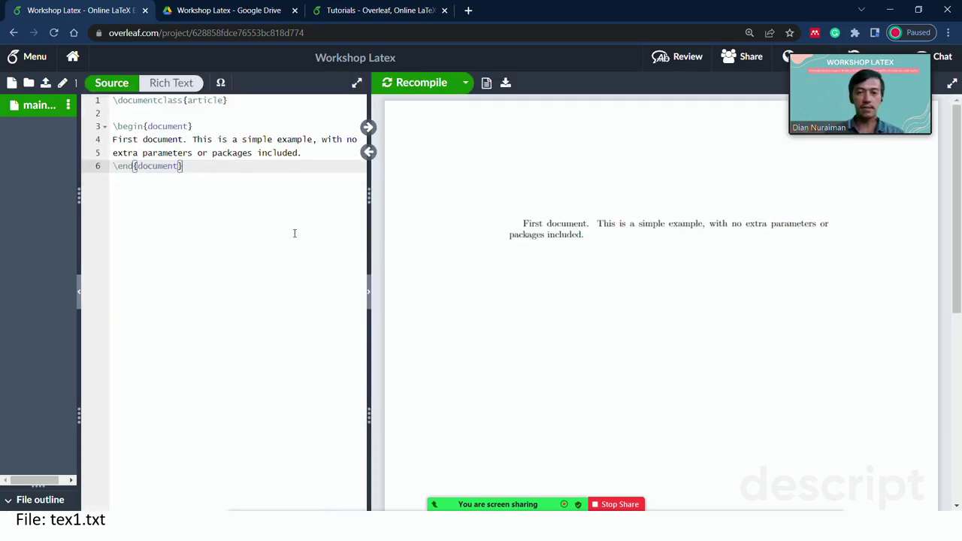
key("alt+Tab")
key("Tab")
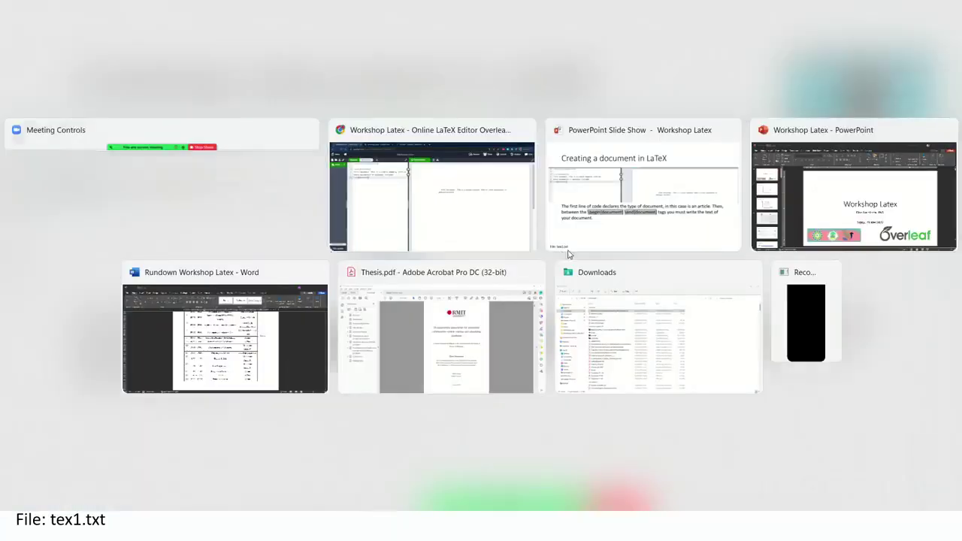
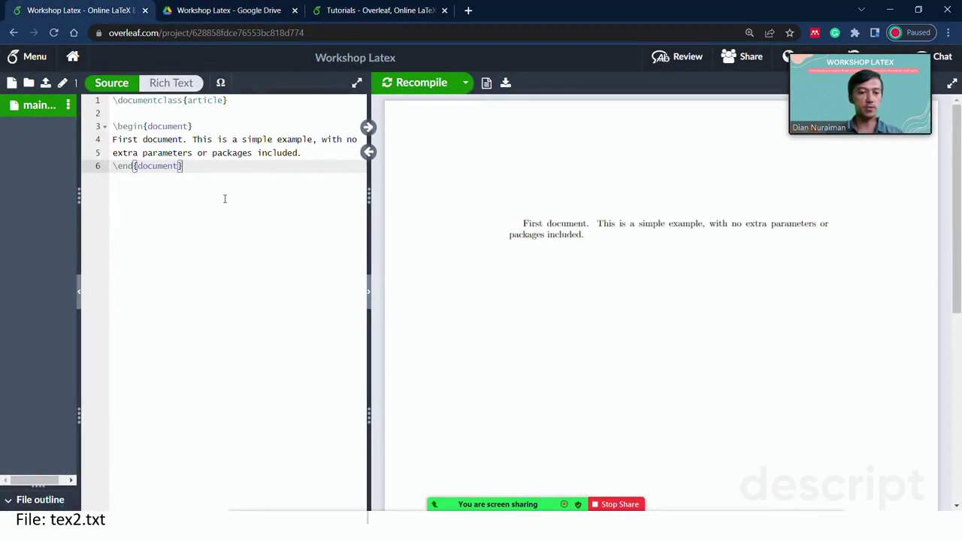
- Replace the entire source with the tex2.txt example, a 12pt two-sided article with title page, and recompile the document
key("ctrl+a")
left_click(227, 192)
key("ctrl+a")
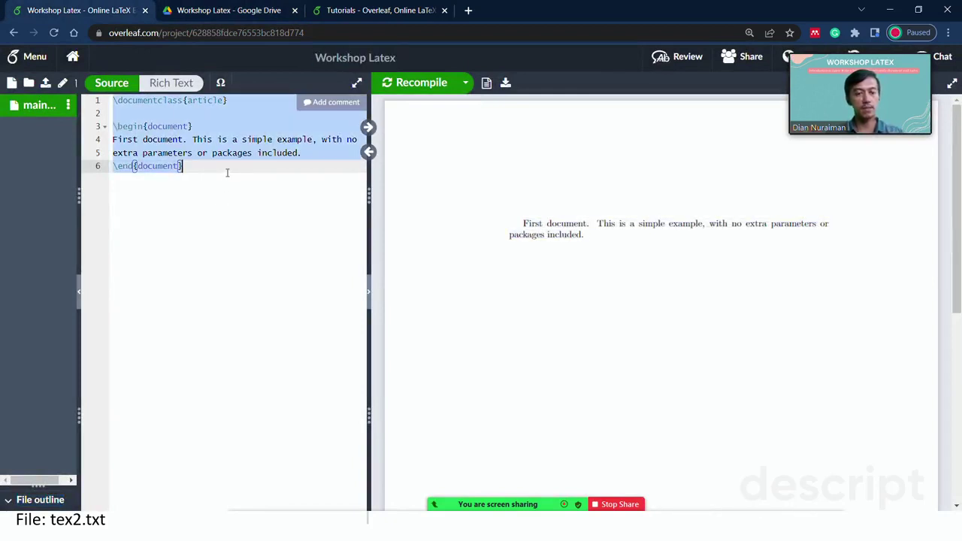
type("\\documentclass[12pt, letterpaper, twoside]{article} \\usepackage[utf8]{inputenc}  \\title{First document} \\author{Dian Nuraiman} \\date{May 2022}  \\begin{document}  \\begin{titlepage} \\maketitle \\end{titlepage}  In this document some extra packages and parameters were added. There is an encoding package and pagesize and fontsize parameters.  \\end{document}")
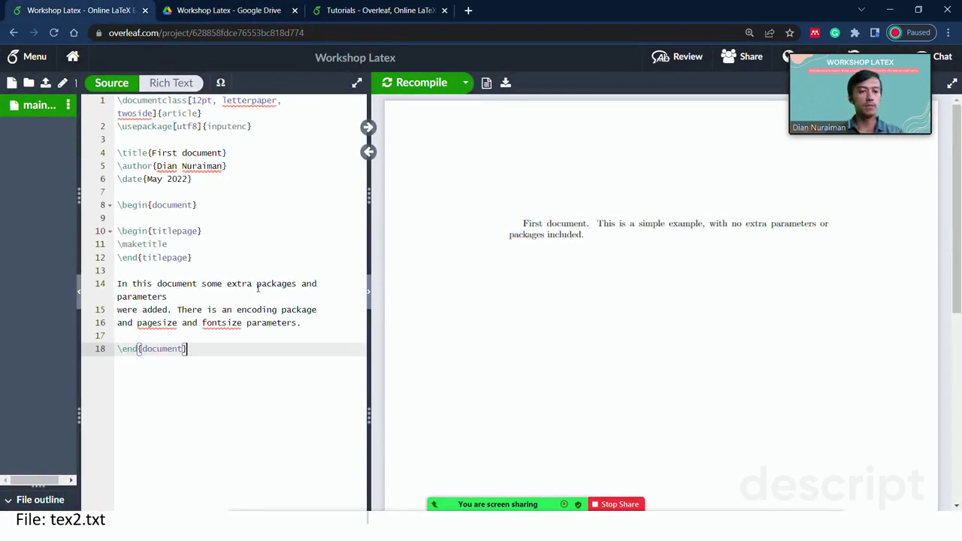
left_click_drag(155, 166, 227, 187)
left_click(231, 191)
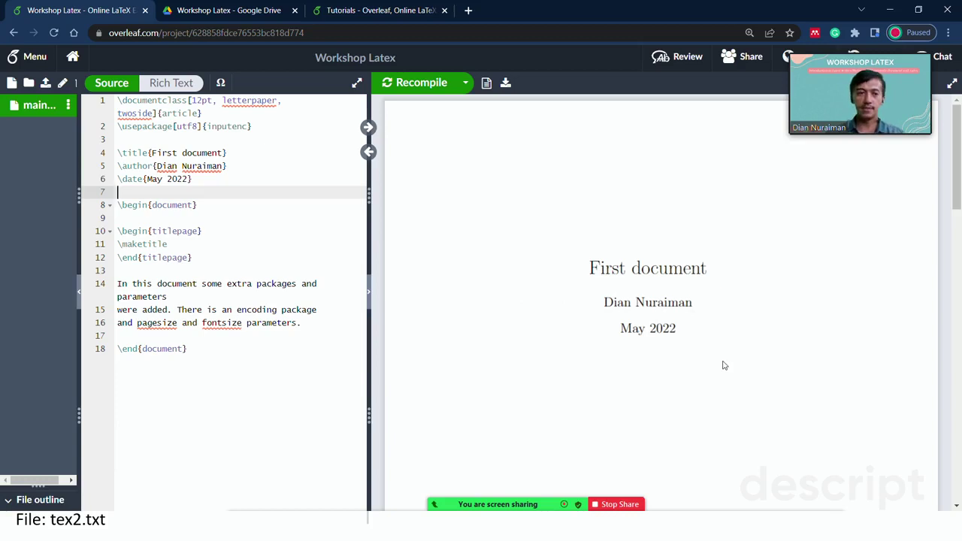
- Review the compiled title page and the body text page in the PDF preview
scroll(724, 365, "down", 10)
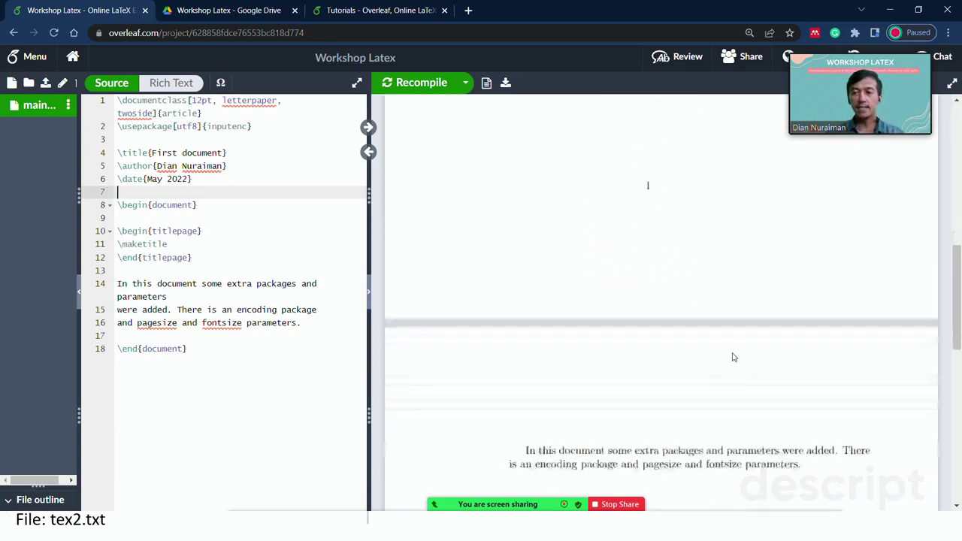
scroll(743, 356, "down", 2)
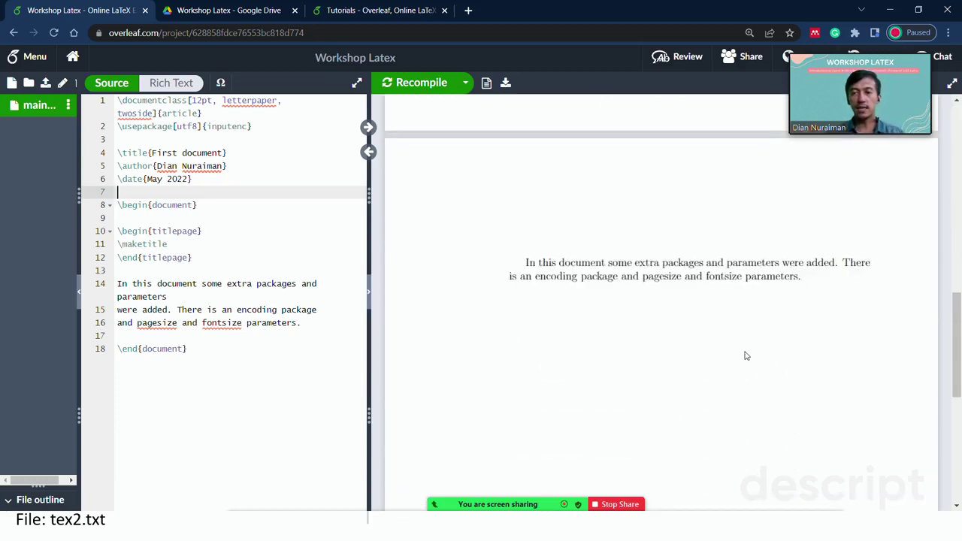
scroll(745, 355, "down", 6)
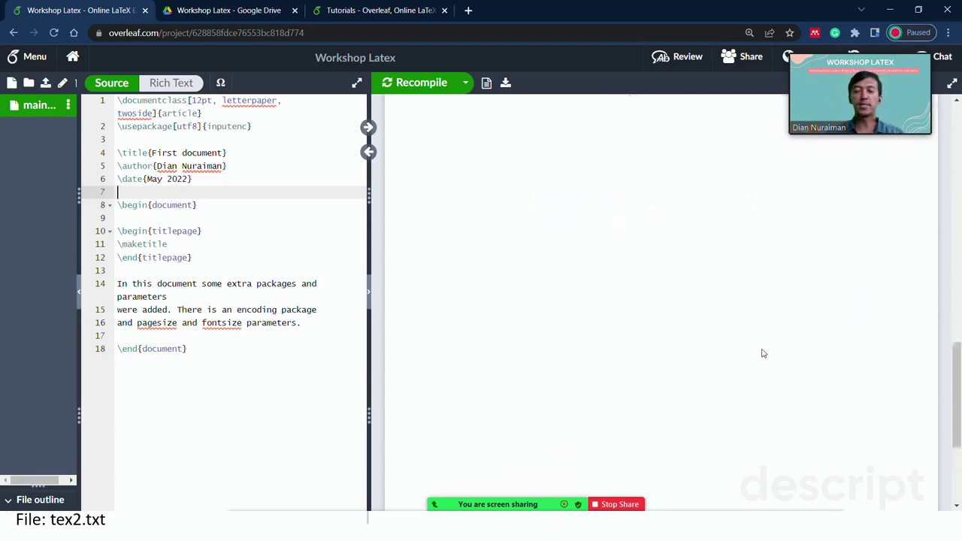
scroll(760, 352, "up", 4)
scroll(689, 260, "up", 8)
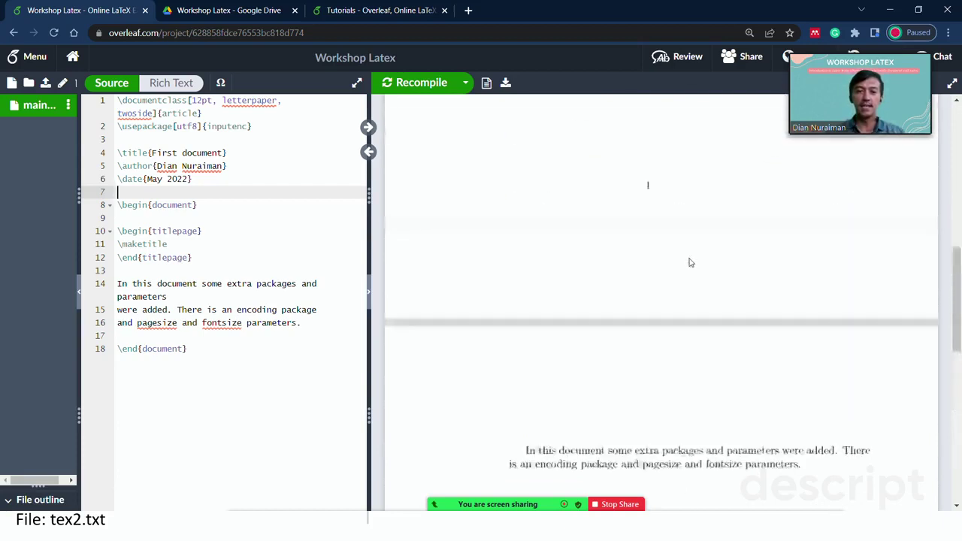
scroll(720, 267, "up", 5)
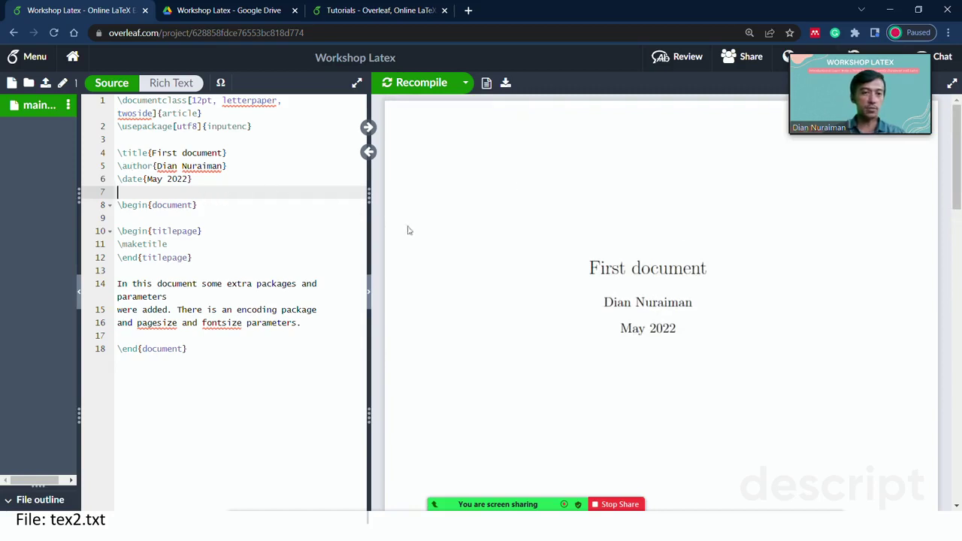
- Widen the source editor pane and examine the options 12pt, letterpaper and twoside in the \documentclass line
left_click_drag(368, 234, 414, 236)
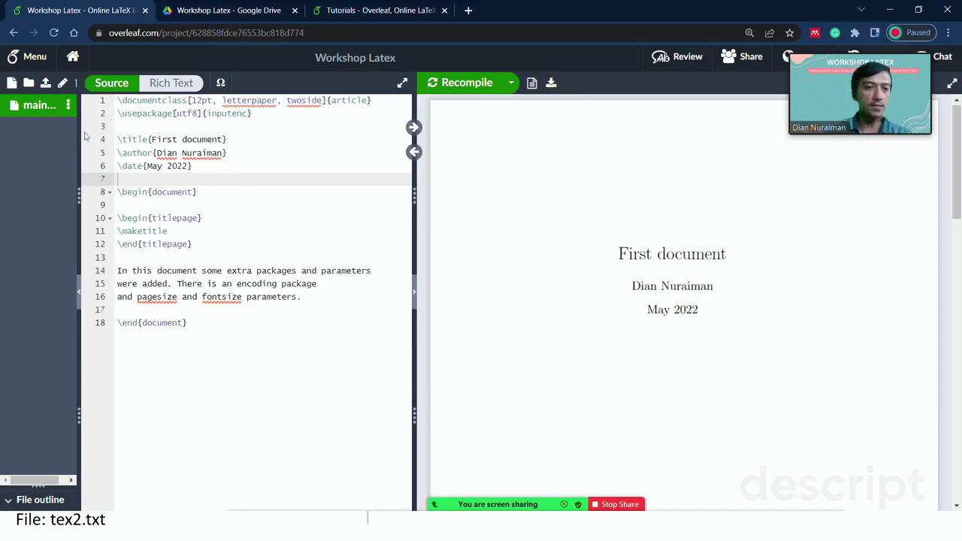
left_click(115, 100)
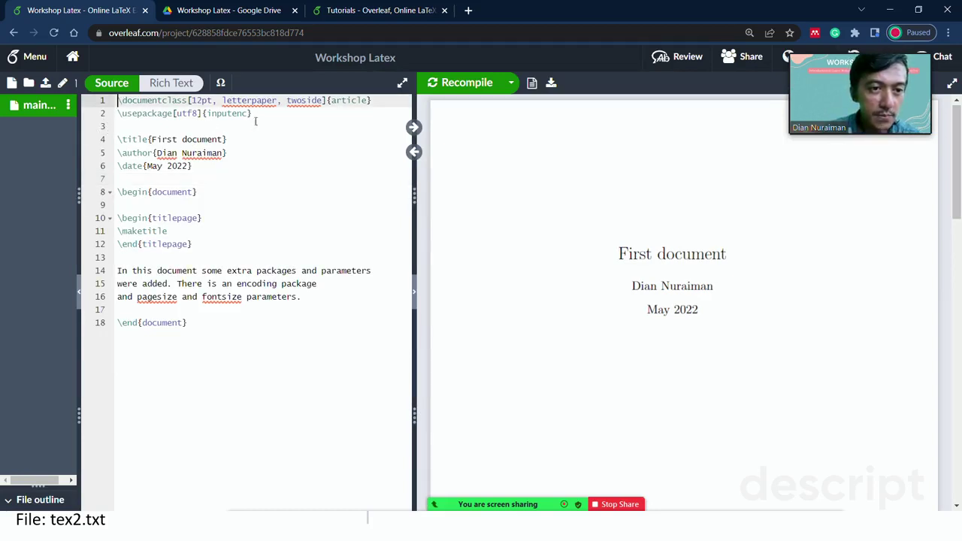
left_click(279, 127)
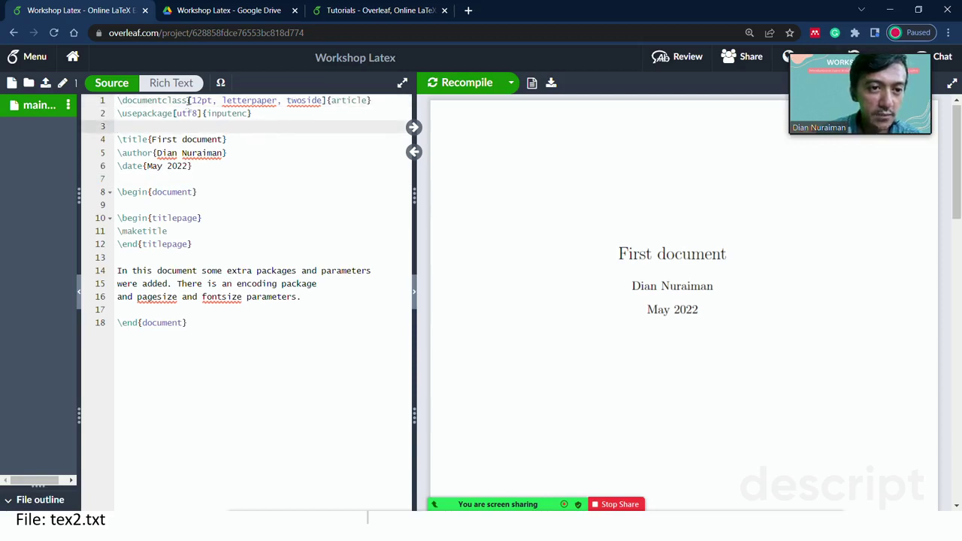
double_click(196, 100)
left_click_drag(196, 100, 327, 102)
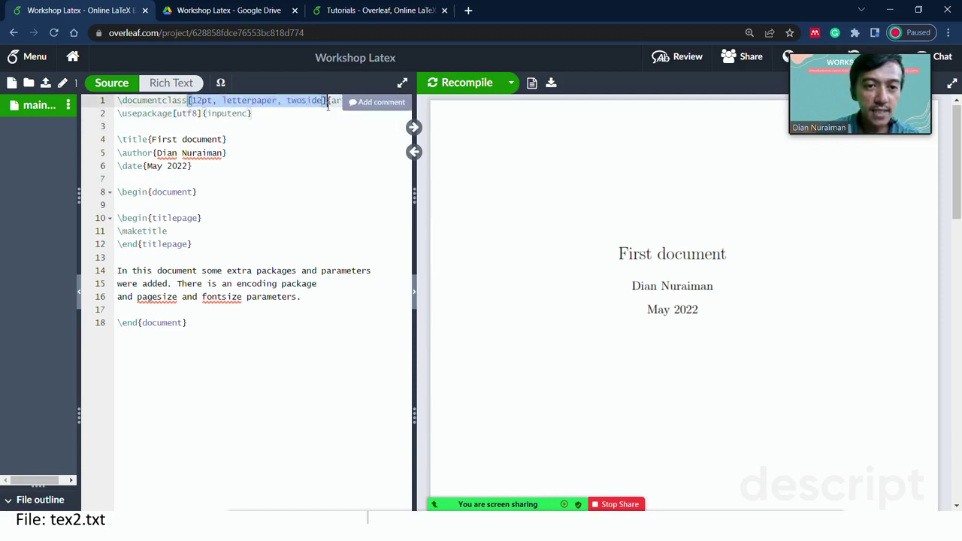
left_click(230, 125)
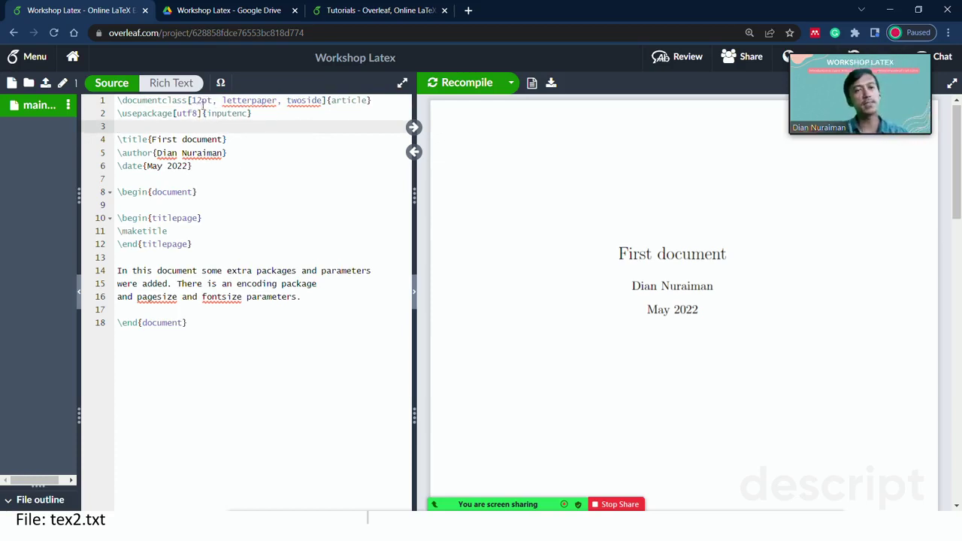
- Examine the 12pt font size option and compare it with the text on the compiled pages
left_click_drag(214, 101, 190, 101)
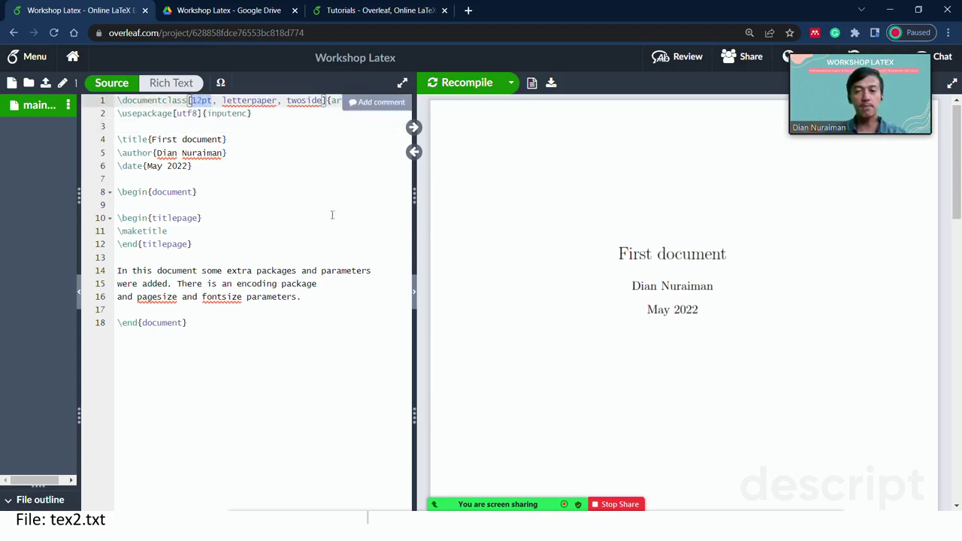
left_click(208, 126)
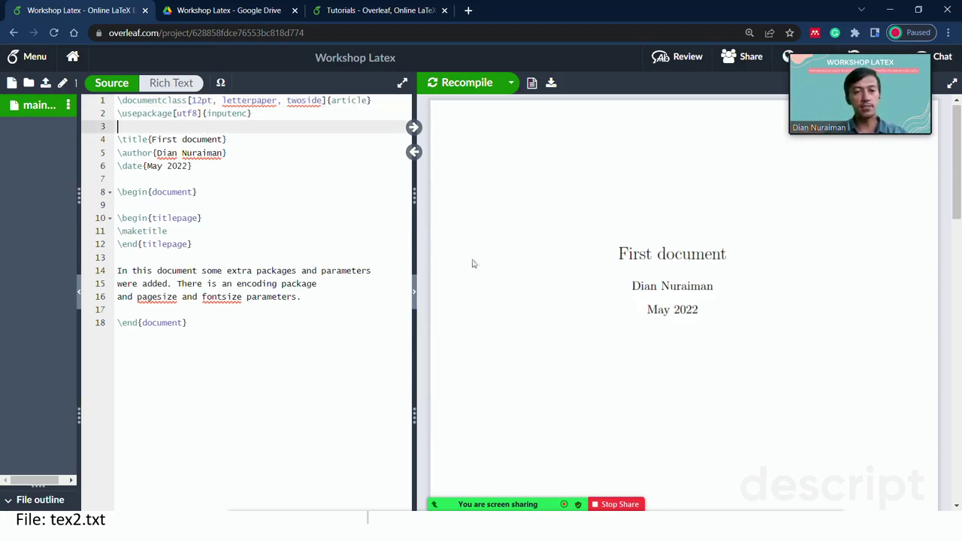
scroll(521, 284, "down", 8)
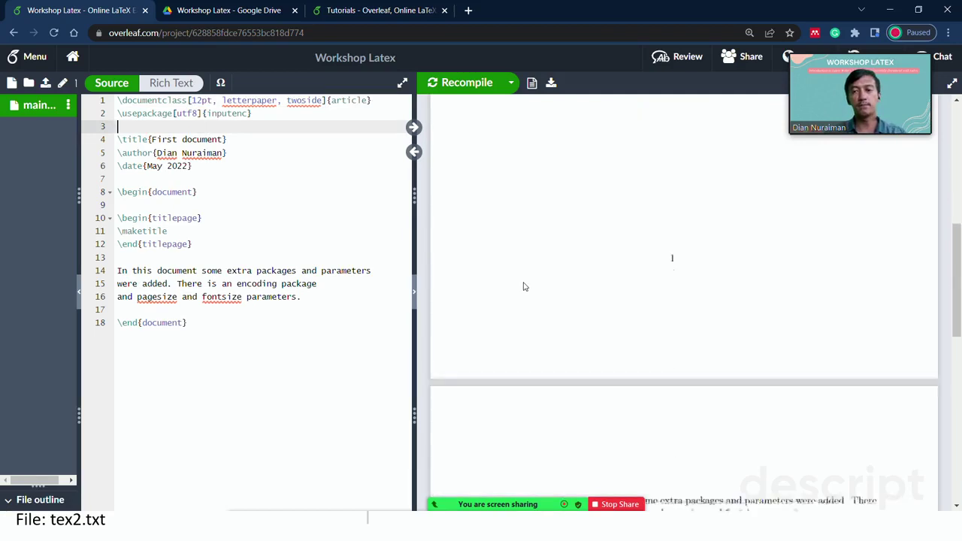
scroll(543, 275, "up", 5)
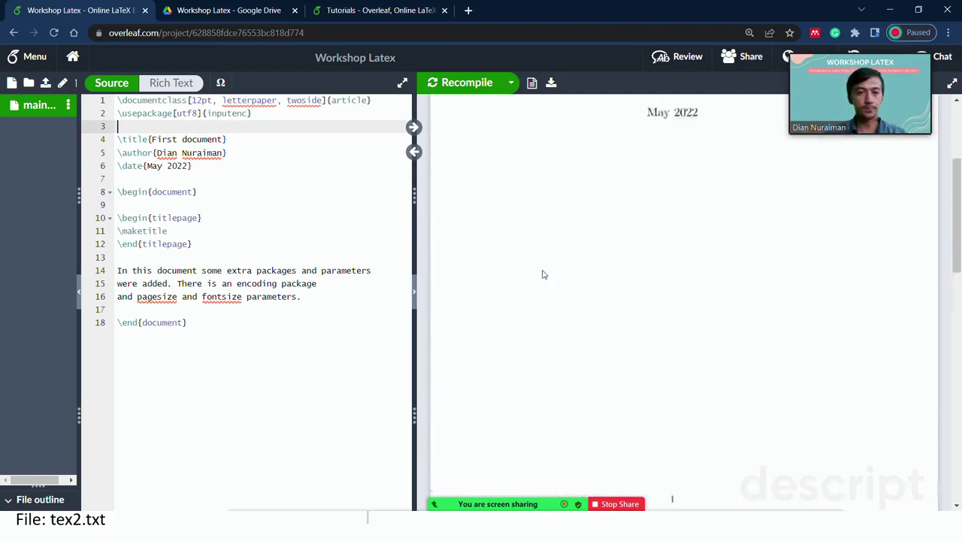
scroll(544, 275, "down", 5)
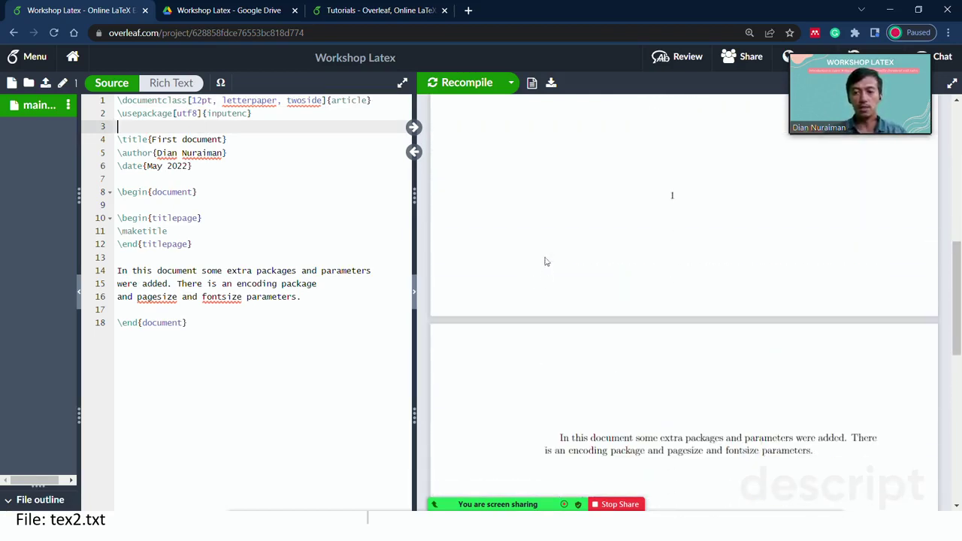
scroll(543, 256, "up", 3)
scroll(526, 246, "up", 5)
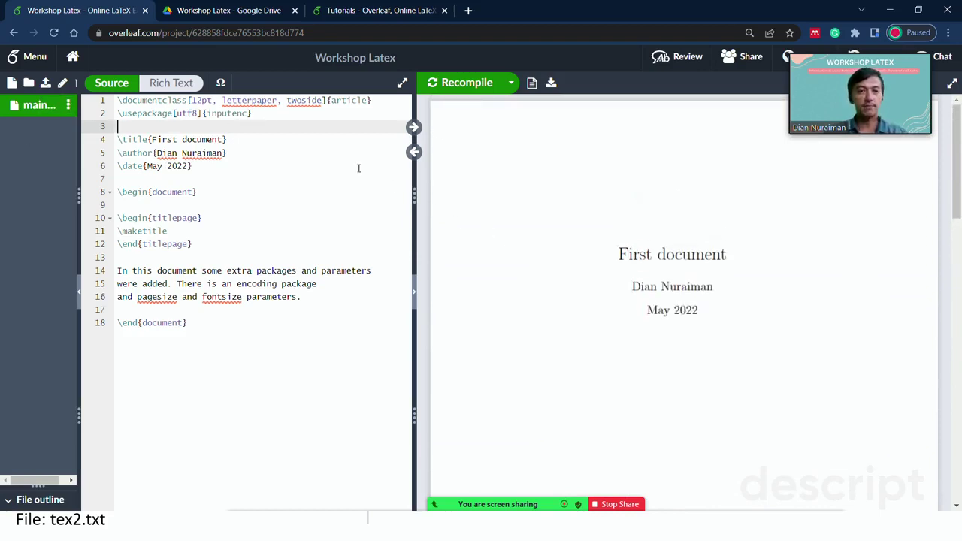
- Examine the letterpaper and twoside options of the document class and check the page layout in the preview
double_click(250, 100)
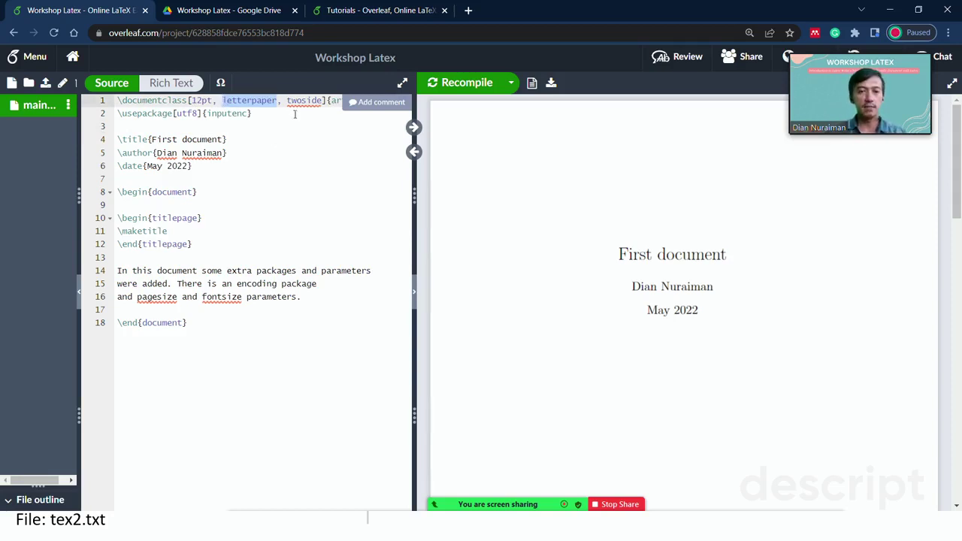
left_click(319, 141)
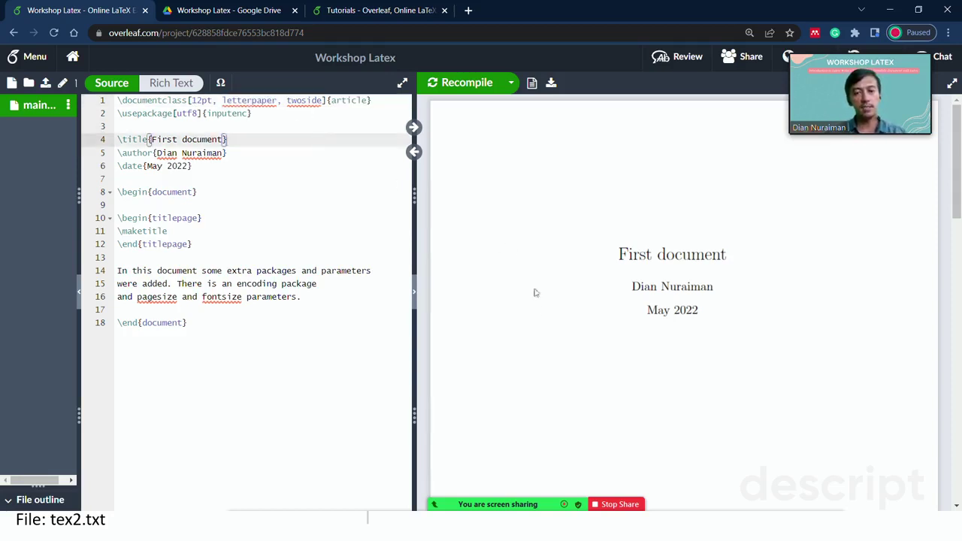
scroll(534, 292, "down", 5)
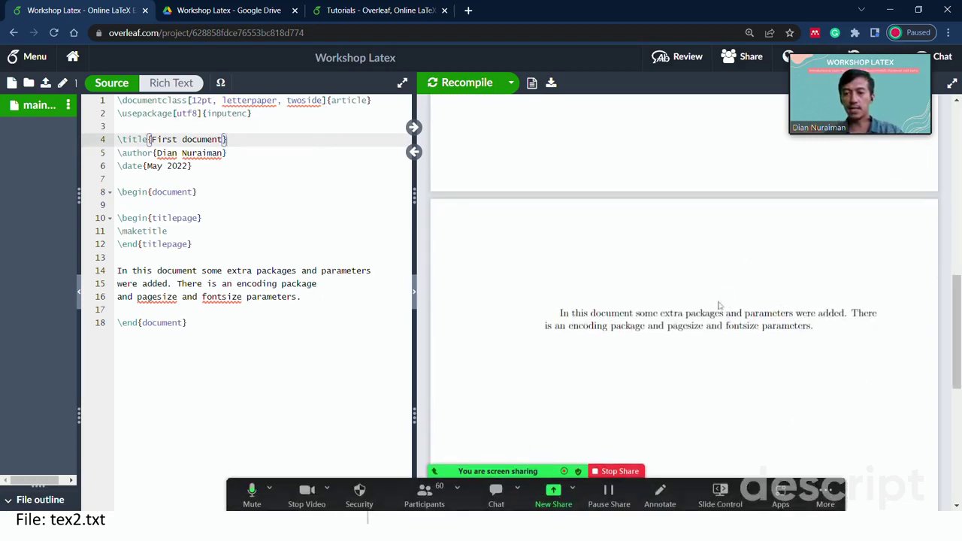
left_click(241, 128)
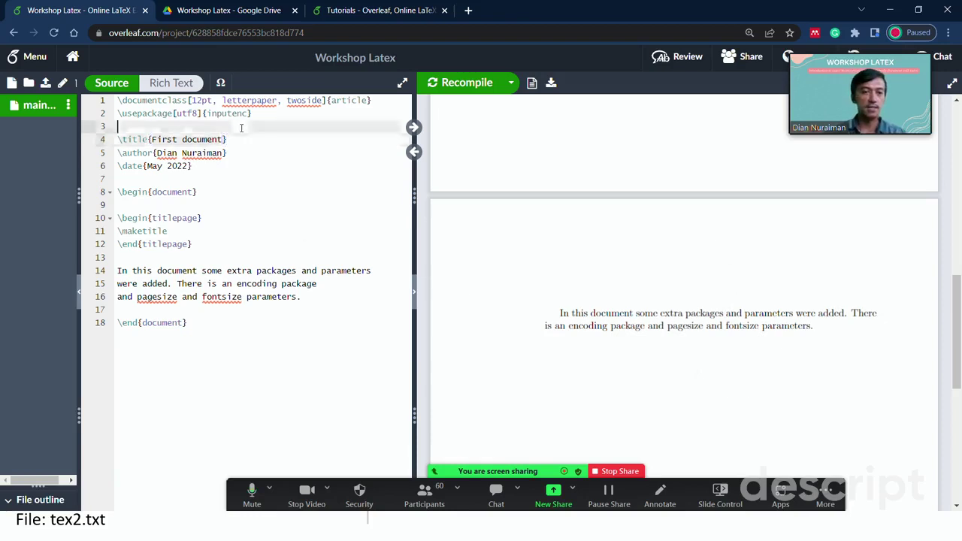
left_click(299, 101)
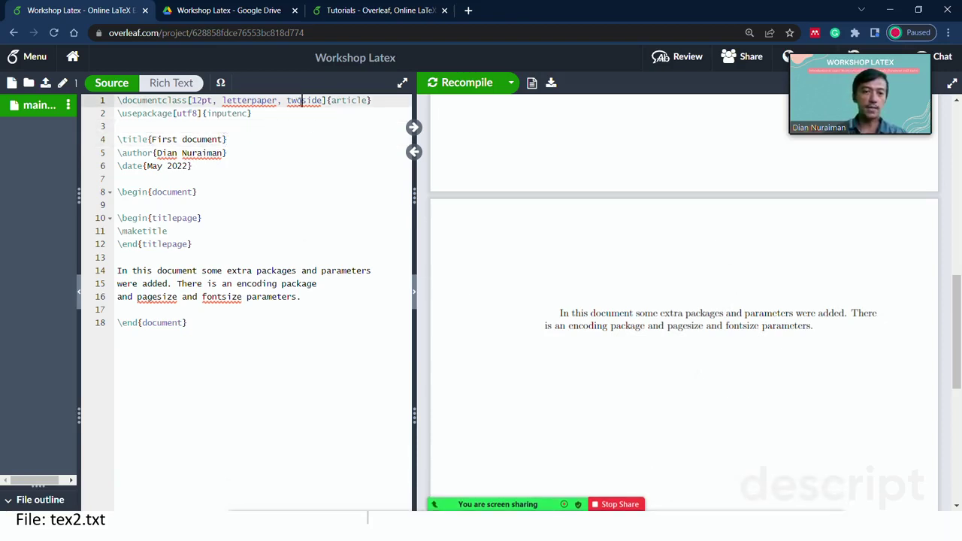
- Examine the \title, \author and \date lines and compare them with the compiled title page
left_click(206, 179)
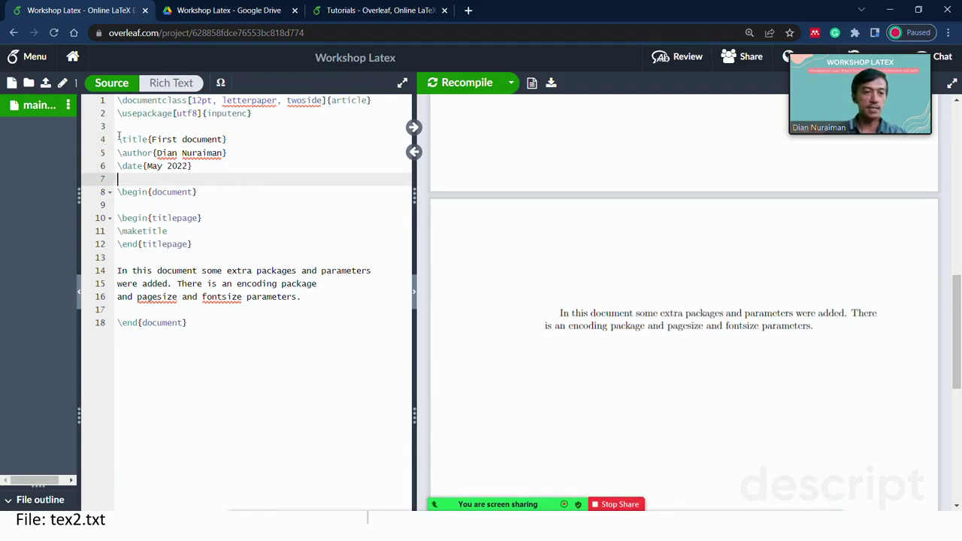
left_click_drag(118, 135, 223, 141)
left_click(153, 140)
key("Down")
key("Down")
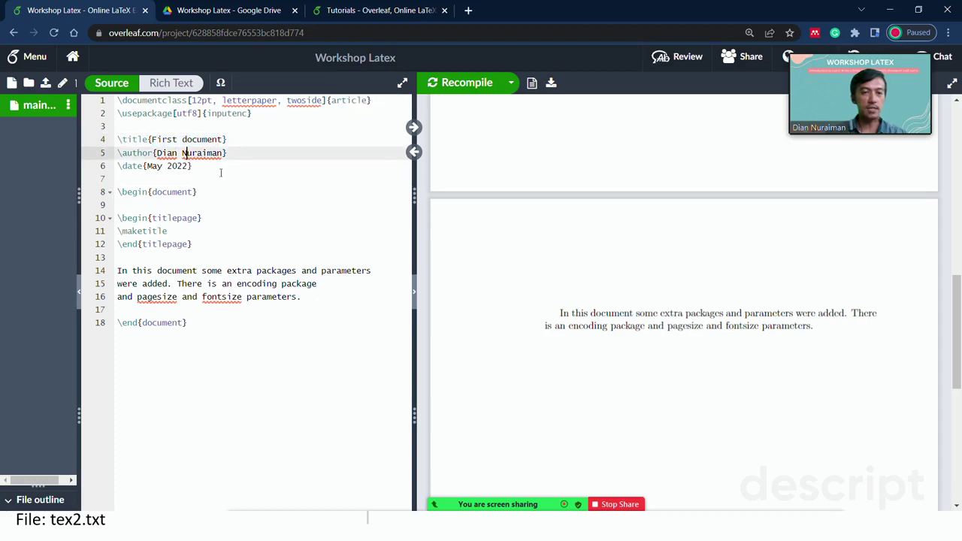
scroll(605, 275, "up", 5)
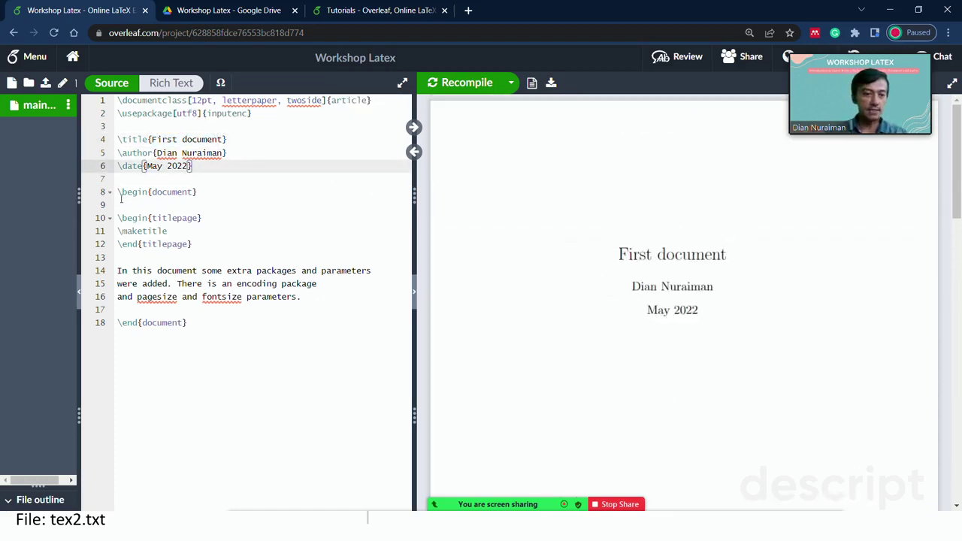
- Examine the \begin{document} and \end{document} tags and the titlepage environment around the \maketitle command
left_click_drag(118, 192, 199, 194)
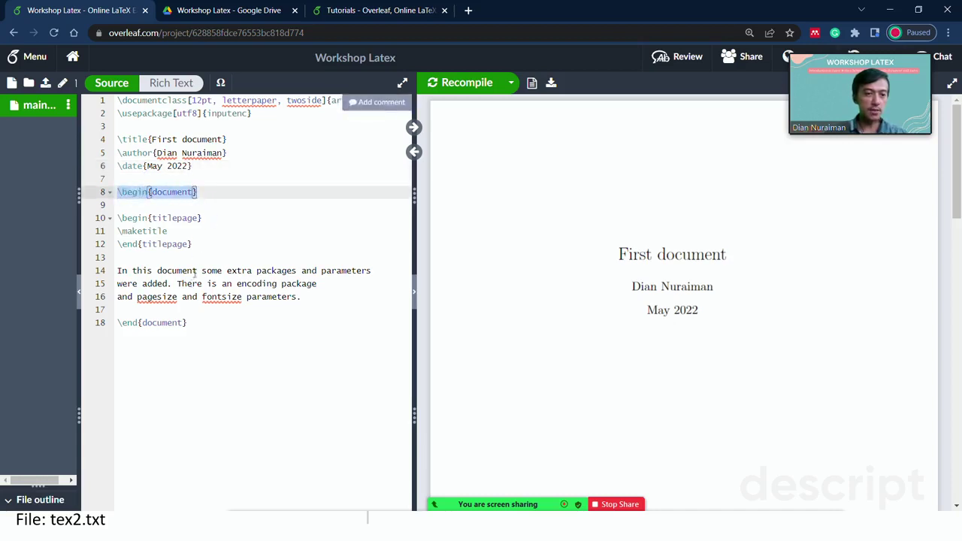
left_click(194, 327)
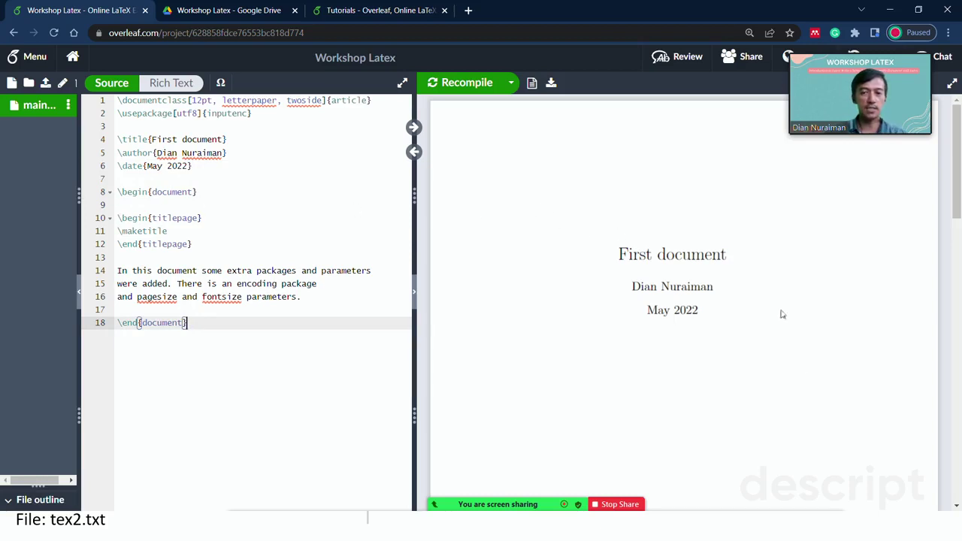
left_click(217, 231)
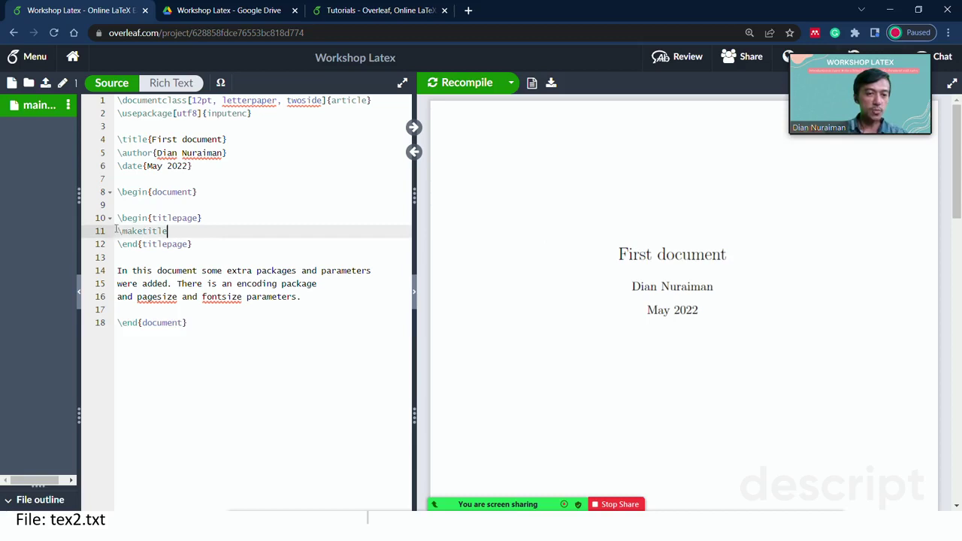
left_click_drag(117, 231, 171, 230)
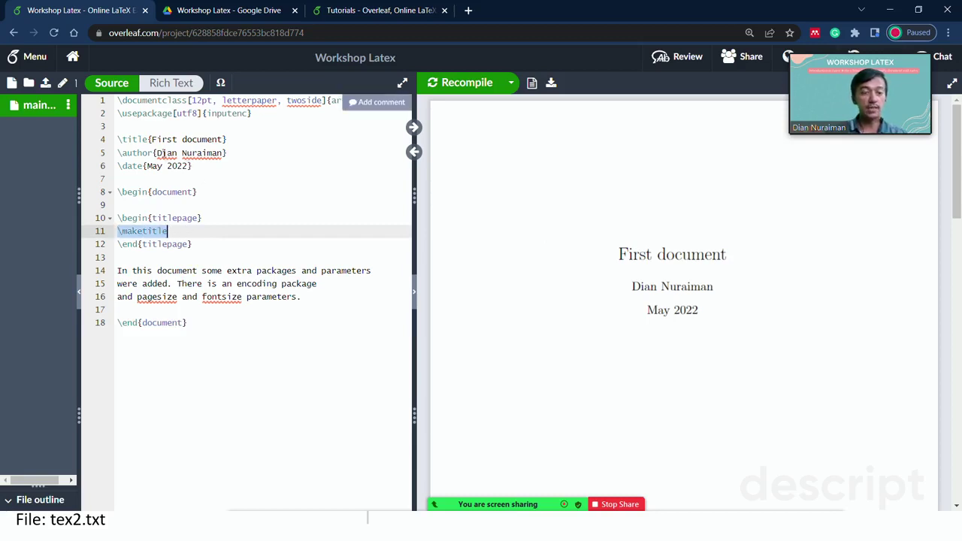
left_click(205, 218)
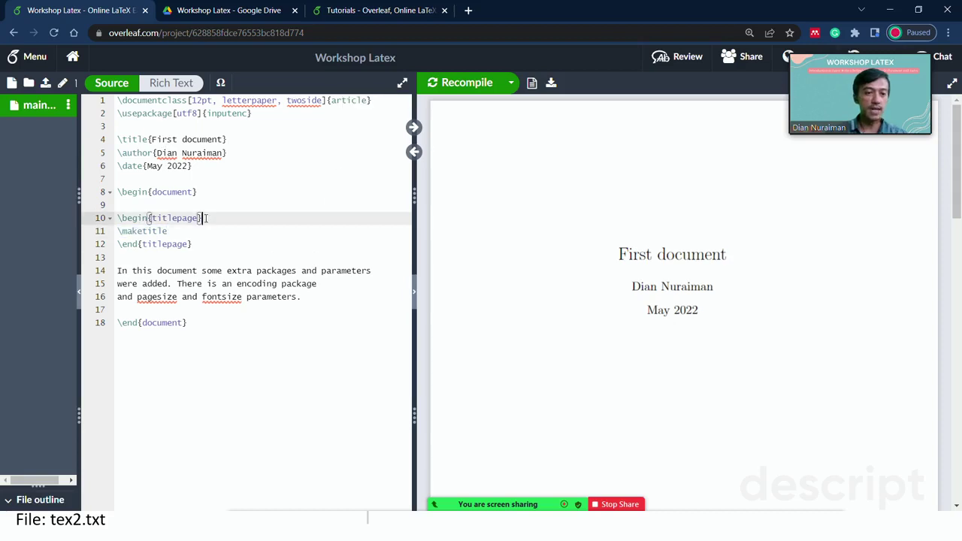
left_click_drag(207, 218, 110, 218)
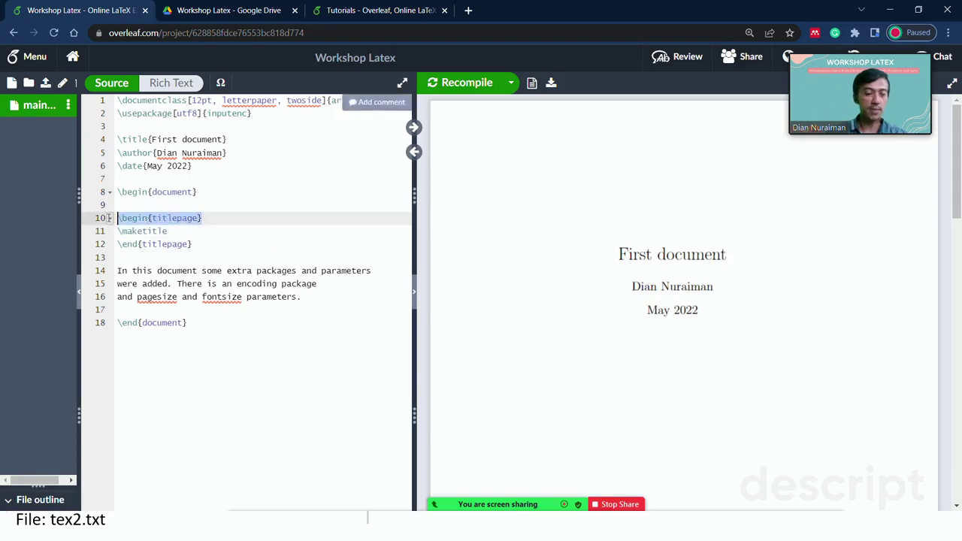
left_click_drag(206, 246, 113, 244)
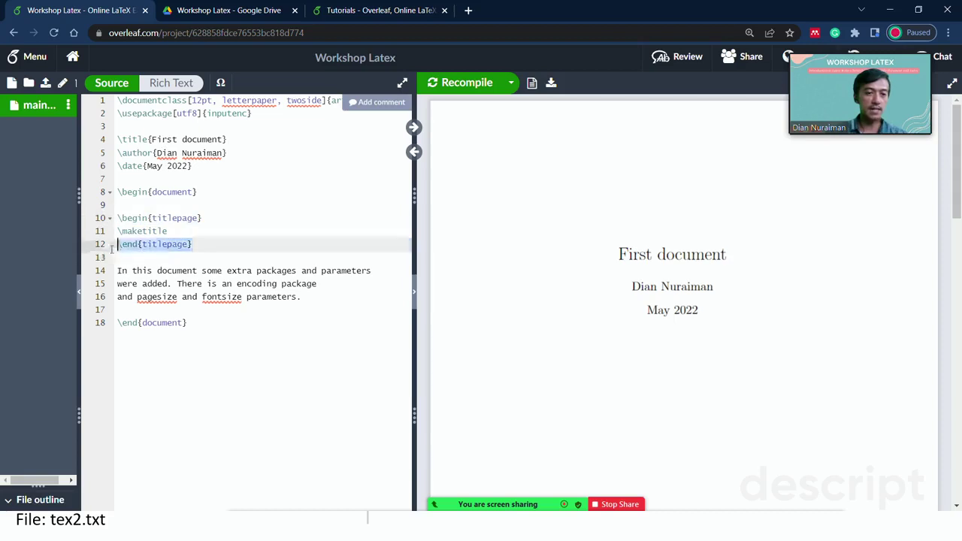
- Examine the \maketitle command inside the titlepage environment
left_click(249, 231)
left_click_drag(174, 231, 118, 231)
left_click(199, 226)
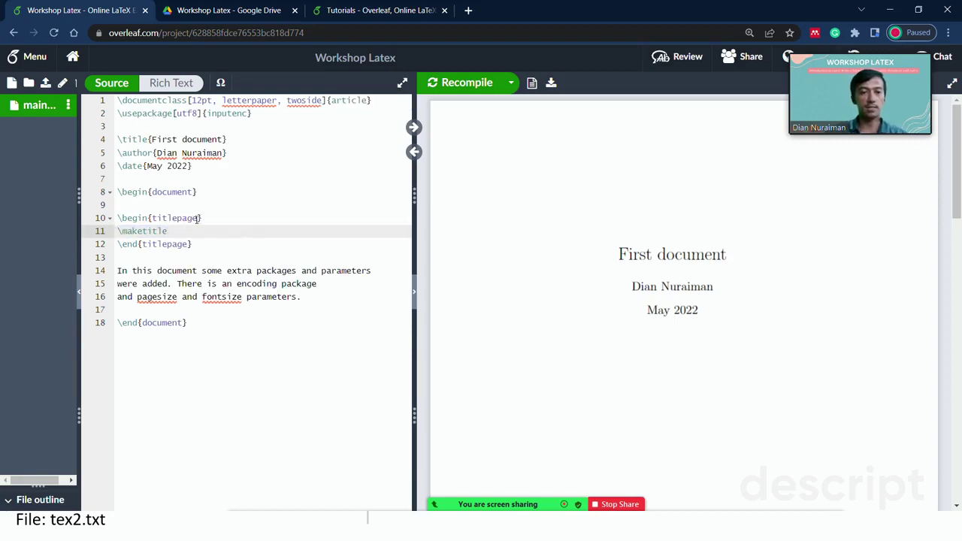
- Insert a new titlepage environment between \begin{document} and the existing titlepage block, using the autocomplete suggestion
left_click(223, 204)
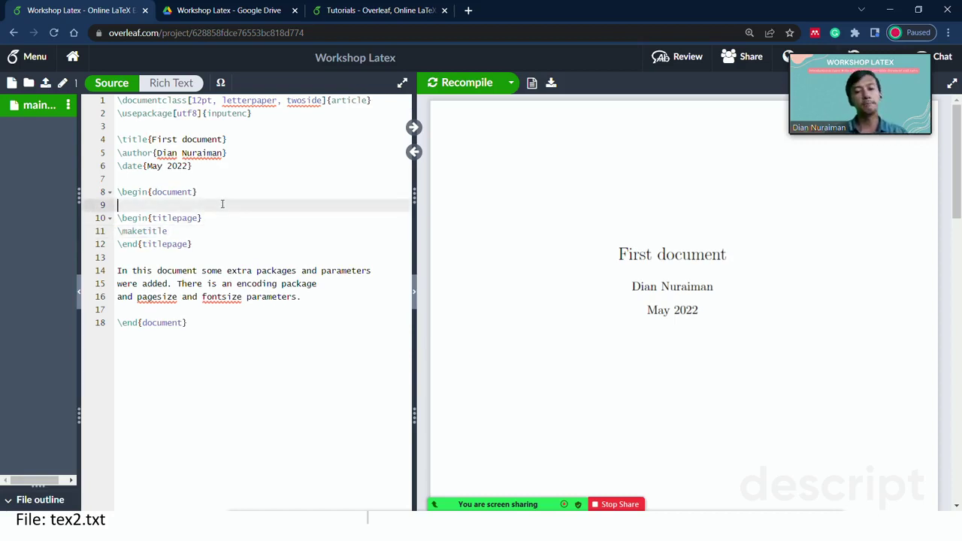
key("Return")
key("Return")
key("Up")
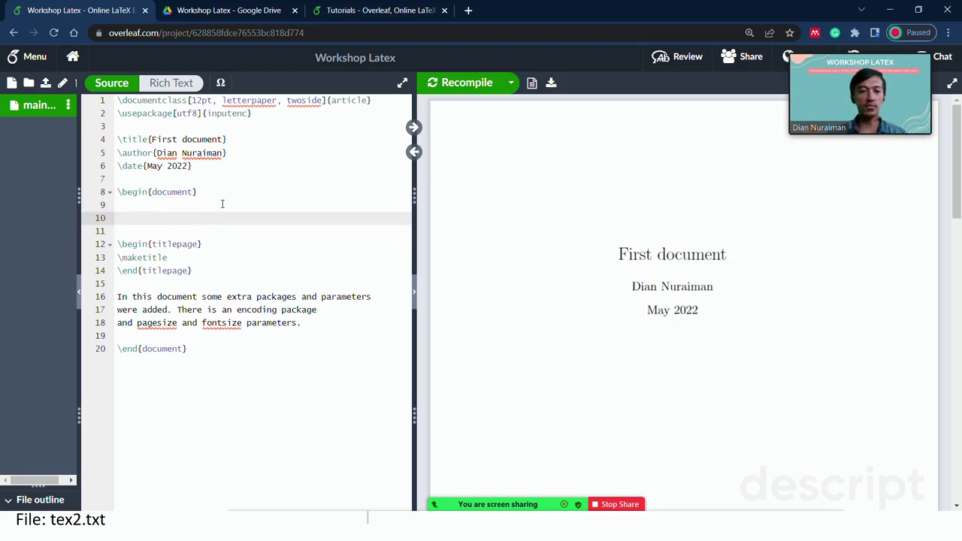
type("\\be")
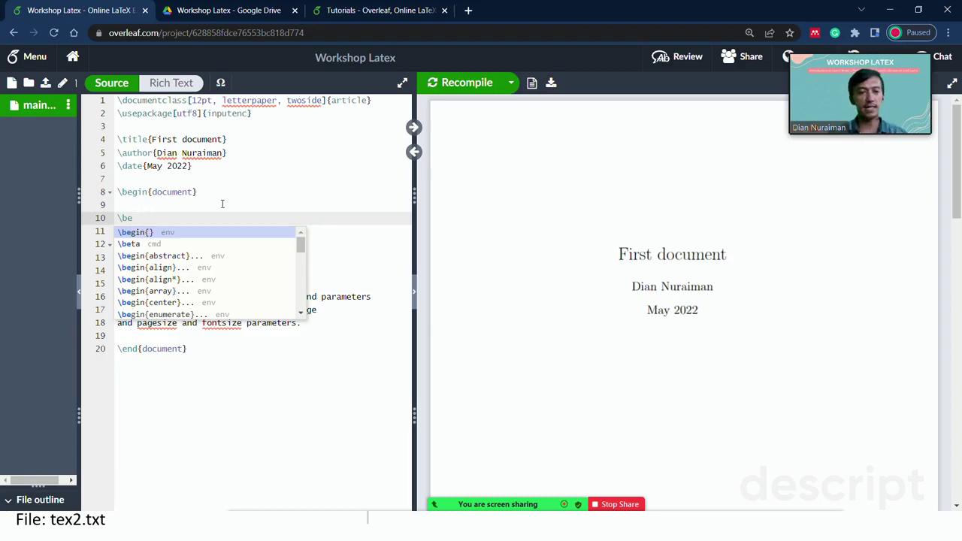
type("gin{")
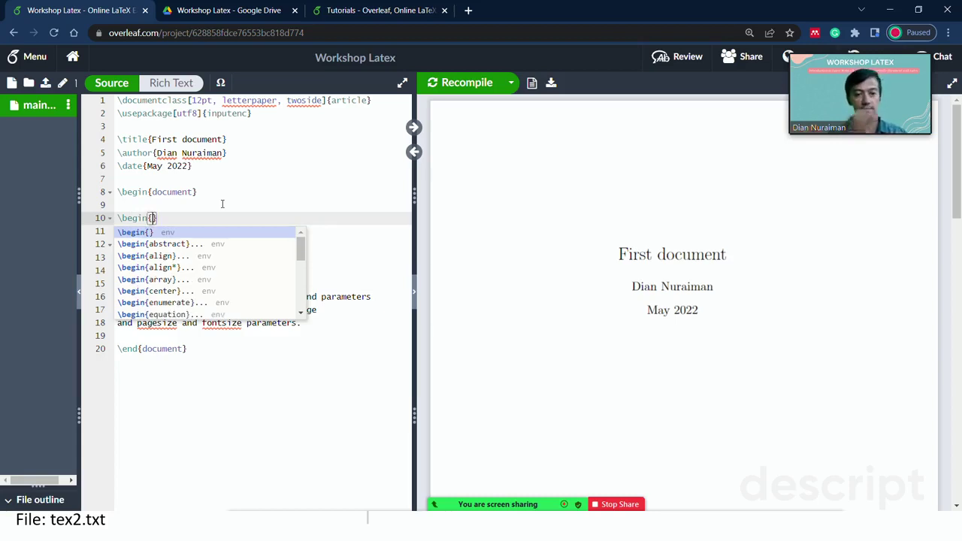
type("ti")
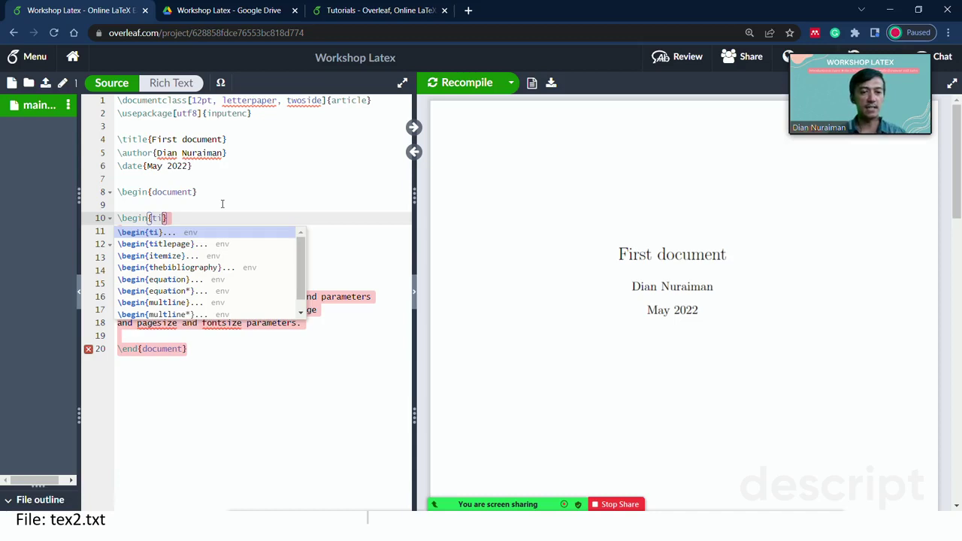
key("Down")
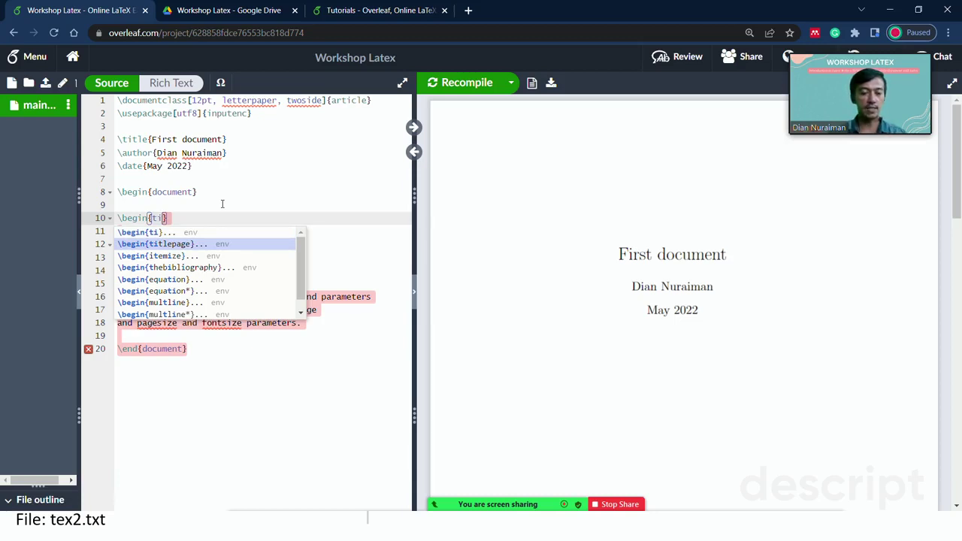
key("Return")
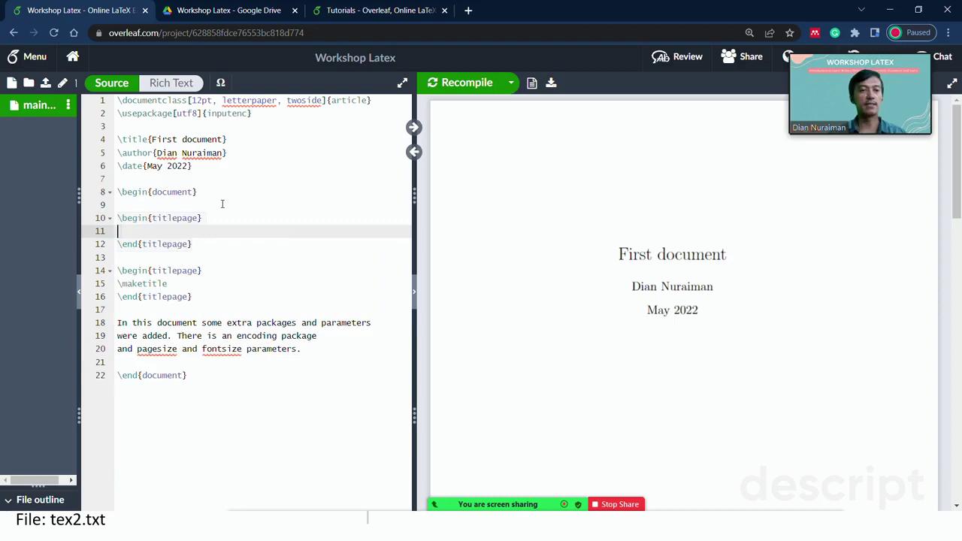
- Add the \maketitle command inside the new, empty titlepage environment
key("Down")
key("shift+Down")
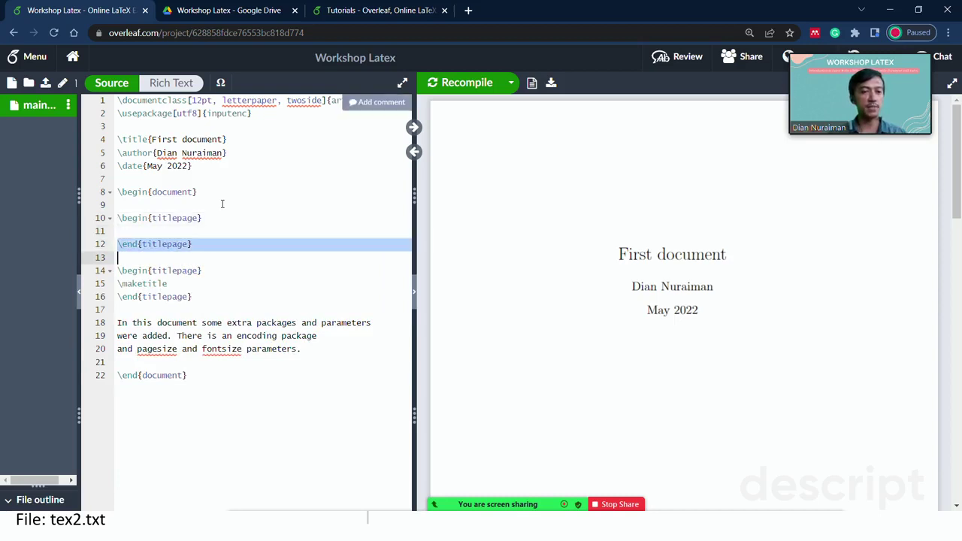
key("shift+Left")
key("Up")
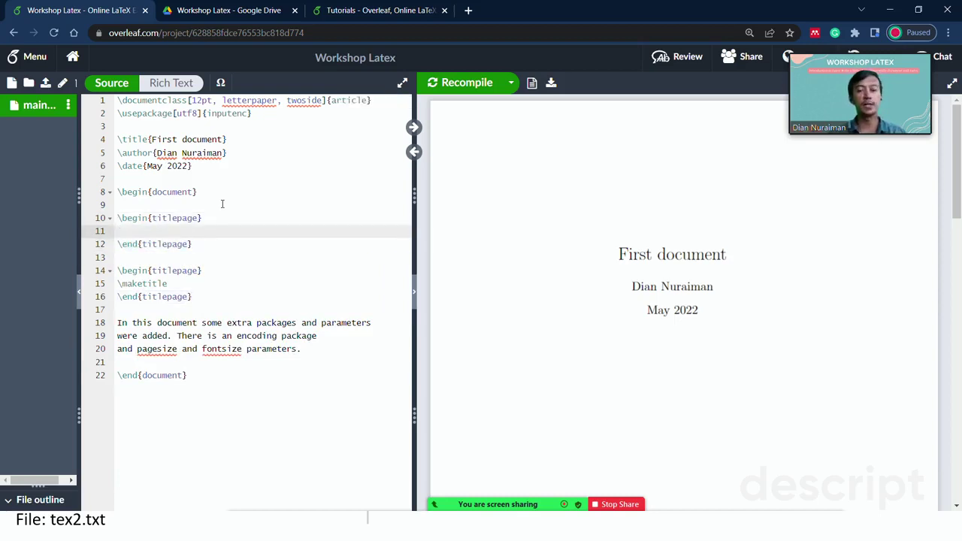
type("\\make")
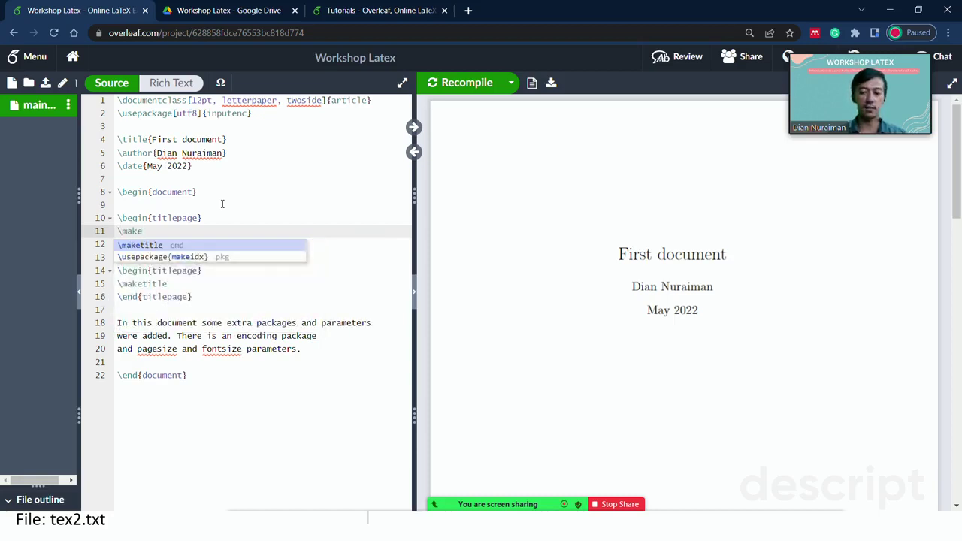
key("Return")
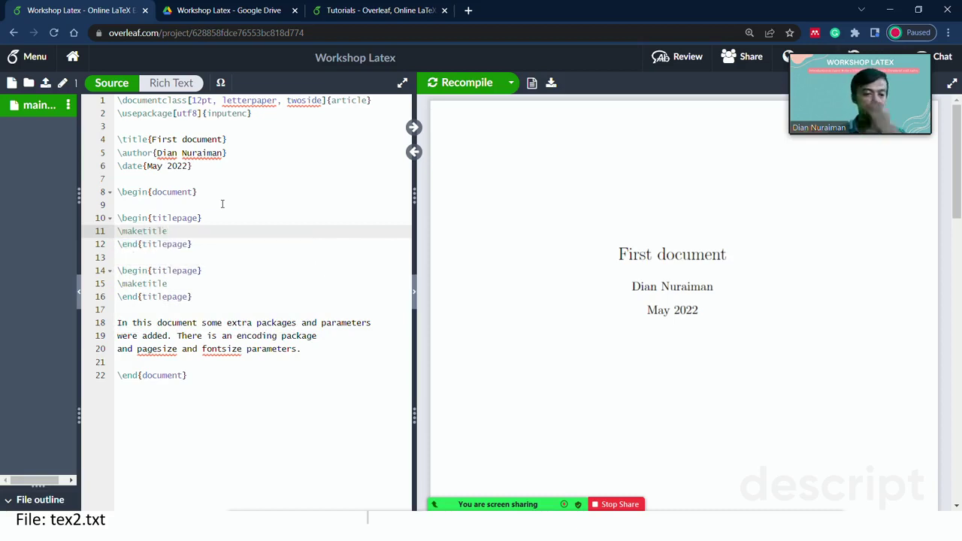
- Delete the second, duplicate titlepage block above the body paragraph, including its \maketitle line
key("Down")
key("Down")
key("Down")
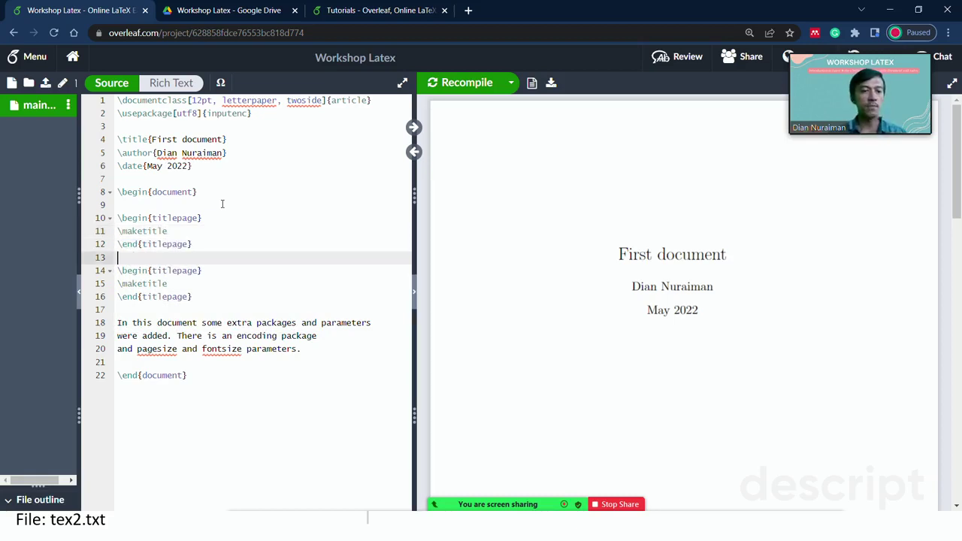
key("shift+Down")
key("shift+Down")
key("shift+Down")
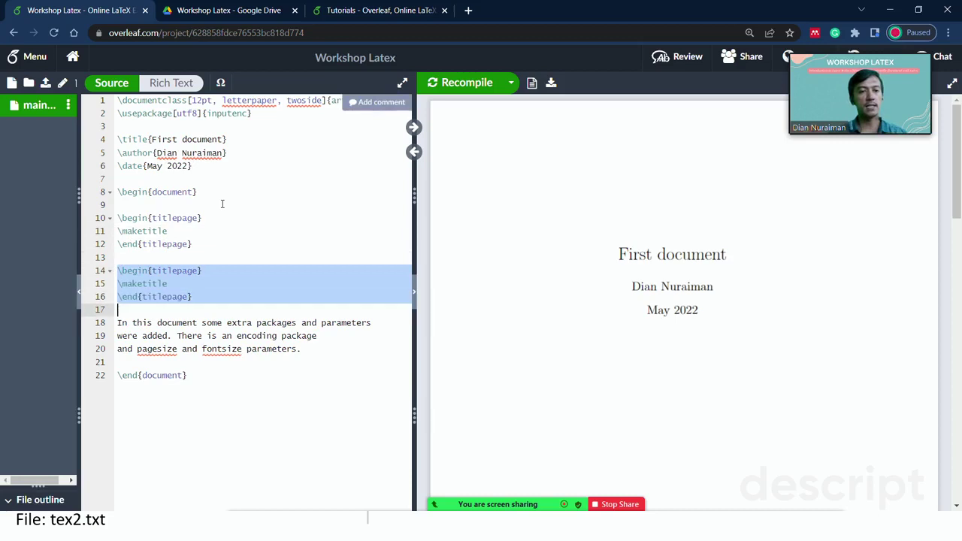
key("BackSpace")
key("BackSpace")
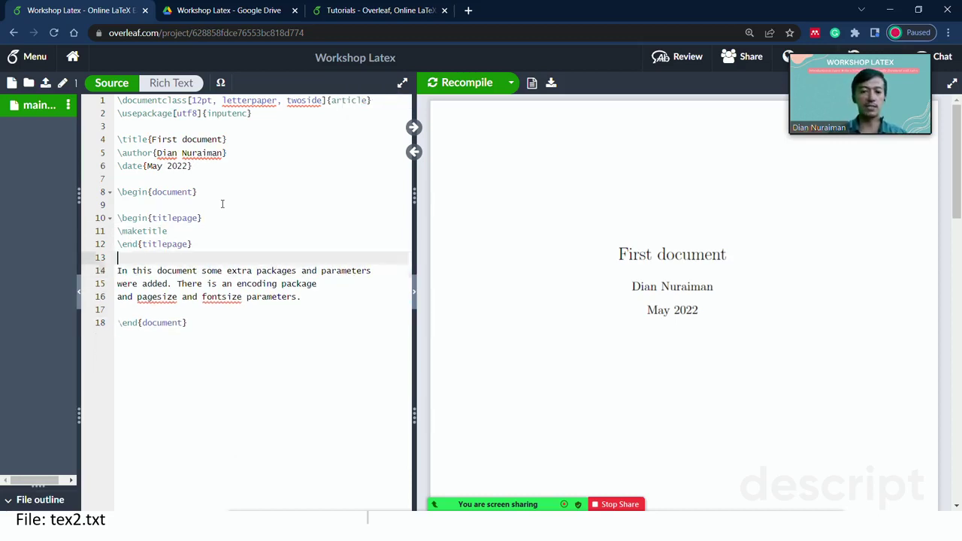
- Review the \begin{titlepage}, \maketitle and \end{titlepage} lines of the remaining title page block
key("Up")
key("Up")
key("Up")
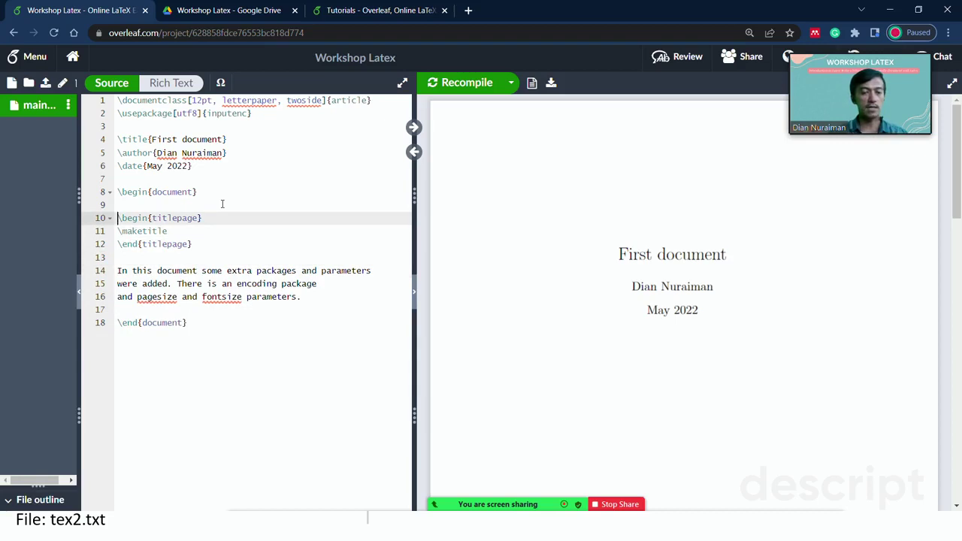
key("Down")
key("Down")
key("Down")
key("Up")
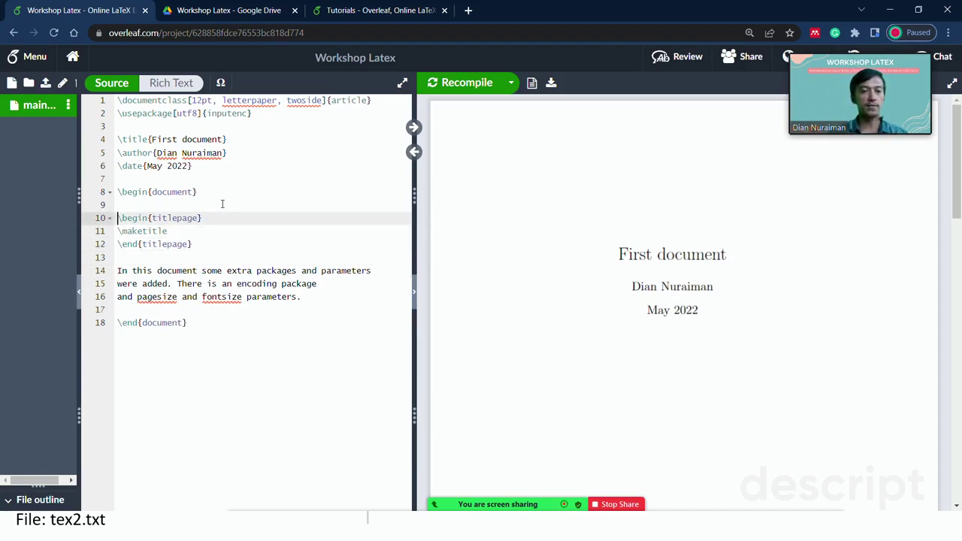
key("Down")
key("Down")
key("Down")
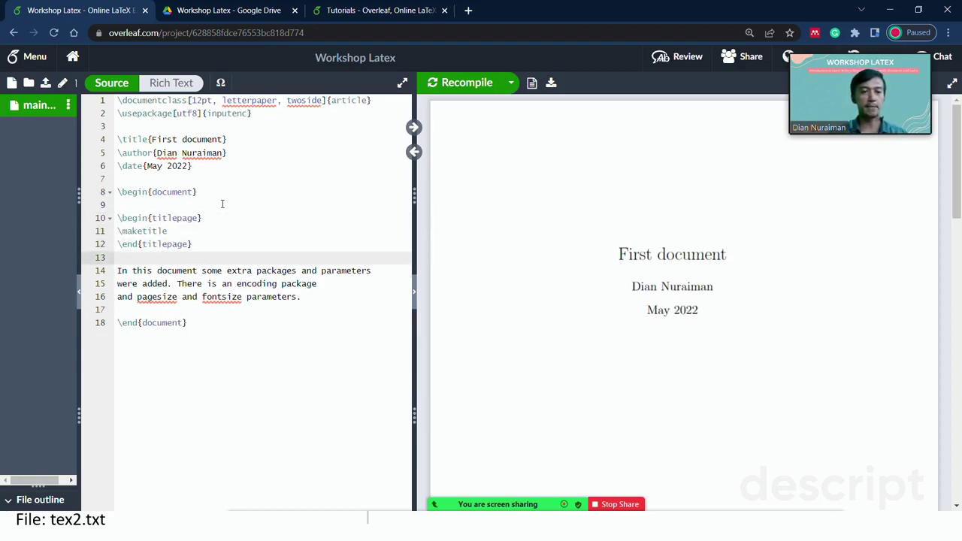
key("Down")
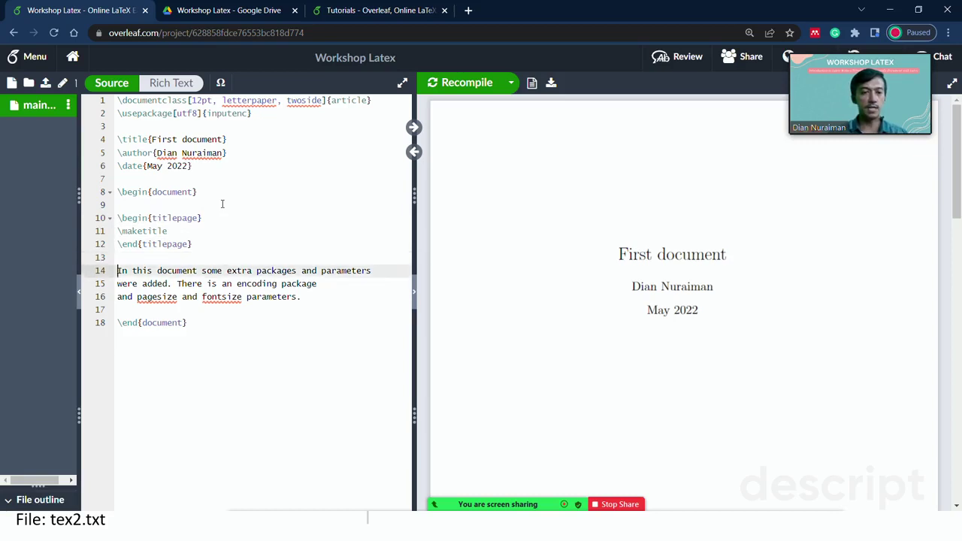
key("Up")
key("Up")
key("Up")
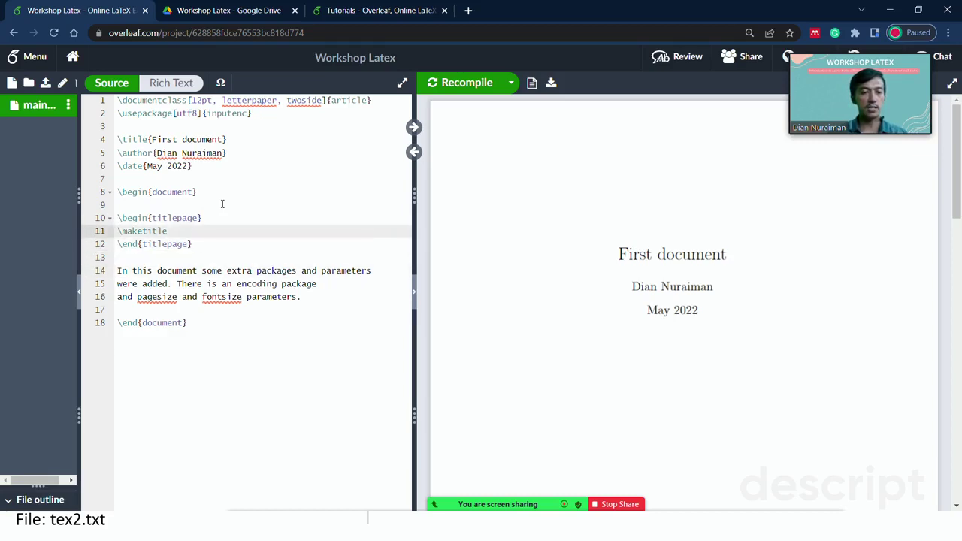
key("Up")
- Examine the body paragraph after the titlepage environment and compare it with the compiled page following the title page
key("Down")
key("Down")
key("Down")
key("Down")
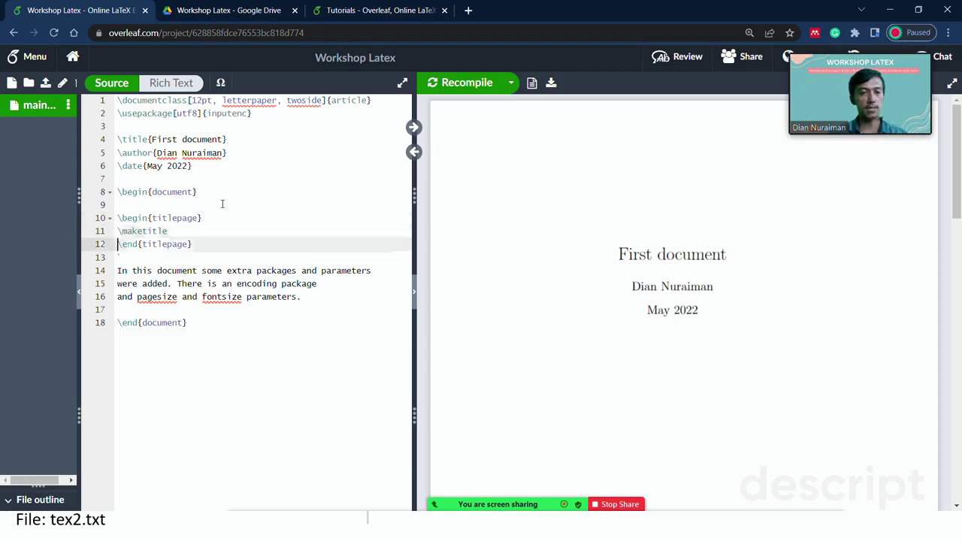
key("shift+Down")
key("shift+Down")
key("shift+Down")
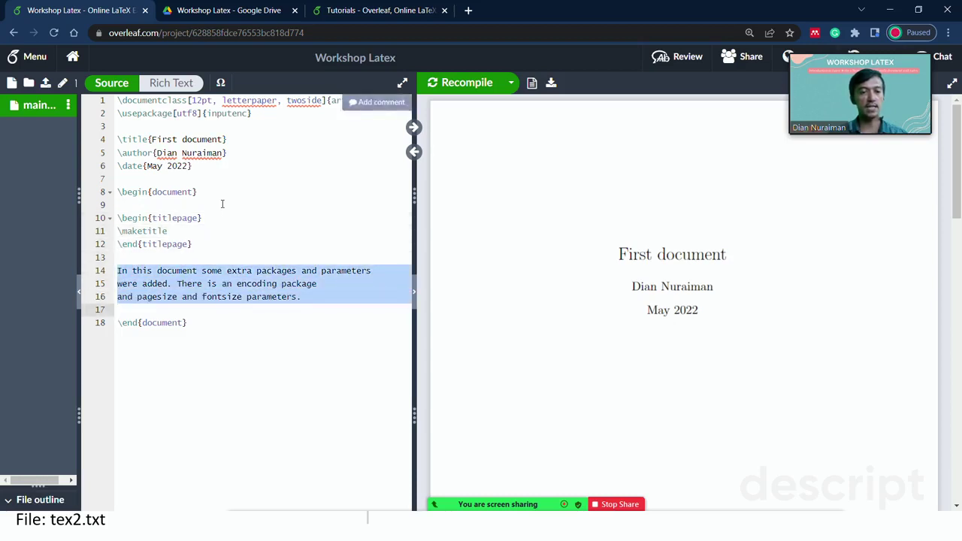
key("shift+Left")
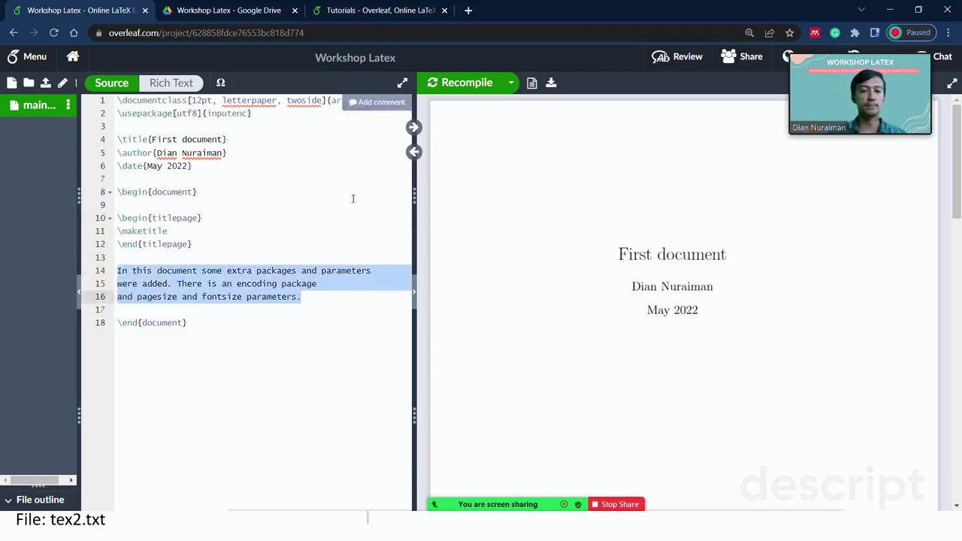
left_click(364, 296)
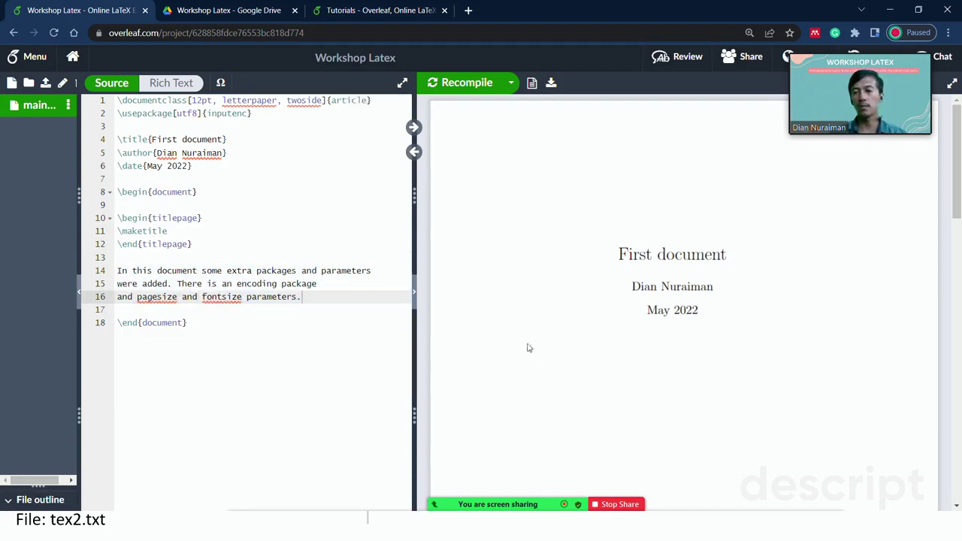
scroll(533, 341, "down", 10)
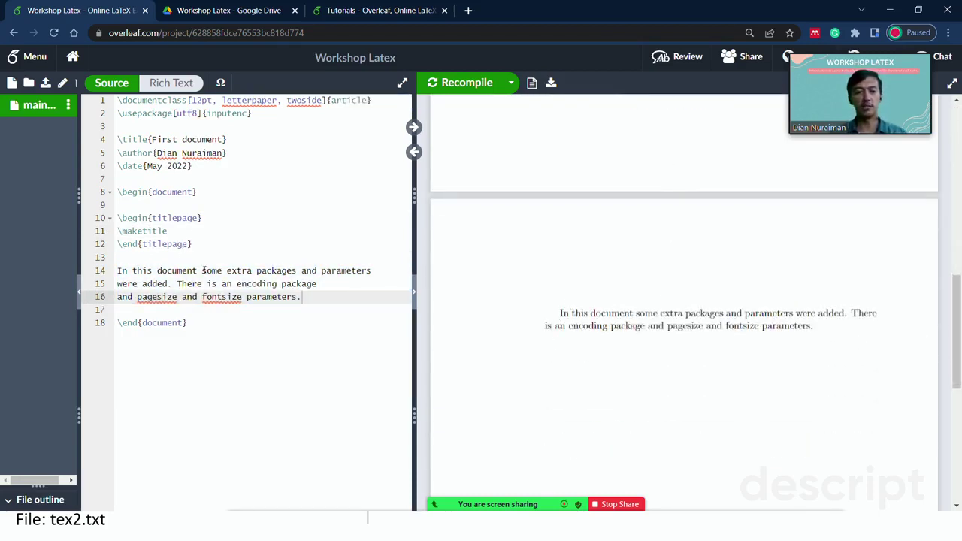
left_click(218, 258)
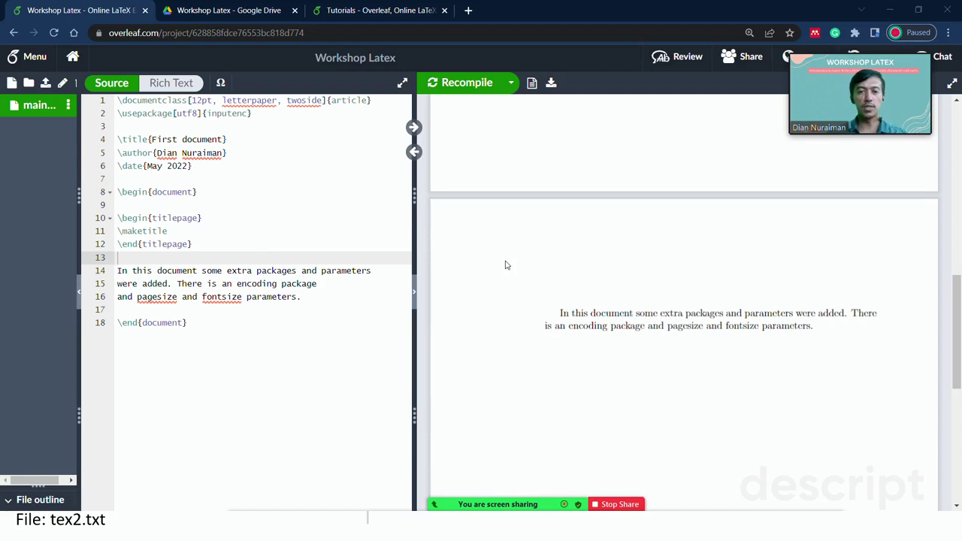
left_click(212, 179)
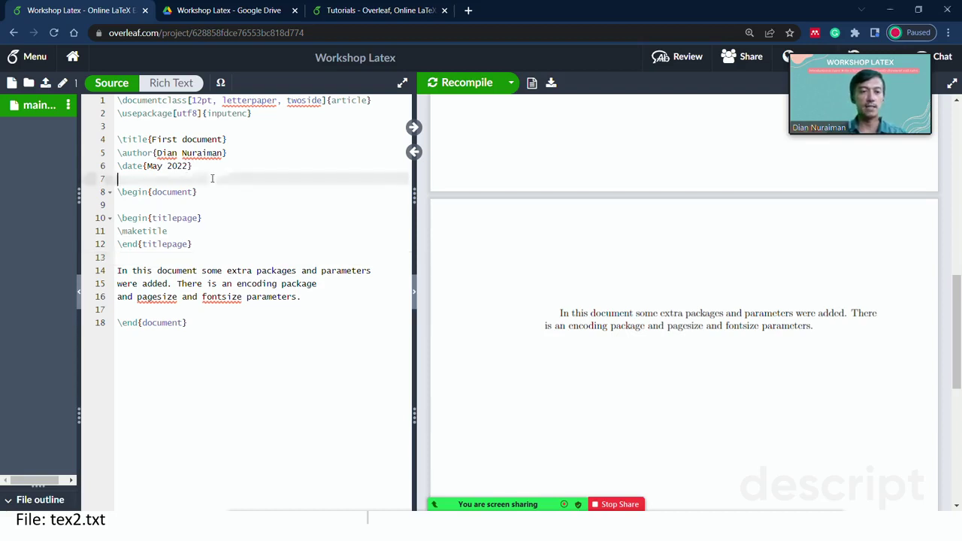
left_click(224, 204)
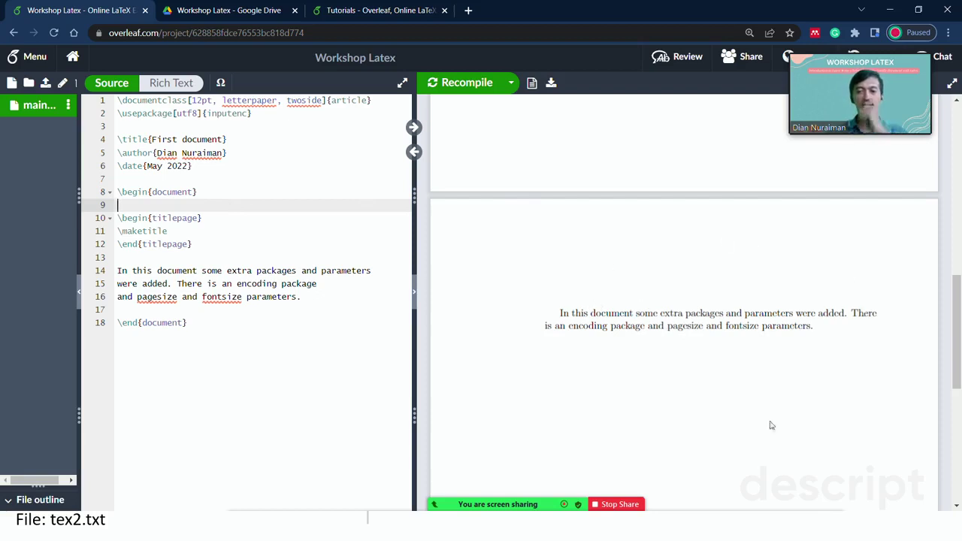
- Add \section{Introduction} directly above the body paragraph and recompile the document
left_click(262, 258)
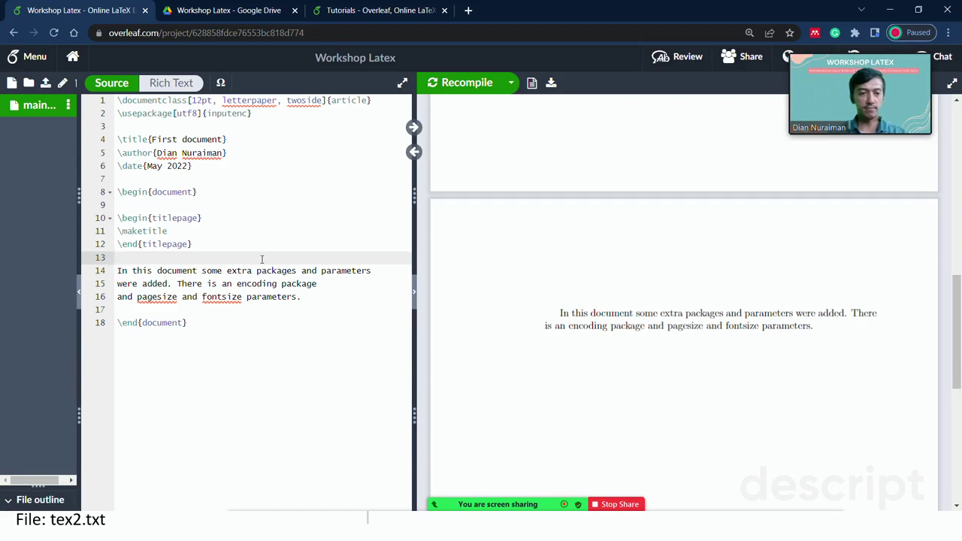
key("Return")
type("\\")
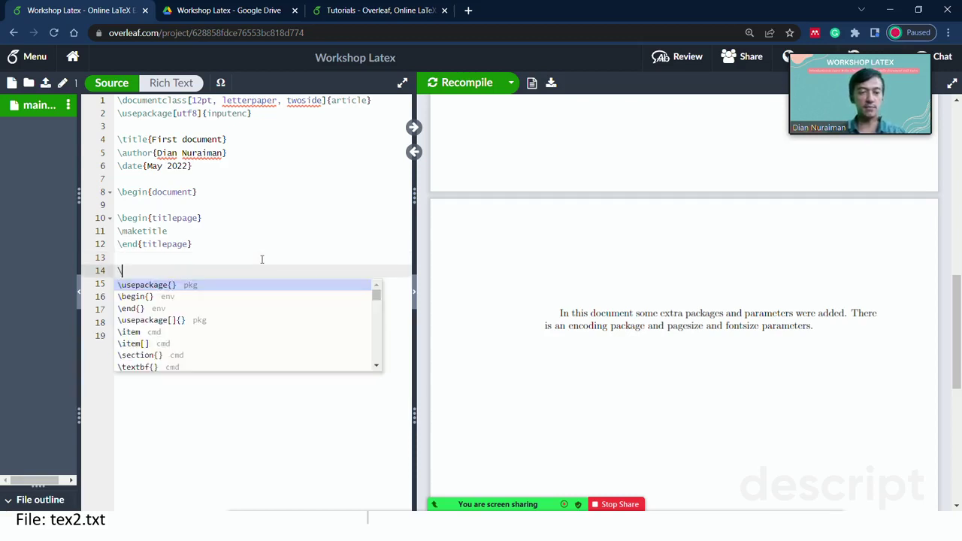
type("sec")
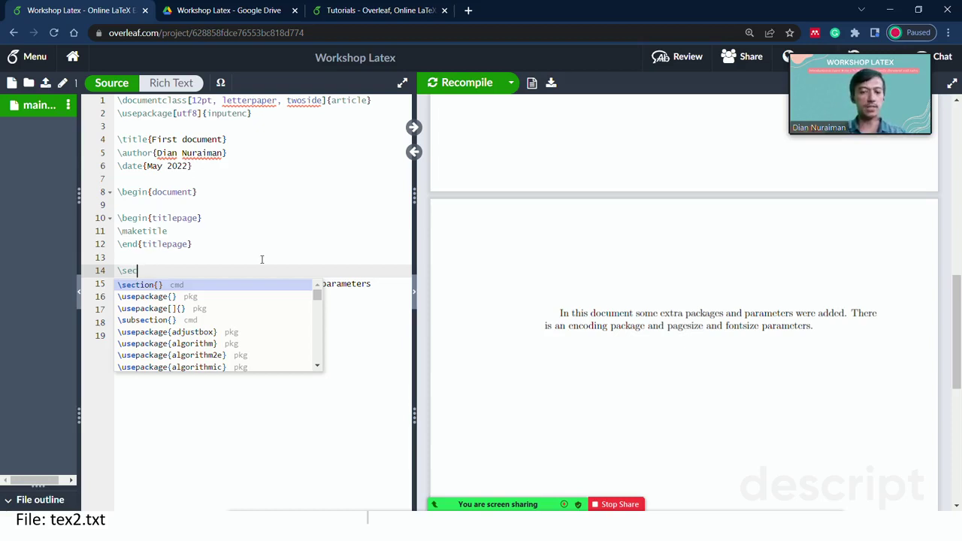
key("Return")
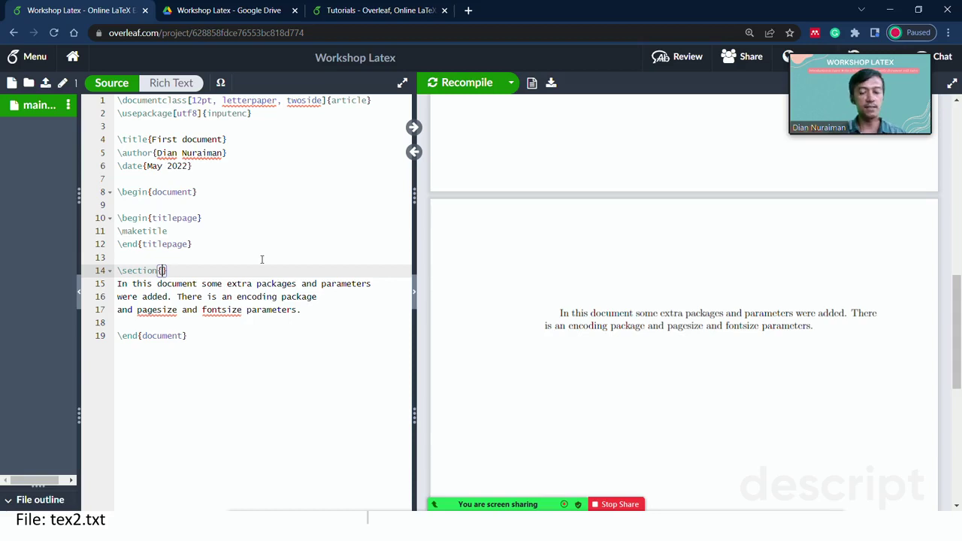
type("Intro")
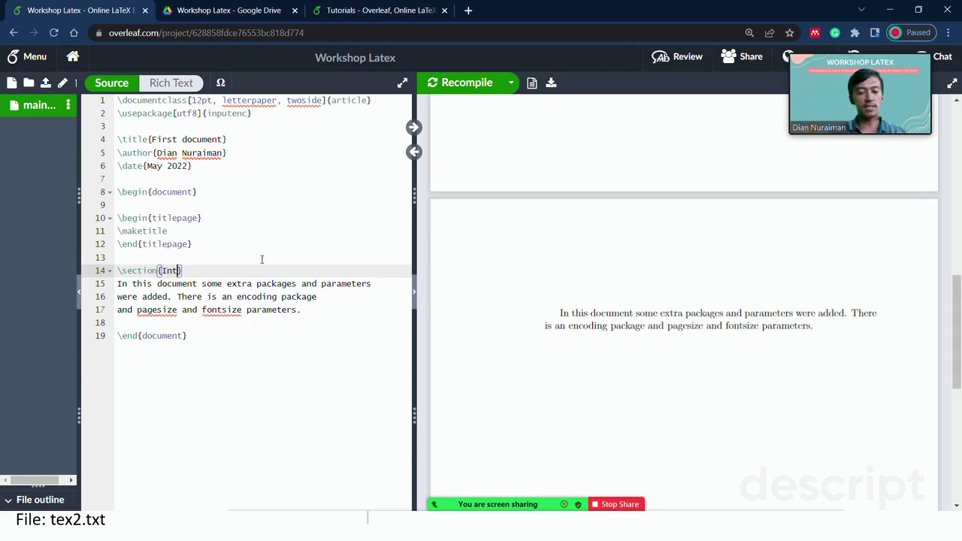
type("duction")
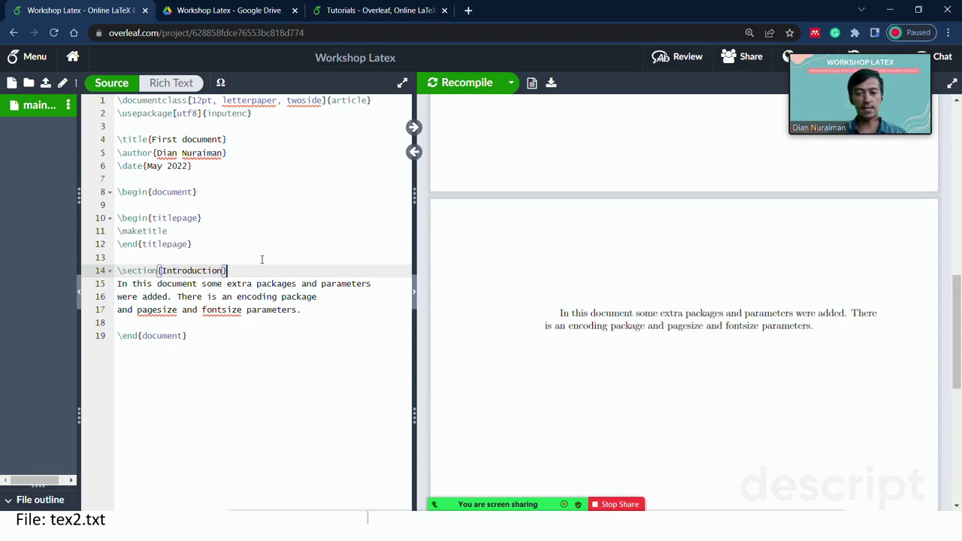
left_click(450, 84)
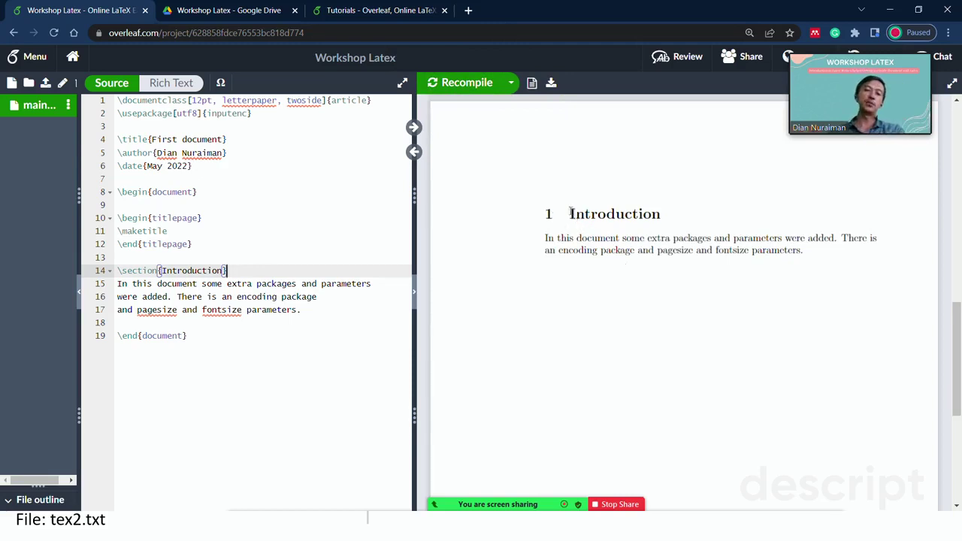
- Move the three-line body paragraph from below \section{Introduction} to directly above it and recompile the document
left_click_drag(570, 215, 659, 213)
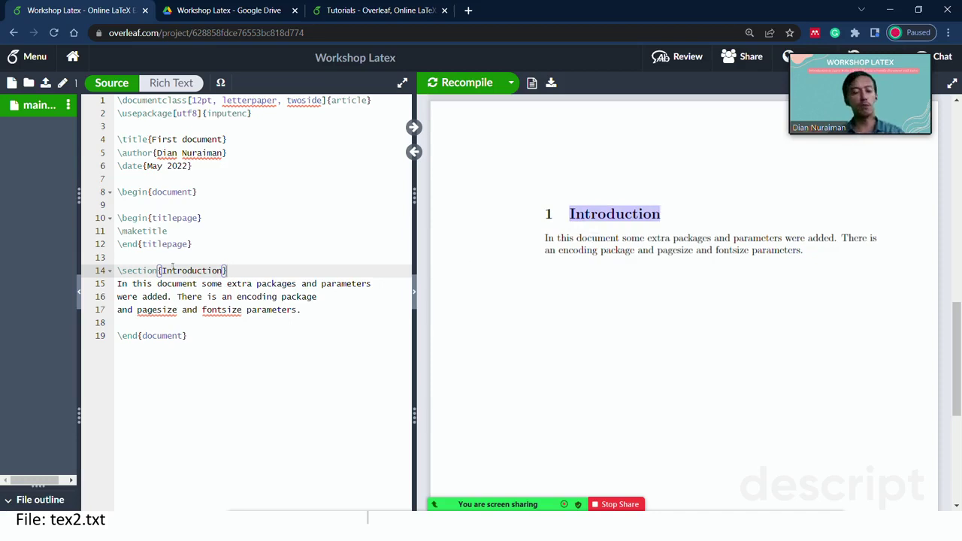
left_click(257, 269)
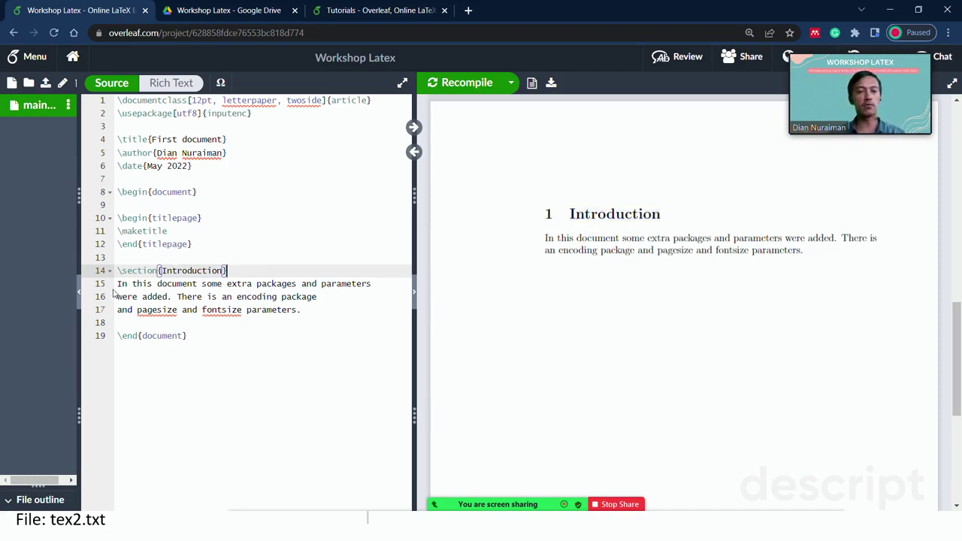
left_click_drag(118, 285, 307, 309)
key("ctrl+c")
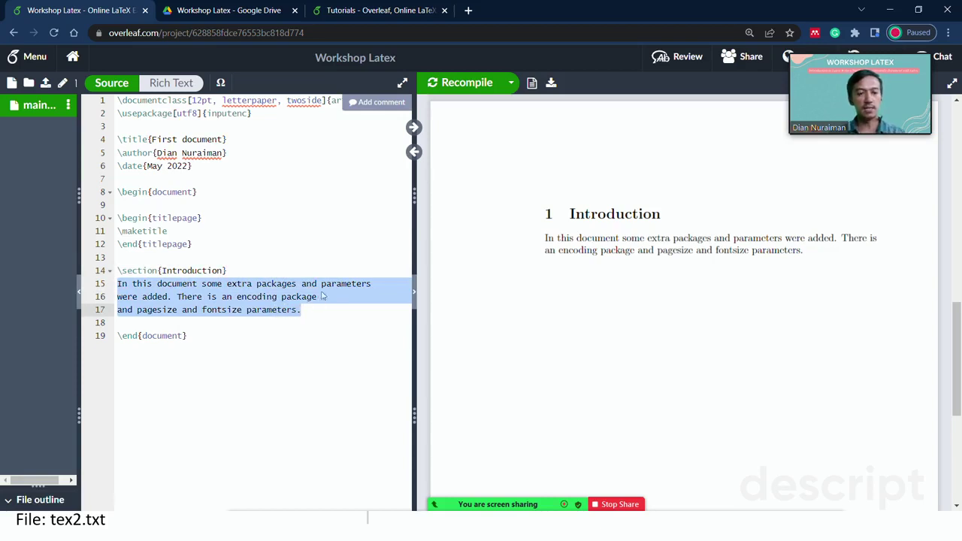
key("BackSpace")
key("BackSpace")
key("Home")
key("Return")
key("Up")
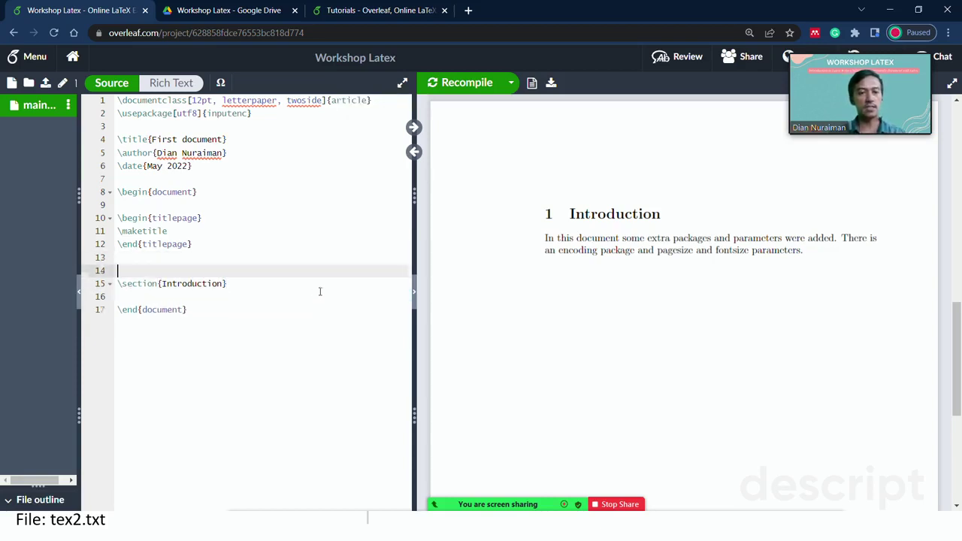
key("ctrl+v")
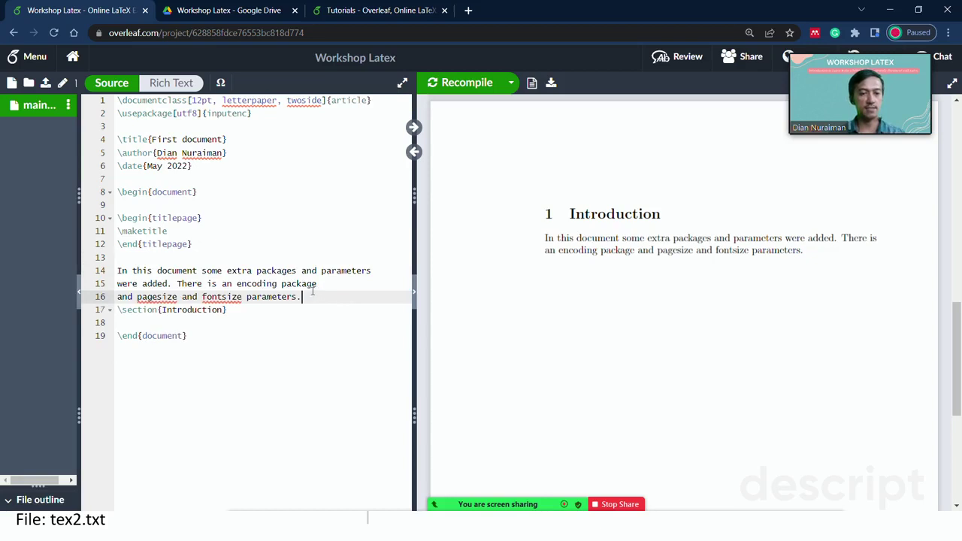
left_click(290, 305)
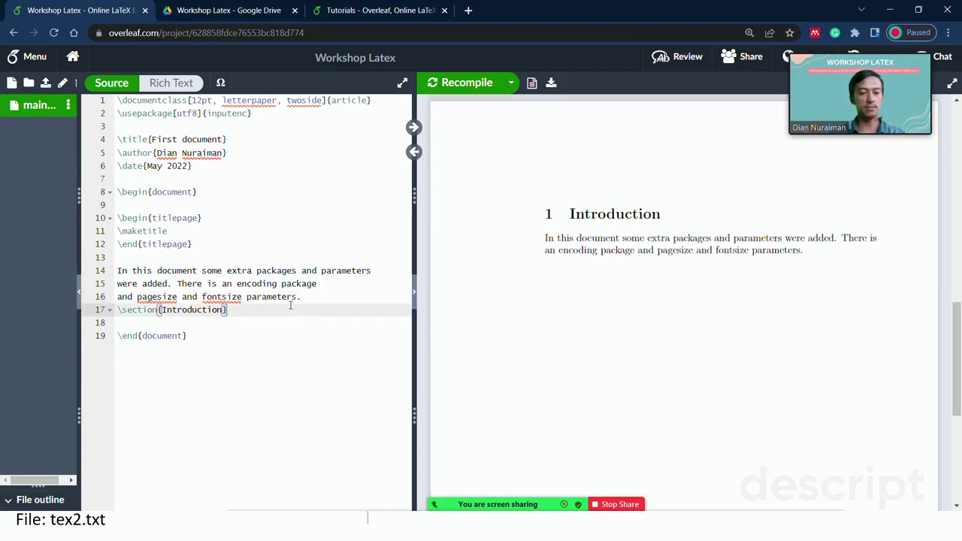
key("ctrl+s")
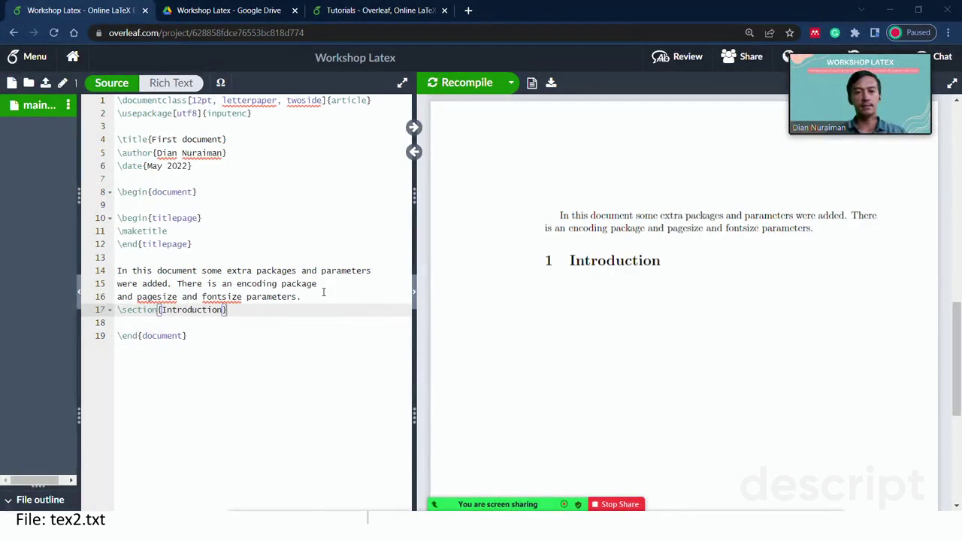
- Compare the source order of the body paragraph and \section{Introduction} with their order on the compiled page
left_click(290, 321)
left_click(308, 312)
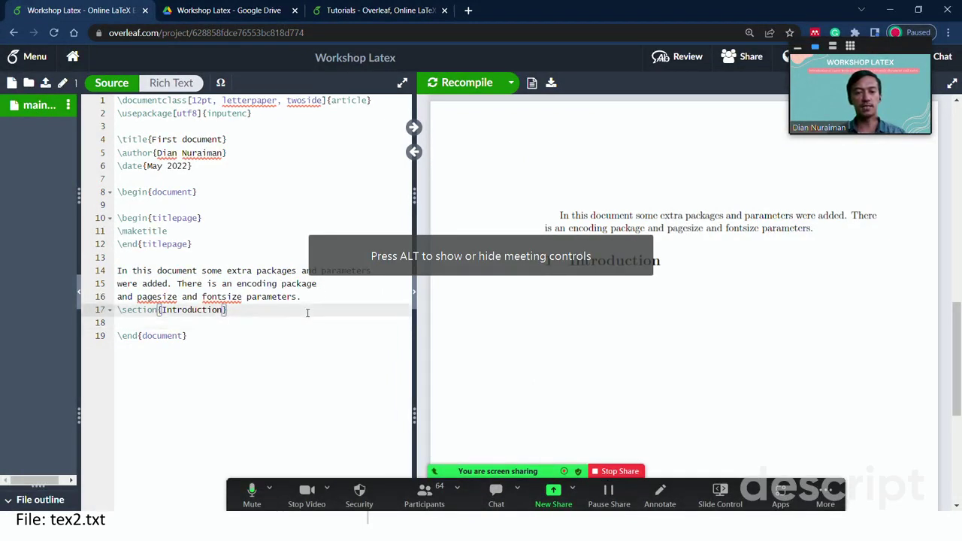
left_click(192, 246)
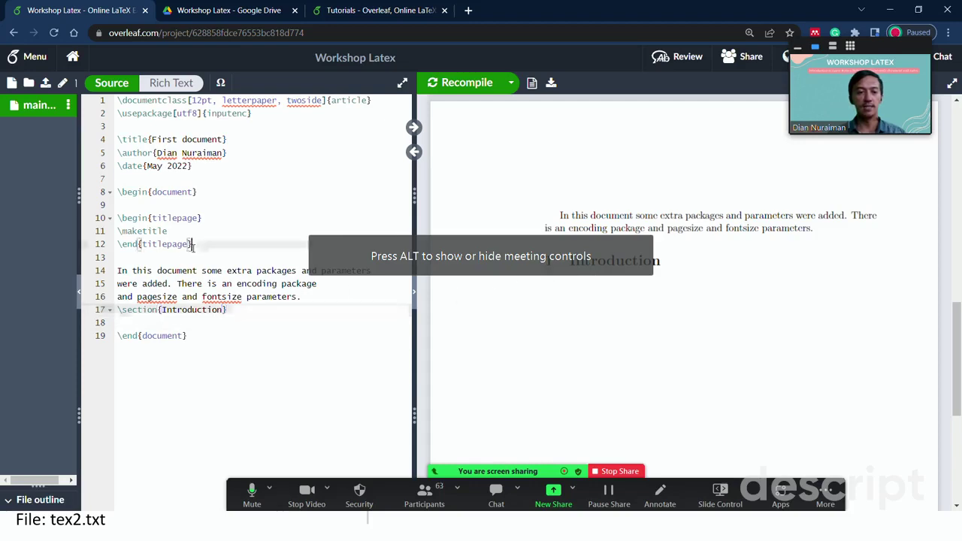
left_click(208, 258)
left_click(313, 306)
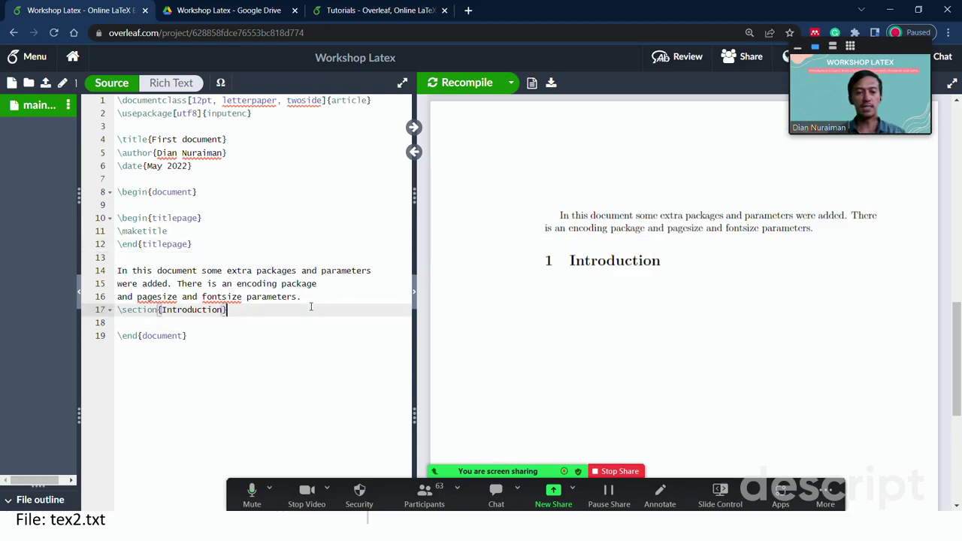
left_click(326, 299)
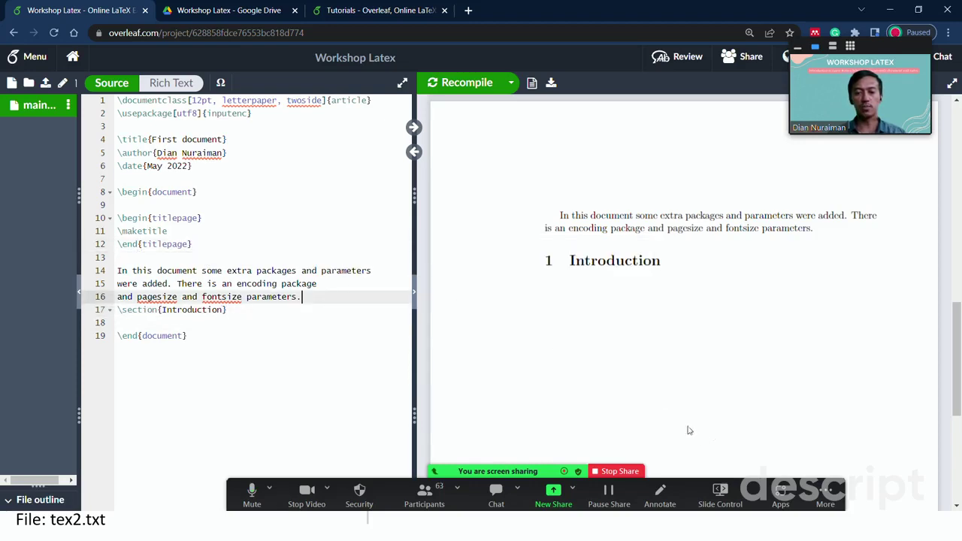
left_click(247, 314)
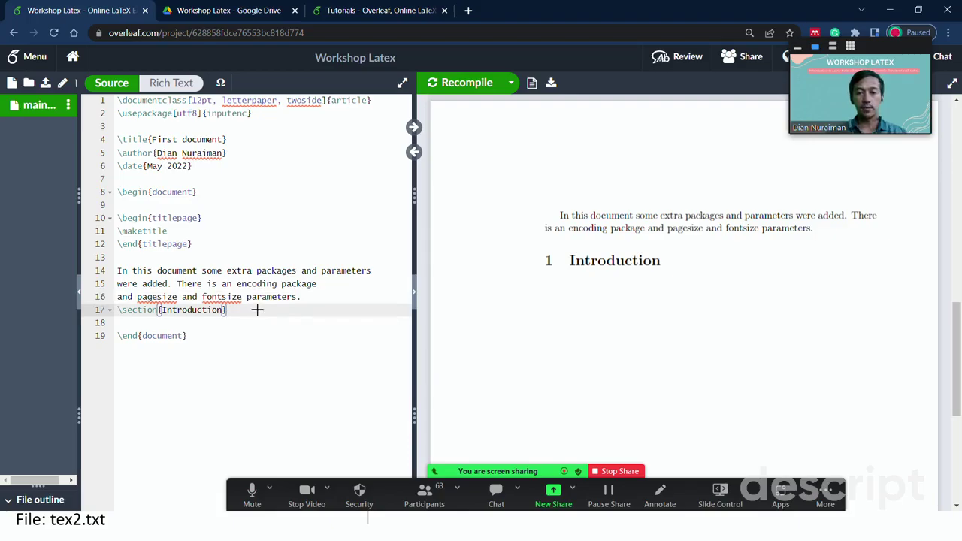
- Switch to the PowerPoint presentation and advance to the slide on basic formatting: abstract, paragraphs and newlines
key("alt+Tab")
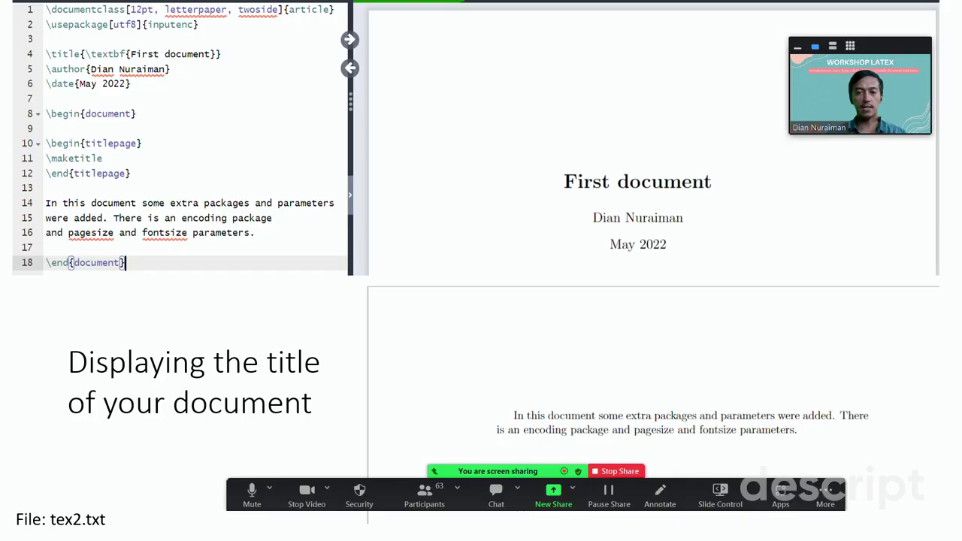
left_click(347, 334)
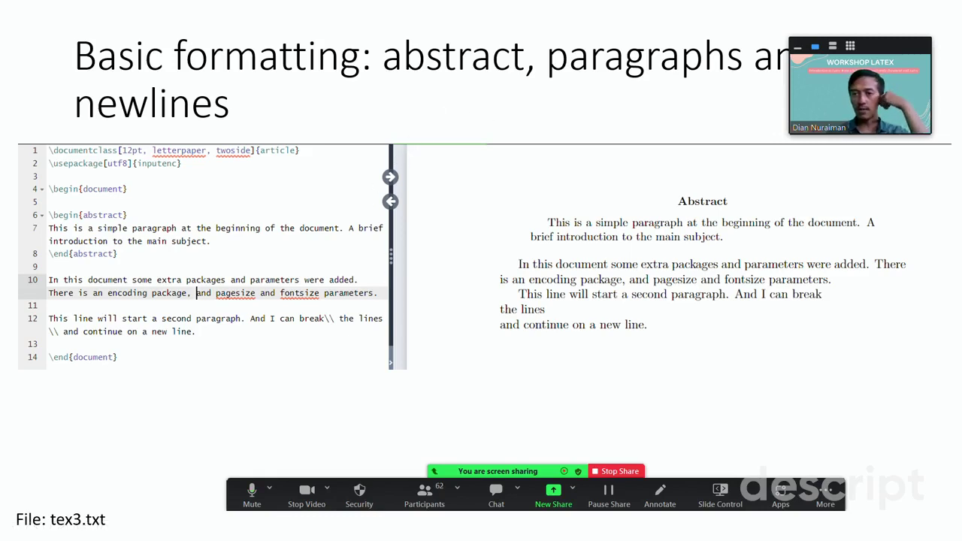
mouse_move(892, 63)
left_mouse_down()
mouse_move(886, 142)
mouse_move(904, 154)
mouse_move(894, 60)
left_mouse_up()
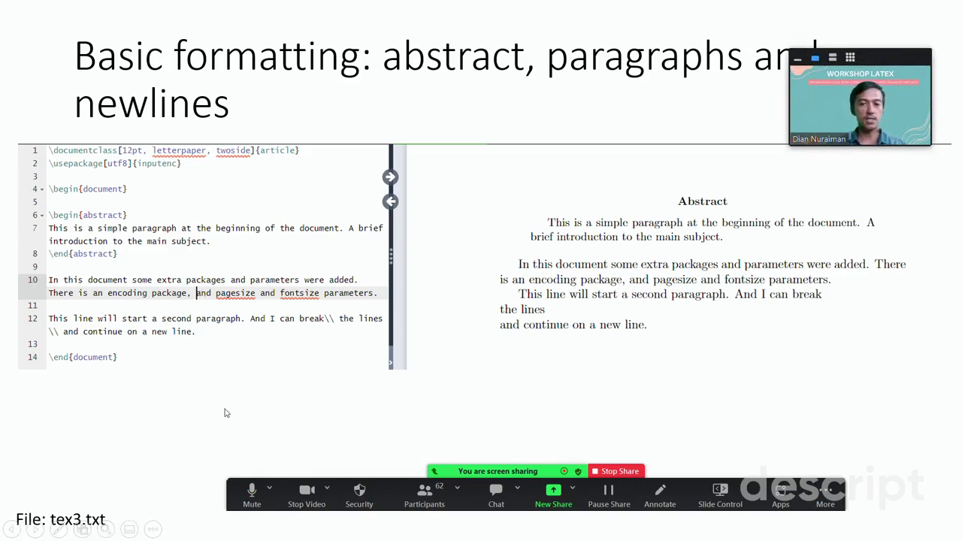
- Switch to the Workshop Latex folder in Google Drive, open tex3.txt in place of tex2.txt and copy its entire LaTeX code
key("alt+Tab")
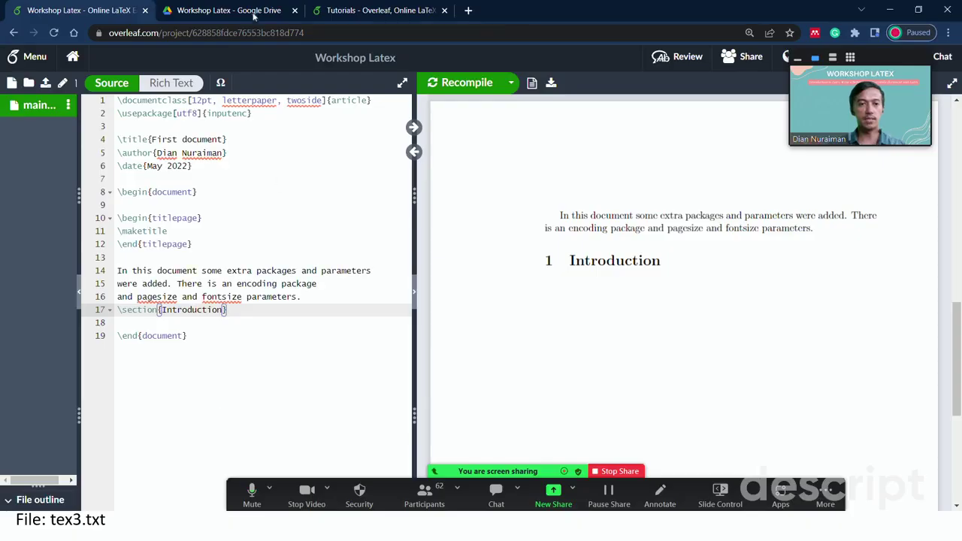
left_click(254, 11)
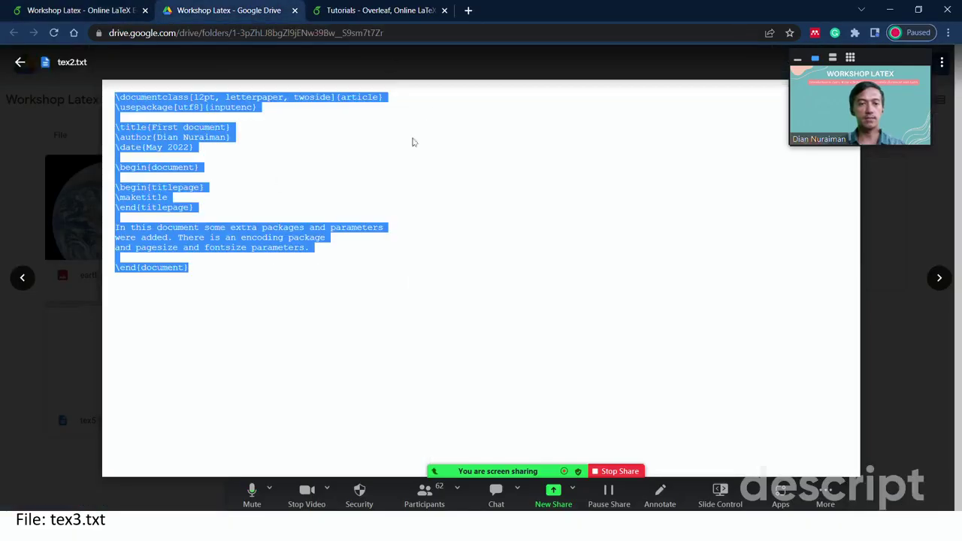
left_click(31, 182)
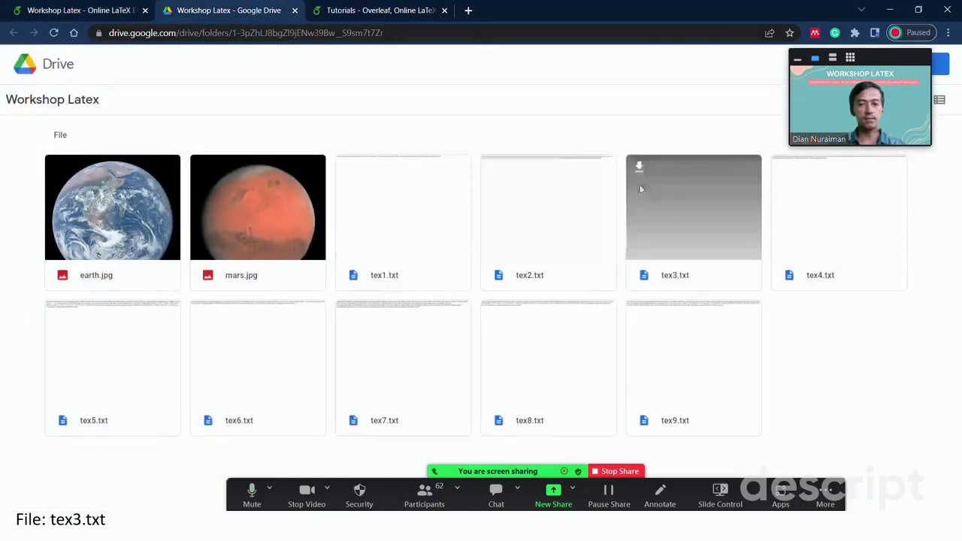
double_click(701, 208)
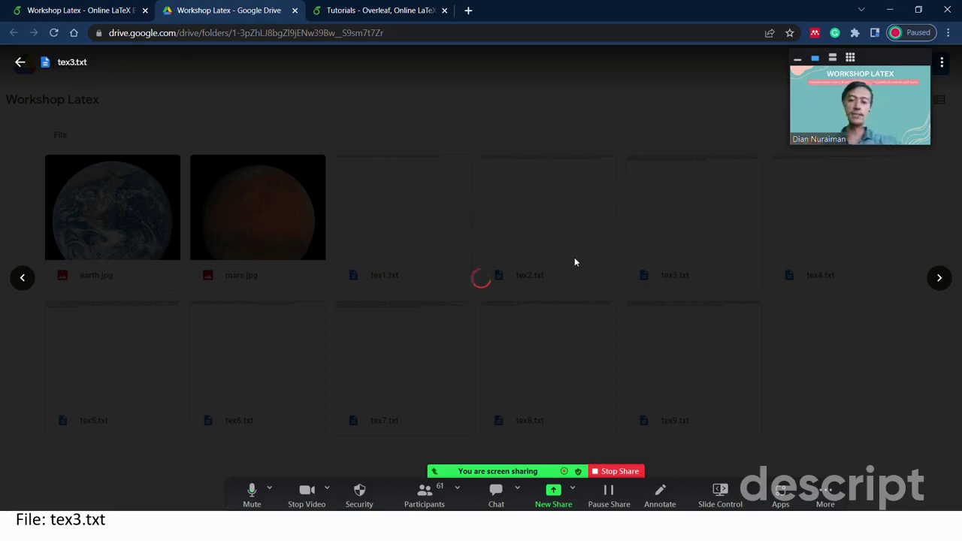
key("Escape")
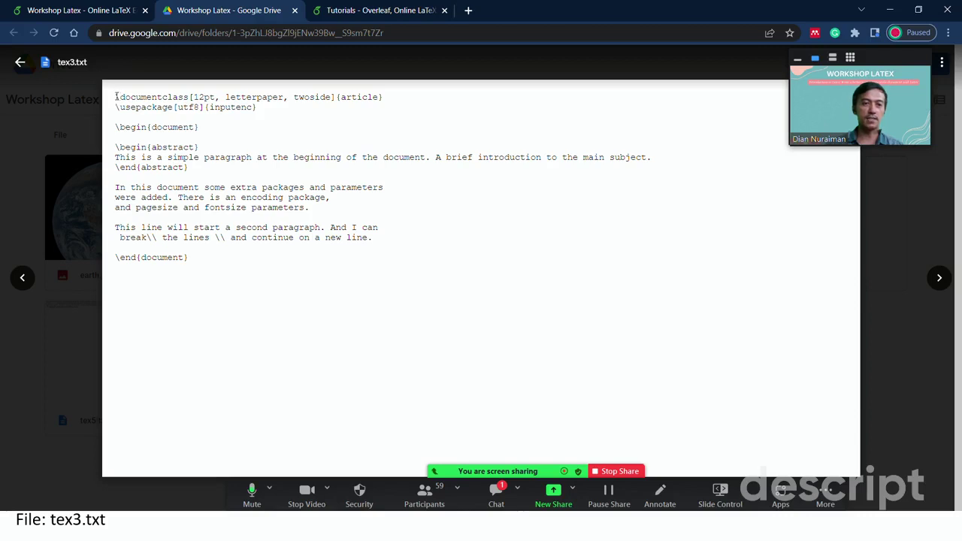
left_click_drag(116, 97, 228, 270)
key("ctrl+c")
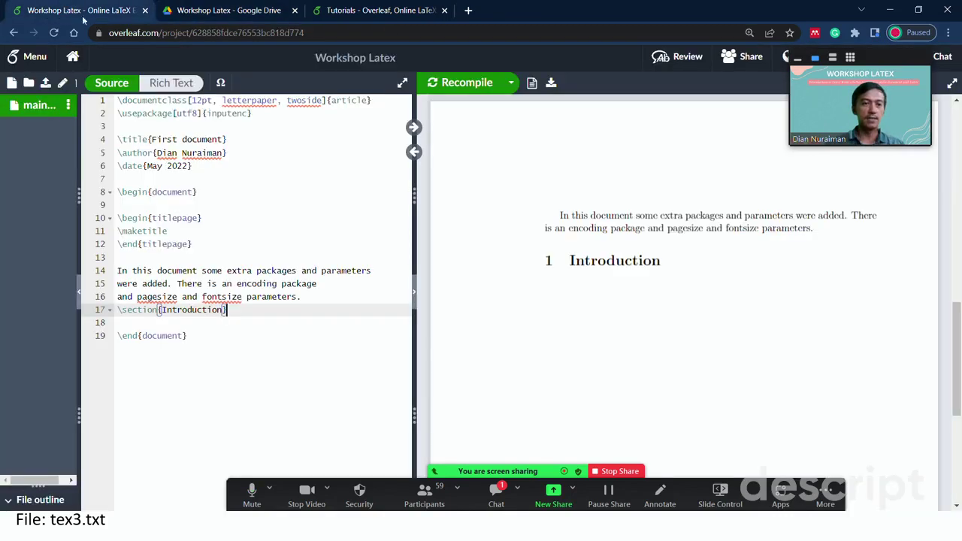
- Replace the entire source of the Overleaf main document with the copied tex3.txt code and recompile it
left_click(271, 227)
key("ctrl+a")
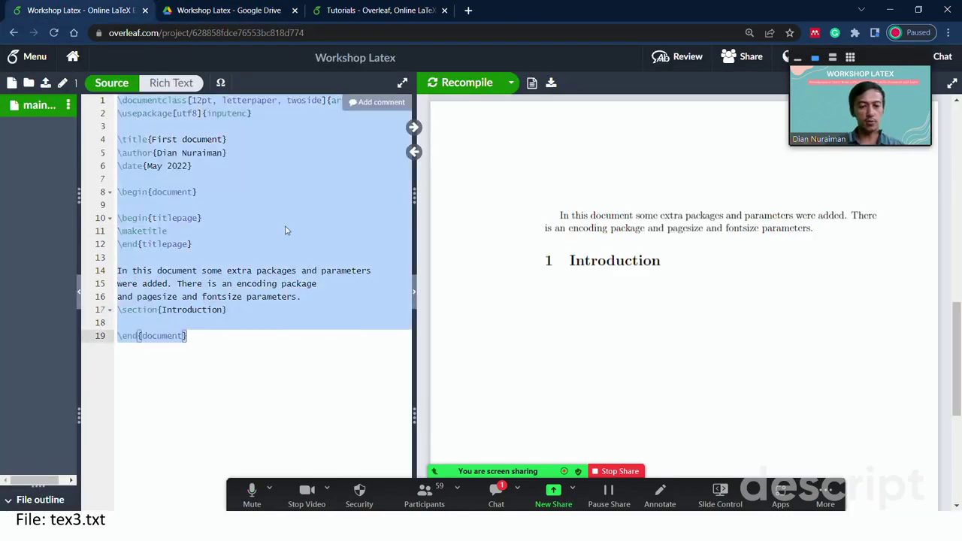
key("ctrl+v")
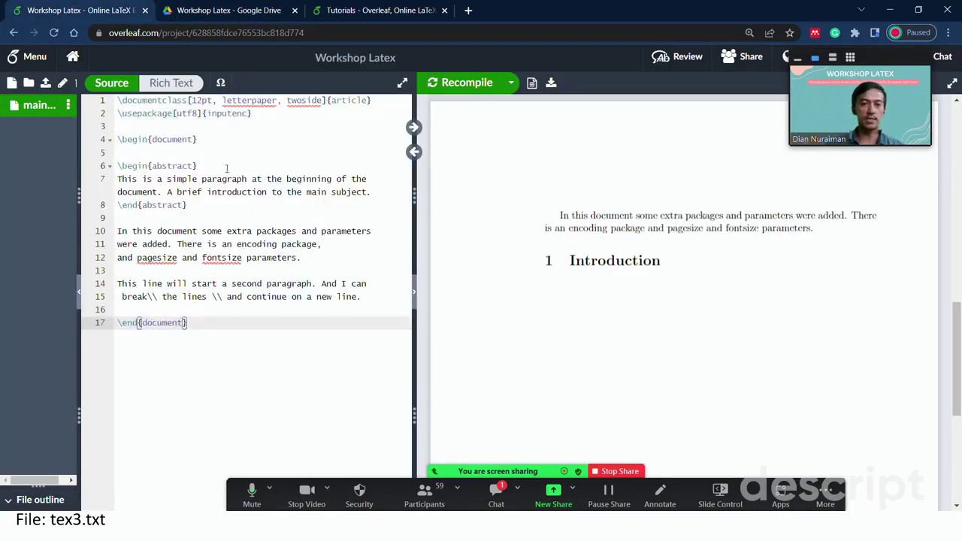
left_click(230, 128)
left_click(254, 150)
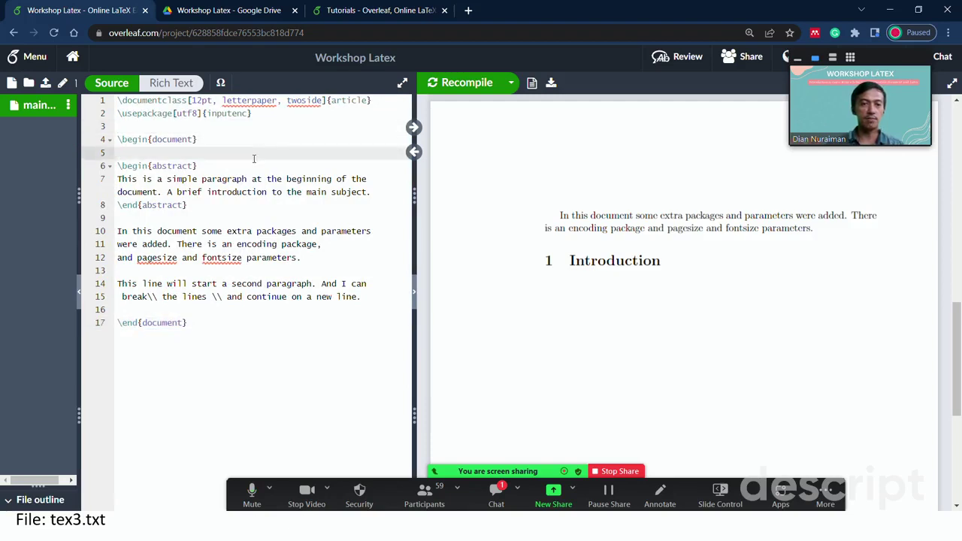
key("ctrl+s")
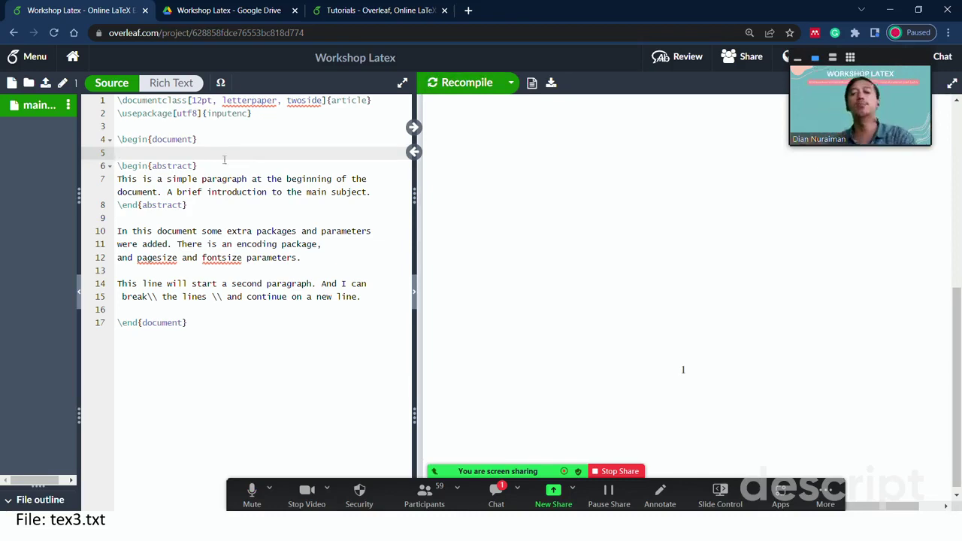
- Open the Zoom meeting chat, read the latest message and close the chat window
left_click(496, 492)
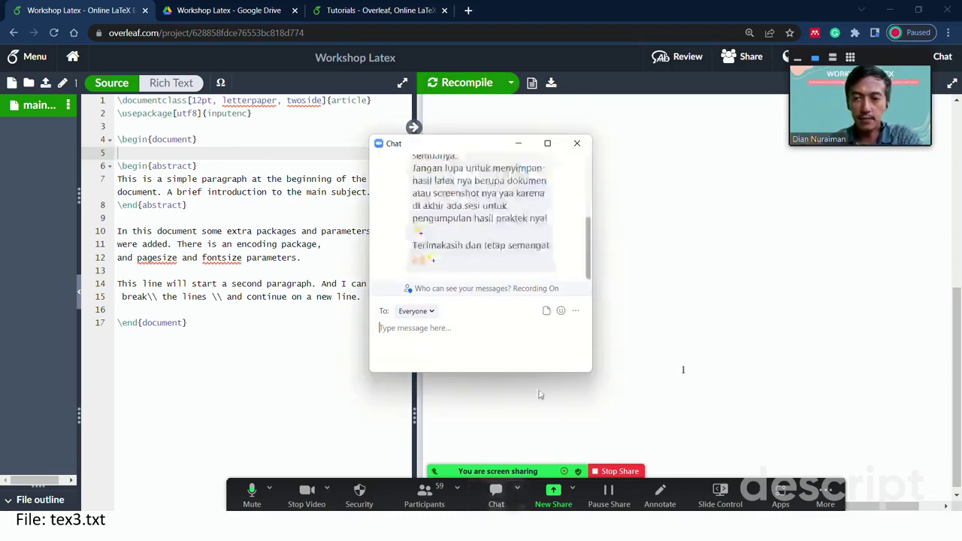
scroll(488, 251, "up", 1)
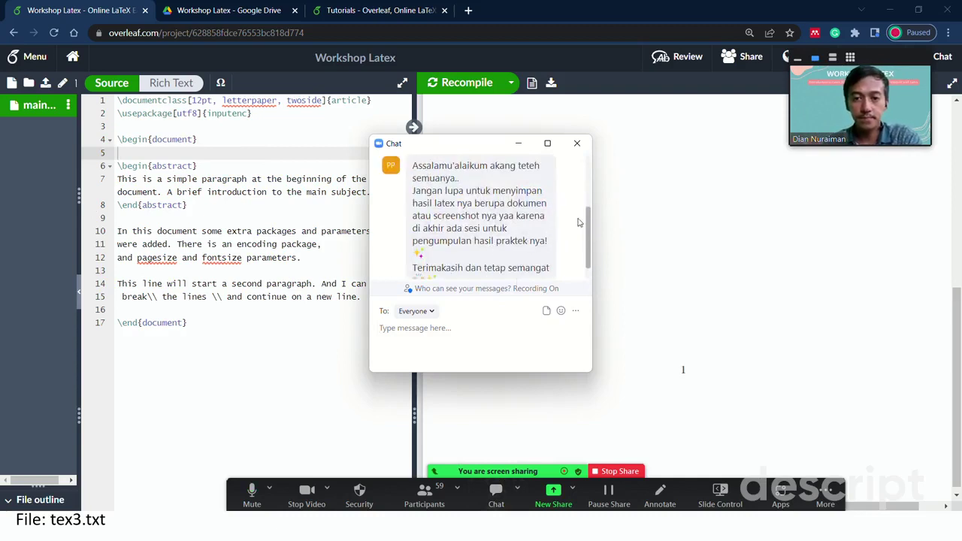
scroll(575, 223, "down", 1)
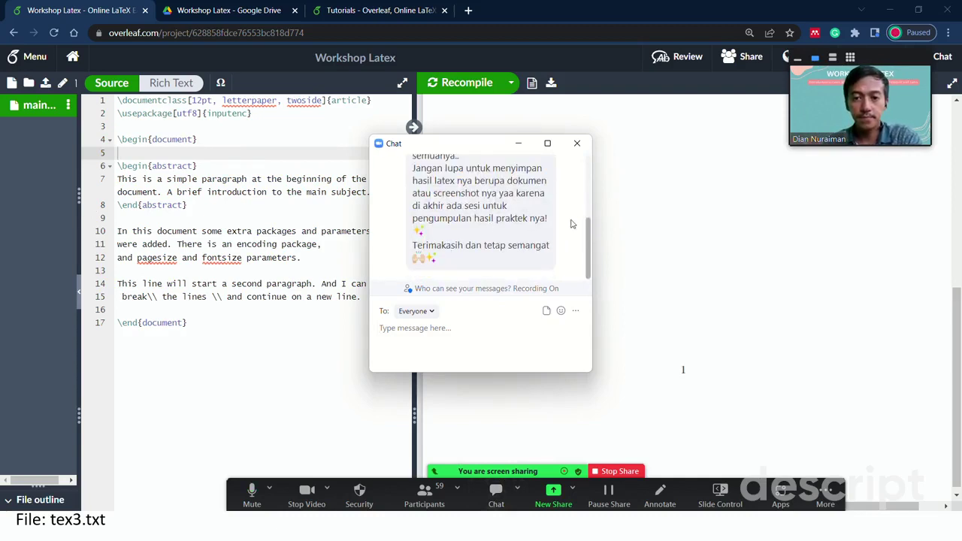
left_click(577, 143)
- Examine the \begin{abstract} and \end{abstract} lines around the opening paragraph and compare them with the compiled Abstract
scroll(571, 304, "up", 3)
scroll(571, 303, "up", 2)
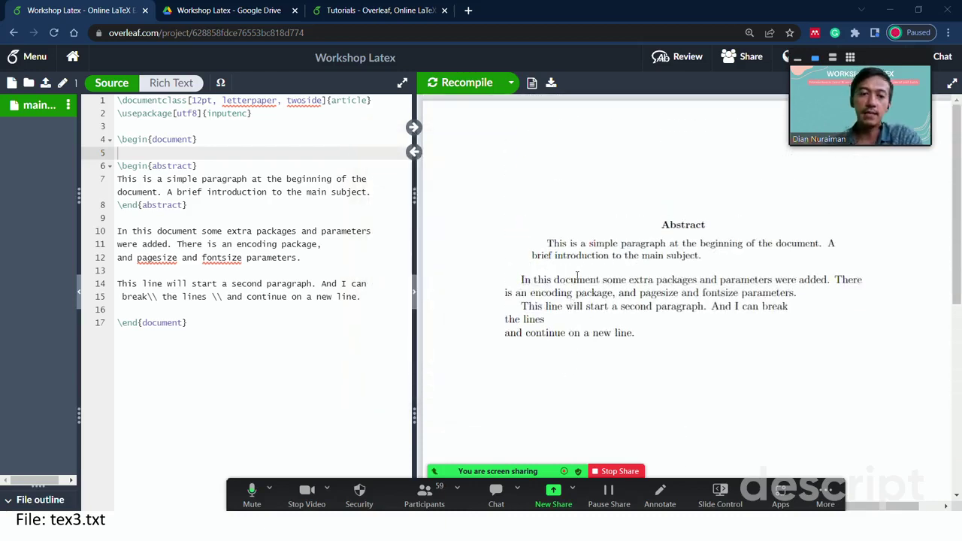
left_click(309, 217)
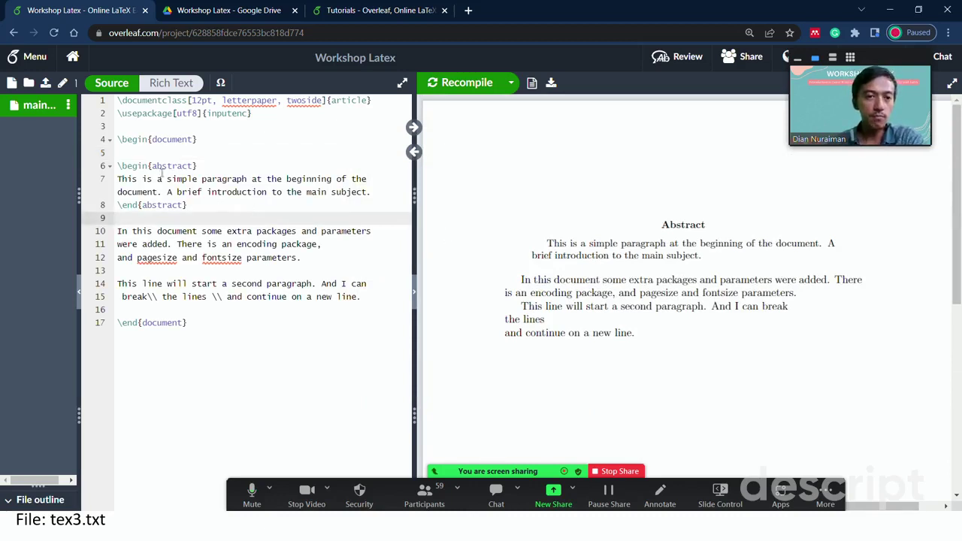
left_click(208, 154)
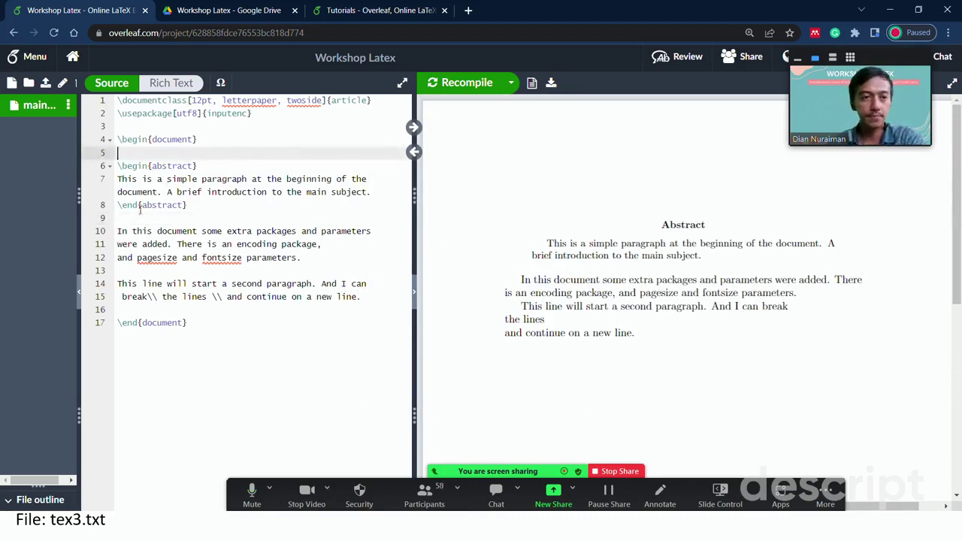
left_click(229, 218)
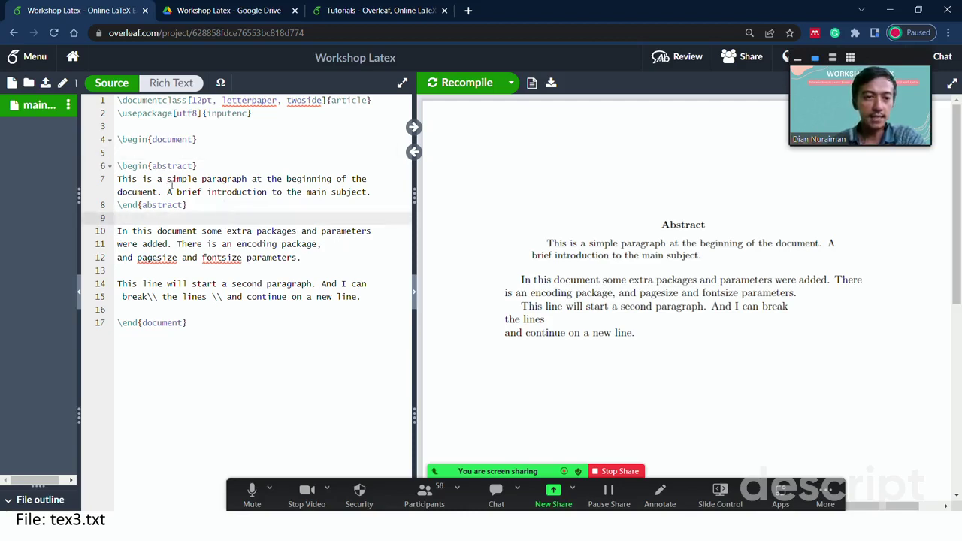
left_click(219, 153)
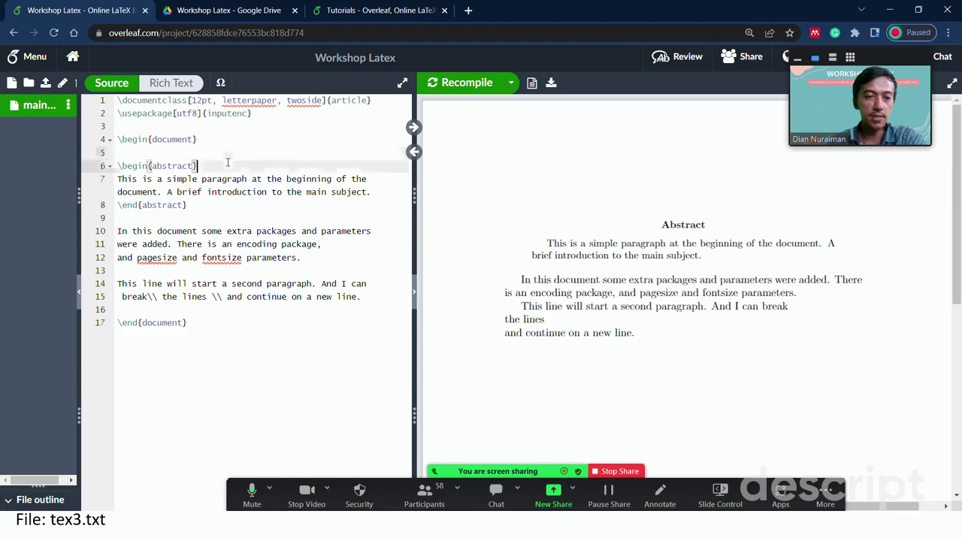
left_click(226, 162)
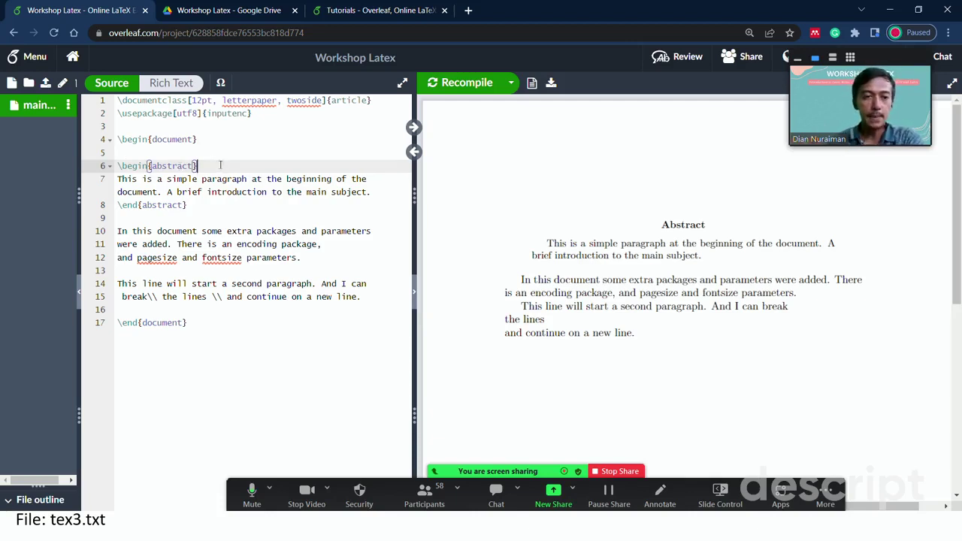
left_click(234, 210)
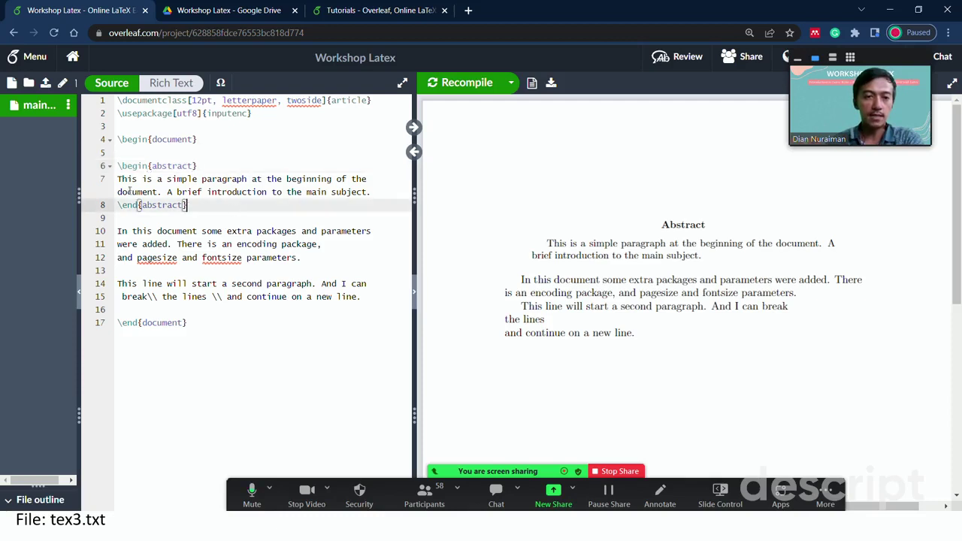
- Highlight the \begin{abstract} line, the \end{abstract} line and the paragraph between them one after another
left_click_drag(117, 166, 201, 169)
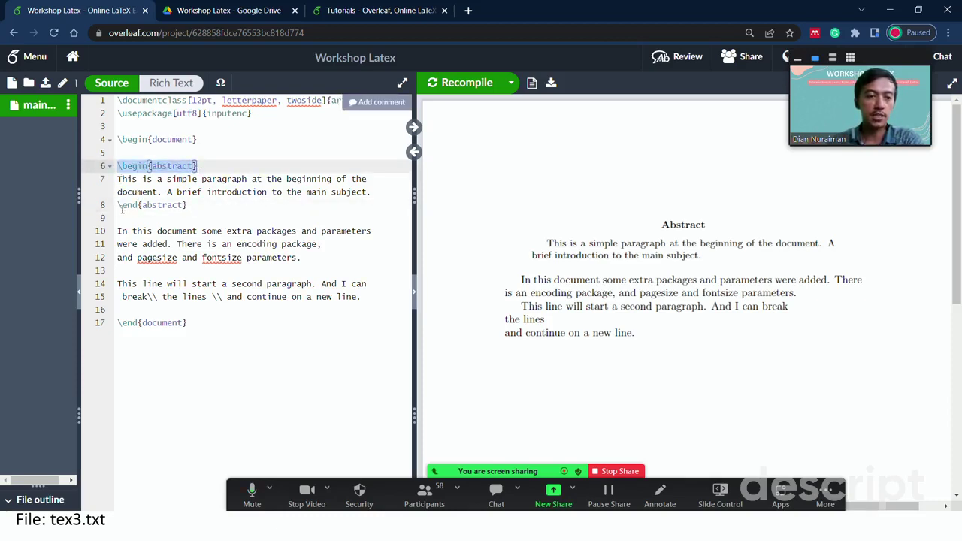
left_click_drag(118, 205, 200, 205)
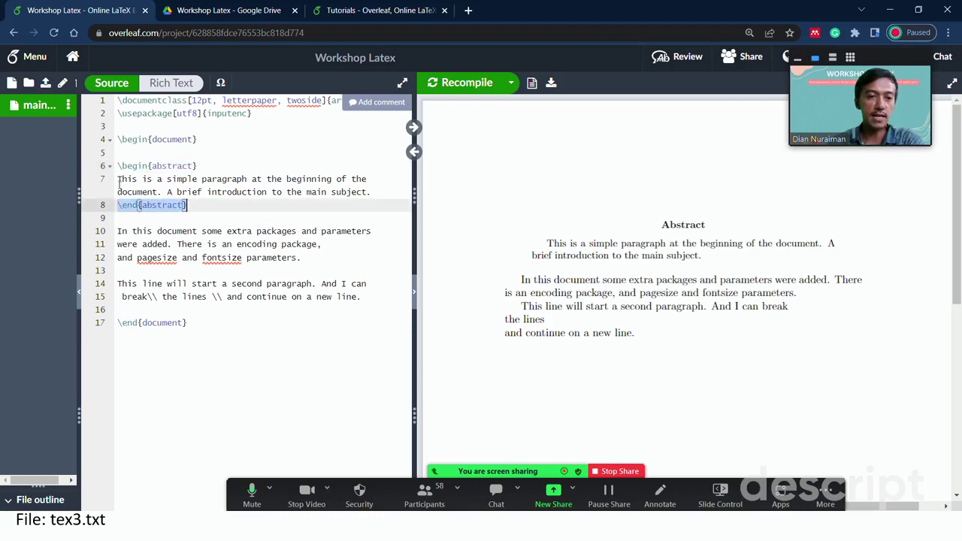
left_click_drag(118, 180, 372, 192)
left_click(372, 193)
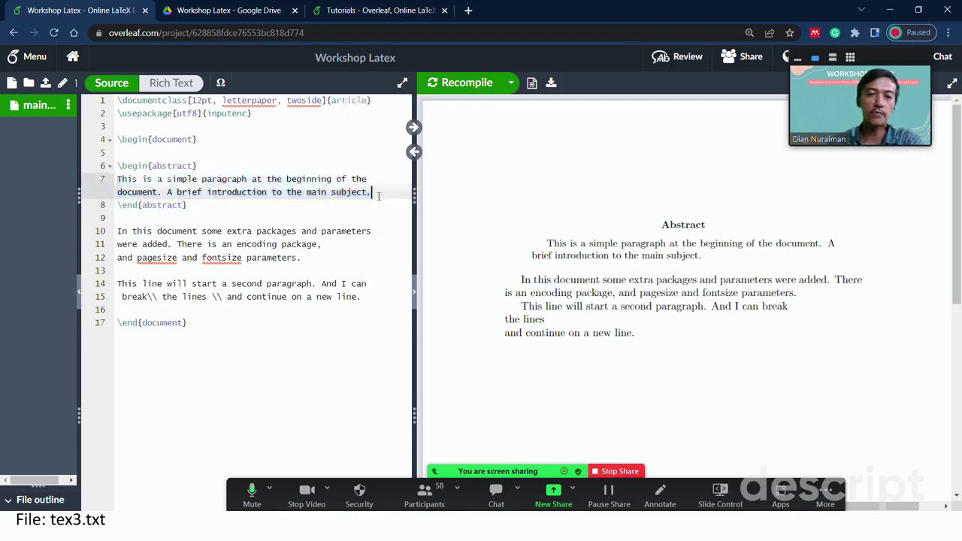
- Add blank lines above the existing abstract and insert a new empty abstract environment there from the autocomplete suggestions
left_click(208, 154)
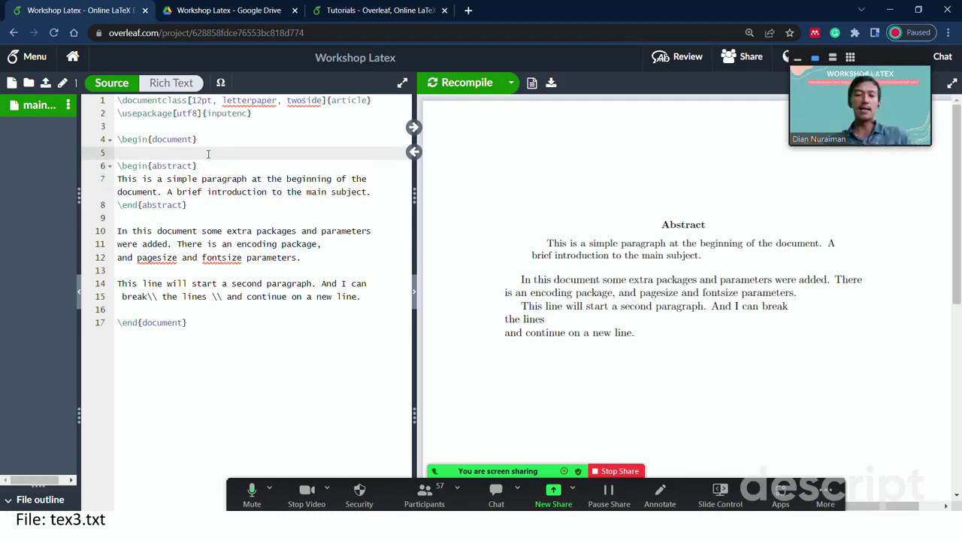
key("Return")
key("Return")
key("Up")
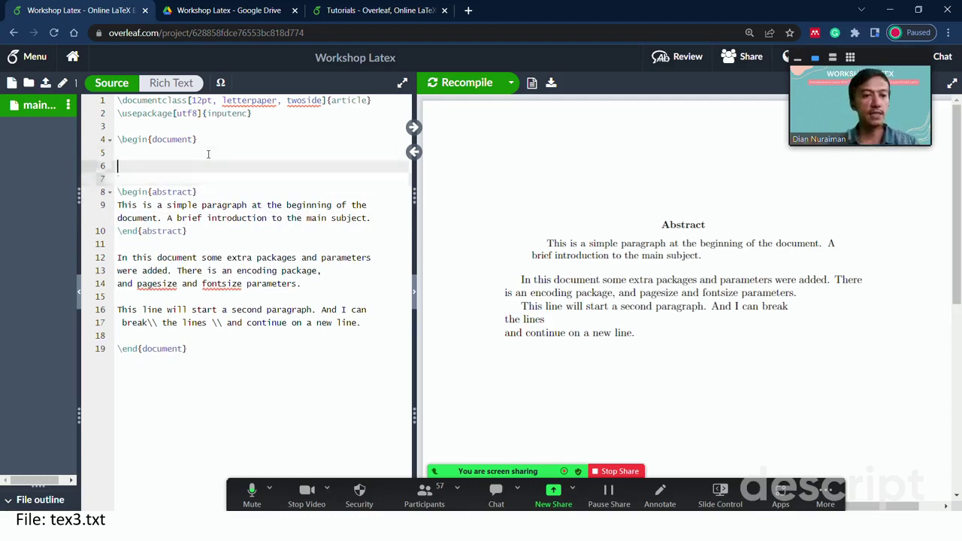
type("\\")
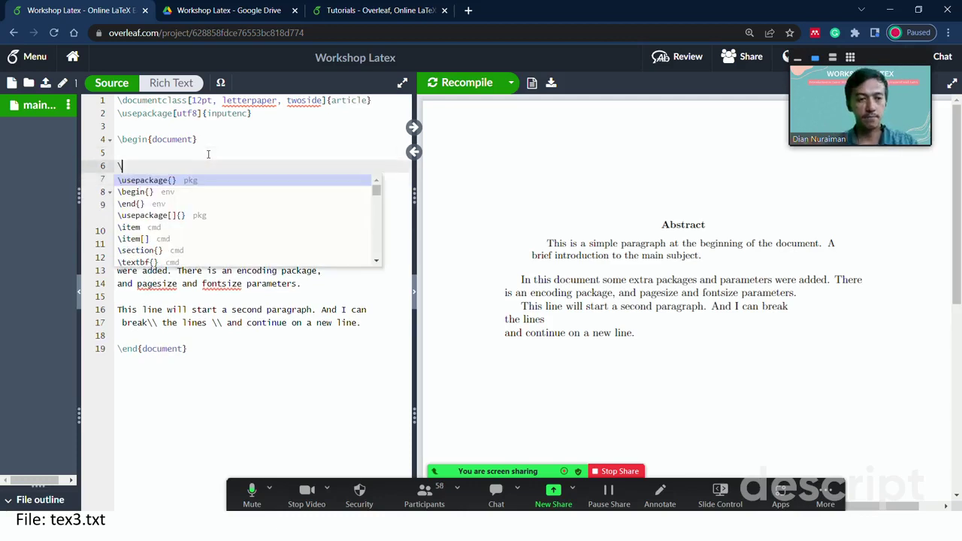
type("beg")
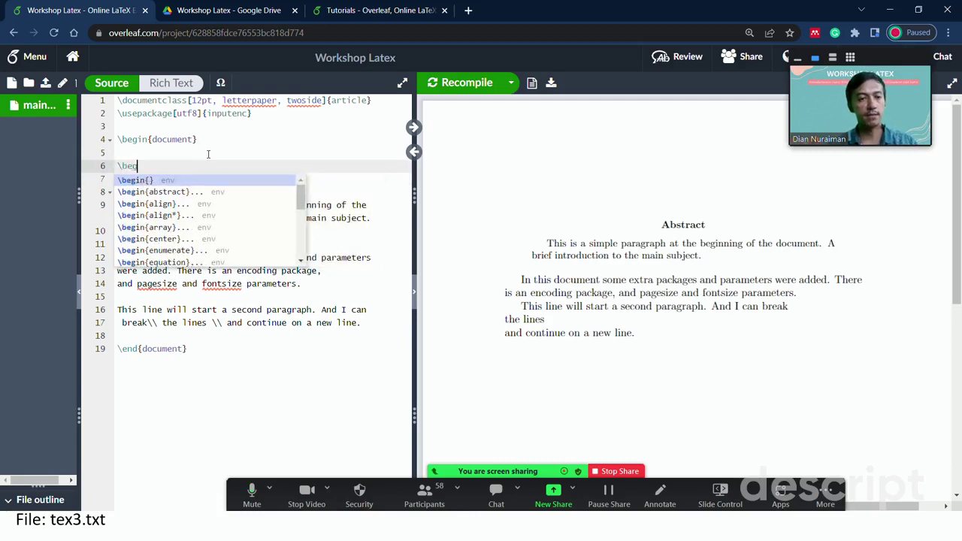
type("in{")
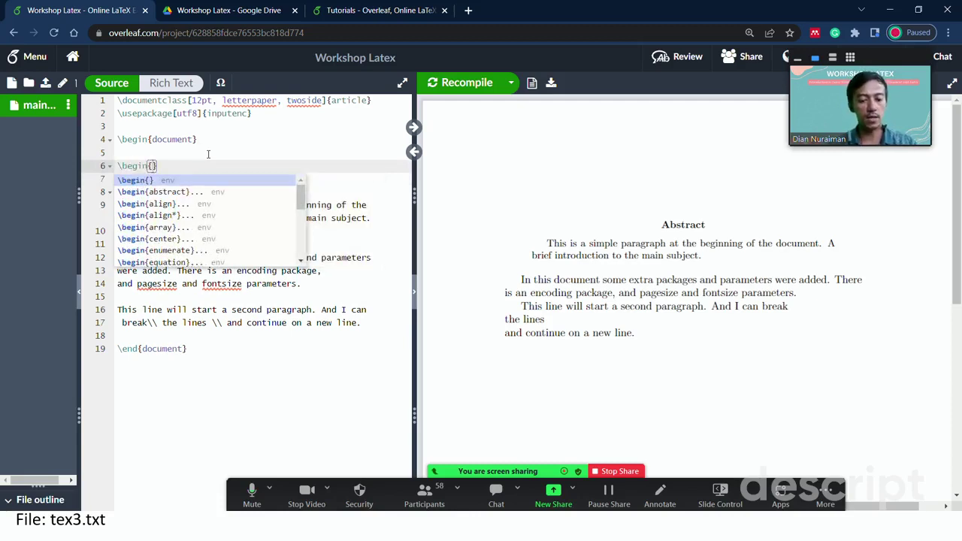
type("ab")
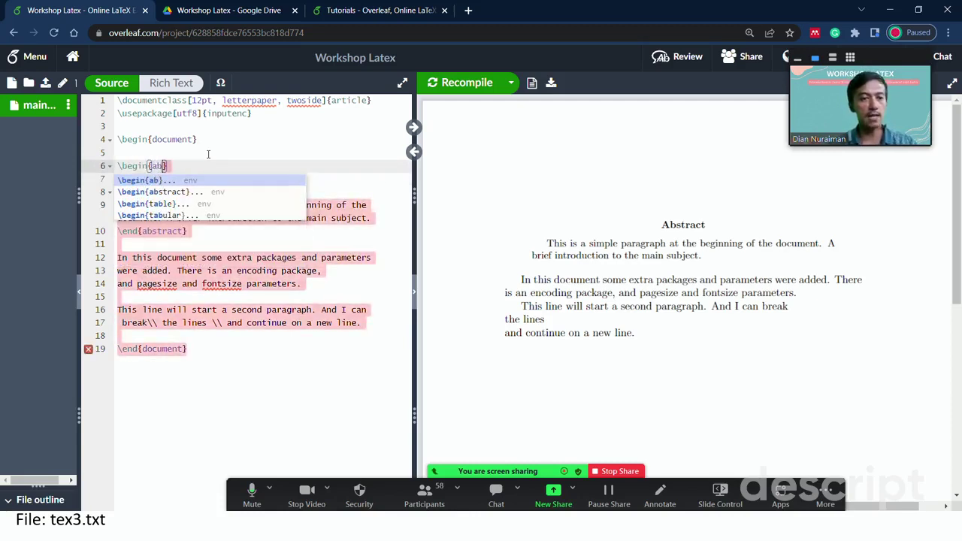
key("Down")
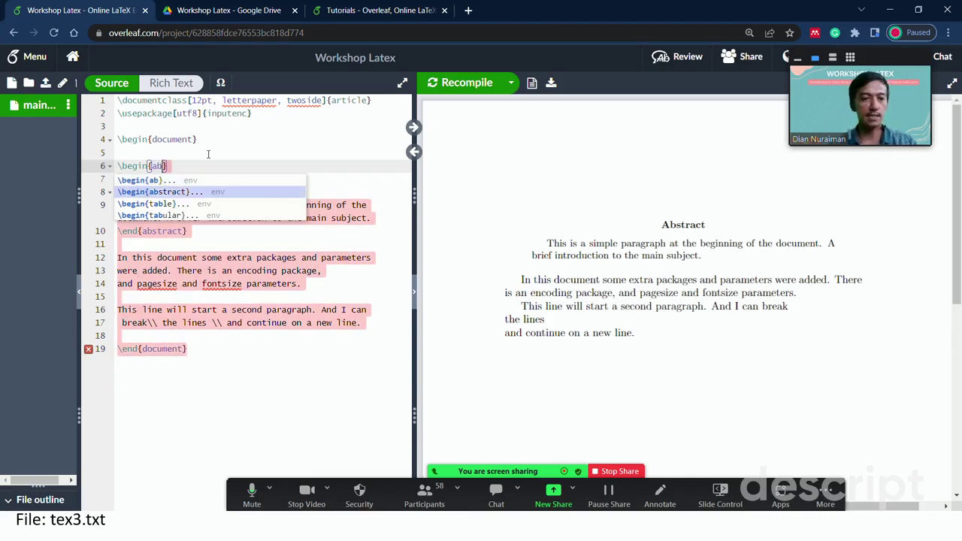
key("Return")
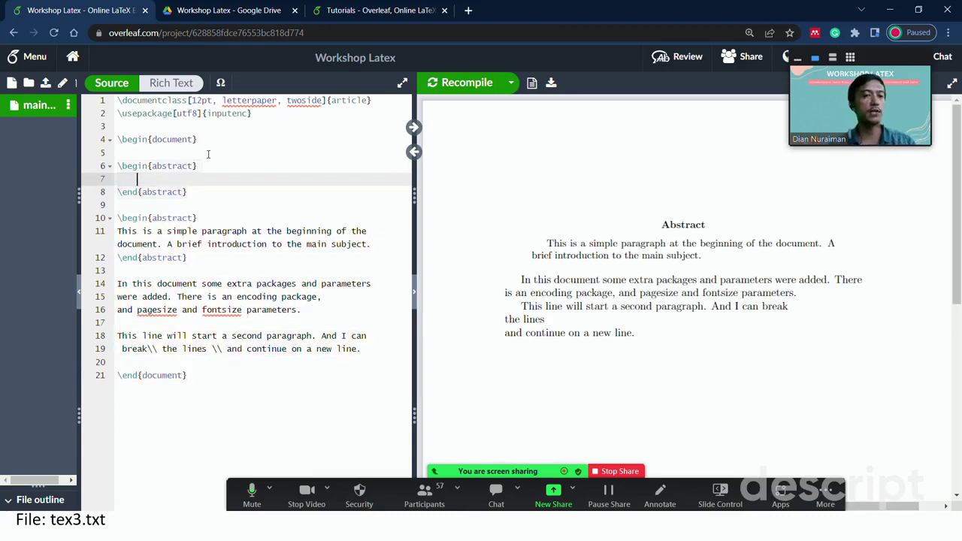
- Enter the text "This is a simple para" inside the new abstract environment
type("T")
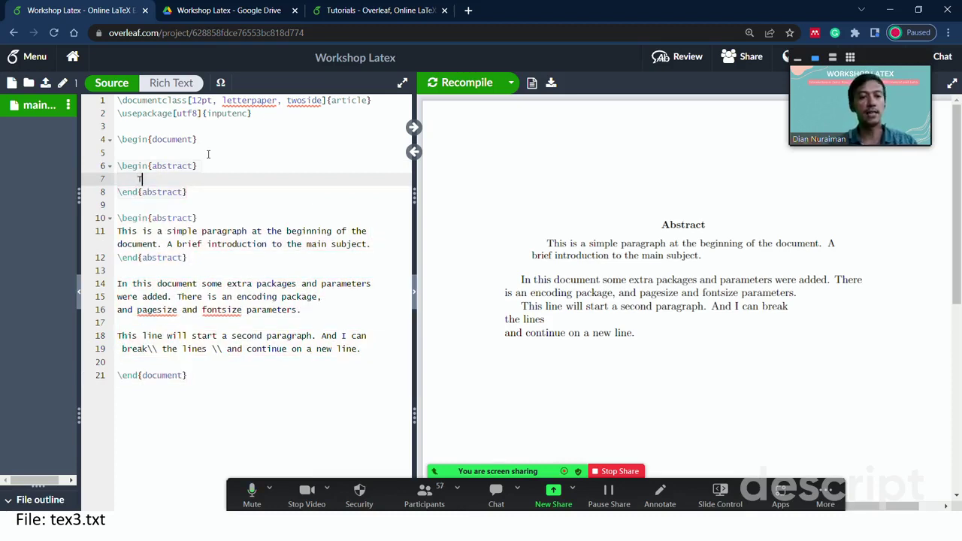
type("his is a s")
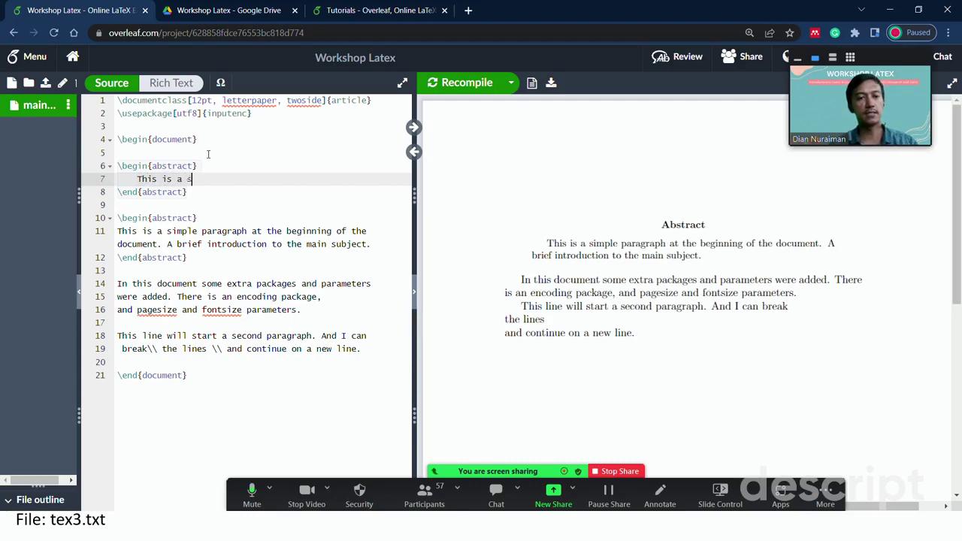
type("imple ")
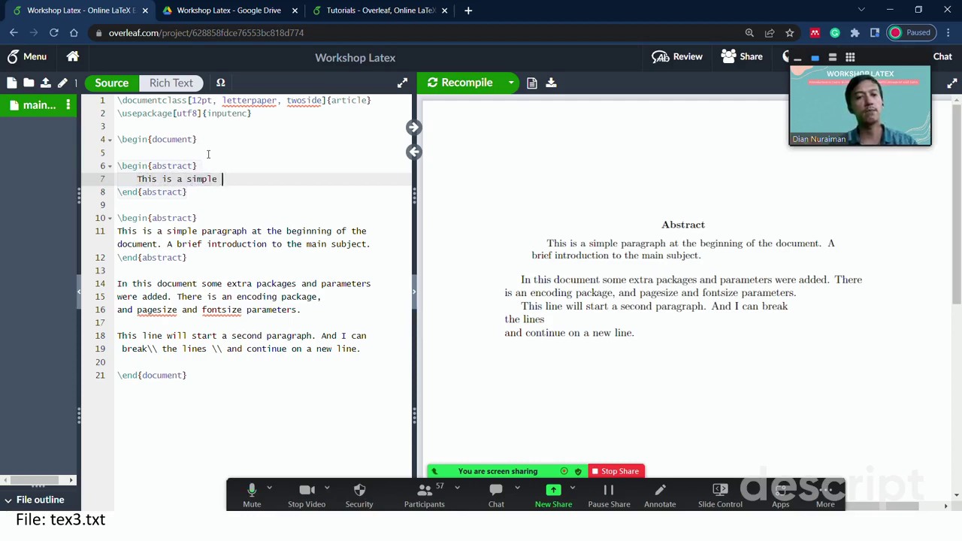
type("para")
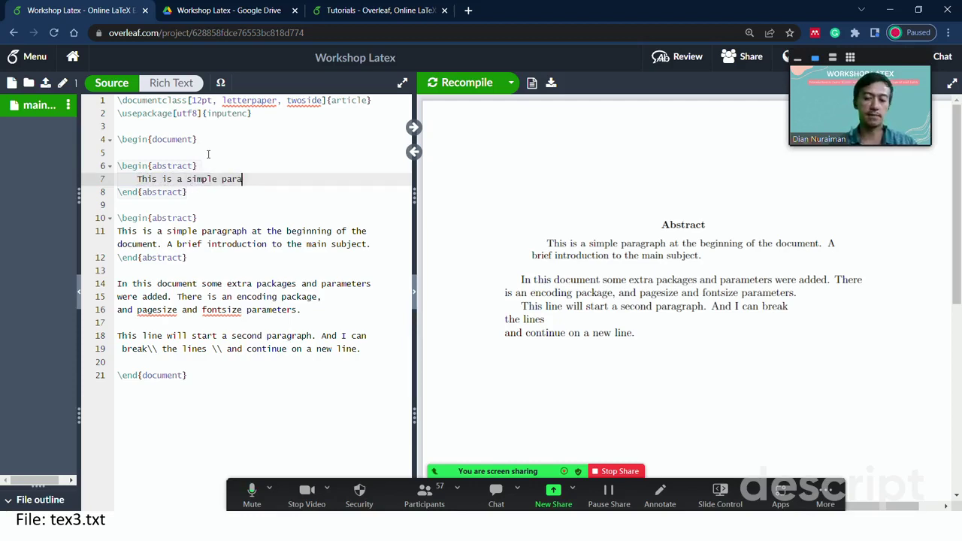
- Delete the newly added abstract environment together with its text and the blank line below it
key("Up")
key("Home")
key("shift+Down")
key("shift+Down")
key("shift+Down")
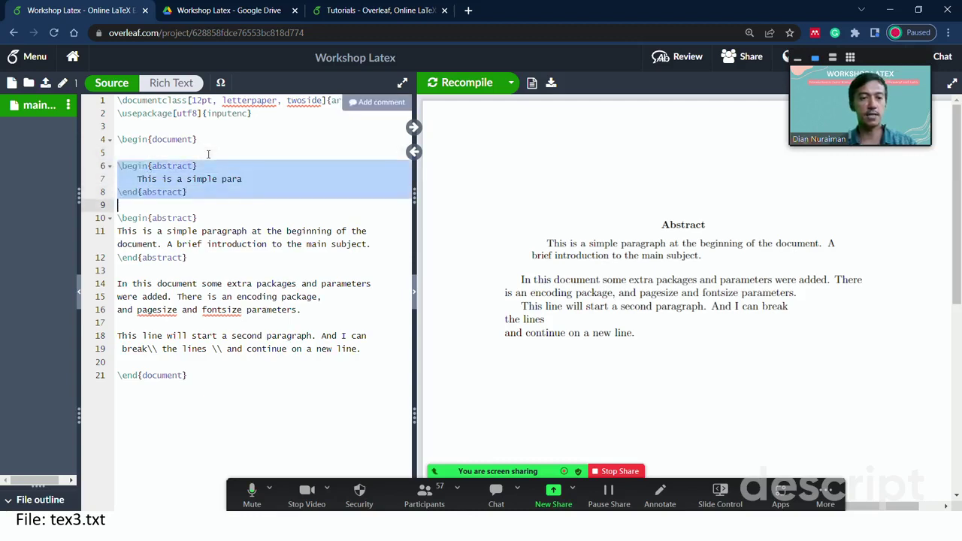
key("shift+Down")
key("BackSpace")
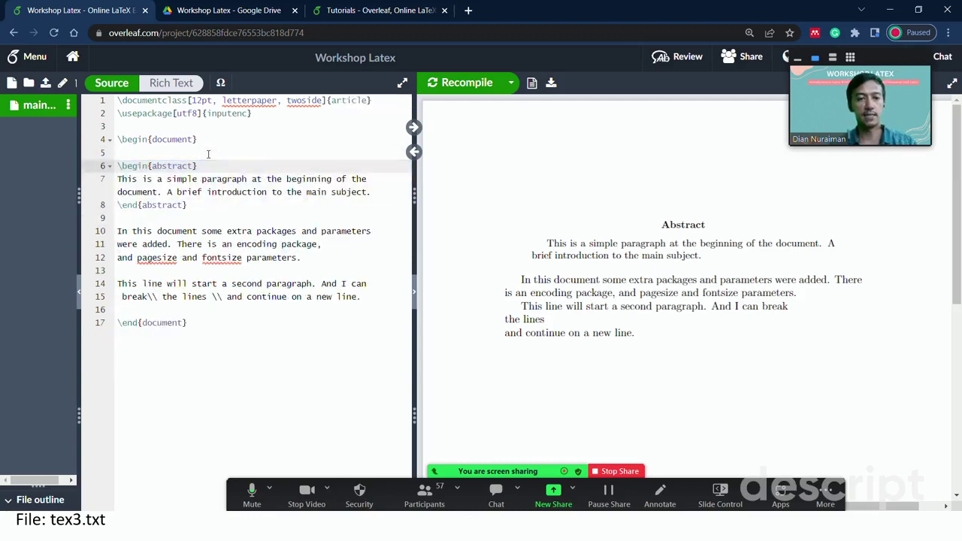
- Highlight the first body paragraph, from "In this document" to "fontsize parameters."
key("Down")
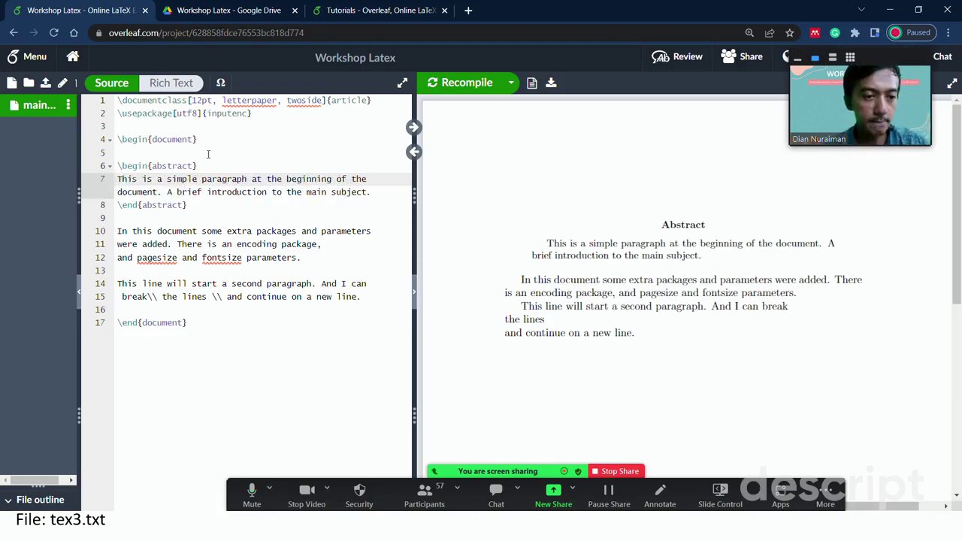
key("Down")
key("Down")
key("Down")
key("Down")
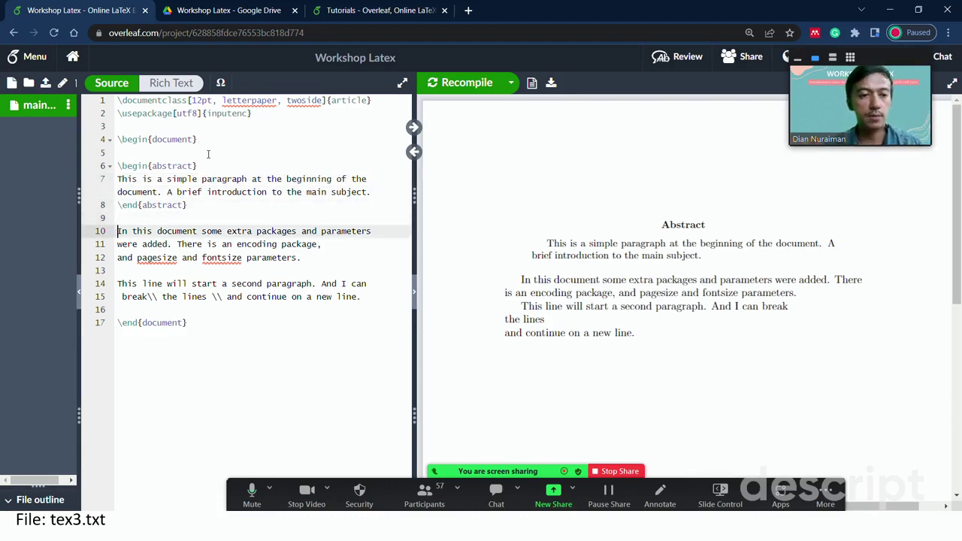
key("shift+Down")
key("shift+Down")
key("shift+Down")
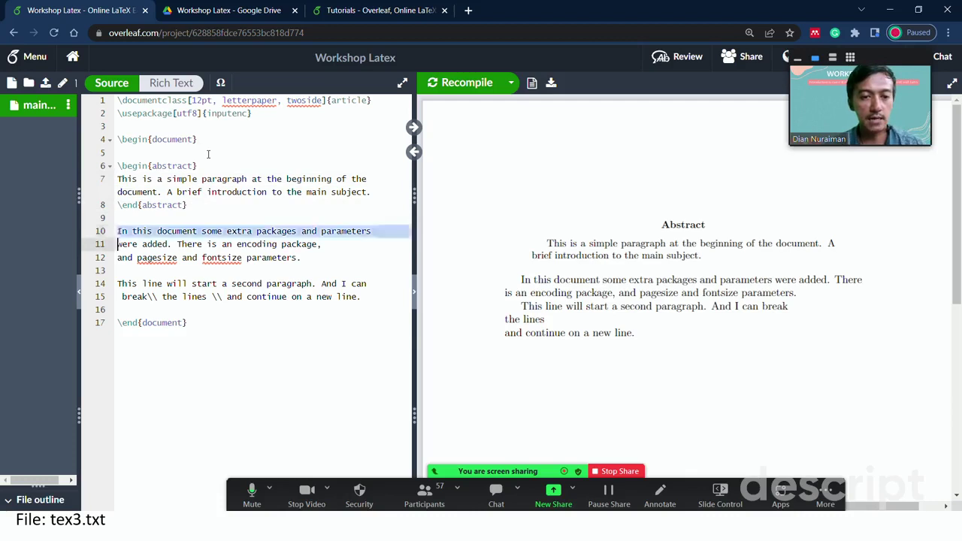
key("shift+Left")
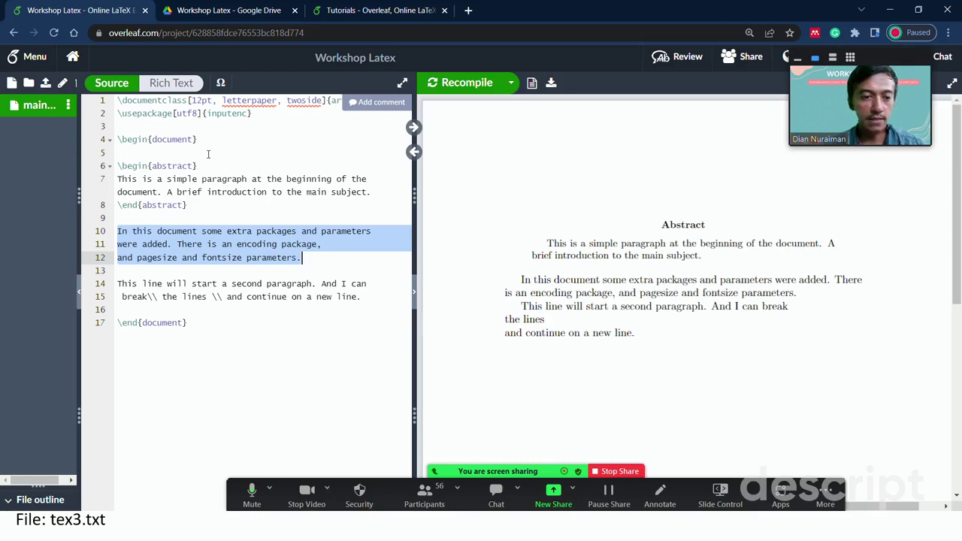
- Highlight the second body paragraph beginning "This line will start a second paragraph", then place the cursor on the blank line above it
key("Down")
key("Down")
key("Up")
key("Down")
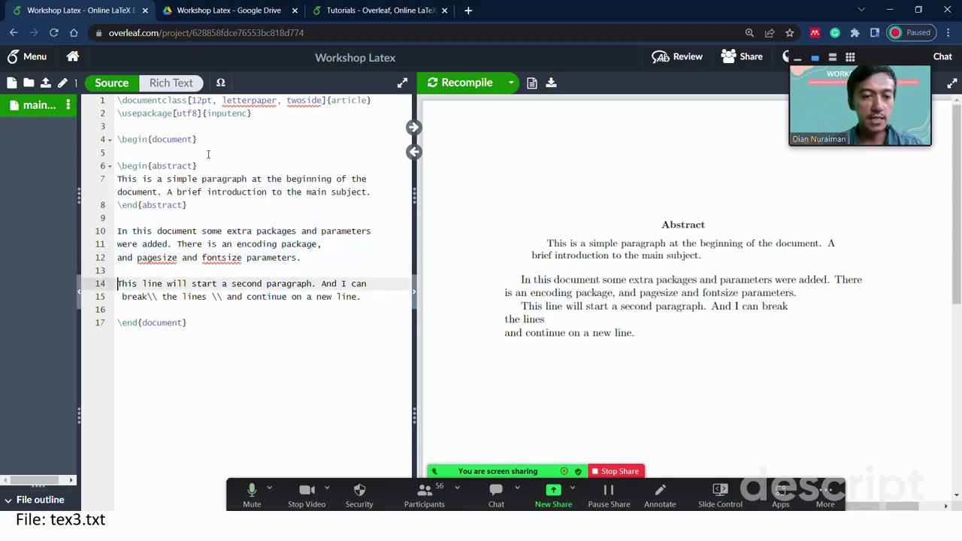
key("shift+Down")
key("shift+Down")
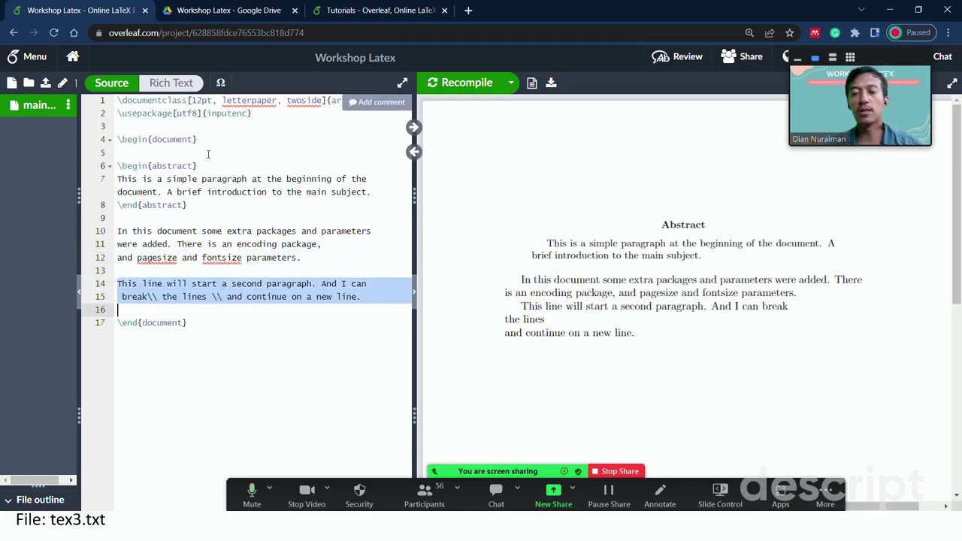
left_click(283, 271)
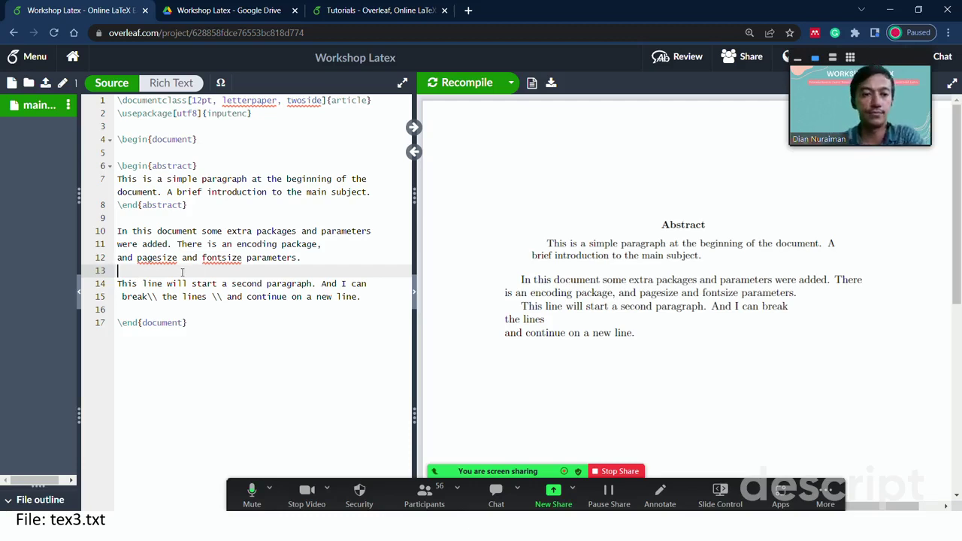
- Examine where the two body paragraphs begin and the blank line that separates them
left_click(128, 282)
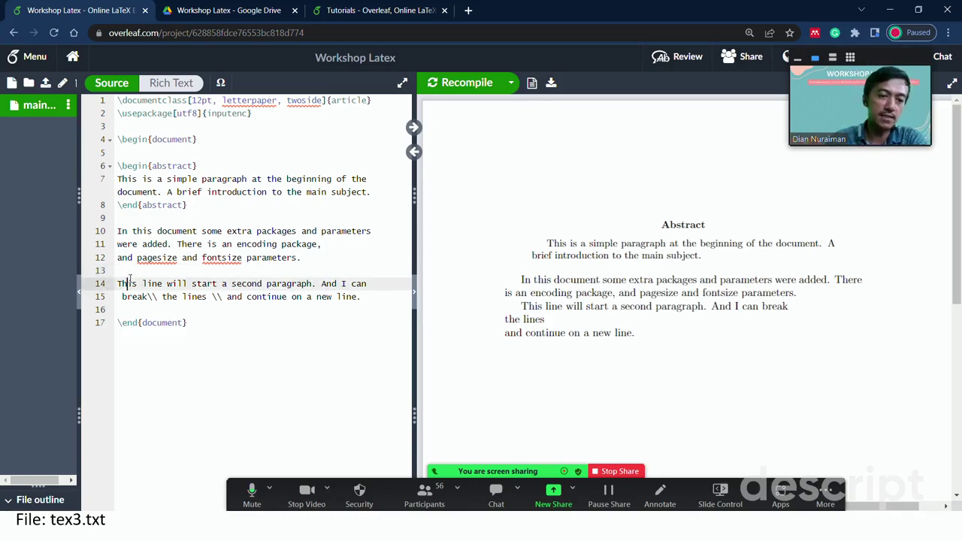
left_click(122, 231)
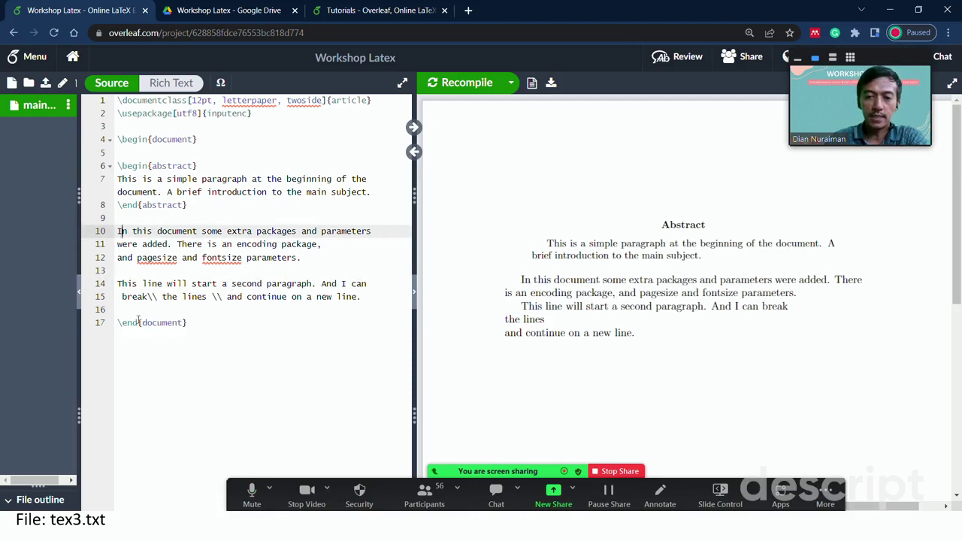
left_click_drag(118, 283, 368, 297)
left_click(329, 271)
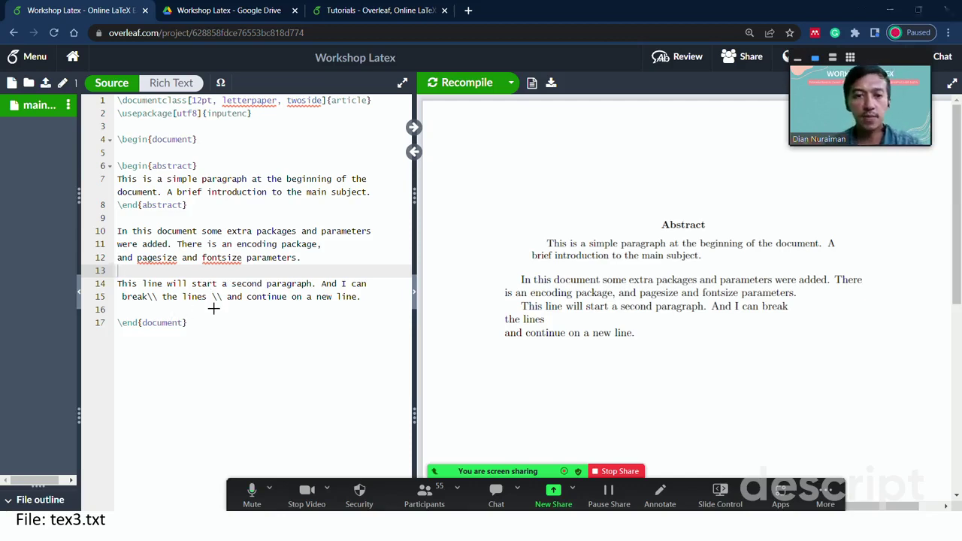
- Switch to the PowerPoint slide show and compare its "Basic formatting: abstract, paragraphs and newlines" slide with the Overleaf project
key("alt+Tab")
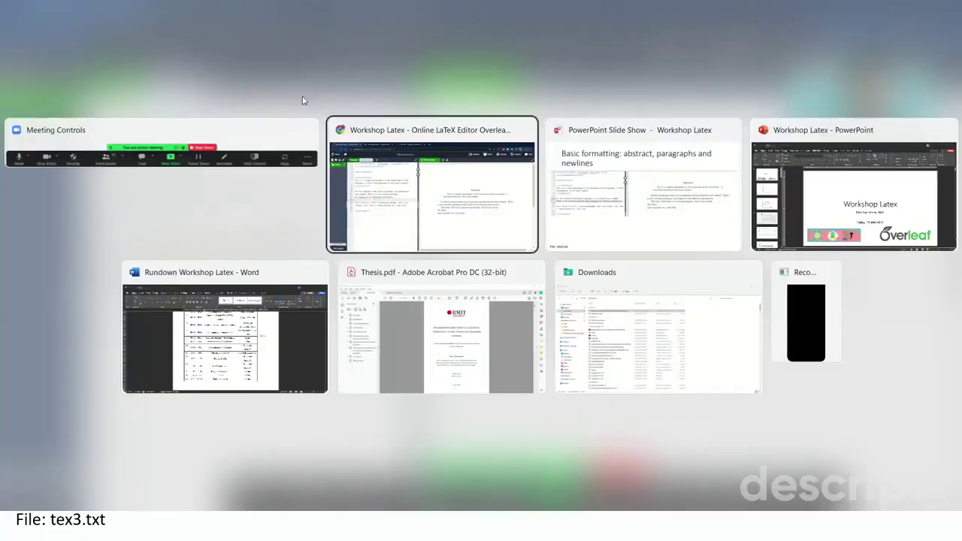
key("alt+Tab")
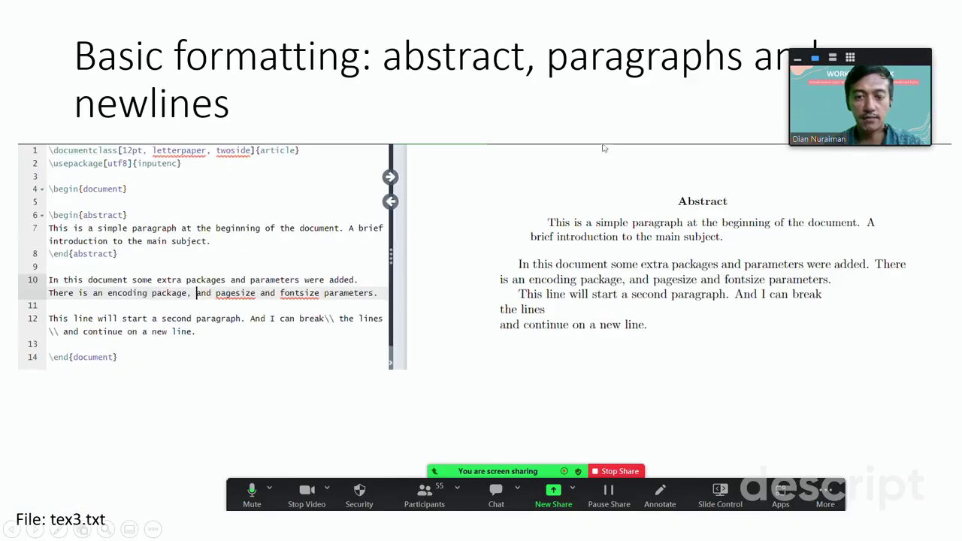
key("alt+Tab")
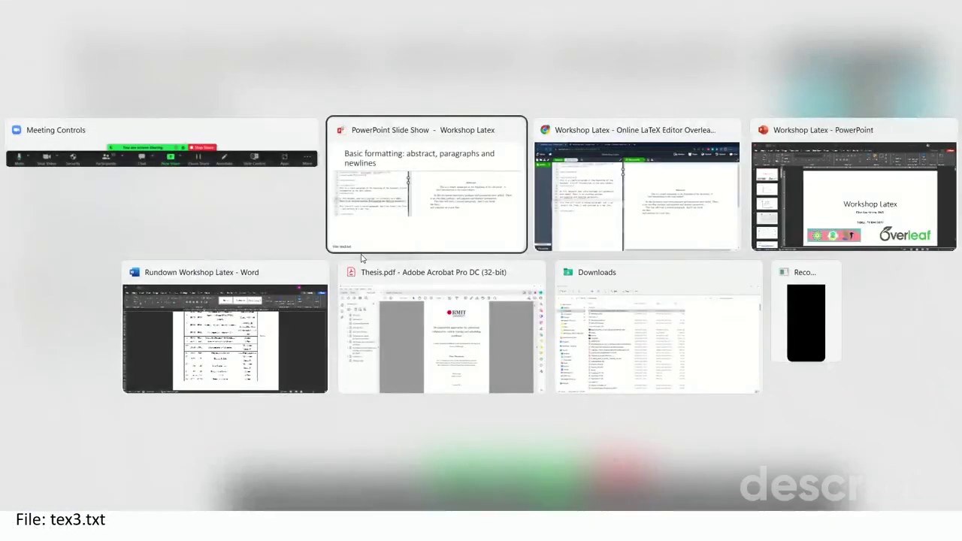
key("alt+Tab")
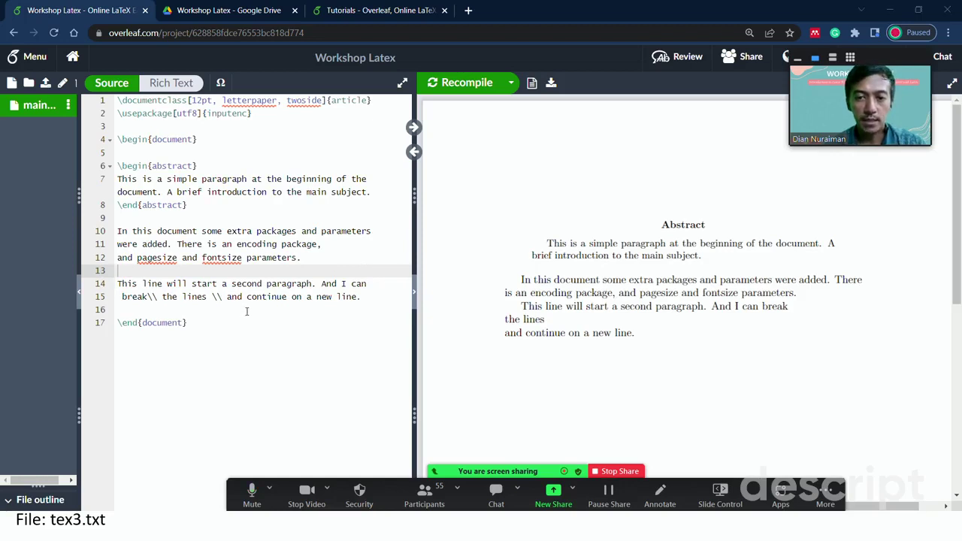
key("alt+Tab")
key("Tab")
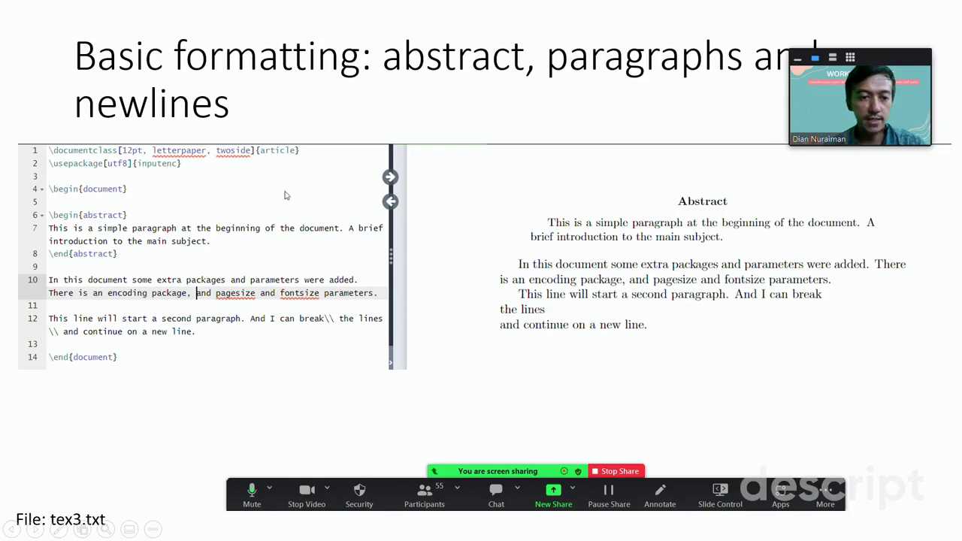
- Return to the Overleaf project and highlight the \\ line break after "break" in the second body paragraph
key("alt+Tab")
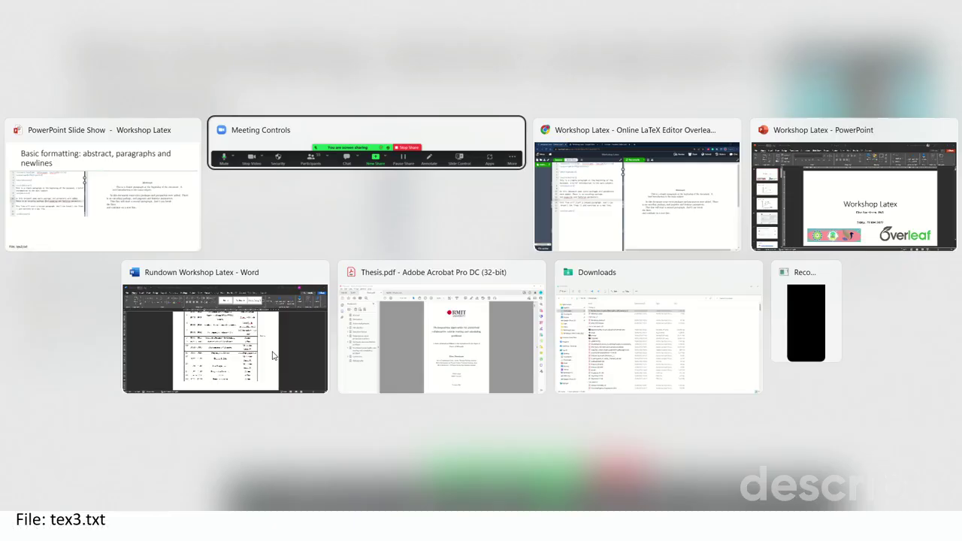
key("Tab")
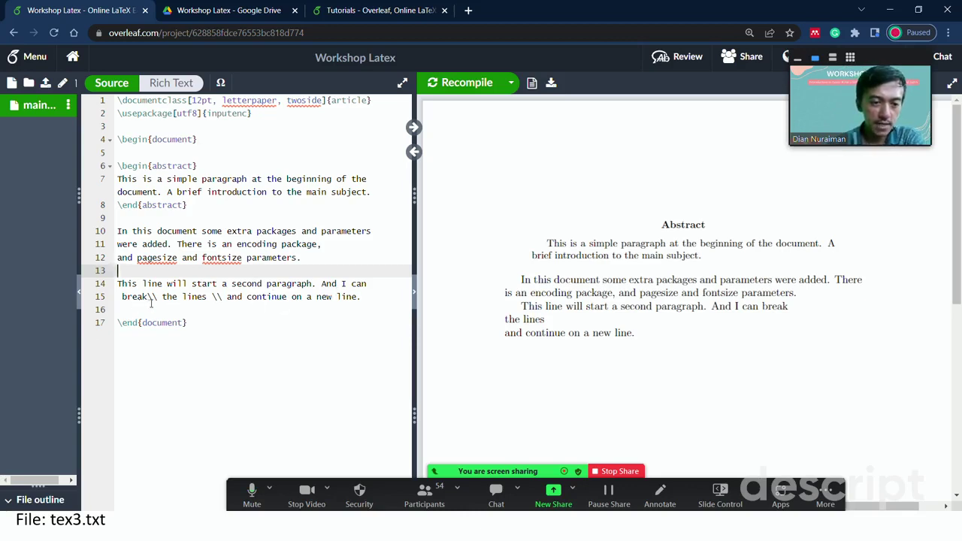
left_click_drag(148, 299, 158, 297)
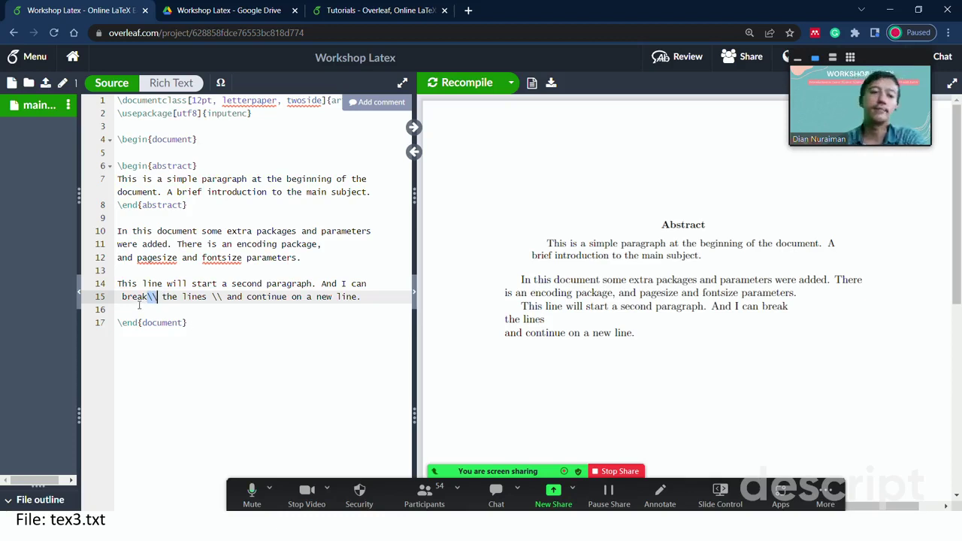
- Highlight the second \\ line break, then highlight "and continue on a new line." in both the source and the compiled PDF
left_click(164, 305)
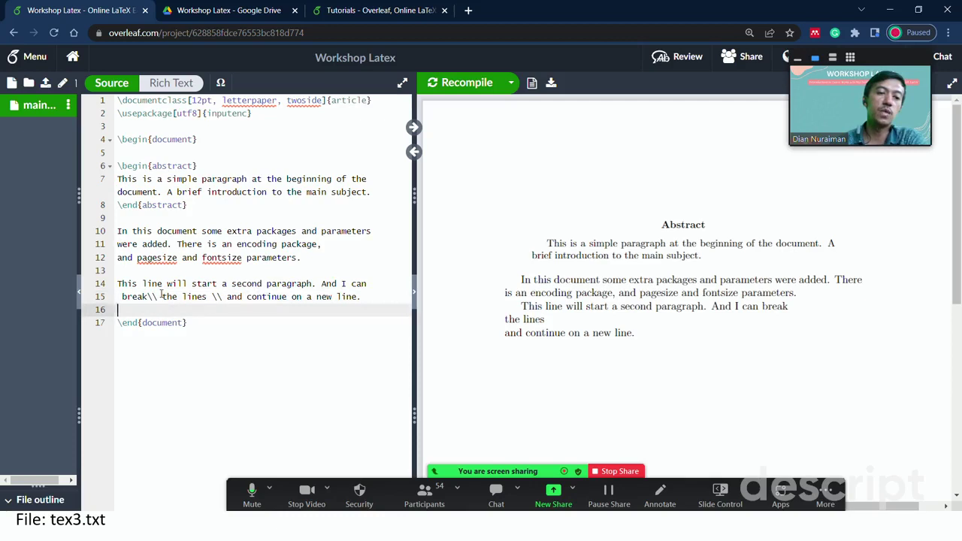
left_click(161, 296)
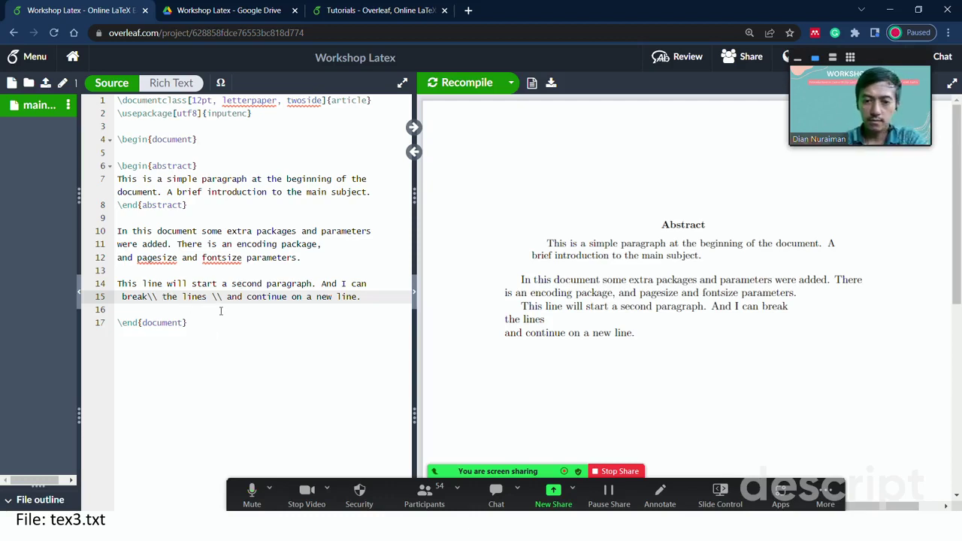
left_click_drag(164, 297, 223, 298)
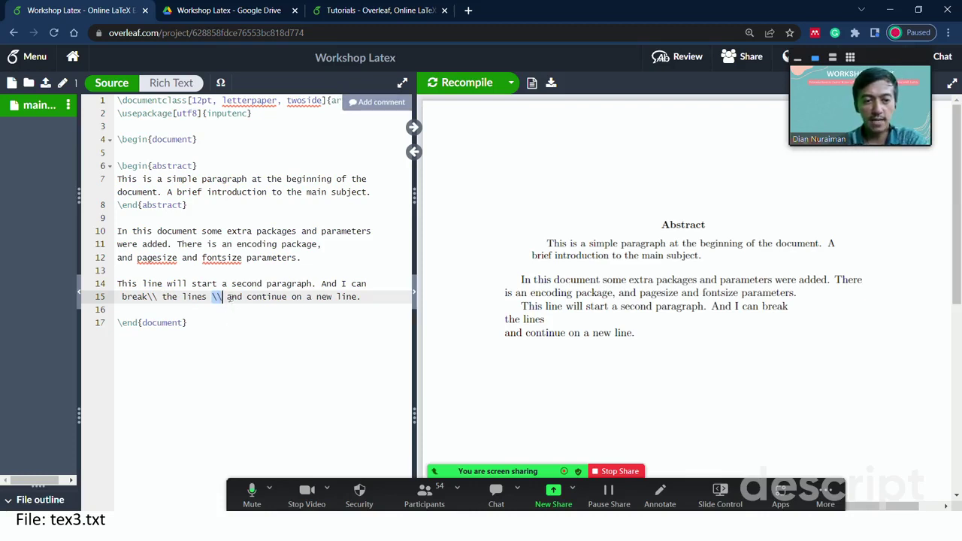
left_click_drag(227, 297, 372, 301)
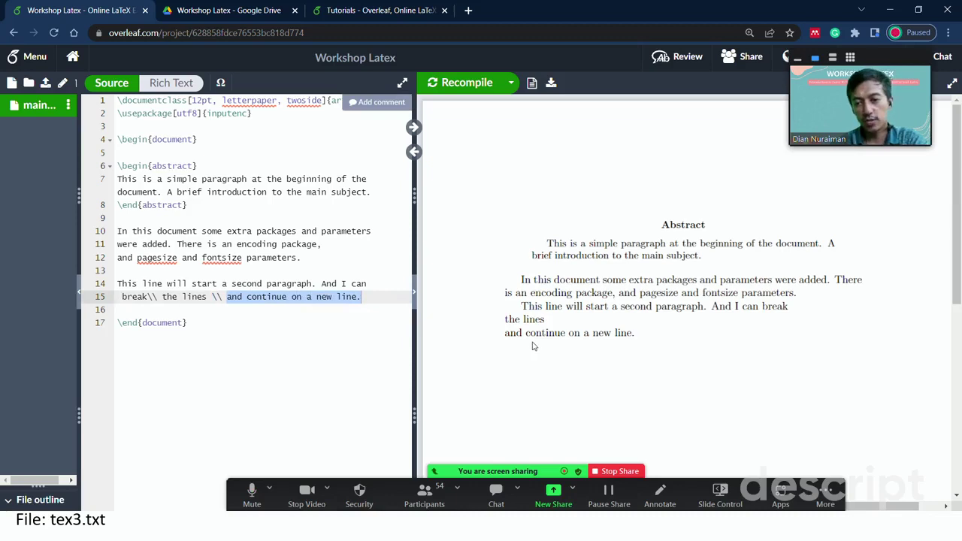
left_click_drag(505, 332, 633, 343)
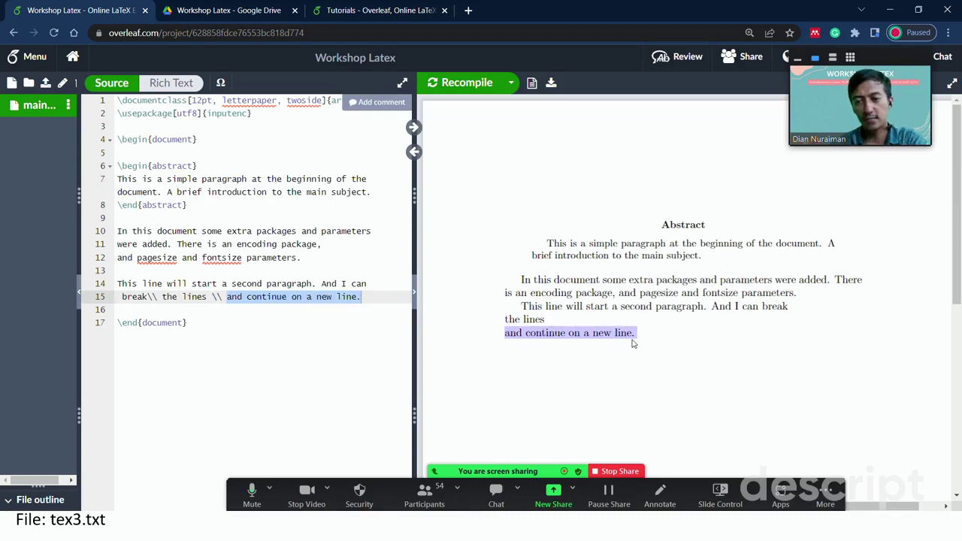
left_click(652, 348)
left_click(359, 317)
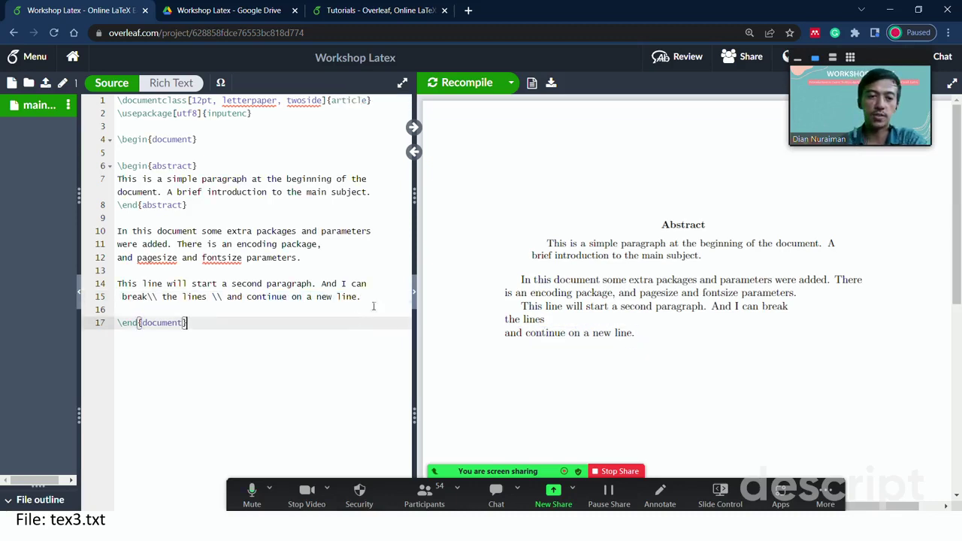
left_click(371, 307)
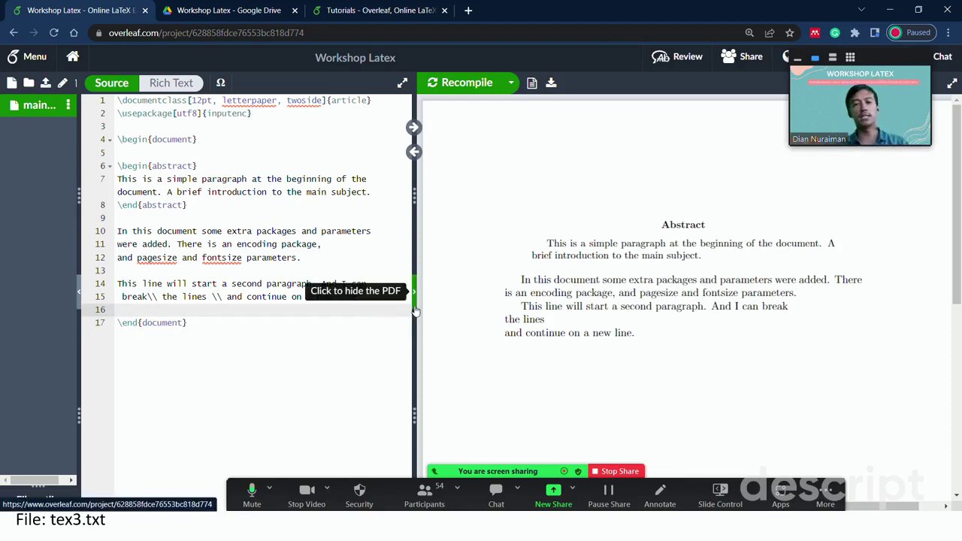
- Switch to the PowerPoint slide show and advance to the "Sections and chapters" slide
left_click(287, 273)
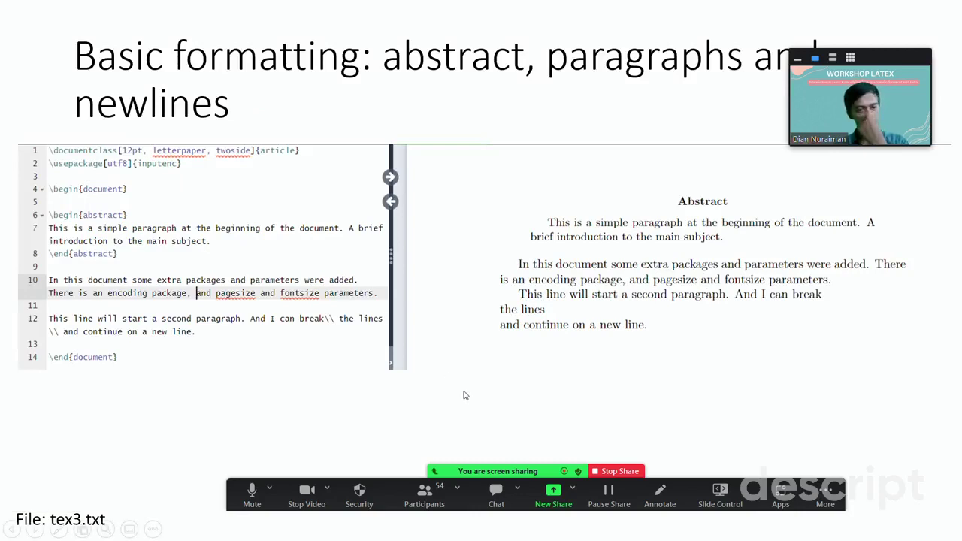
left_click(541, 415)
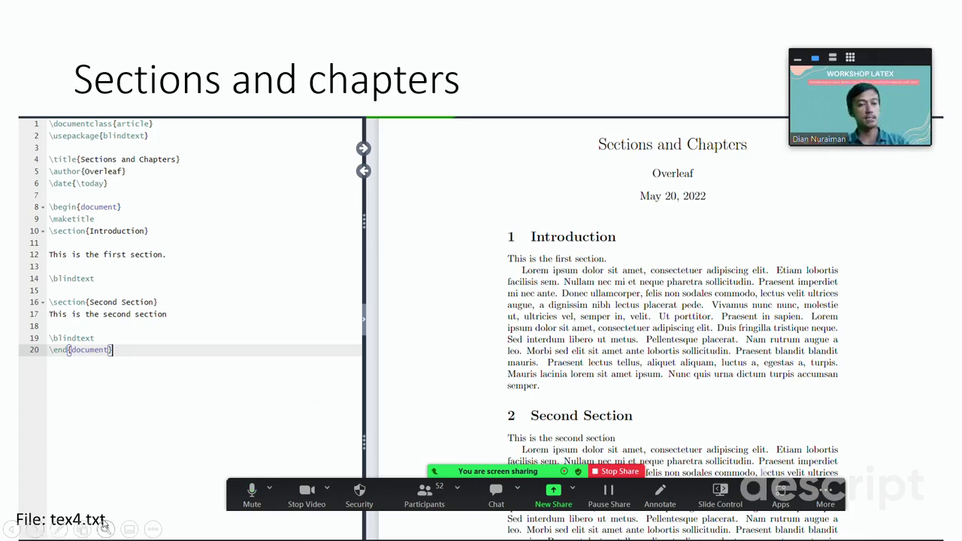
- Switch to Google Drive in the browser and try to open tex4.txt from the Workshop Latex folder
key("alt+Tab")
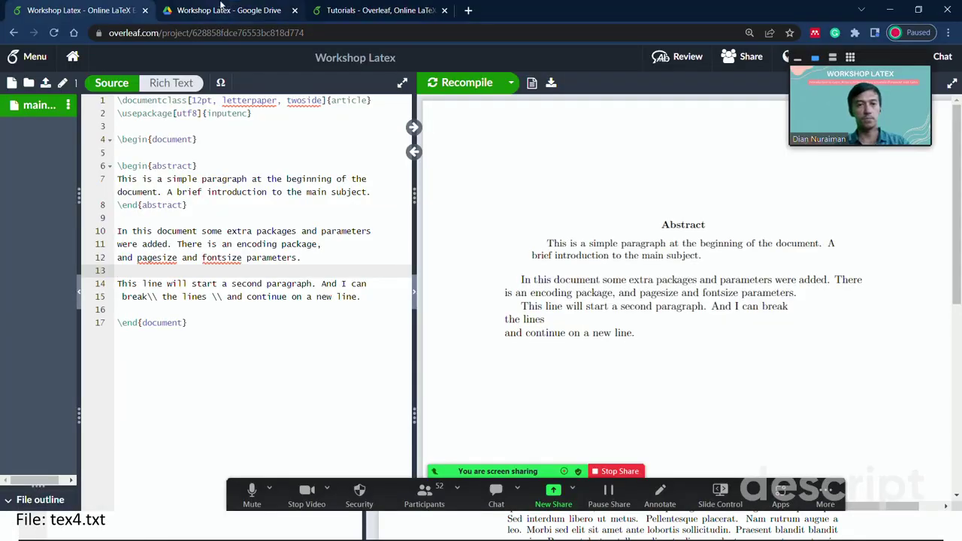
left_click(234, 10)
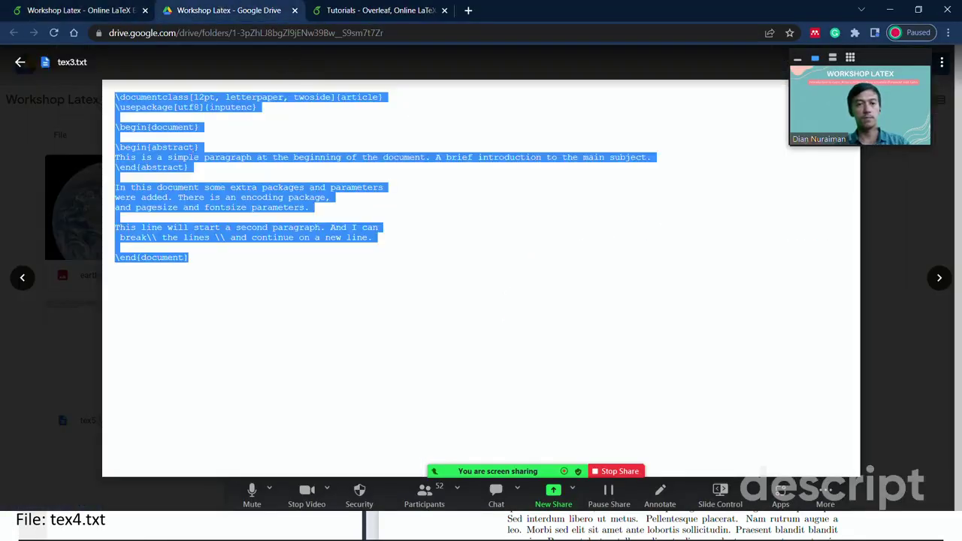
left_click(58, 177)
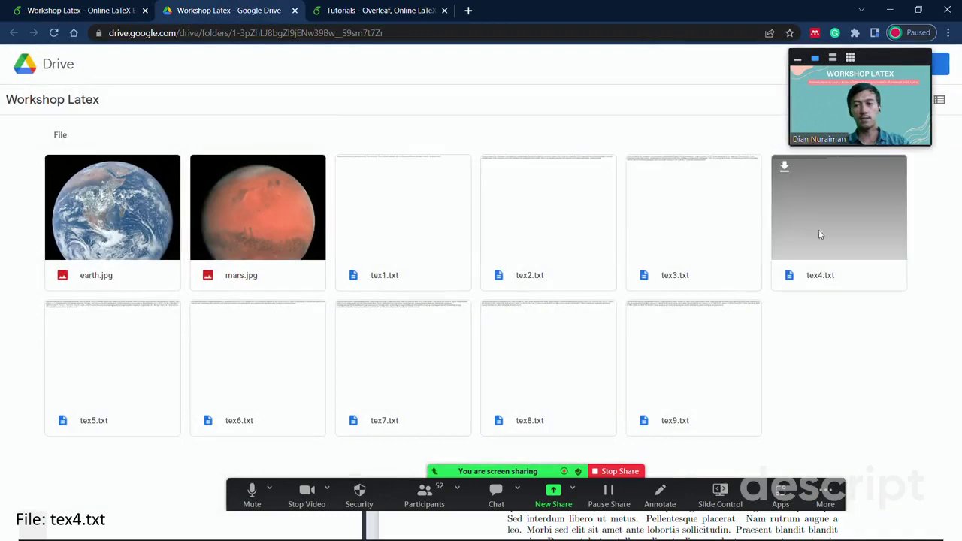
double_click(819, 229)
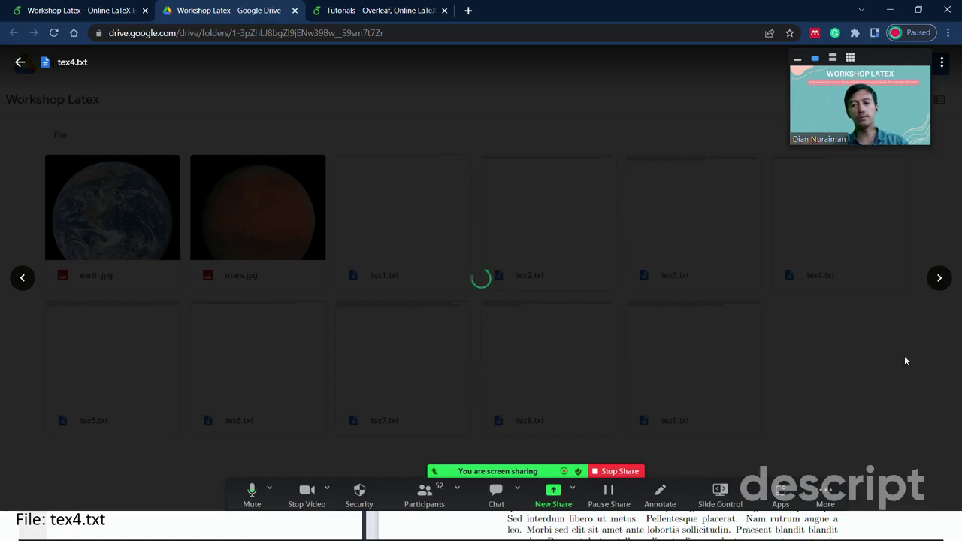
left_click(870, 375)
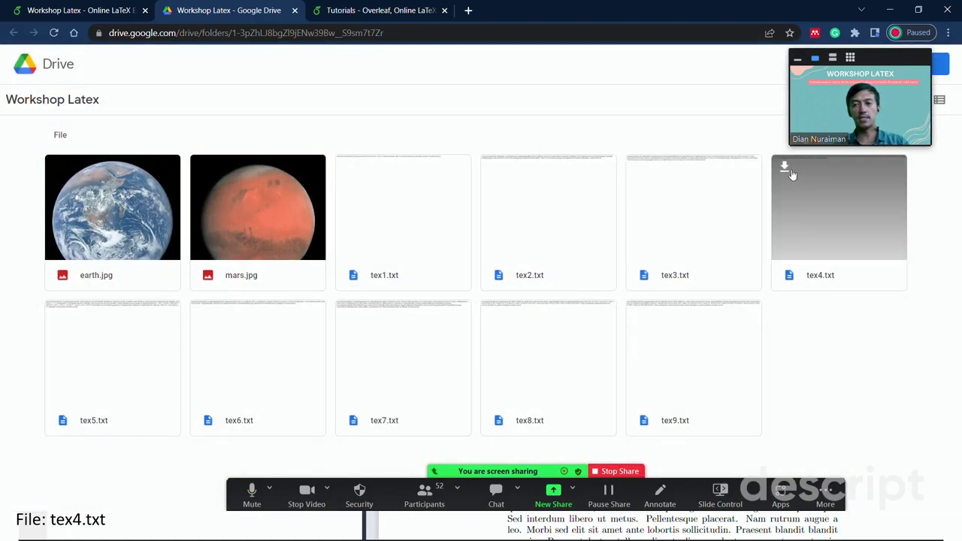
- Switch to File Explorer and open tex4 from the Workshop Latex folder on the Google Drive (G:) disk in Notepad++
key("alt+Tab")
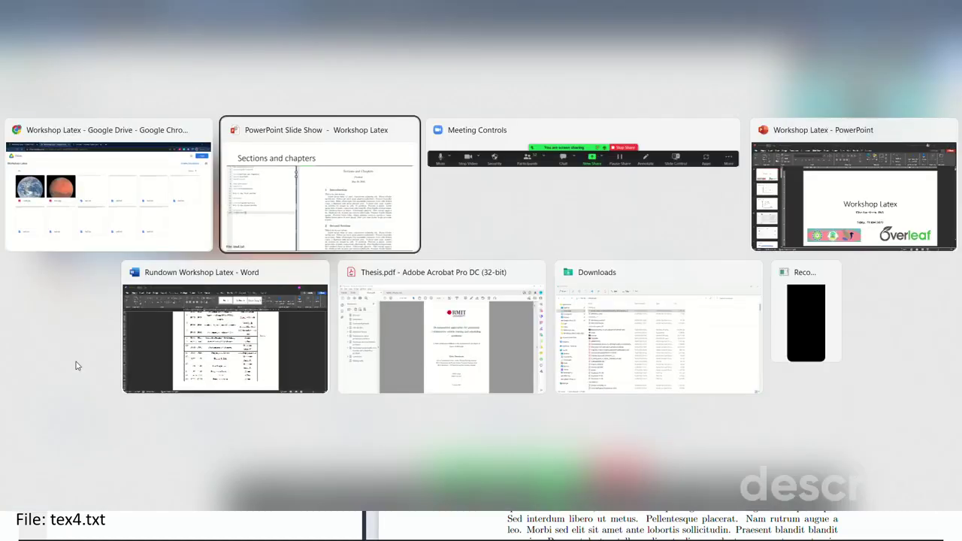
key("alt+Tab")
key("alt+Tab")
key("alt+Tab")
key("alt+Tab")
key("alt+Tab")
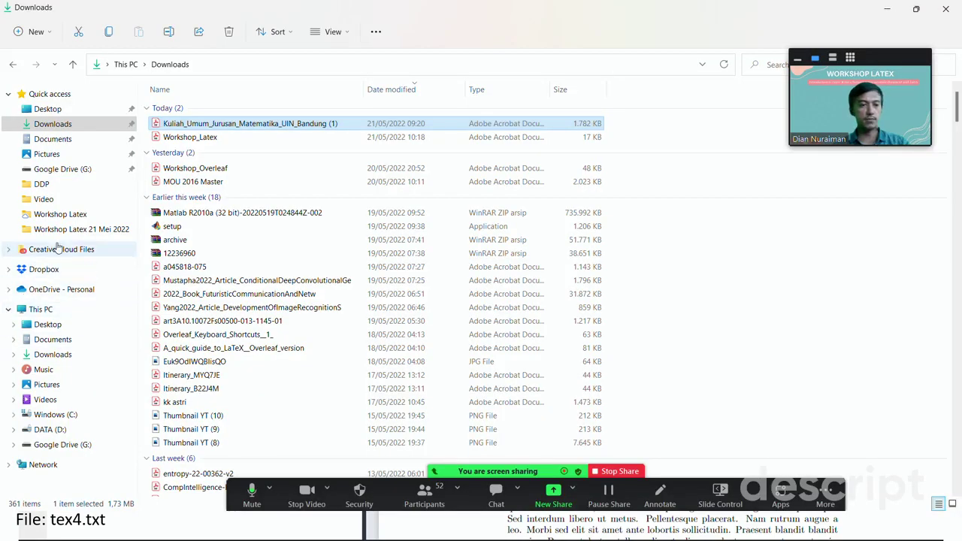
left_click(75, 229)
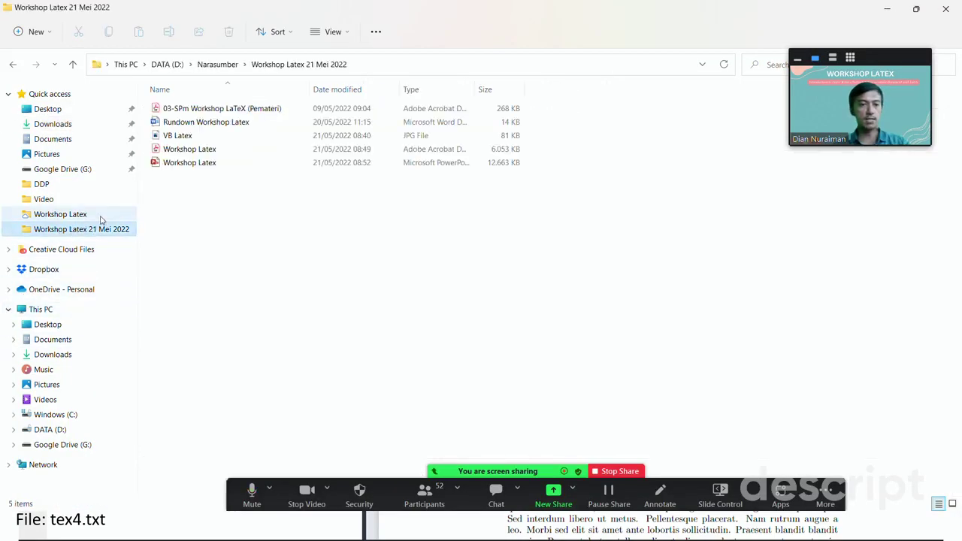
left_click(85, 219)
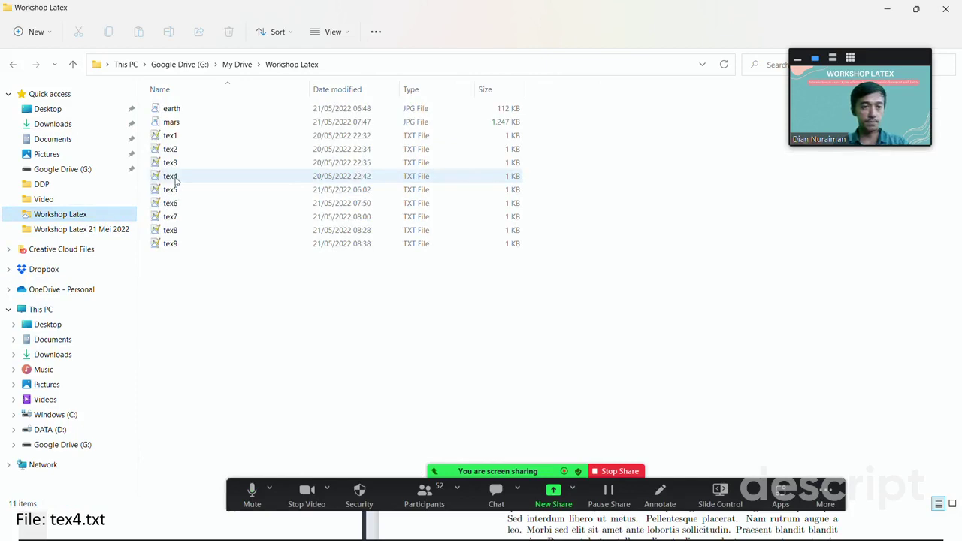
left_click(172, 177)
double_click(287, 180)
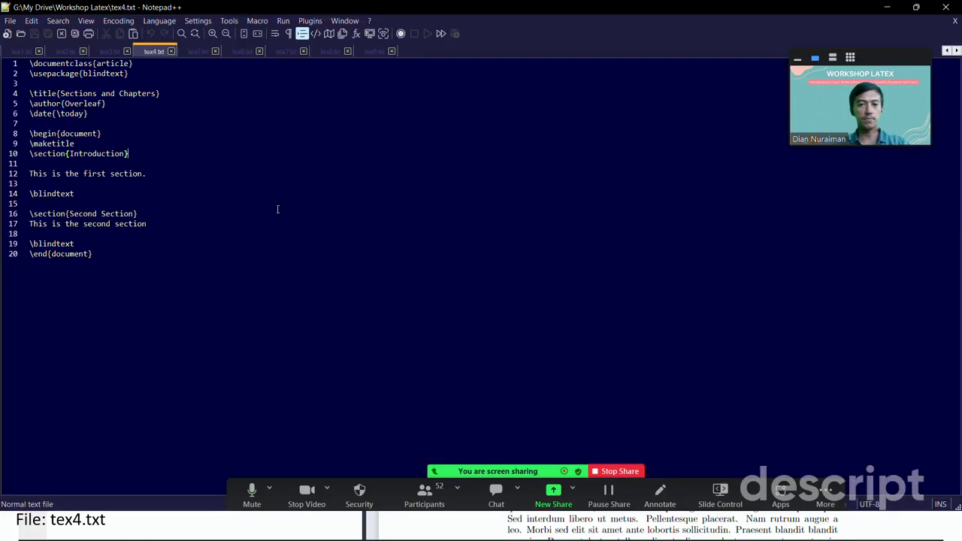
- Replace the entire source in the Overleaf project with the full contents of tex4.txt and compile it
key("ctrl+a")
key("ctrl+c")
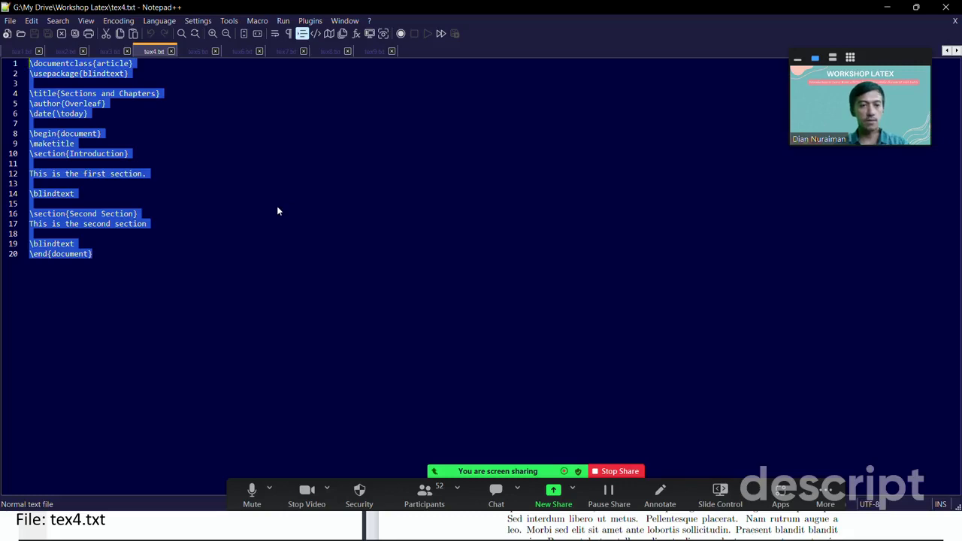
key("alt+Tab")
key("alt+Tab")
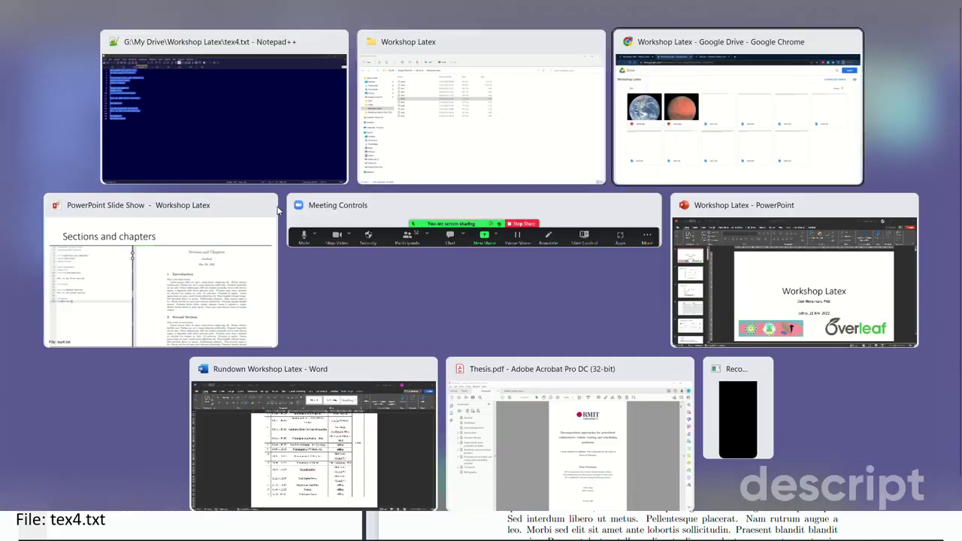
left_click(83, 11)
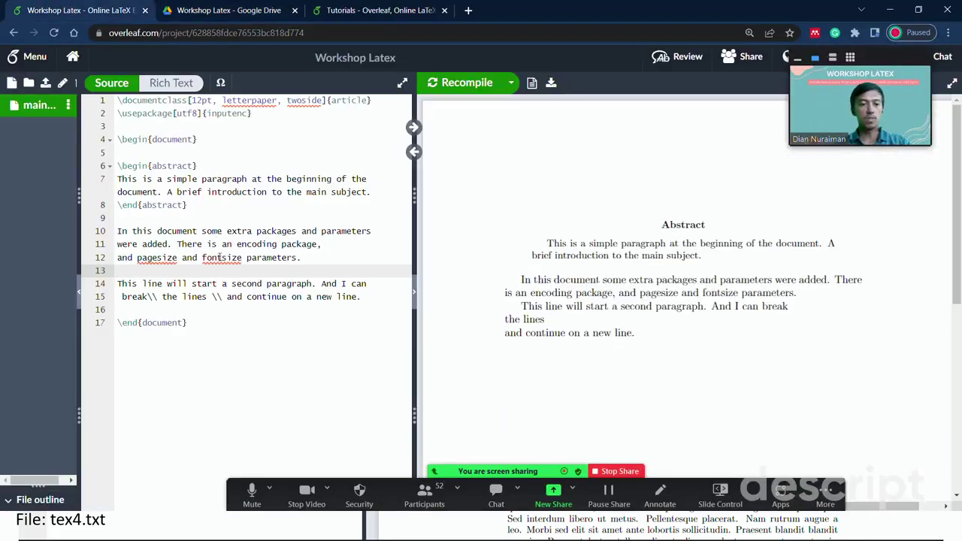
key("ctrl+a")
key("ctrl+v")
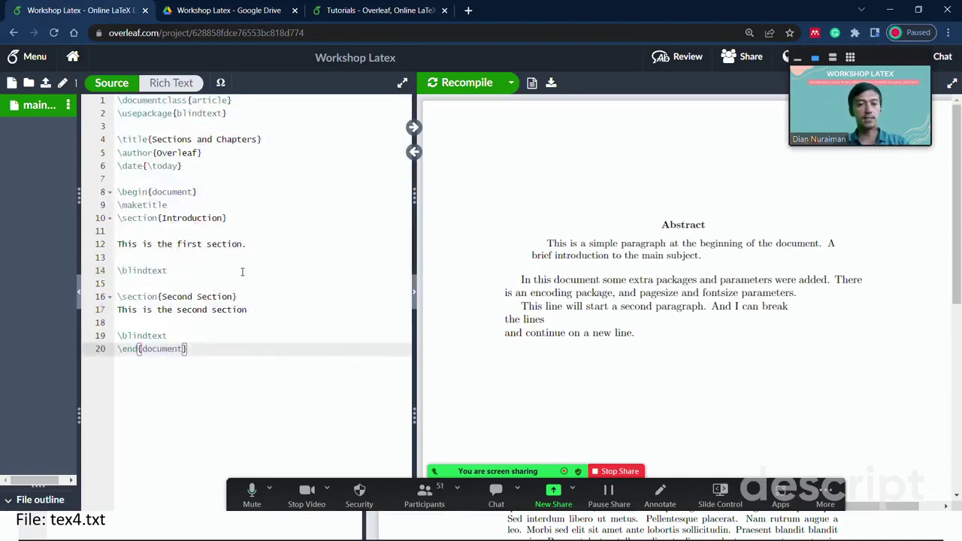
left_click(250, 252)
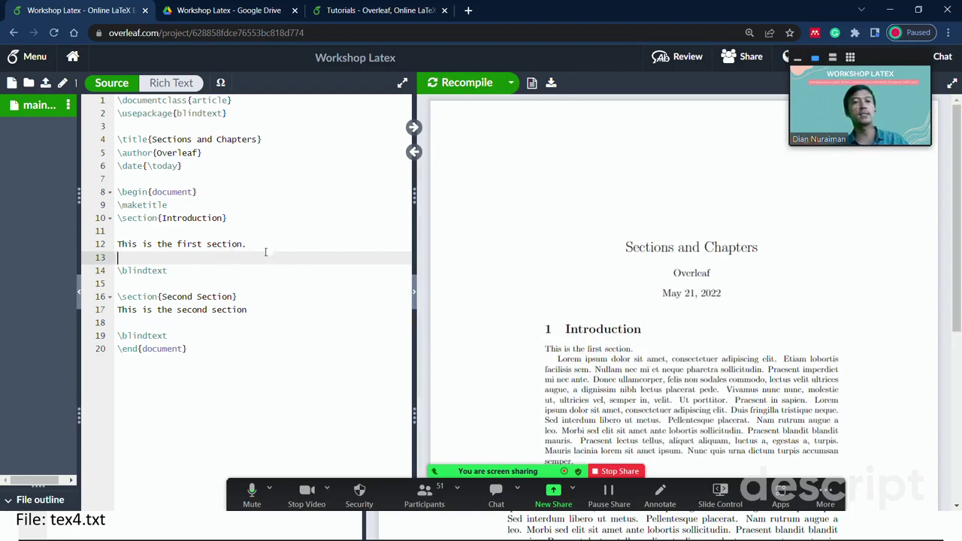
- Highlight the first \blindtext command and compare it with the Lorem ipsum paragraph under Introduction in the compiled PDF
scroll(513, 322, "down", 3)
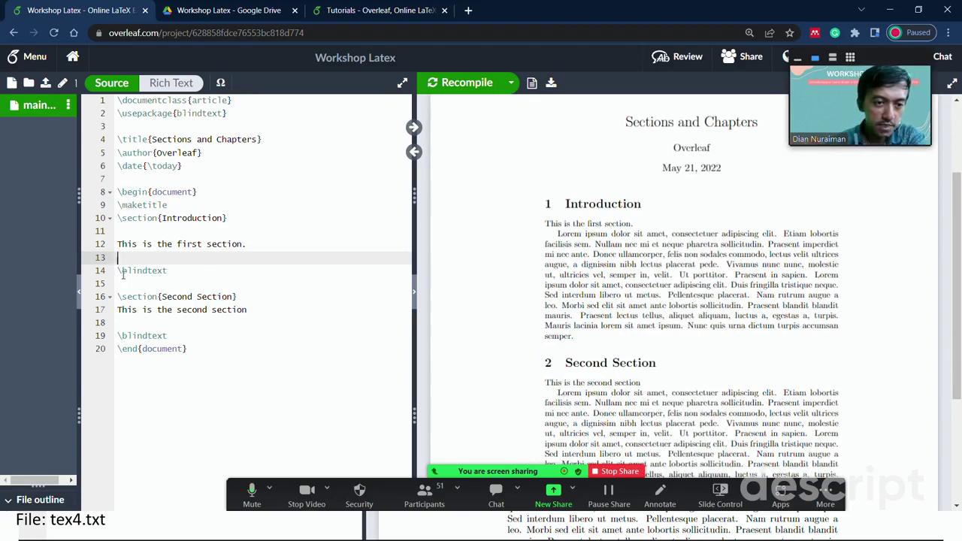
left_click_drag(118, 272, 182, 271)
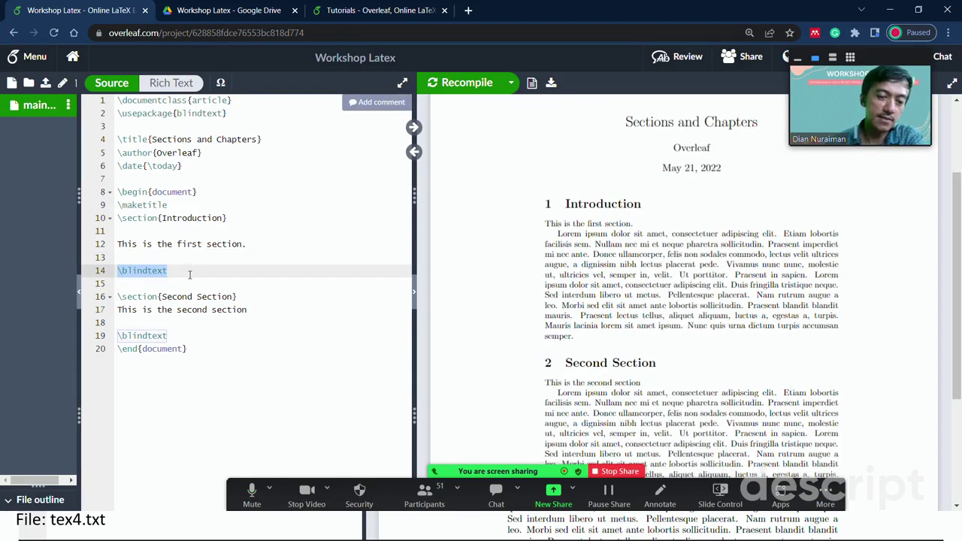
left_click(190, 278)
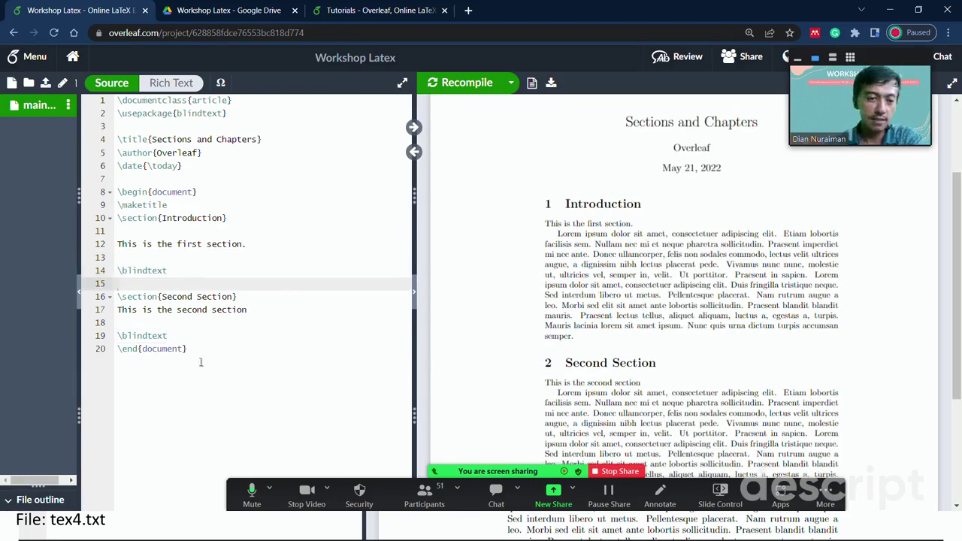
left_click_drag(168, 271, 118, 271)
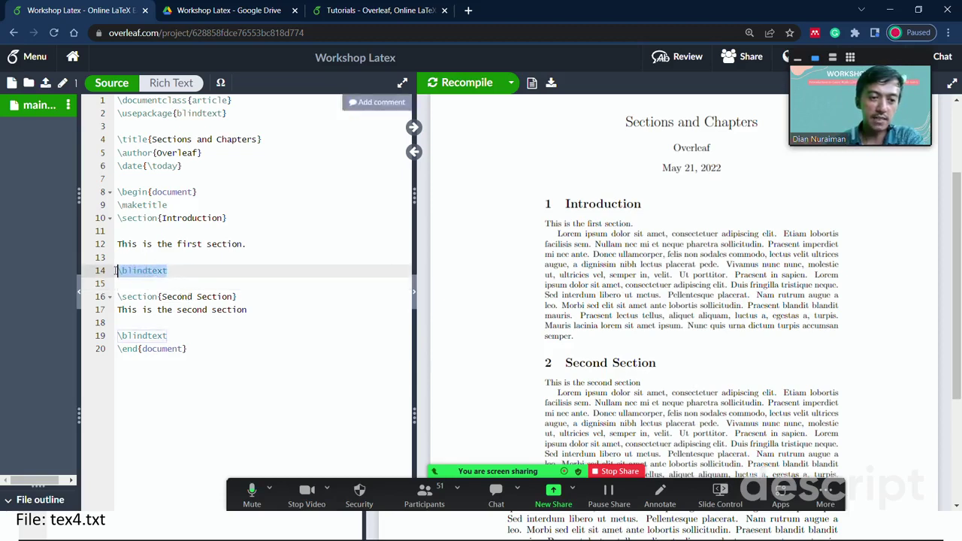
left_click_drag(557, 235, 614, 246)
left_click(562, 234)
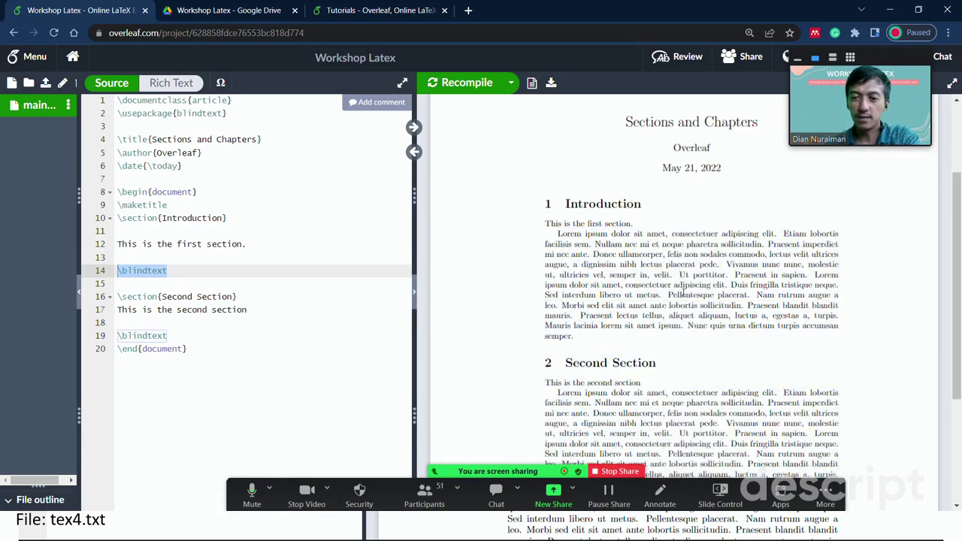
- Review the title, Introduction and Second Section of the compiled PDF against the source, clearing the \blindtext highlight
scroll(730, 306, "down", 3)
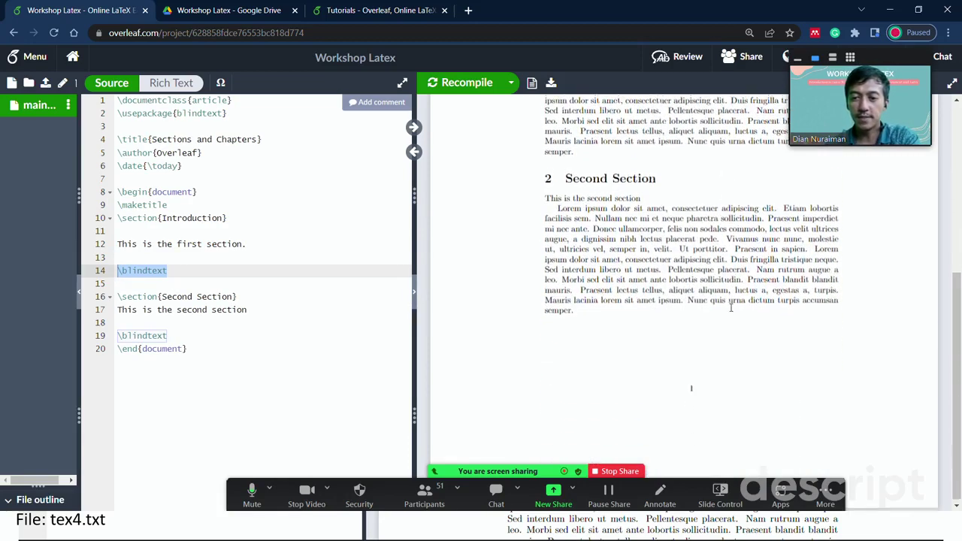
scroll(730, 307, "up", 4)
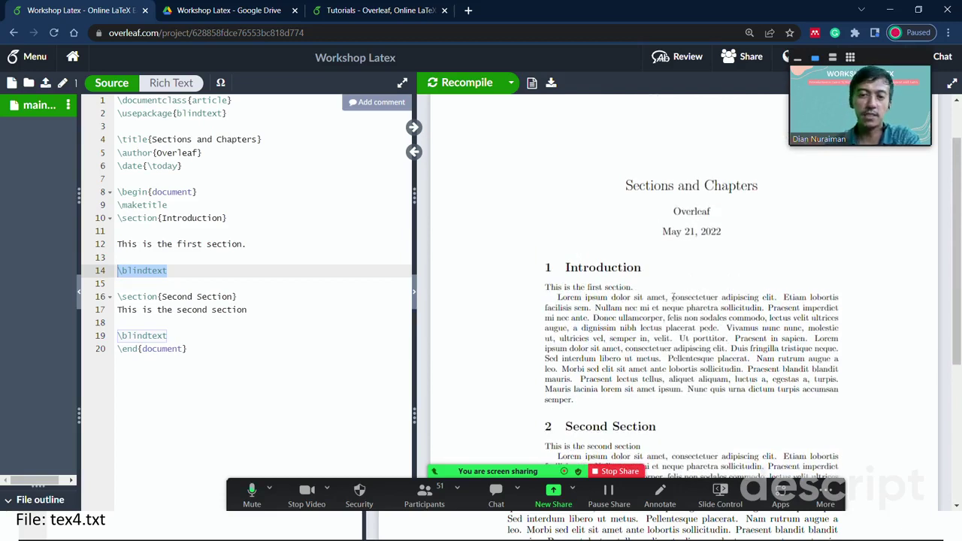
scroll(668, 296, "down", 1)
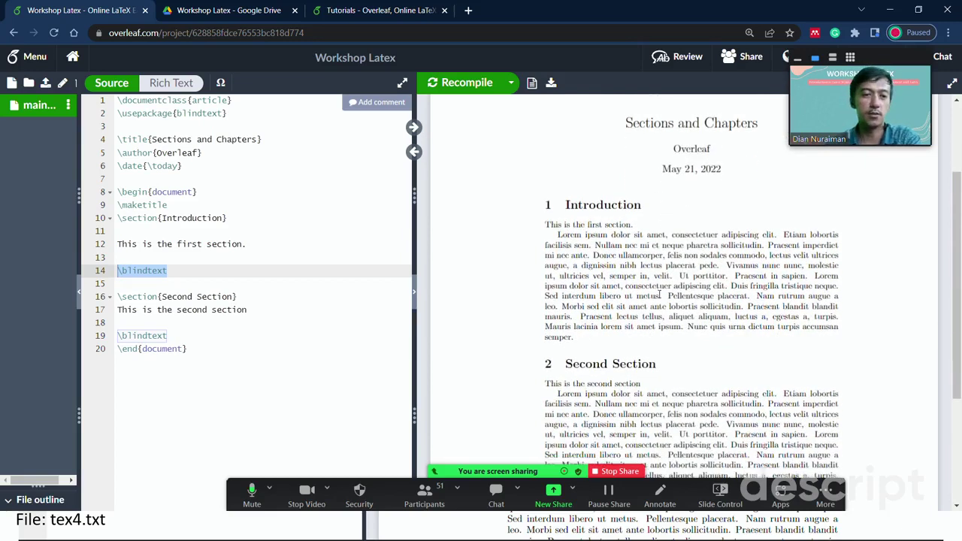
left_click(278, 272)
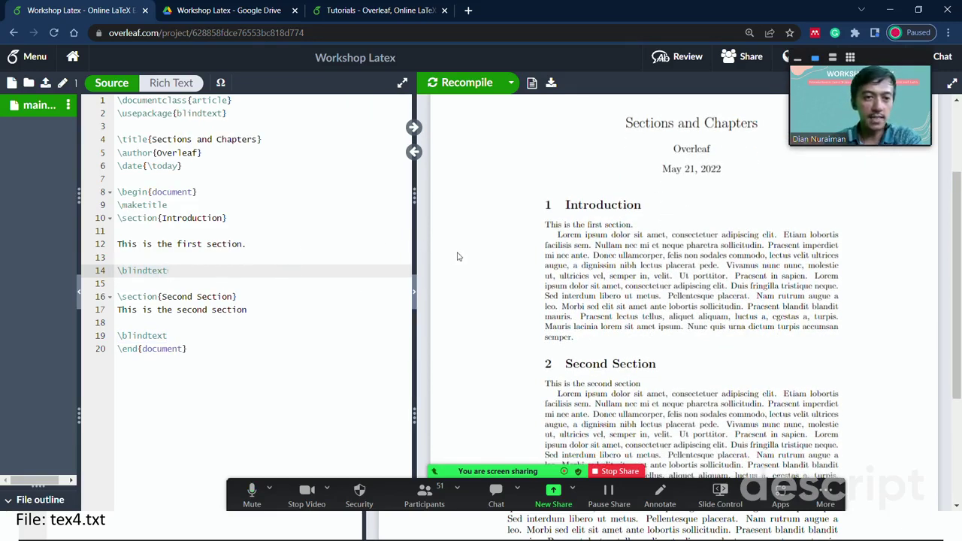
scroll(535, 268, "up", 2)
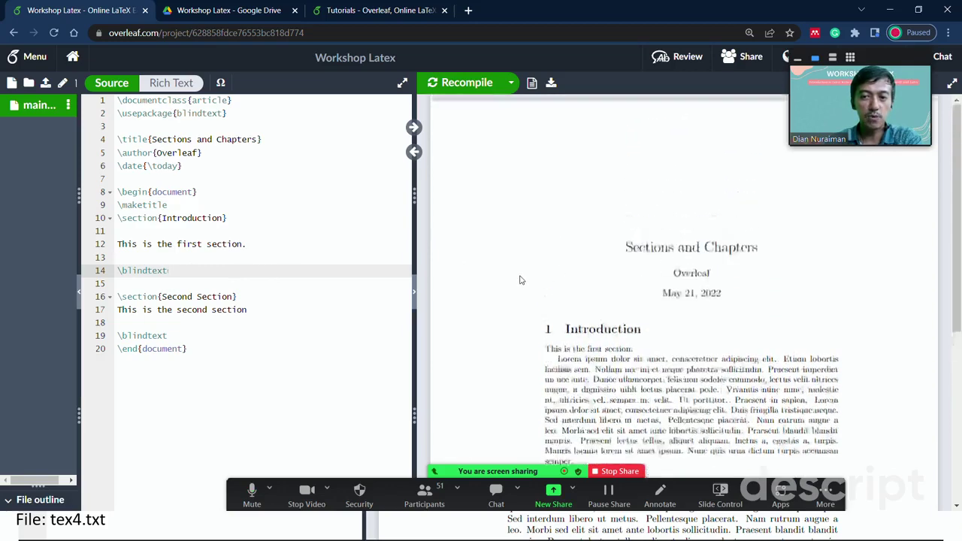
scroll(519, 280, "down", 1)
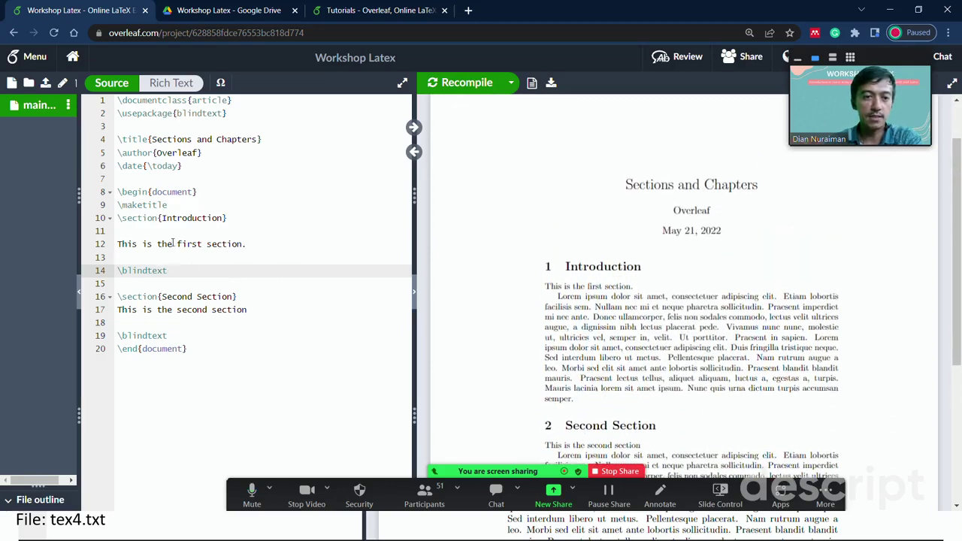
- Review the \title, \author and \date{\today} lines in the source against the title block of the compiled PDF
left_click(189, 178)
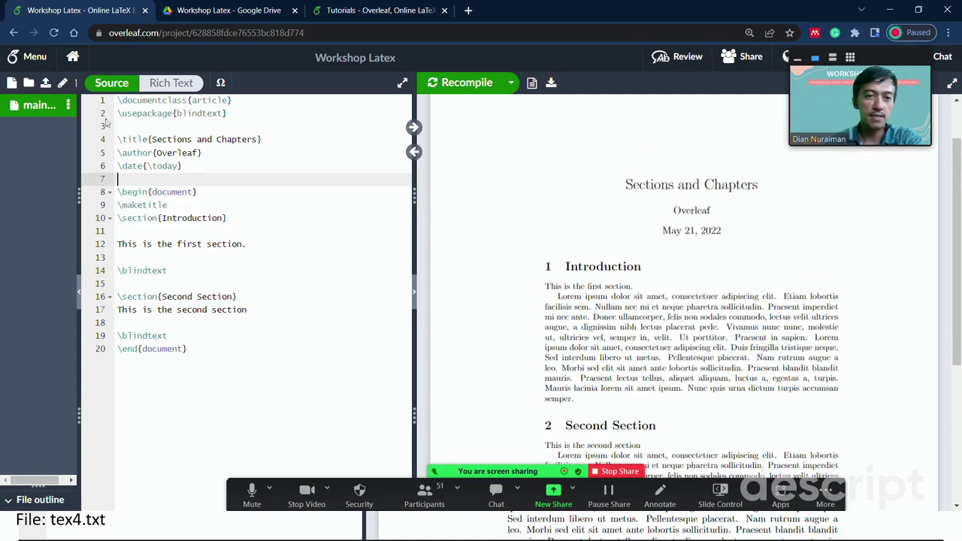
left_click_drag(116, 138, 265, 142)
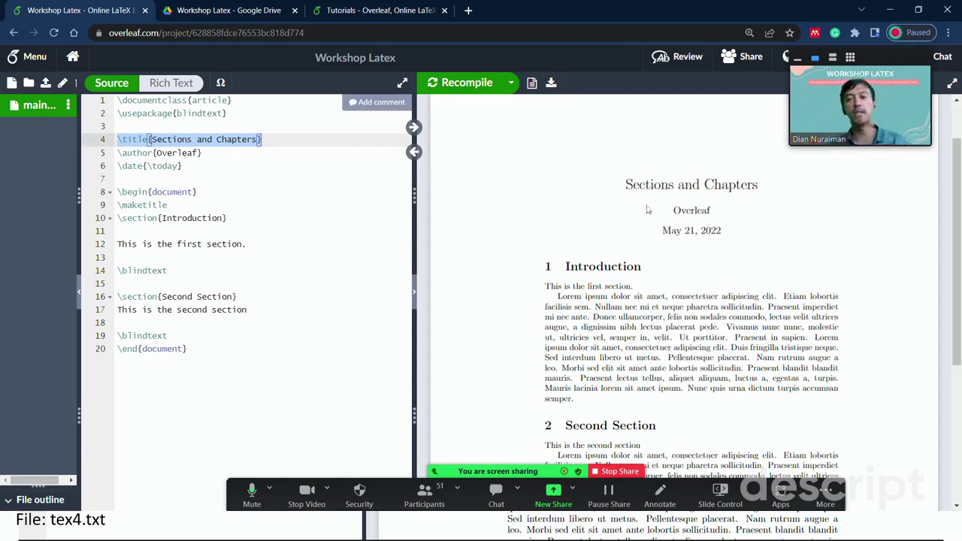
left_click(237, 157)
left_click(220, 167)
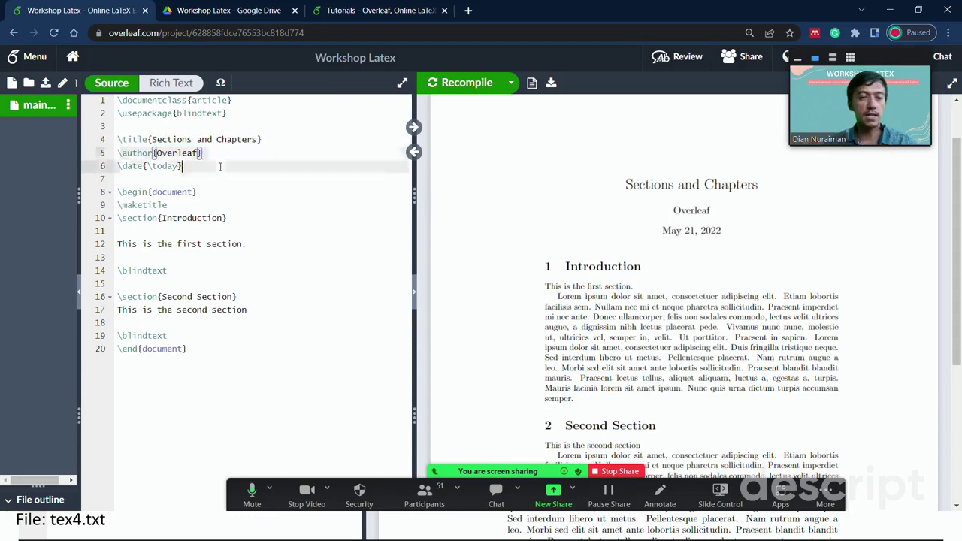
key("Down")
left_click_drag(146, 166, 178, 165)
double_click(177, 167)
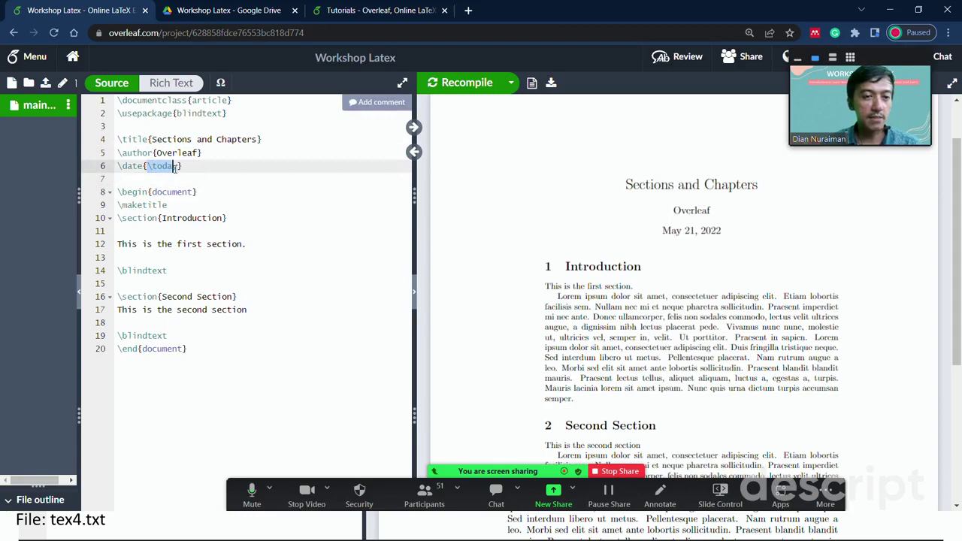
left_click(190, 168)
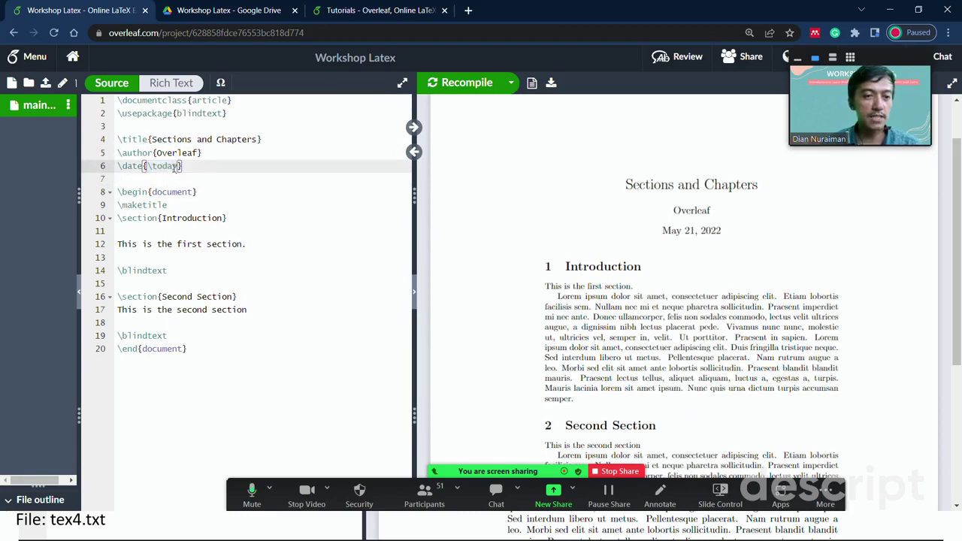
left_click(169, 181)
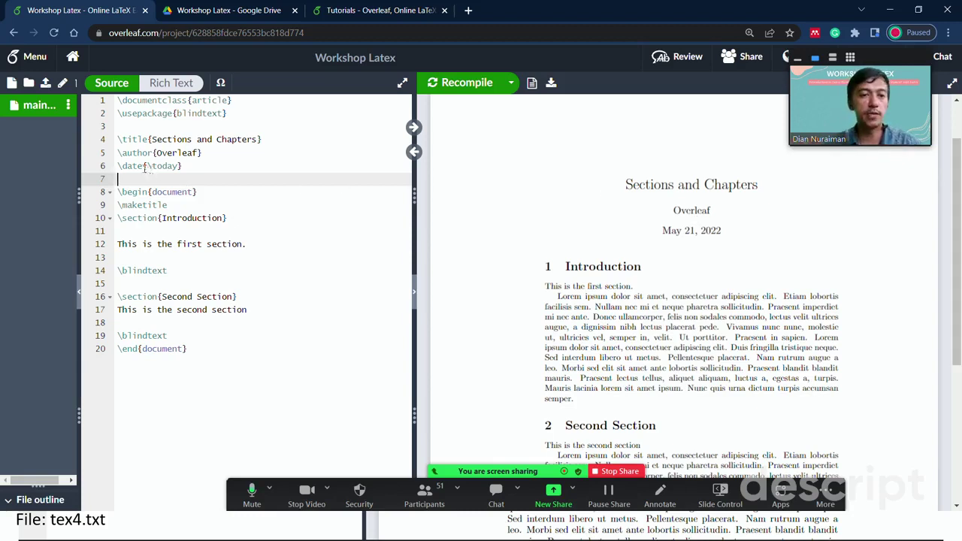
left_click_drag(146, 166, 202, 174)
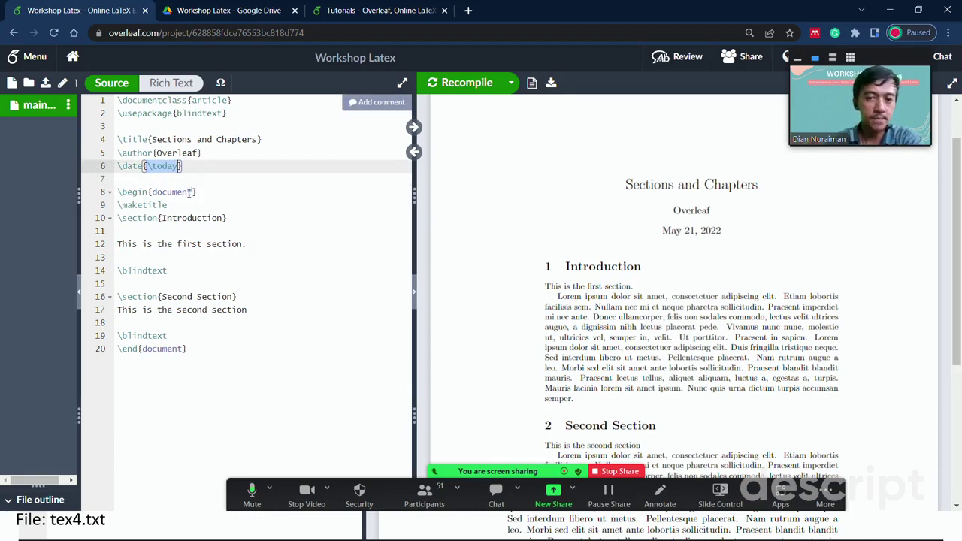
- Examine the \begin{document} and \end{document} pair, the \maketitle command, and the Introduction section heading with its first sentence
left_click(187, 193)
left_click_drag(199, 192, 115, 192)
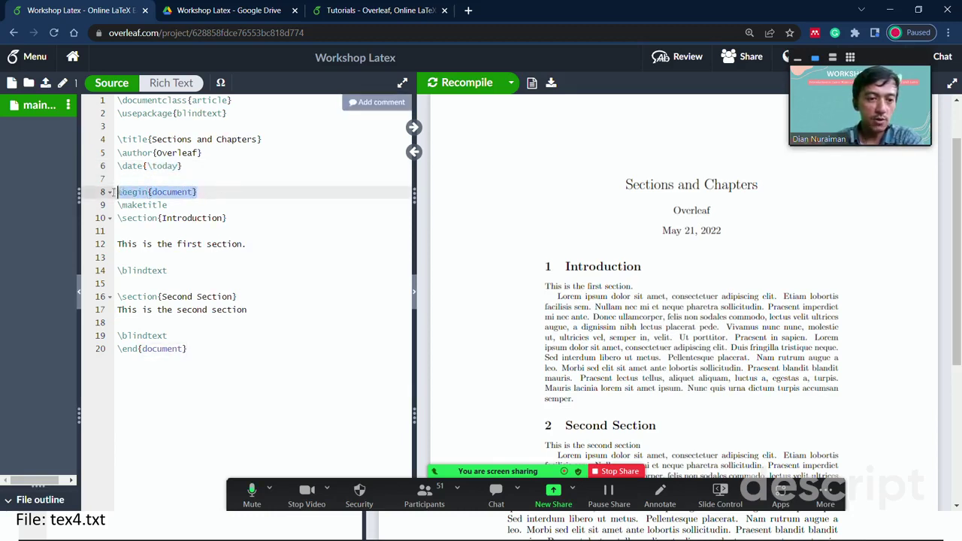
left_click_drag(201, 348, 118, 349)
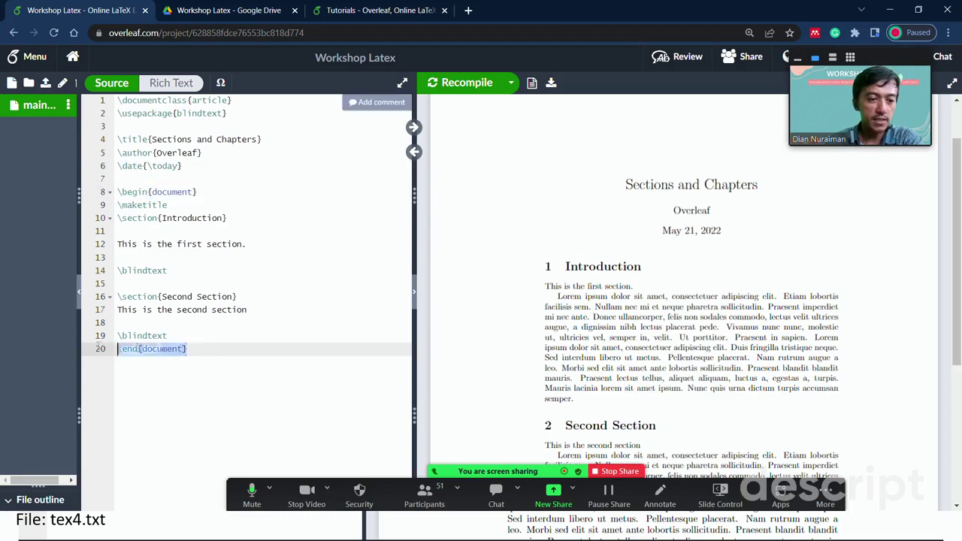
left_click_drag(176, 205, 106, 211)
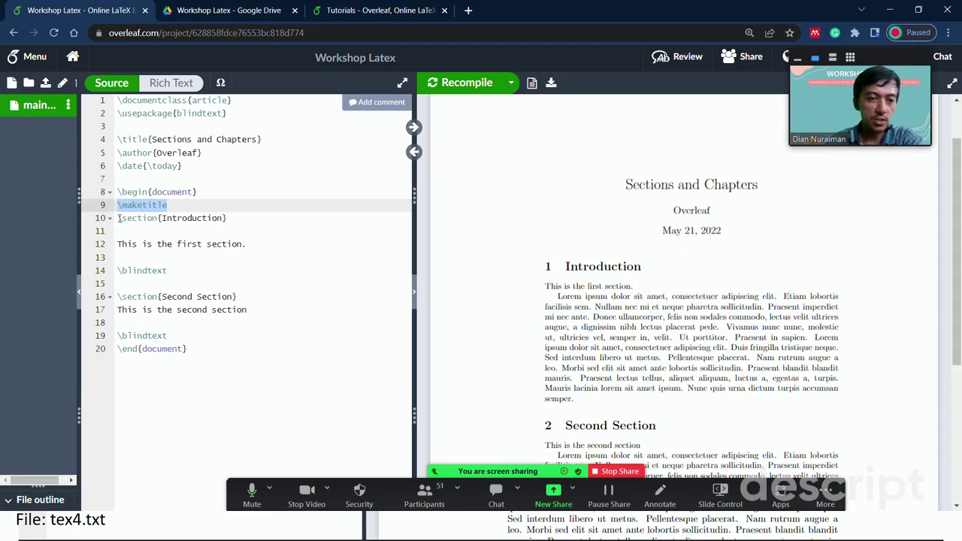
left_click_drag(117, 218, 236, 221)
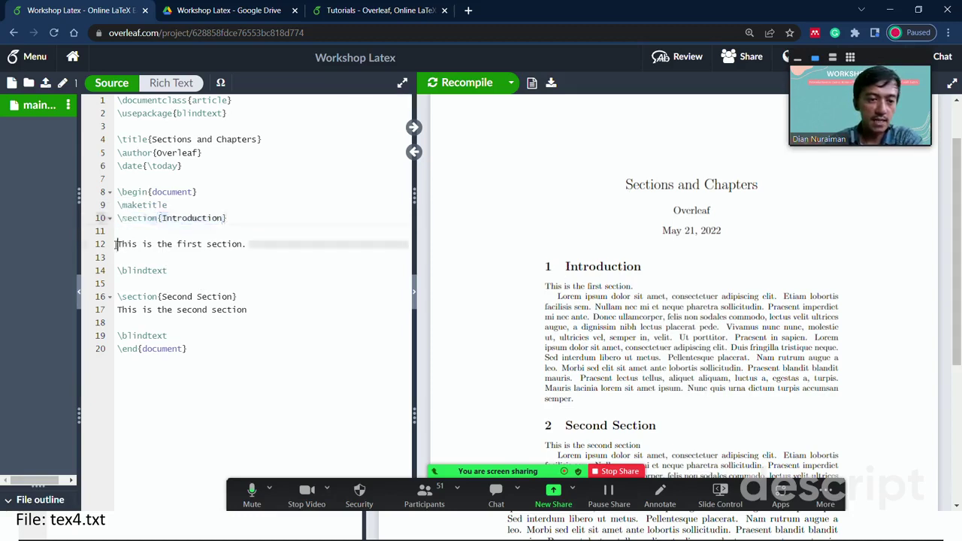
left_click_drag(118, 245, 297, 245)
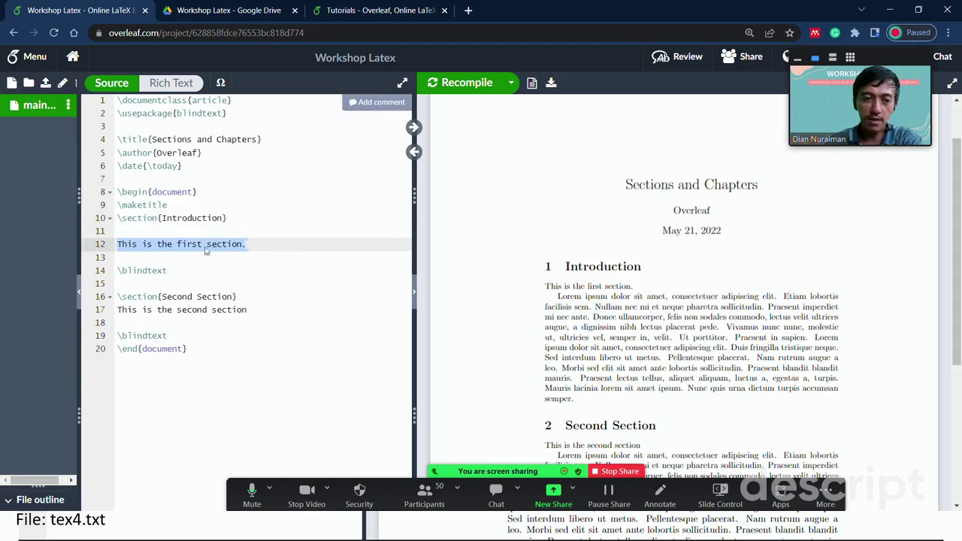
- Highlight the \blindtext command under the Introduction section to examine its role, clearing the highlight when done
left_click(177, 272)
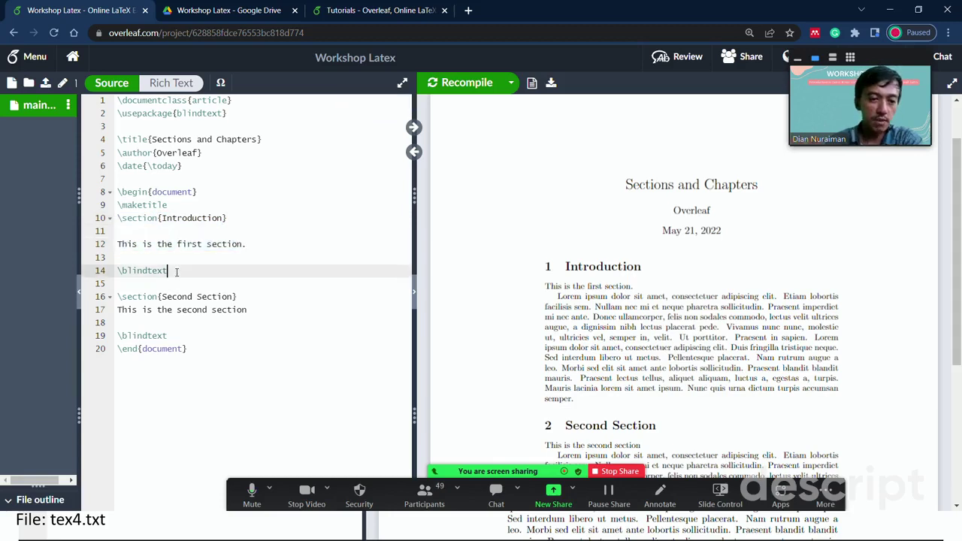
left_click_drag(177, 272, 116, 272)
left_click(208, 257)
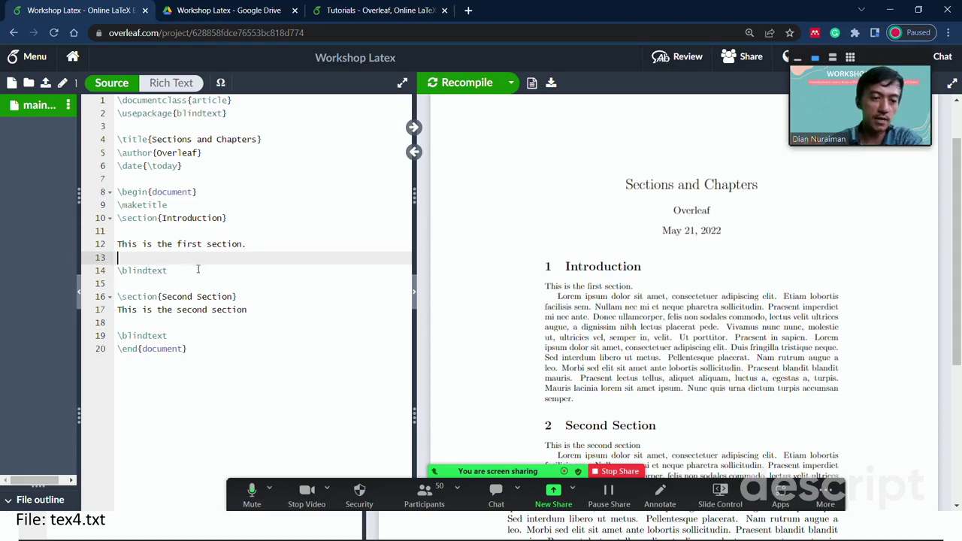
left_click(183, 275)
left_click_drag(180, 274, 109, 273)
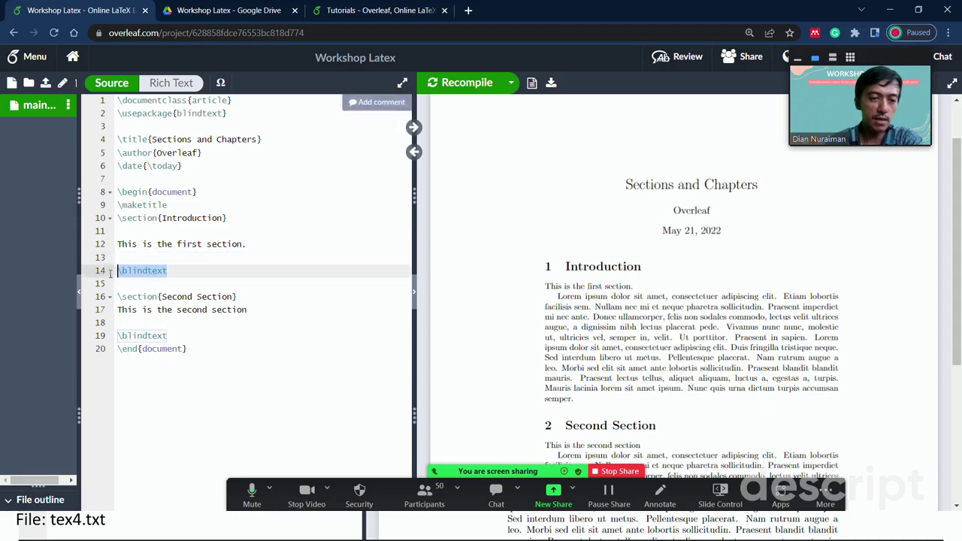
left_click(182, 270)
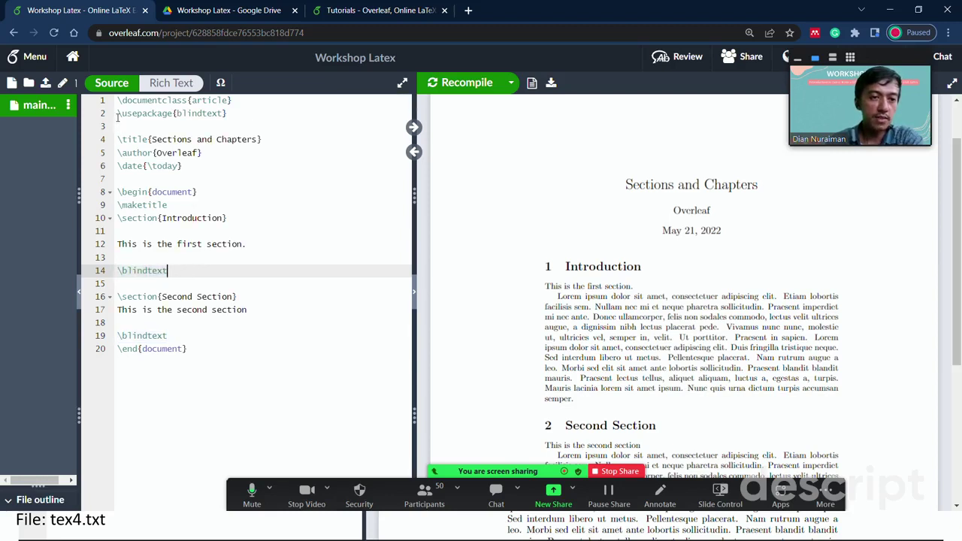
- Delete \usepackage{blindtext} from the preamble and recompile to test the document without the package
left_click_drag(117, 114, 242, 111)
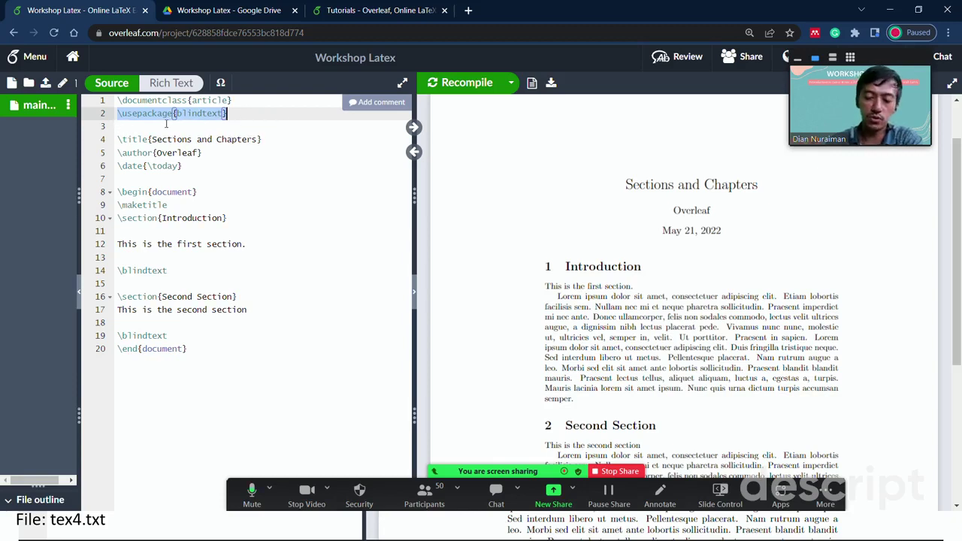
key("BackSpace")
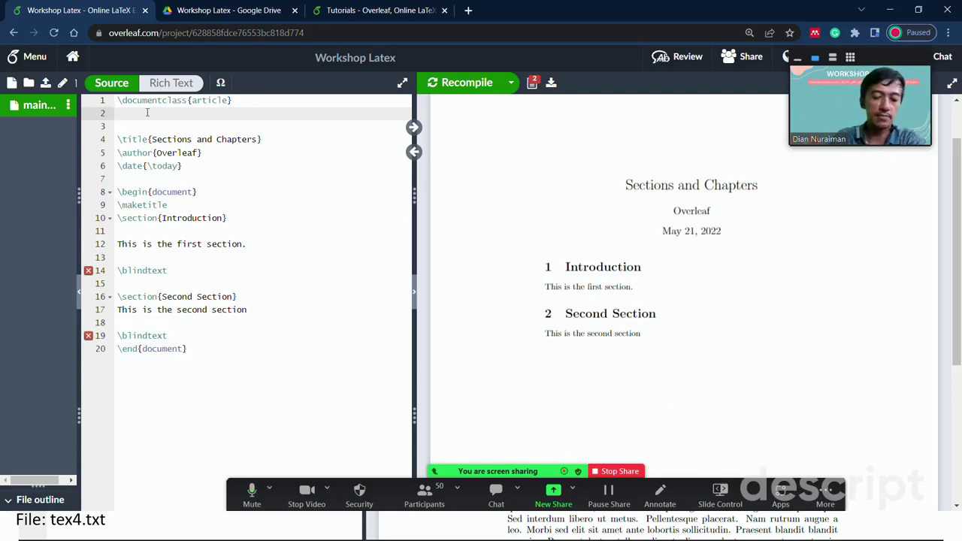
- Restore \usepackage{blindtext} by undoing the stray paste and the deletion, and recompile to check both sections in the PDF
type("\\documentclass{article} \\usepackage{blindtext}  \\title{Sections and Chapters} \\author{Overleaf} \\date{\\today}  \\begin{document} \\maketitle \\section{Introduction}  This is the first section.  \\blindtext  \\section{Second Section} This is the second section  \\blindtext \\end{document}")
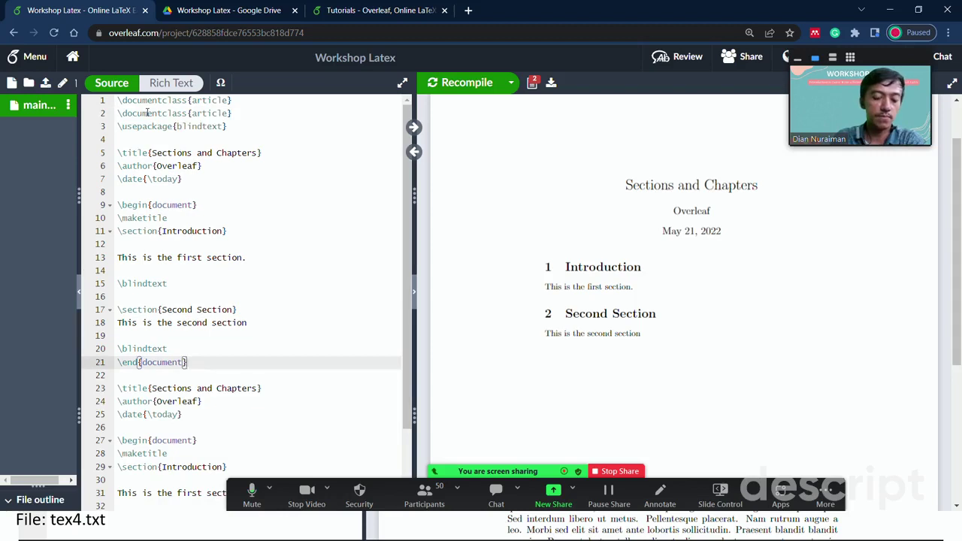
key("ctrl+z")
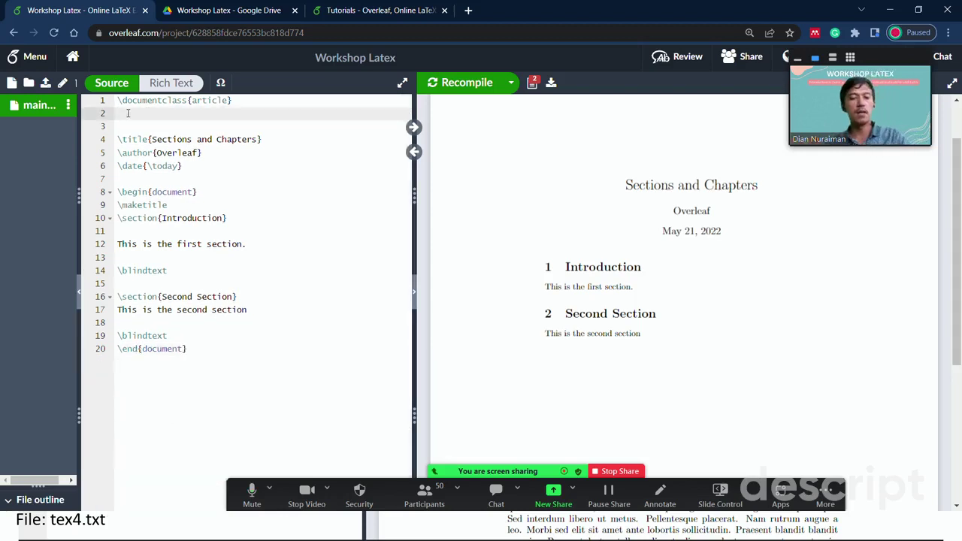
key("ctrl+z")
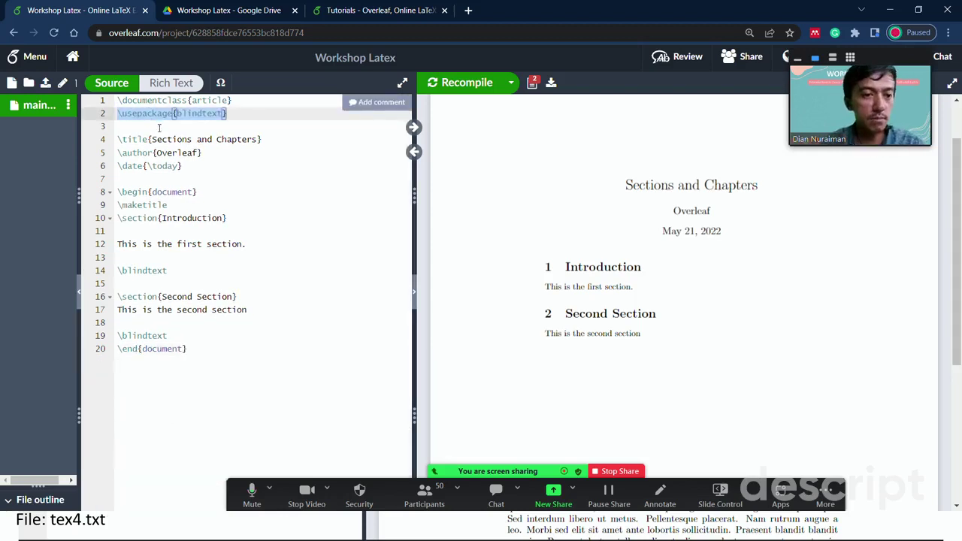
left_click(155, 126)
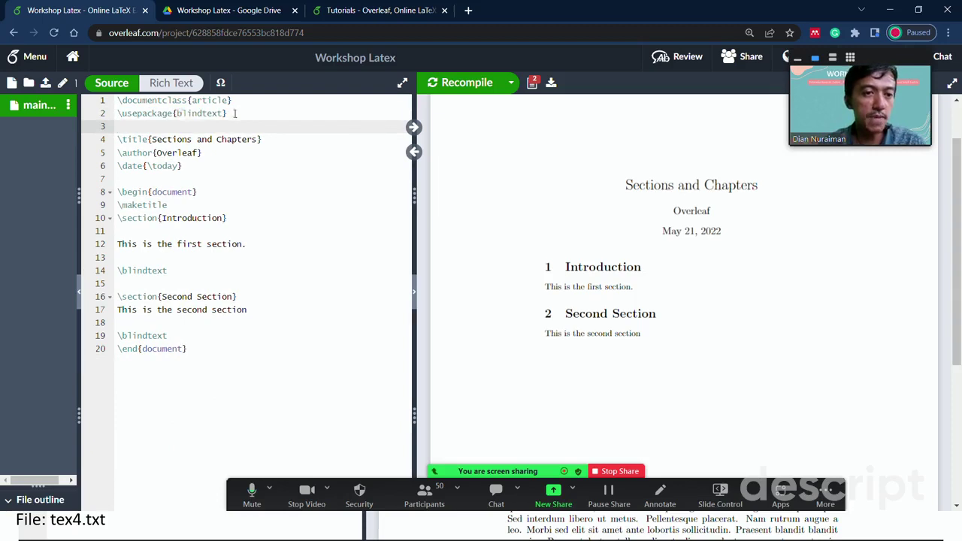
left_click(246, 112)
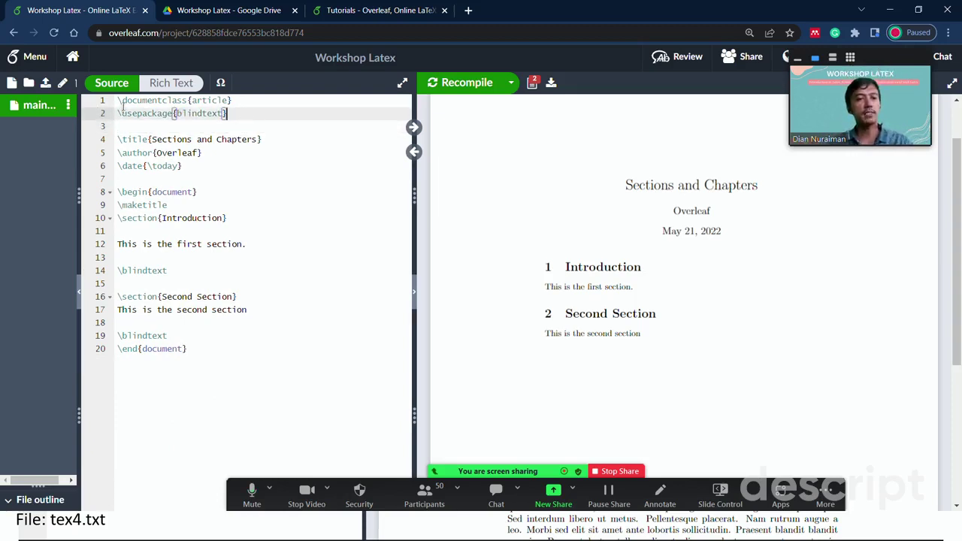
left_click(262, 103)
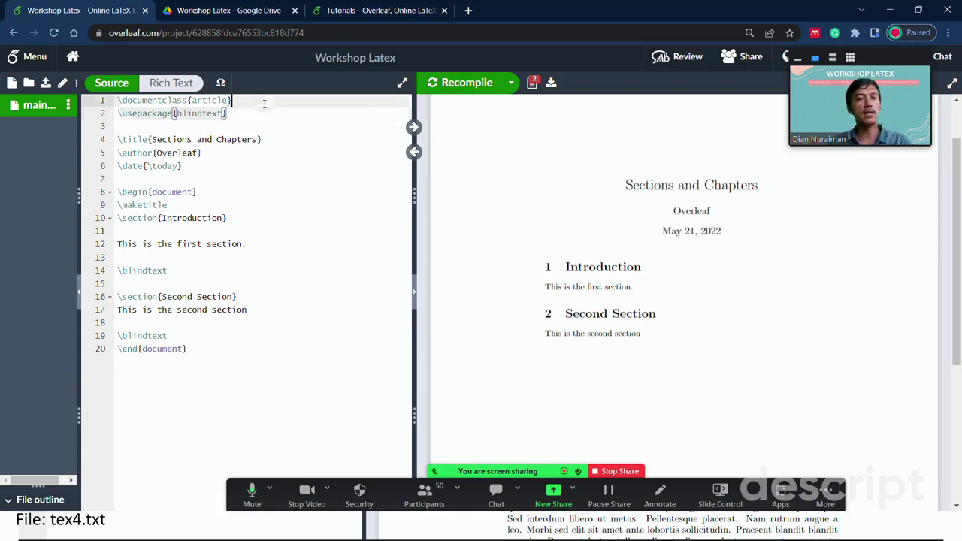
left_click(267, 117)
key("ctrl+s")
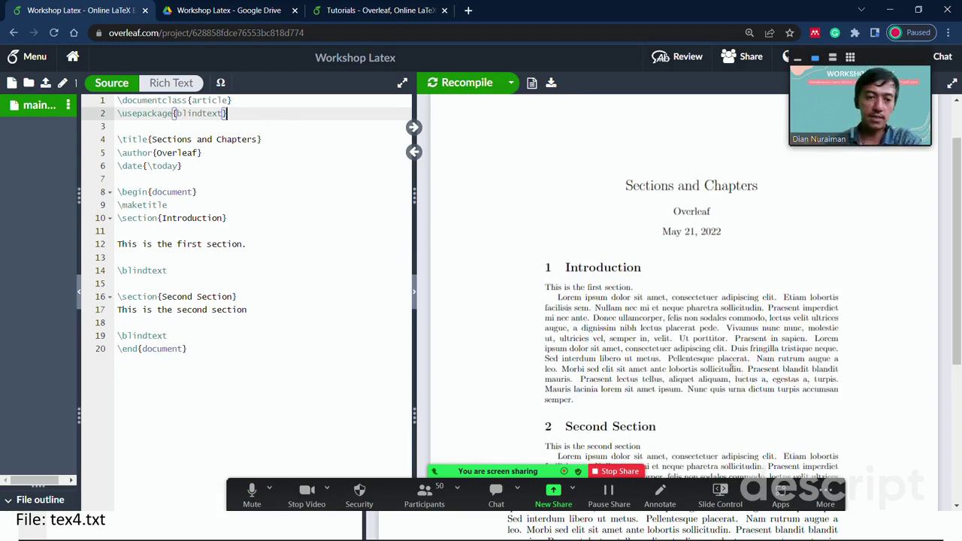
scroll(495, 310, "down", 3)
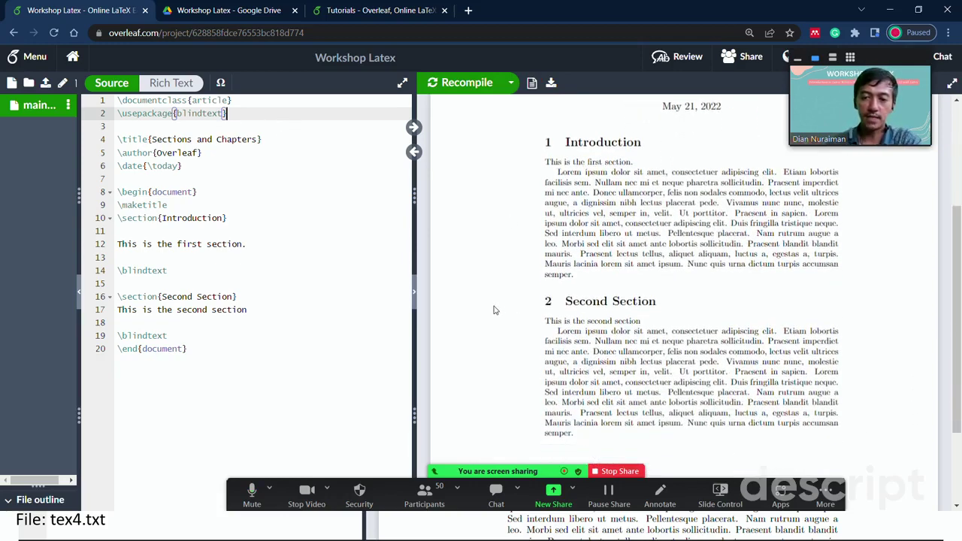
scroll(495, 310, "up", 2)
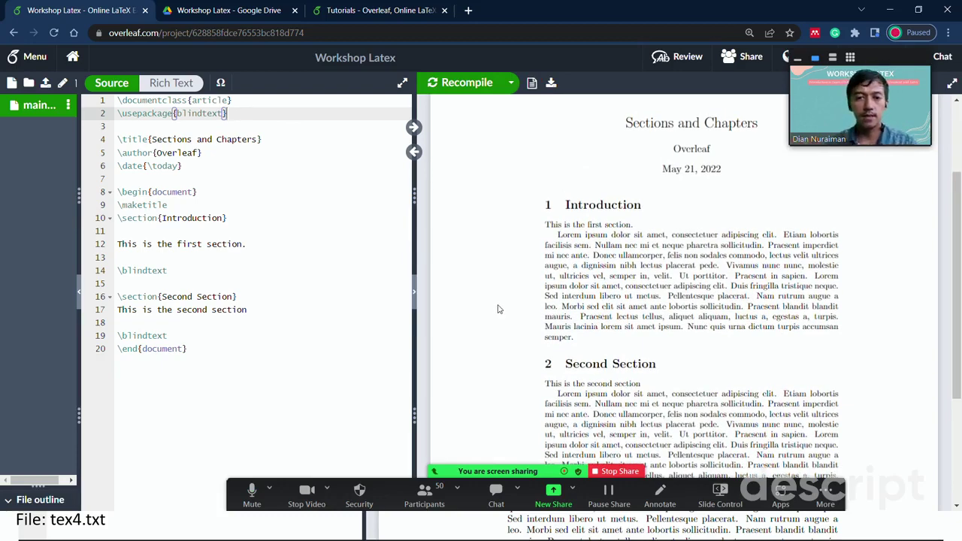
- Switch to the Workshop Latex PowerPoint slide show and advance to the Unnumbered sections slide
key("alt+Tab")
key("alt+Tab")
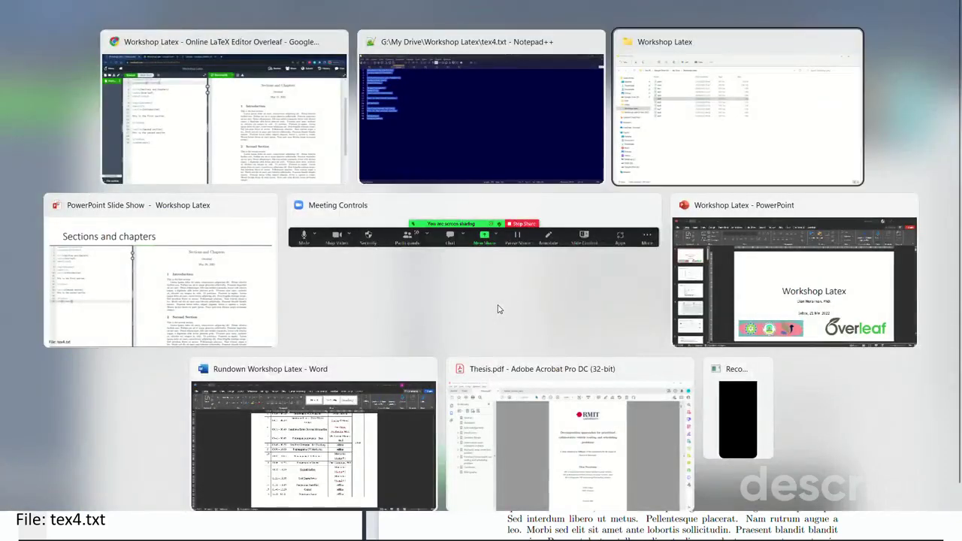
key("alt+Tab")
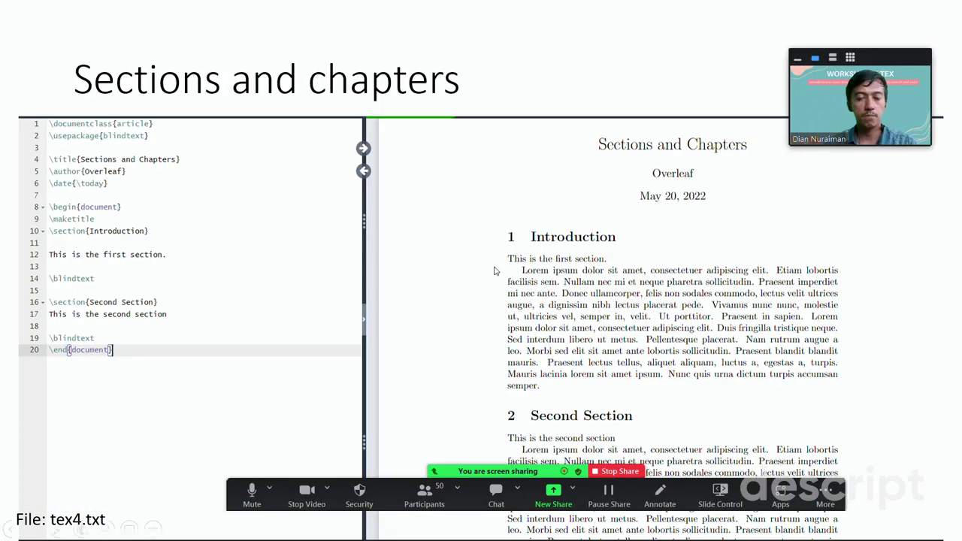
key("Right")
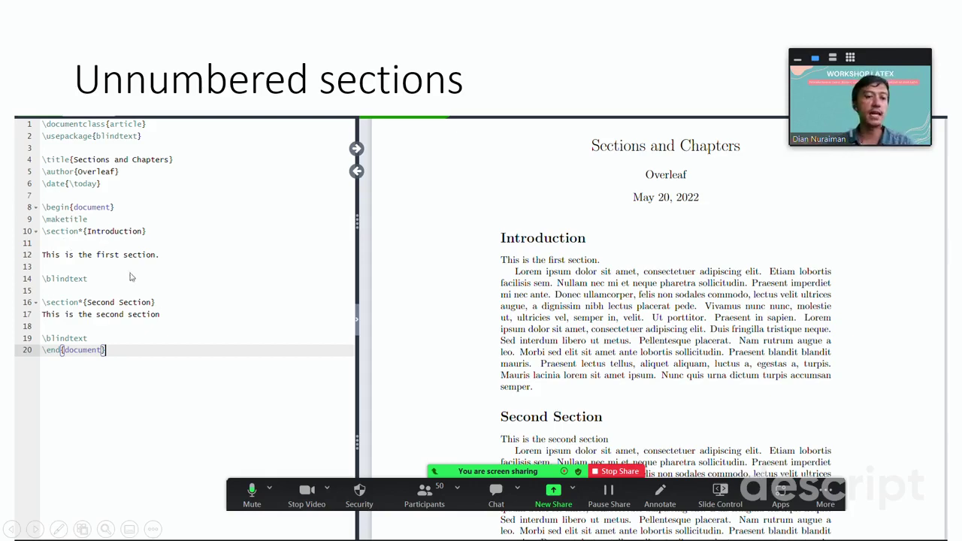
- Return to Overleaf and change the Introduction and Second Section headings to the unnumbered \section* command
key("alt+Tab")
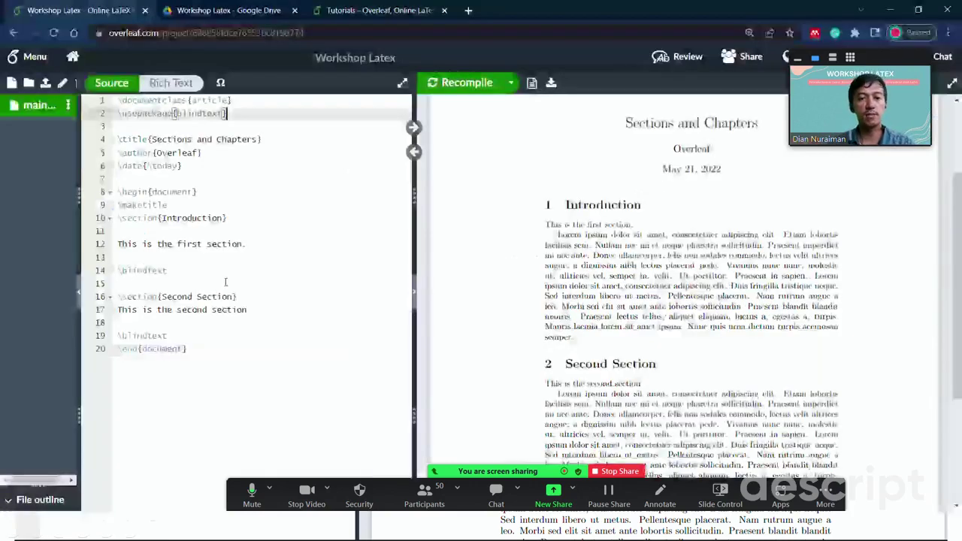
left_click(158, 218)
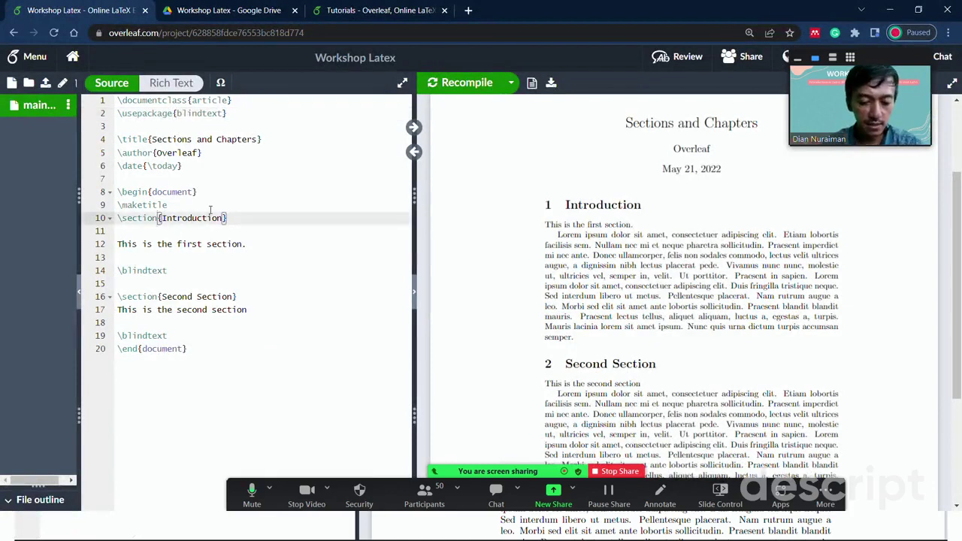
type("*")
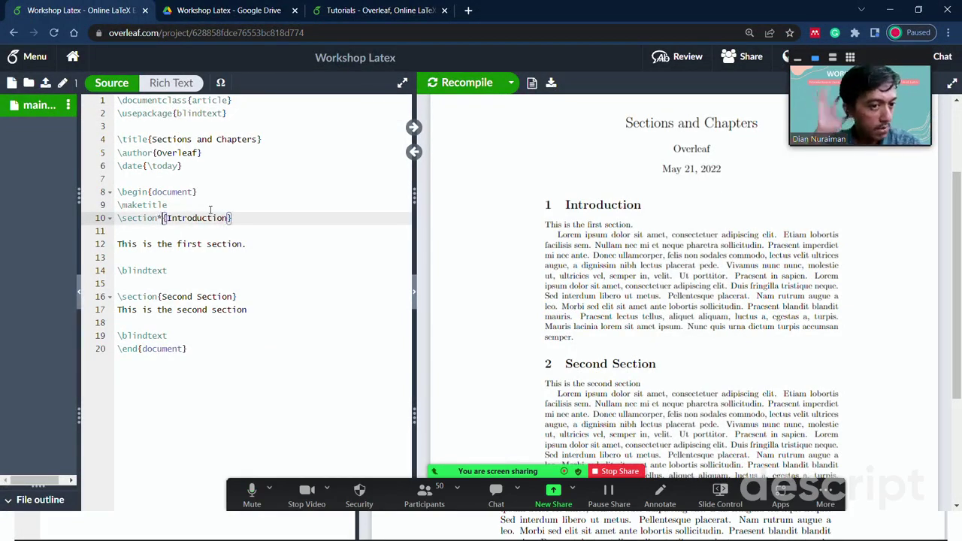
left_click(157, 296)
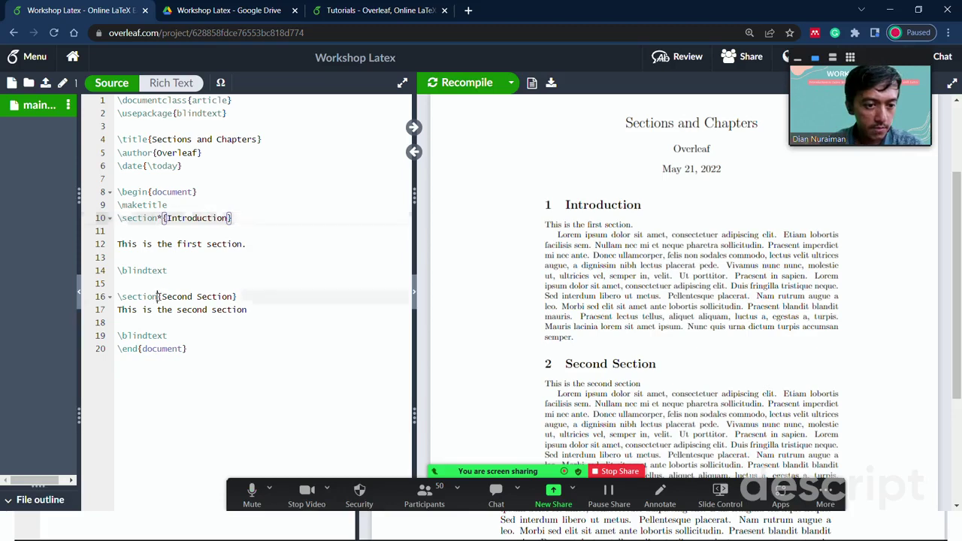
type("*")
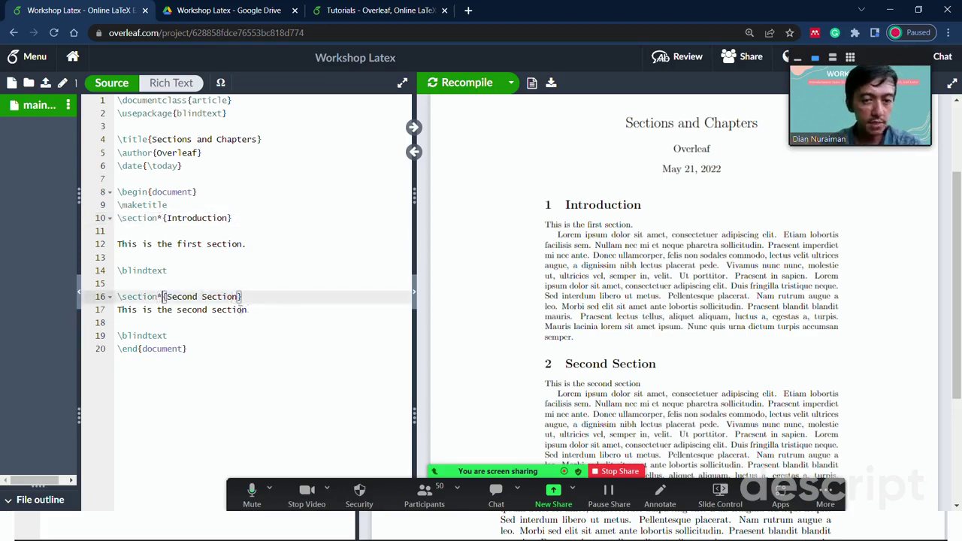
- Recompile the document and examine the unnumbered Introduction and Second Section headings in the PDF
left_click(230, 285)
key("ctrl+s")
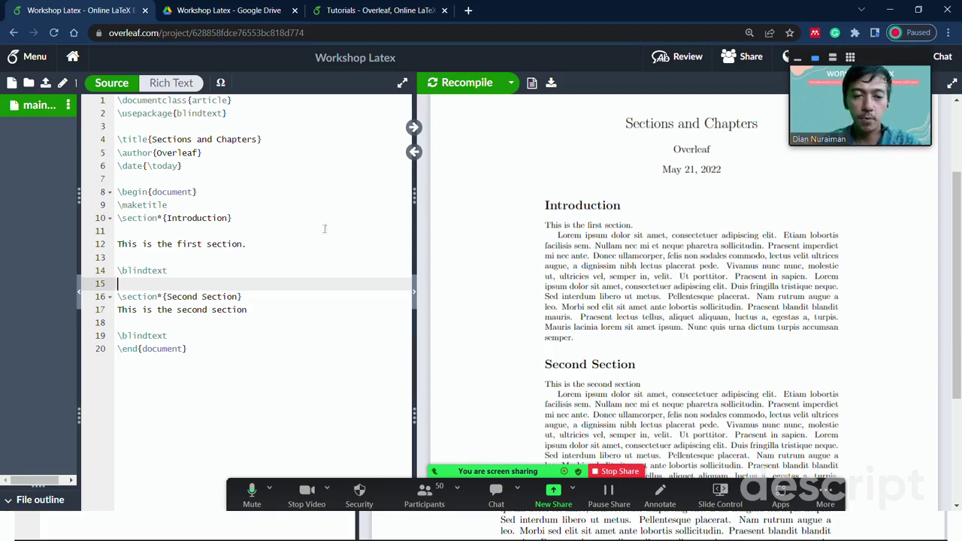
left_click_drag(546, 205, 682, 208)
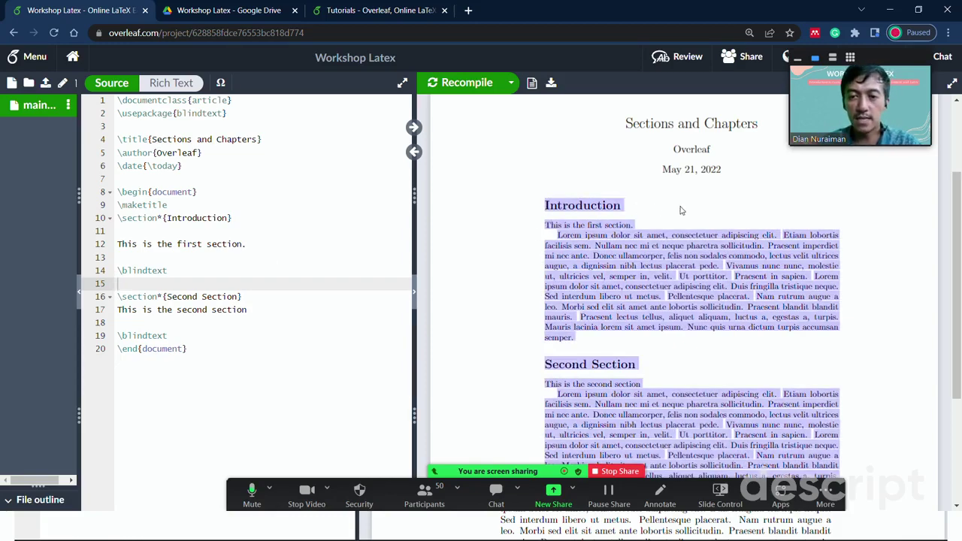
left_click(618, 244)
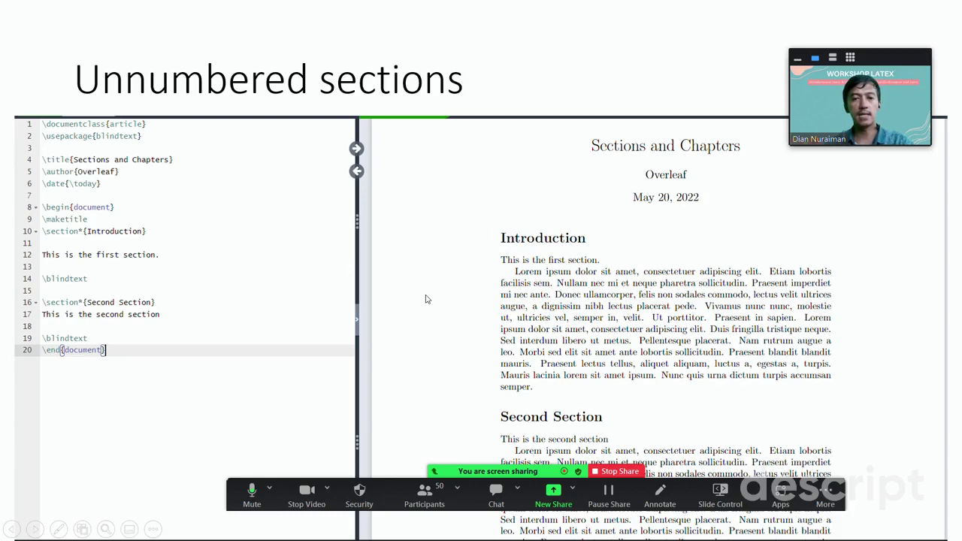
- Switch to the slide show, advance to the Spaces and new lines slide, and move the meeting controls off its last line
key("Right")
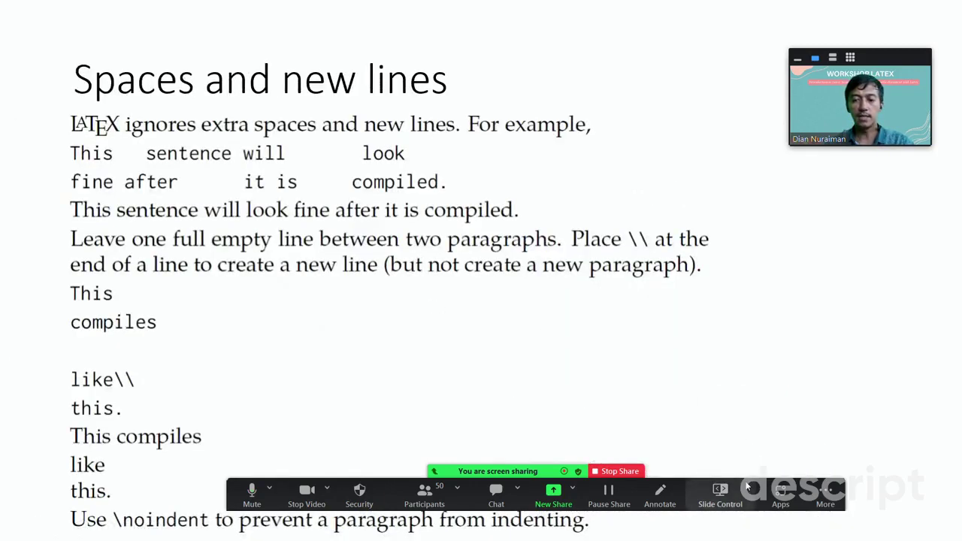
left_click_drag(755, 487, 837, 391)
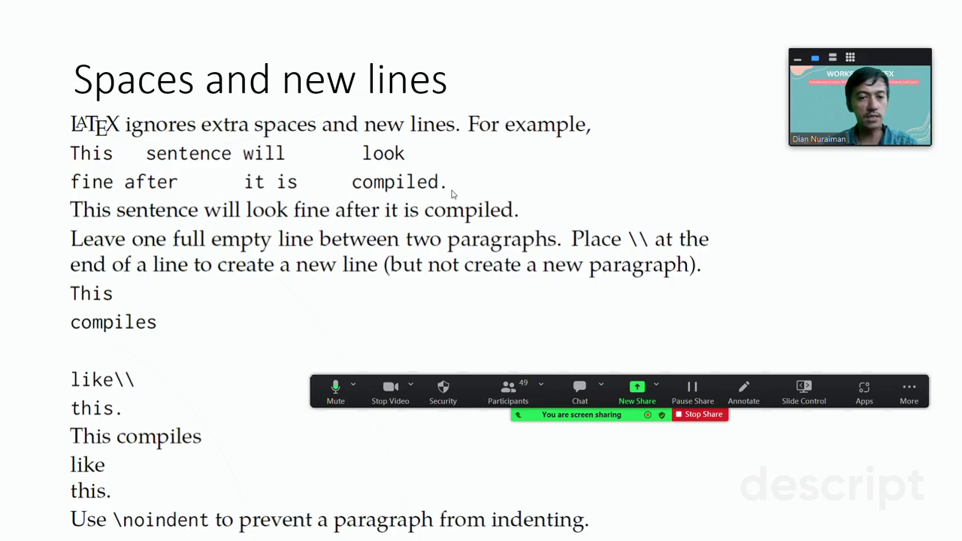
- Return to Overleaf and delete the \blindtext command from the Introduction section
key("alt+Tab")
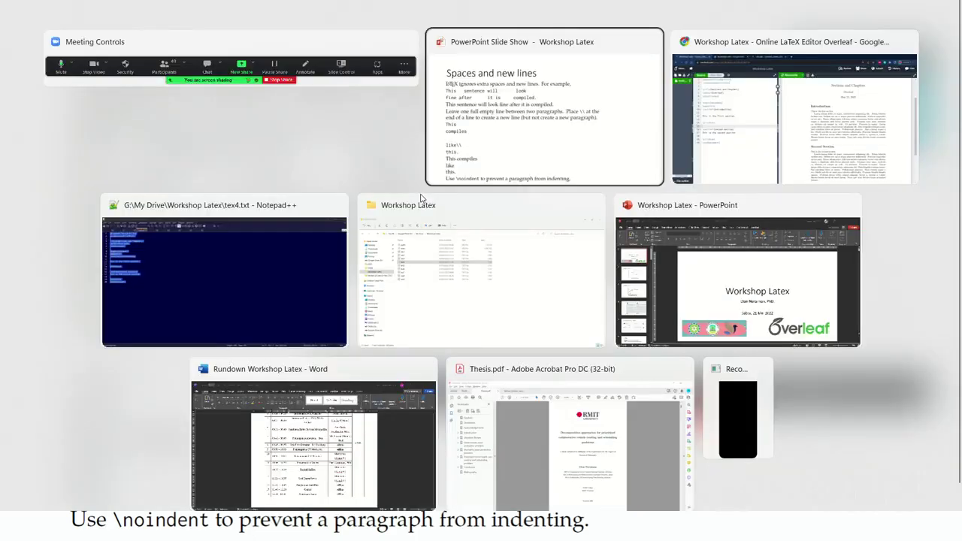
key("alt+Tab")
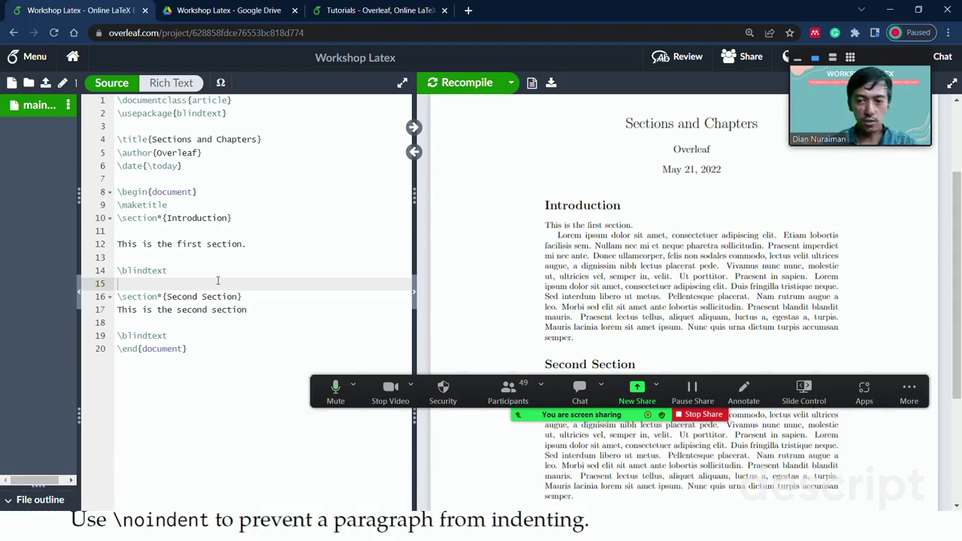
double_click(214, 264)
left_click(252, 227)
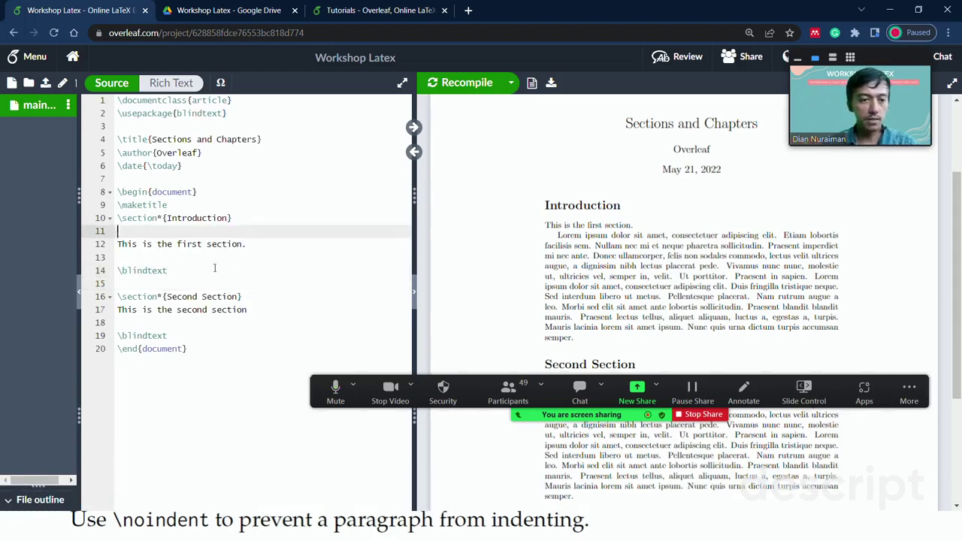
double_click(183, 272)
key("BackSpace")
key("BackSpace")
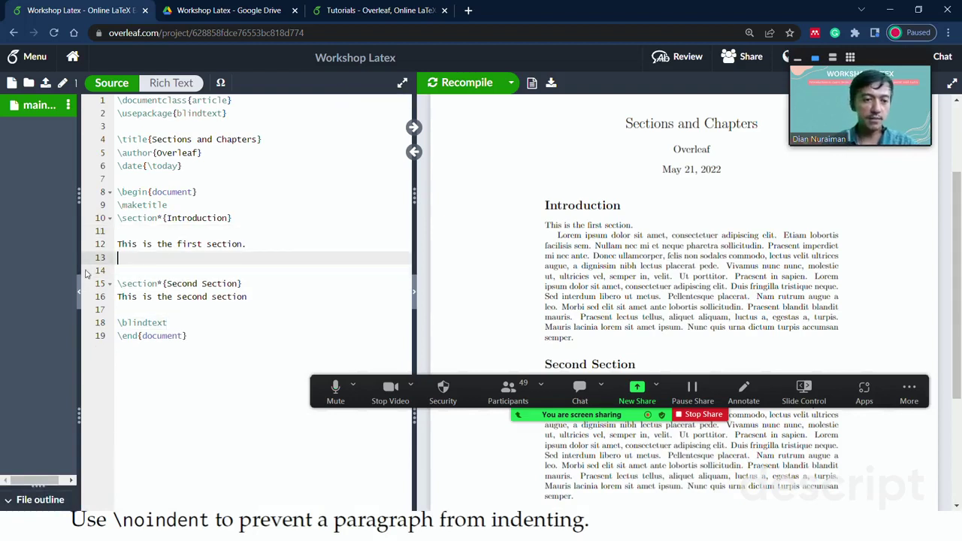
- Delete the \blindtext command from the Second Section and recompile the document
left_click(192, 322)
left_click_drag(192, 322, 118, 322)
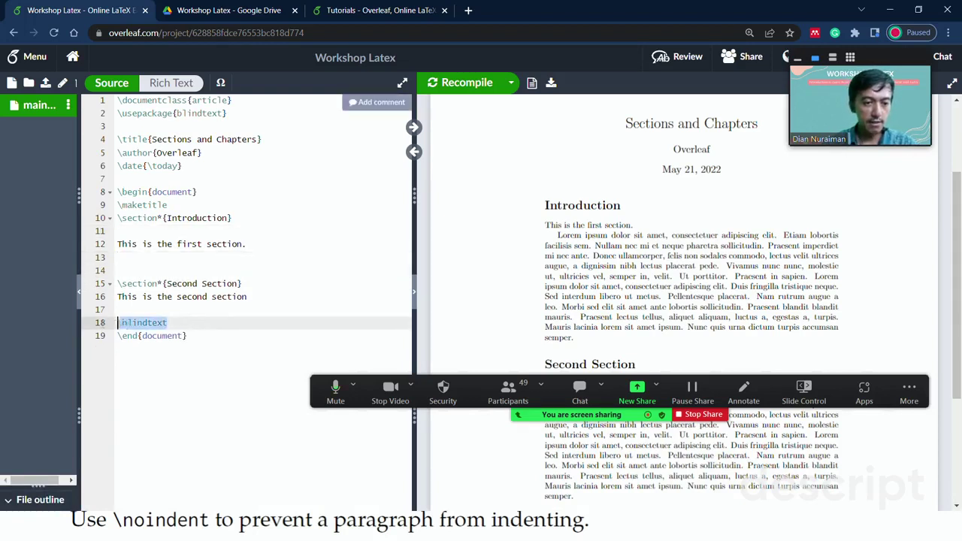
key("BackSpace")
key("BackSpace")
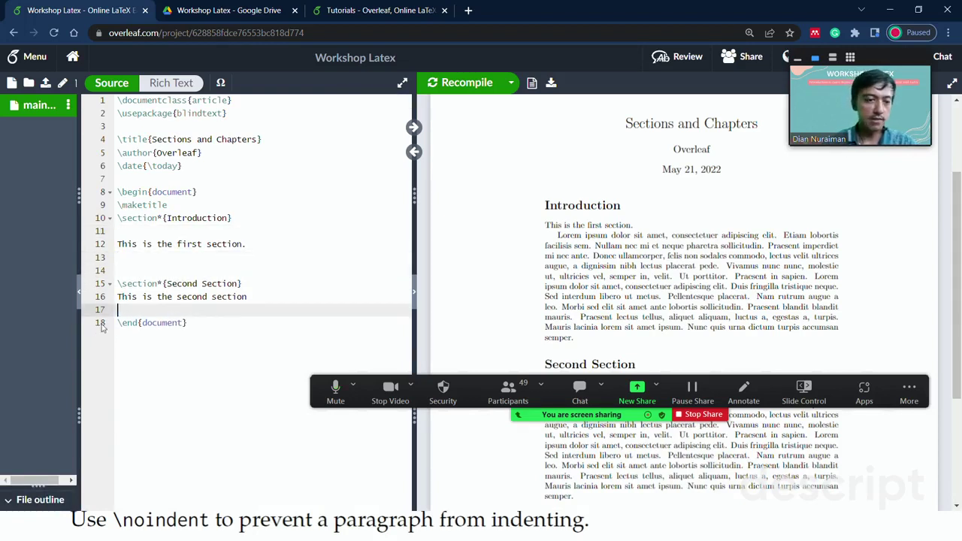
left_click(132, 268)
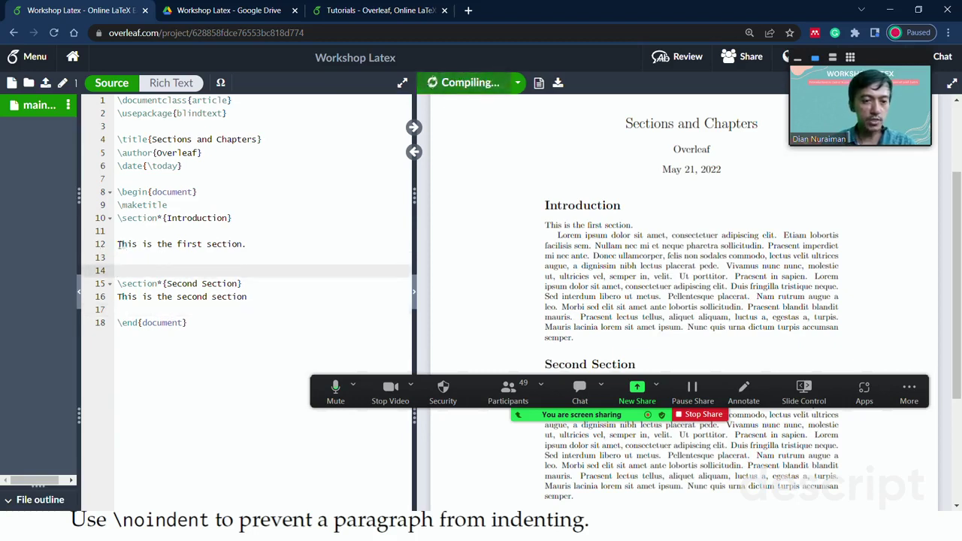
- Consult the Spaces and new lines slide and replace the Introduction's body sentence with "This sentences" in Overleaf
left_click_drag(118, 244, 286, 242)
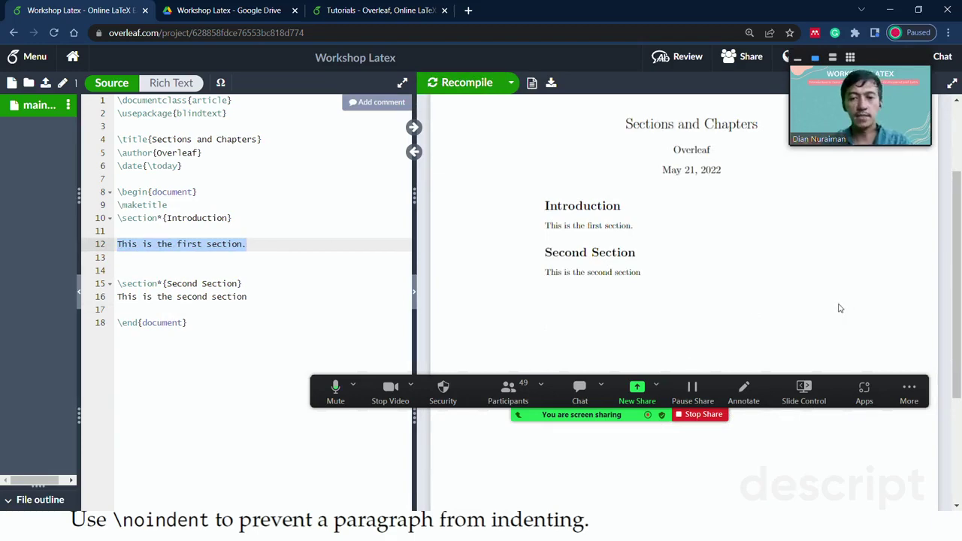
key("alt+Tab")
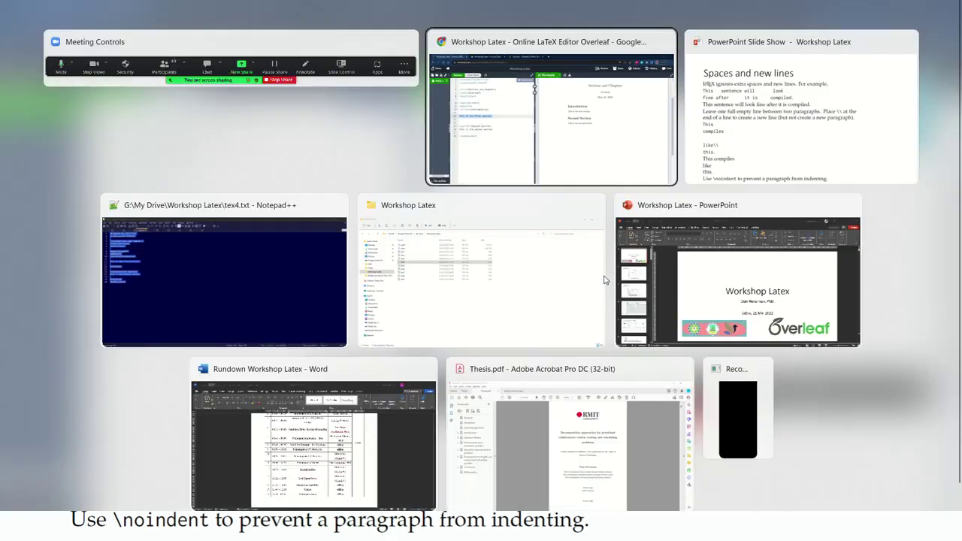
key("alt+Tab")
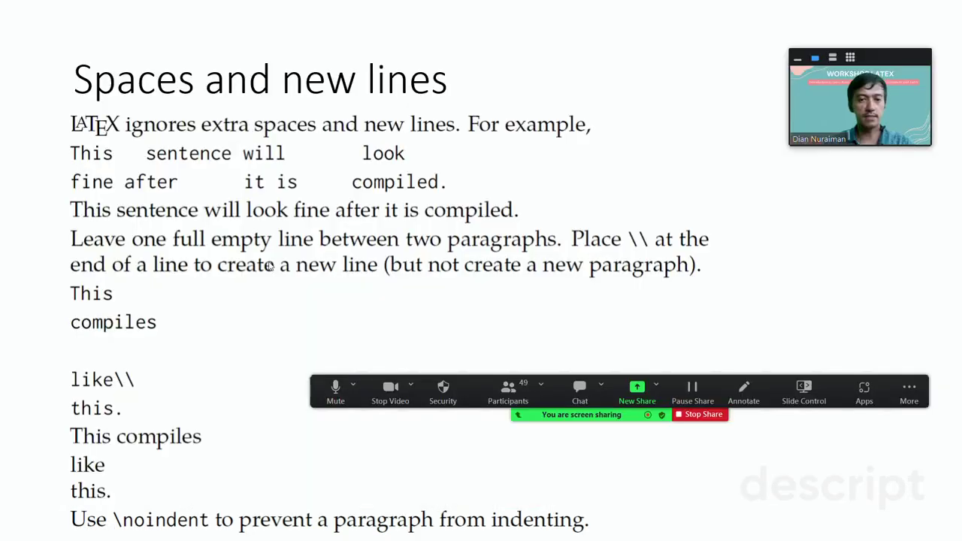
key("alt+Tab")
key("alt+Tab")
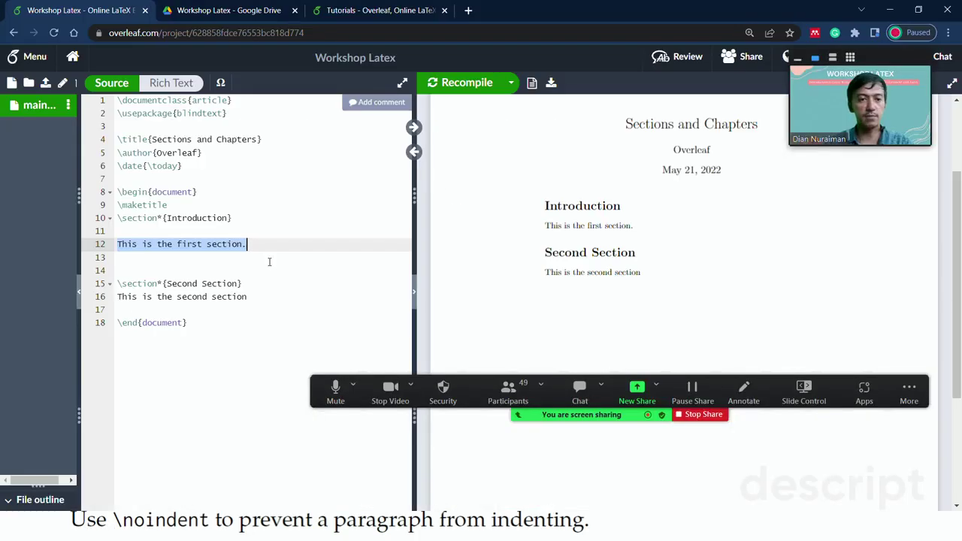
type("This")
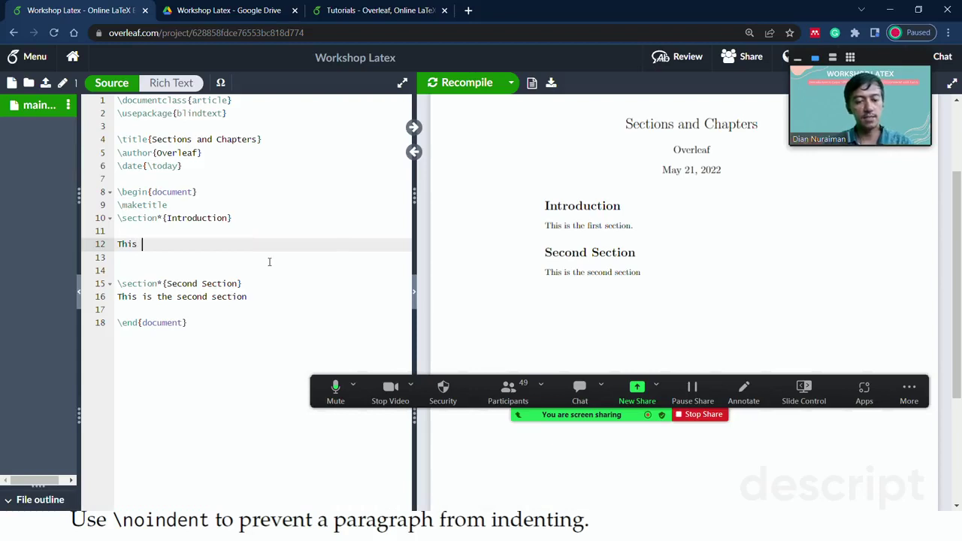
type(" sent")
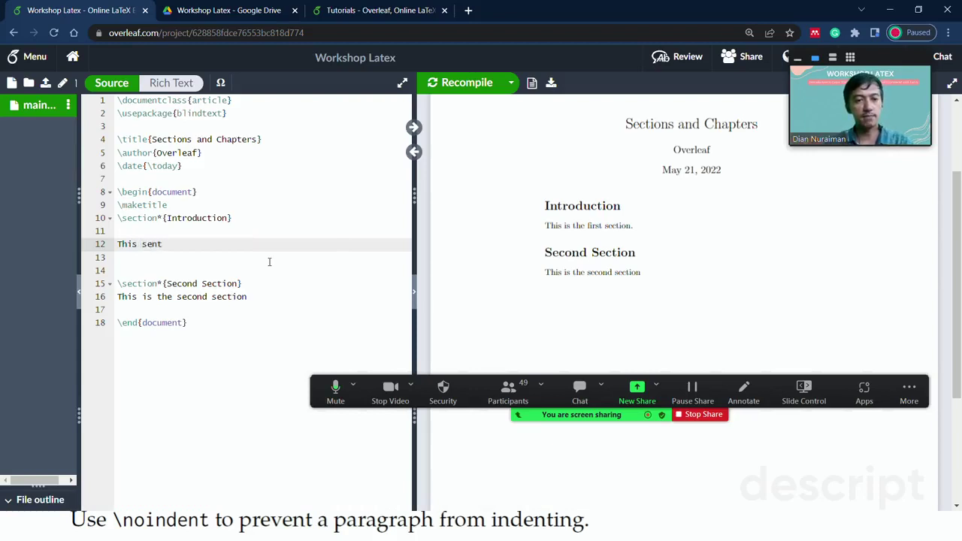
type("ences")
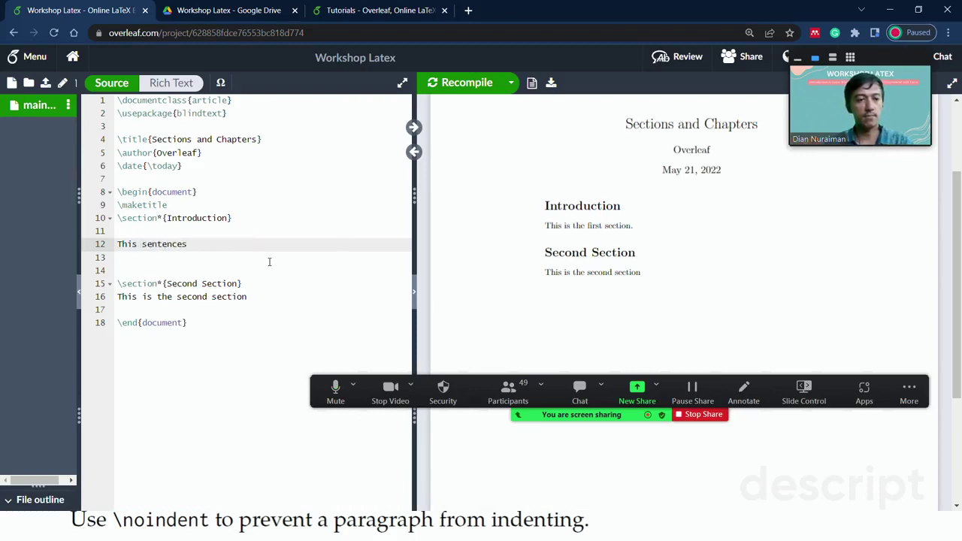
- Insert extra spaces between "This" and "sentences" and continue the line with widely spaced "will" and "look"
key("Left")
key("Left")
key("Left")
key("Left")
key("Left")
key("Left")
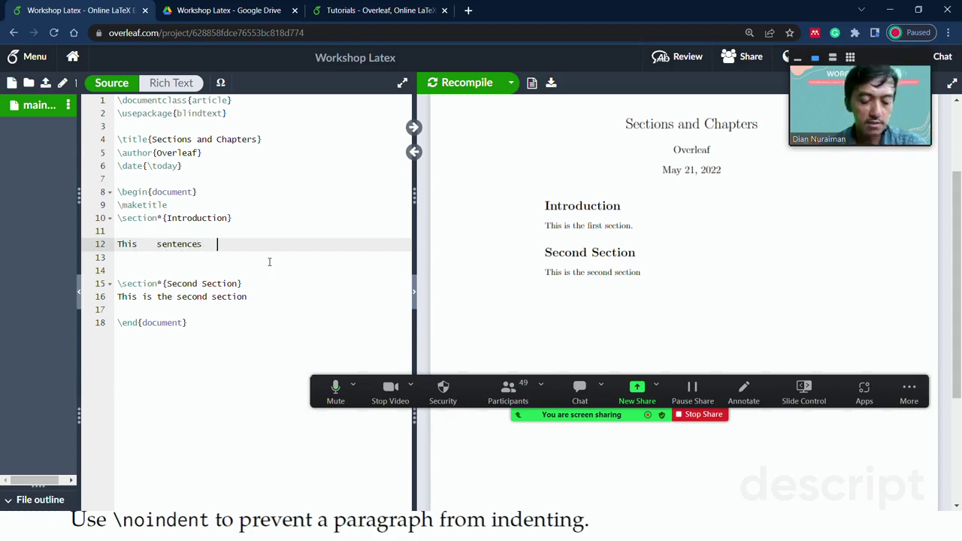
type("will")
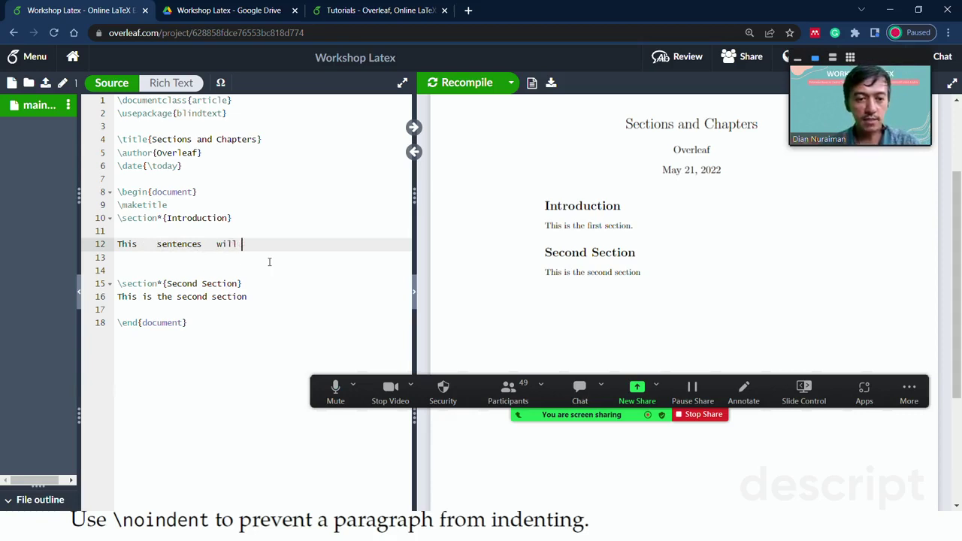
type("    look")
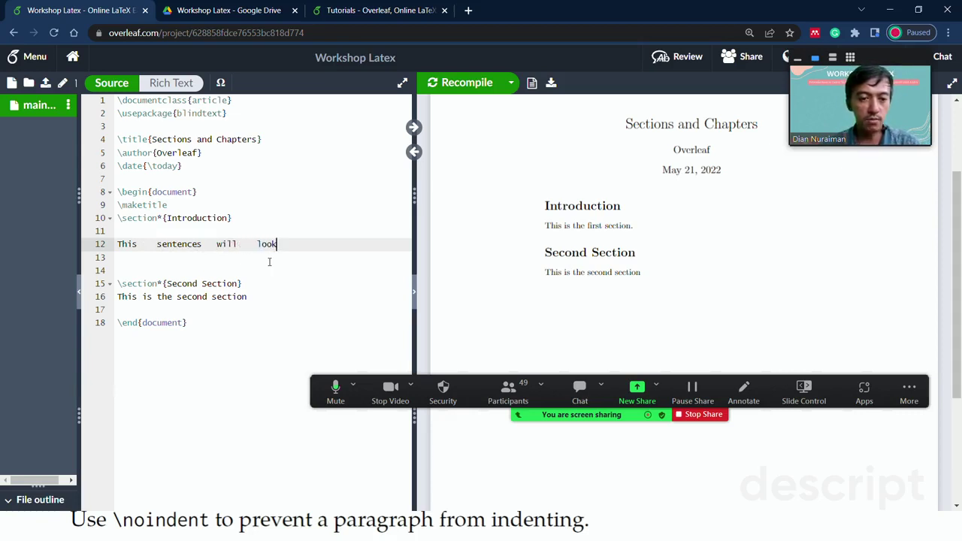
- Continue the sentence on a new line with "like this." and remove the surplus blank line below it
key("Return")
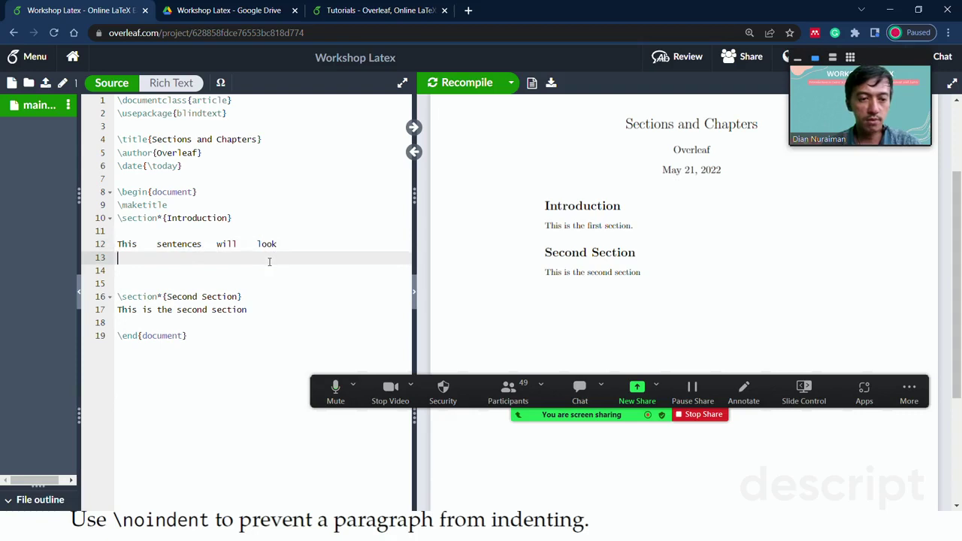
type("like")
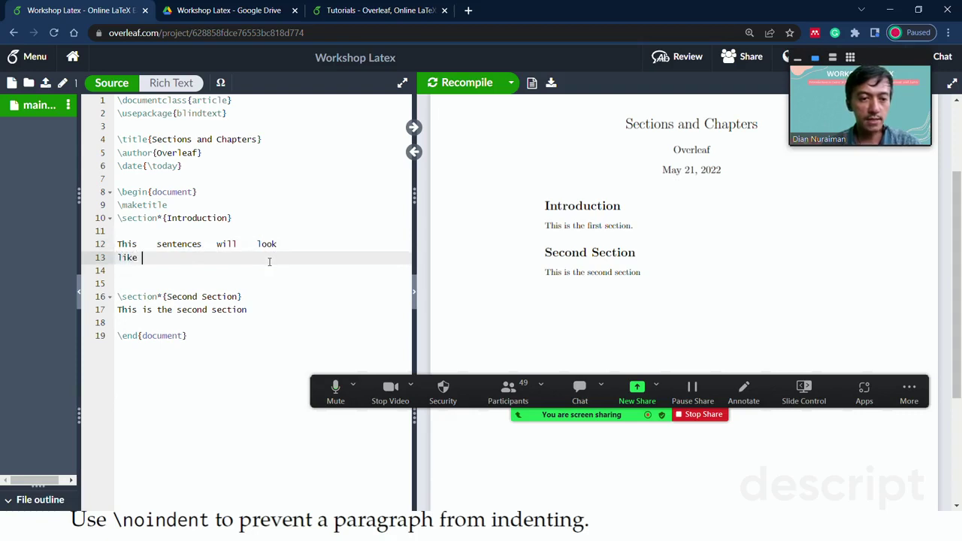
type("  this.")
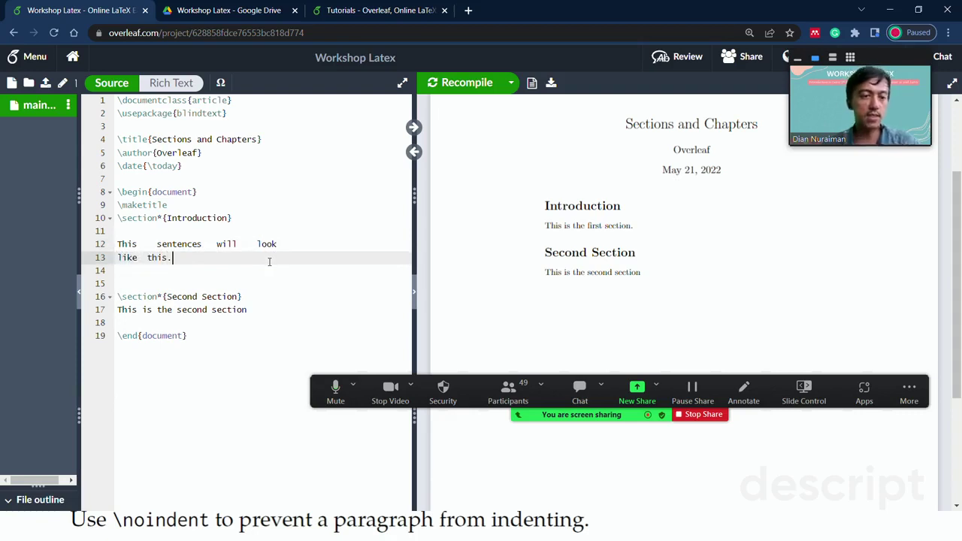
key("Down")
key("BackSpace")
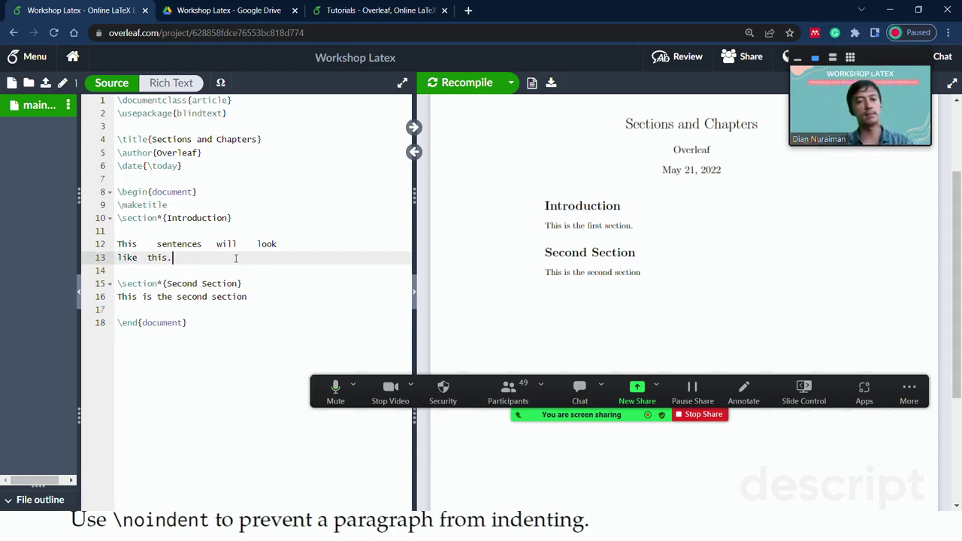
- Recompile the document, zoom in the page, and widen the PDF preview while keeping the source lines visible
left_click(316, 250)
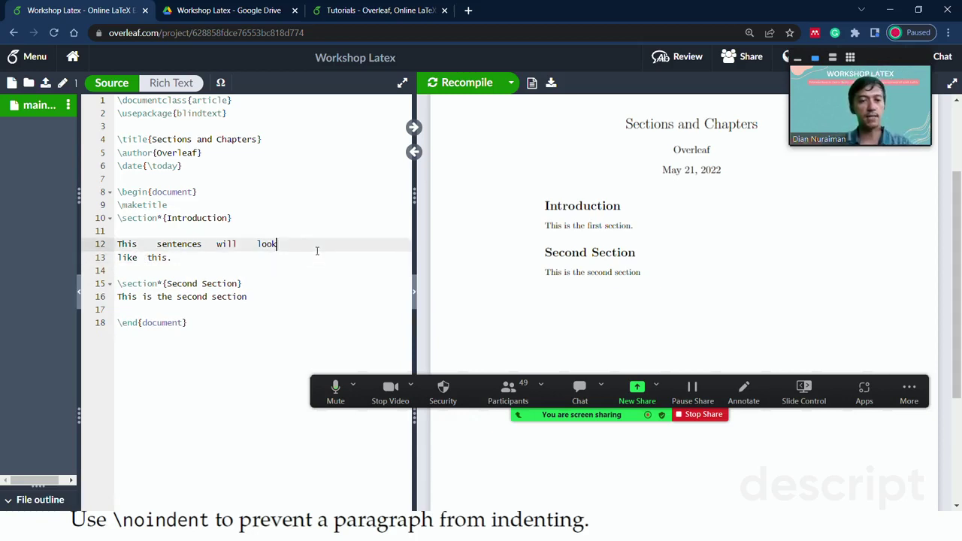
left_click(246, 262)
left_click(160, 270)
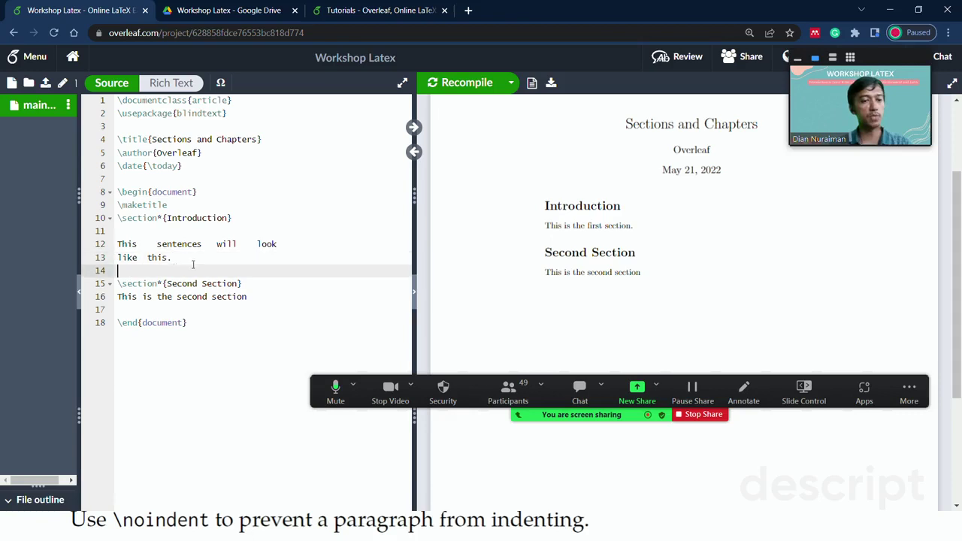
left_click(197, 258)
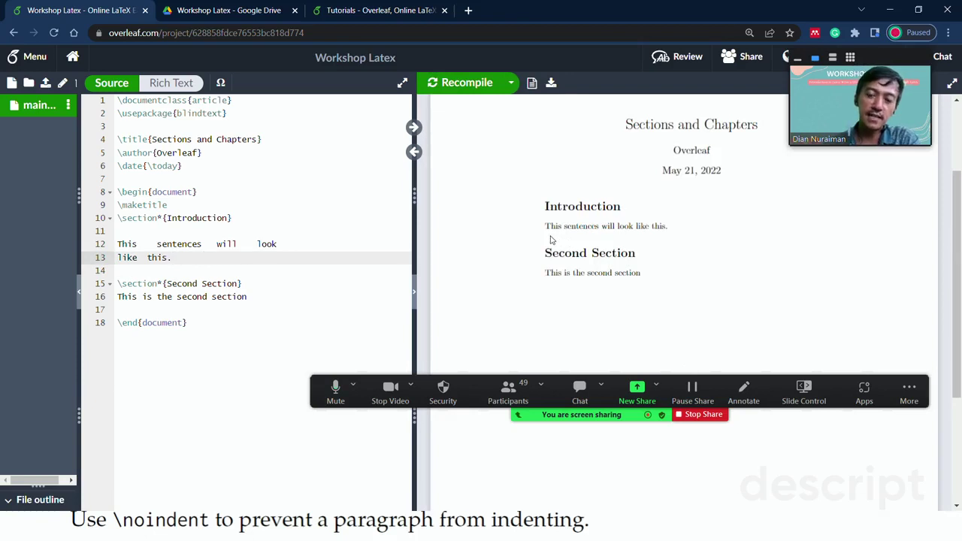
left_click_drag(419, 258, 316, 258)
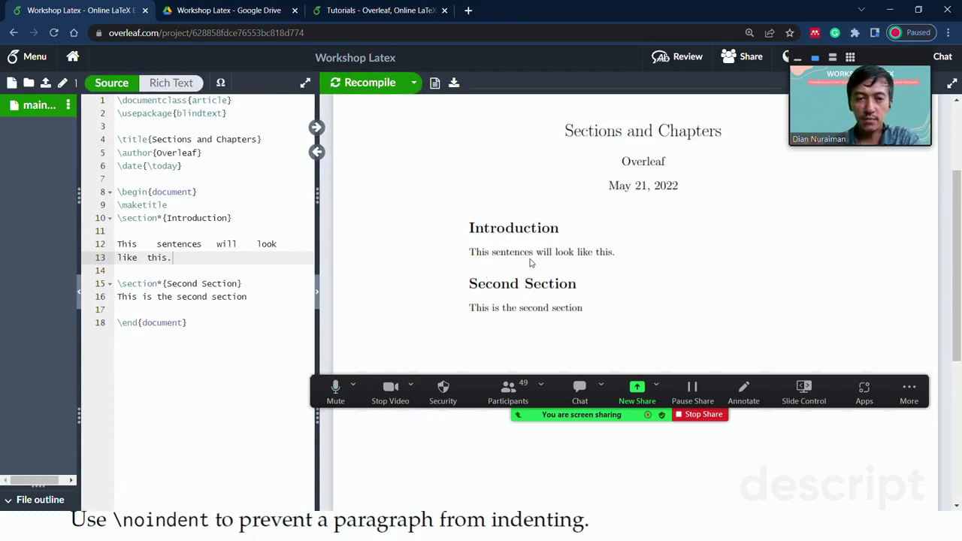
key("ctrl+plus")
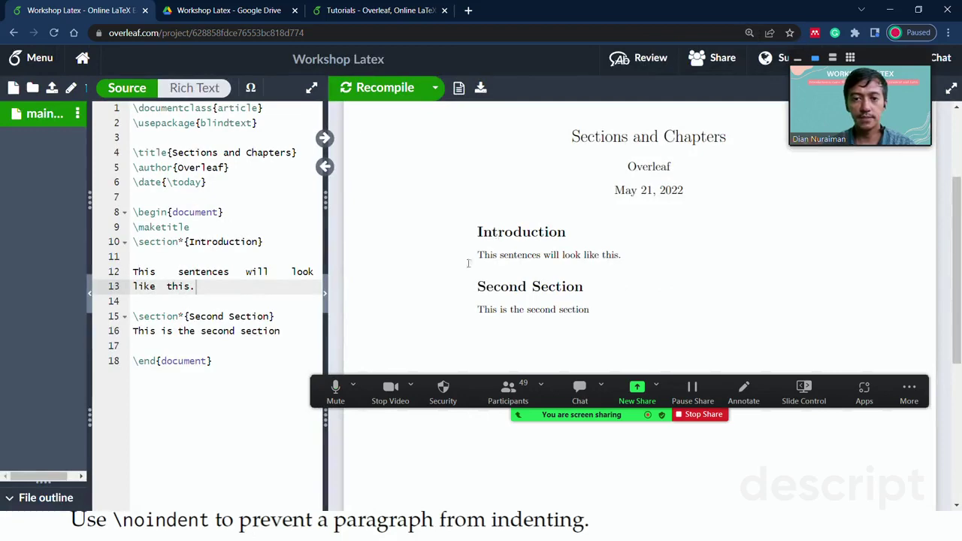
left_click_drag(324, 254, 342, 254)
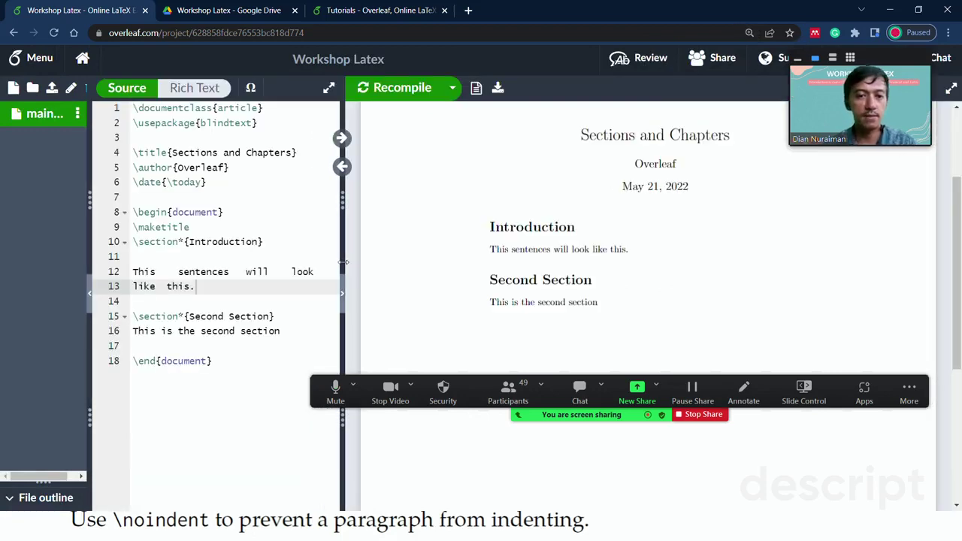
- Review the Spaces and new lines example on the slide and return to the Overleaf project
key("alt+Tab")
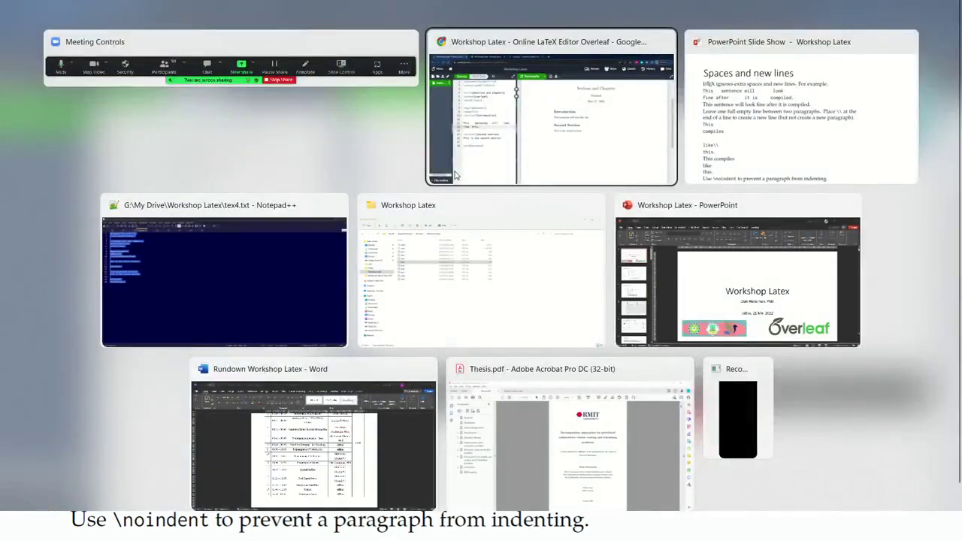
key("alt+Tab")
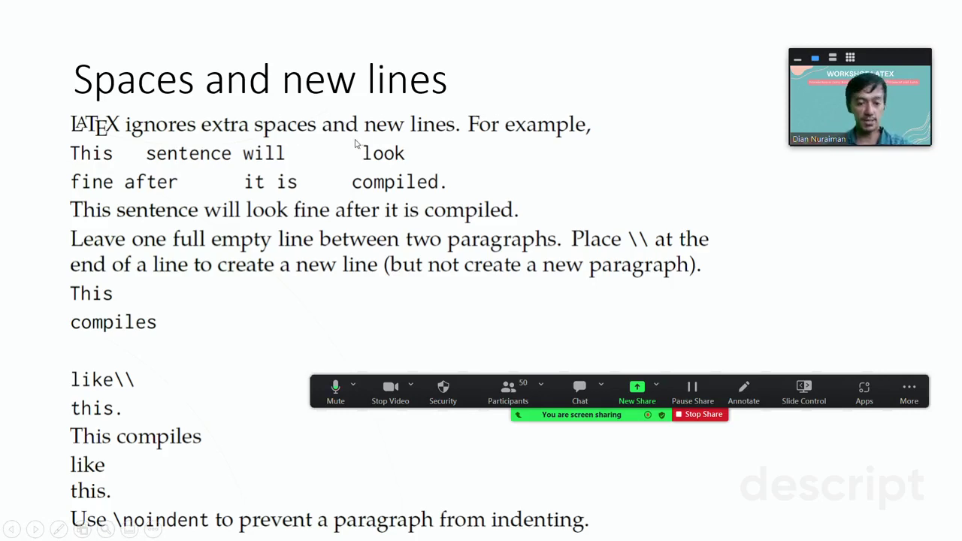
key("alt+Tab")
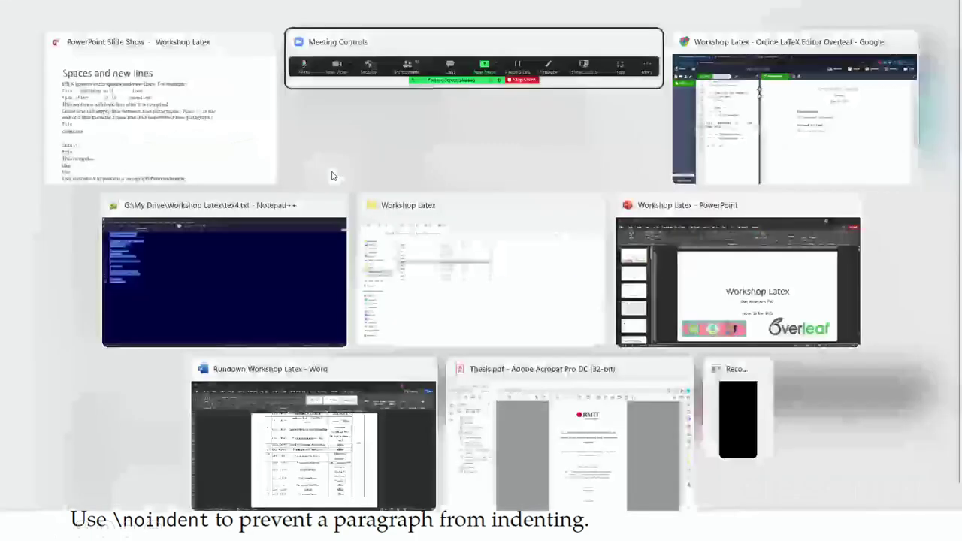
key("alt+Tab")
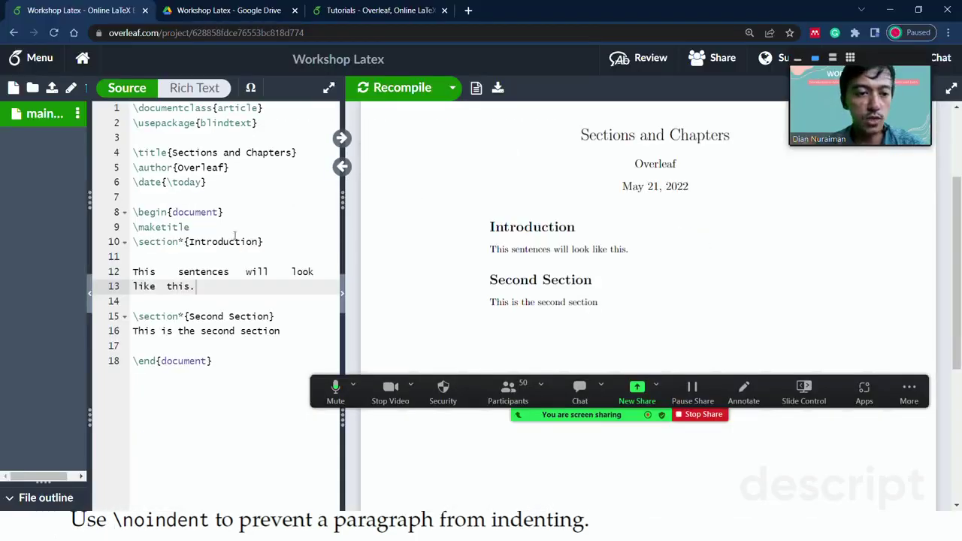
- Highlight the extra spaces between "This" and "sentences" in the source to compare them with the compiled PDF
left_click_drag(157, 271, 178, 271)
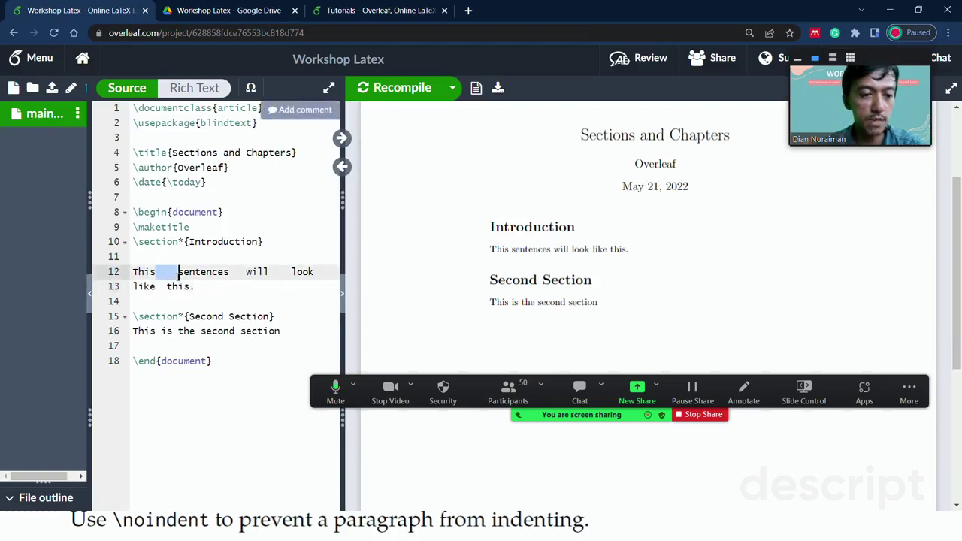
left_click(230, 275)
left_click(225, 286)
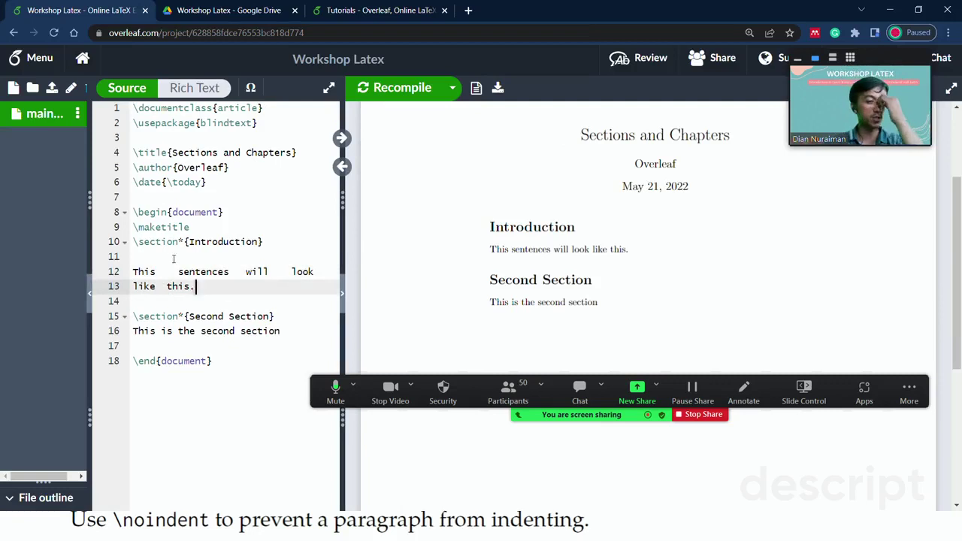
left_click_drag(177, 272, 156, 271)
left_click(233, 287)
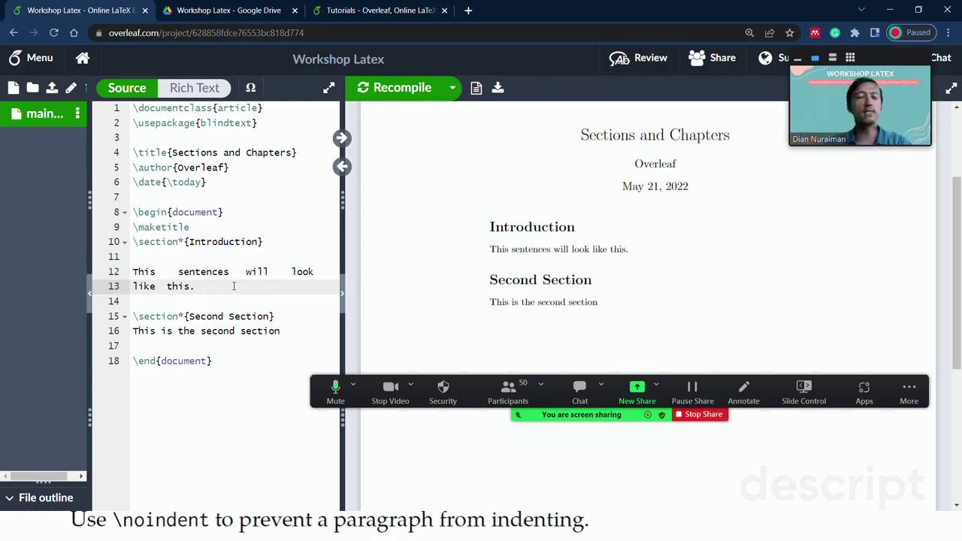
left_click_drag(178, 271, 156, 272)
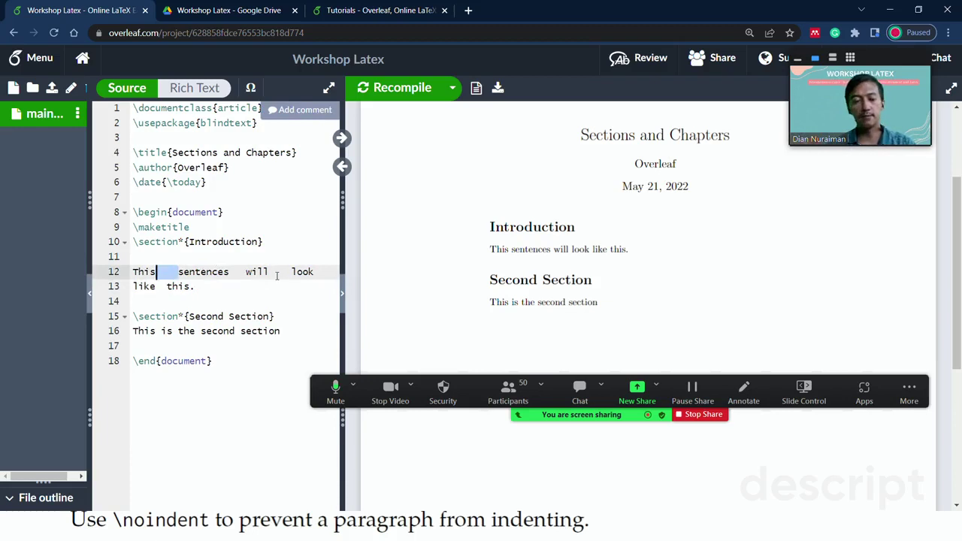
- Widen the source pane, append the line break \\ after "look" in the Introduction sentence, and recompile
left_click(323, 272)
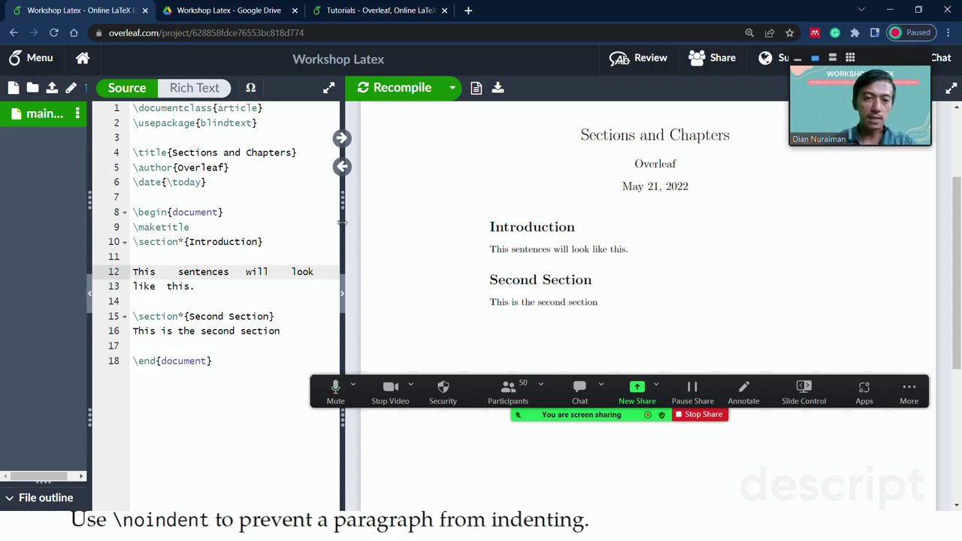
left_click_drag(342, 226, 375, 225)
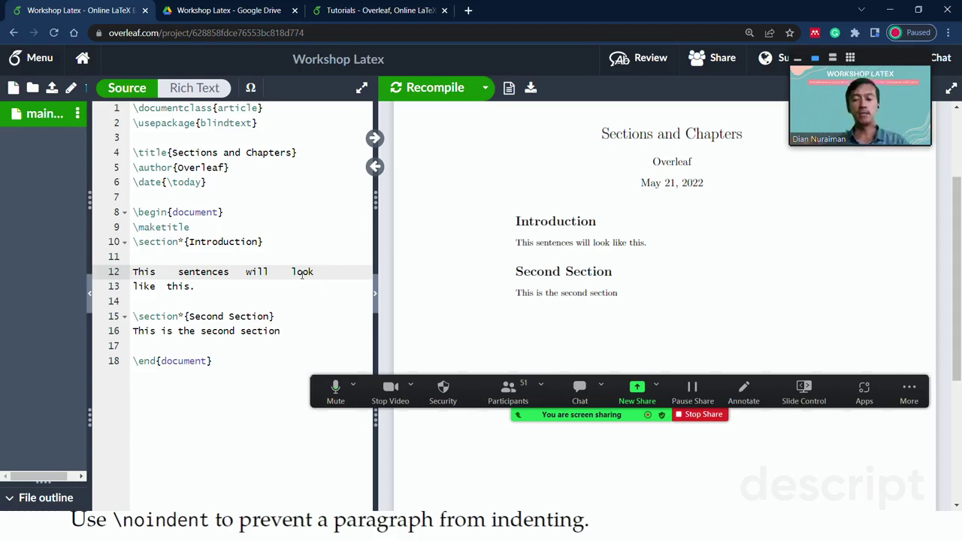
type("\\\\")
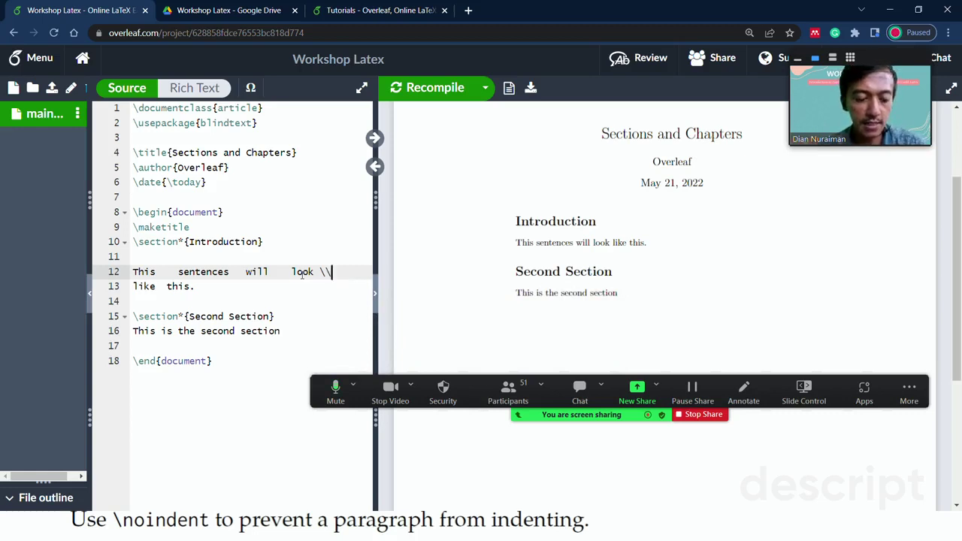
key("ctrl+s")
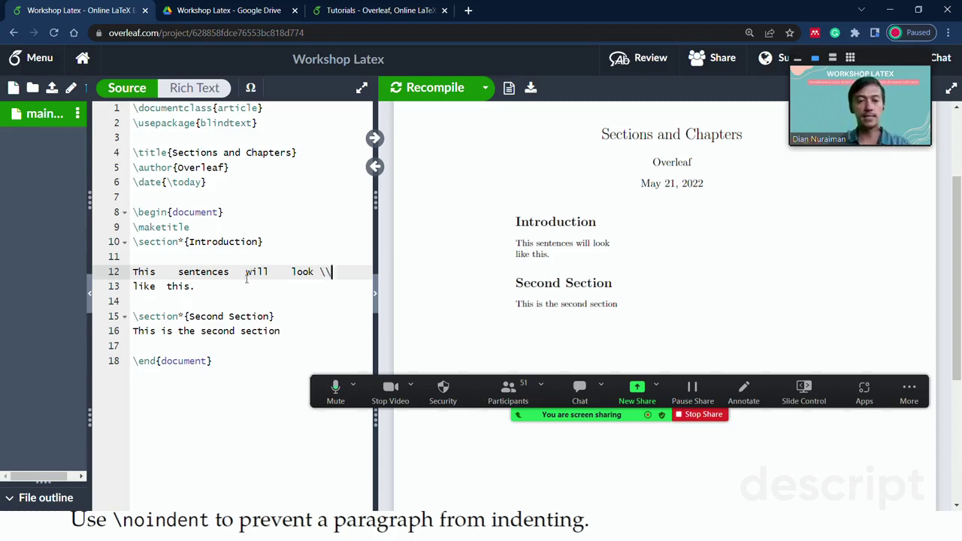
left_click(262, 282)
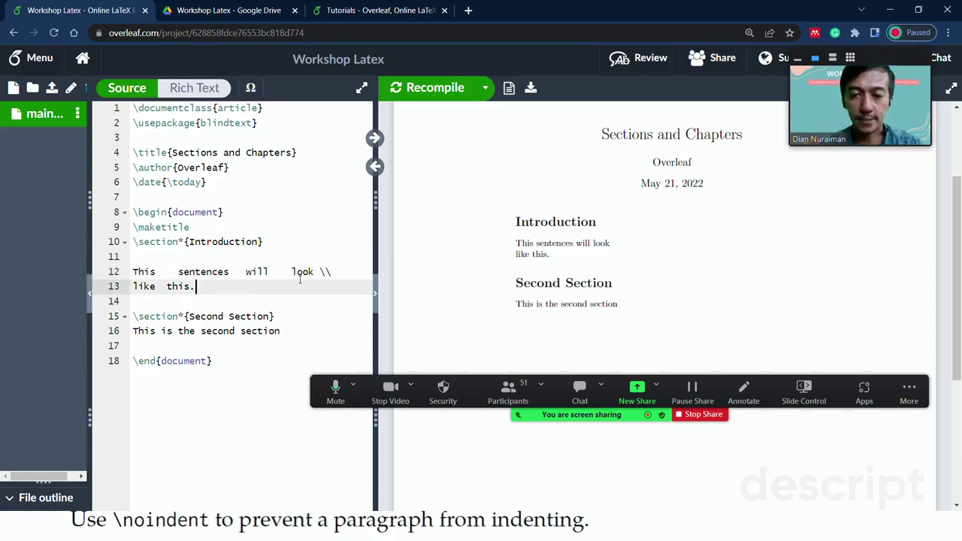
left_click_drag(315, 271, 341, 271)
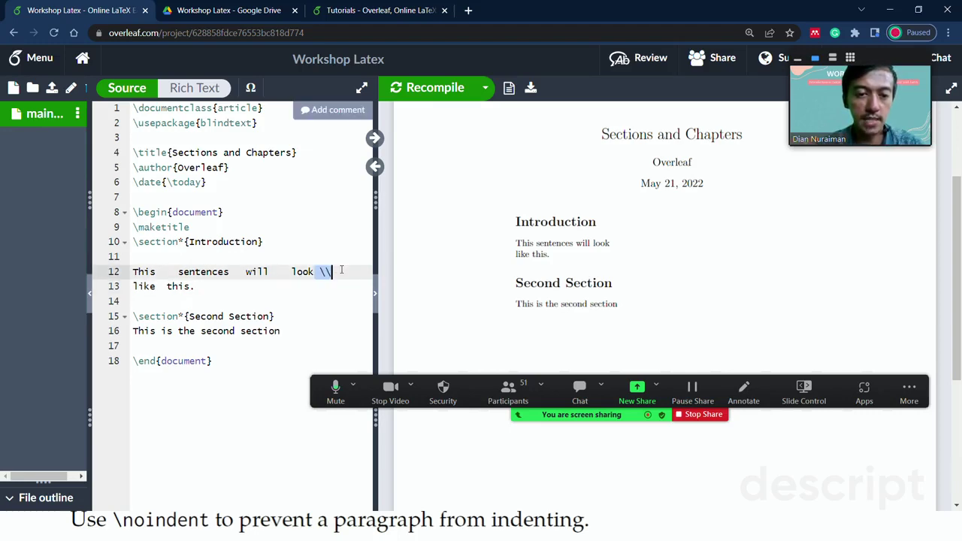
left_click(336, 283)
- Switch to the presentation, advance to the Indentation slide, and return to Overleaf
key("alt+Tab")
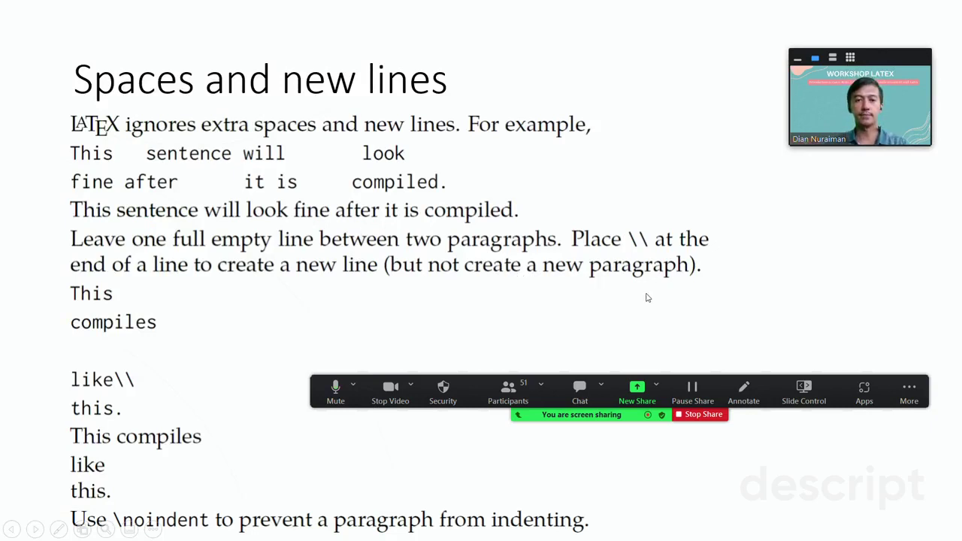
key("Right")
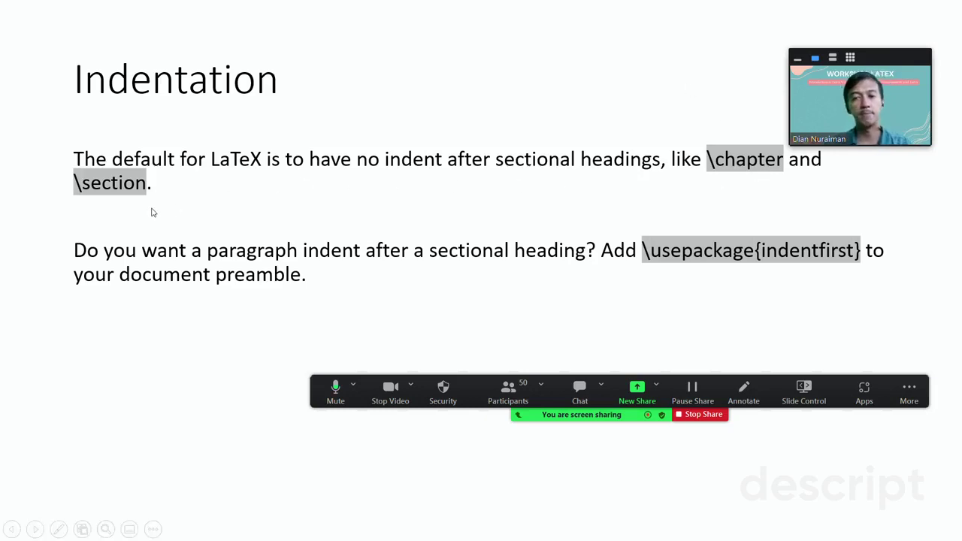
key("alt+Tab")
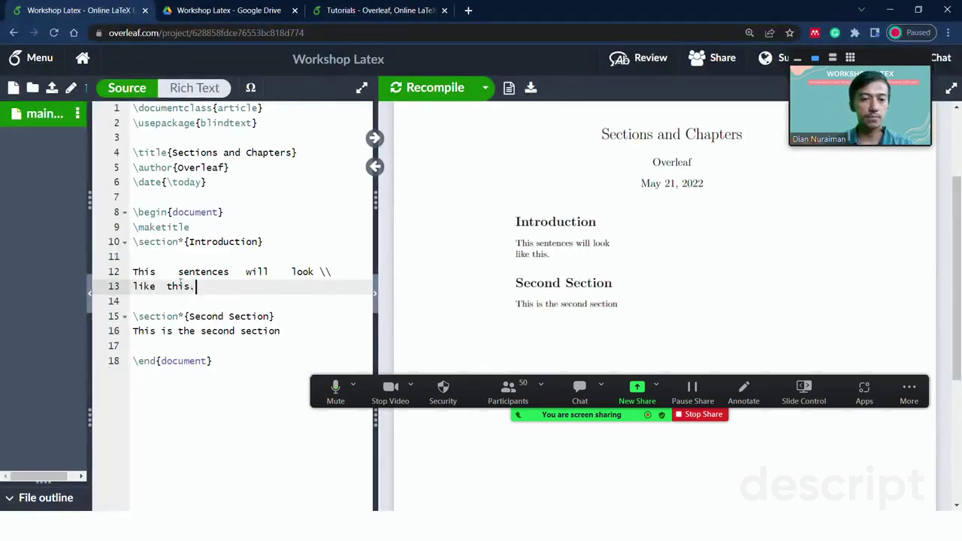
- Remove the \\ line break after "look" in the Introduction sentence and recompile
left_click_drag(318, 271, 338, 272)
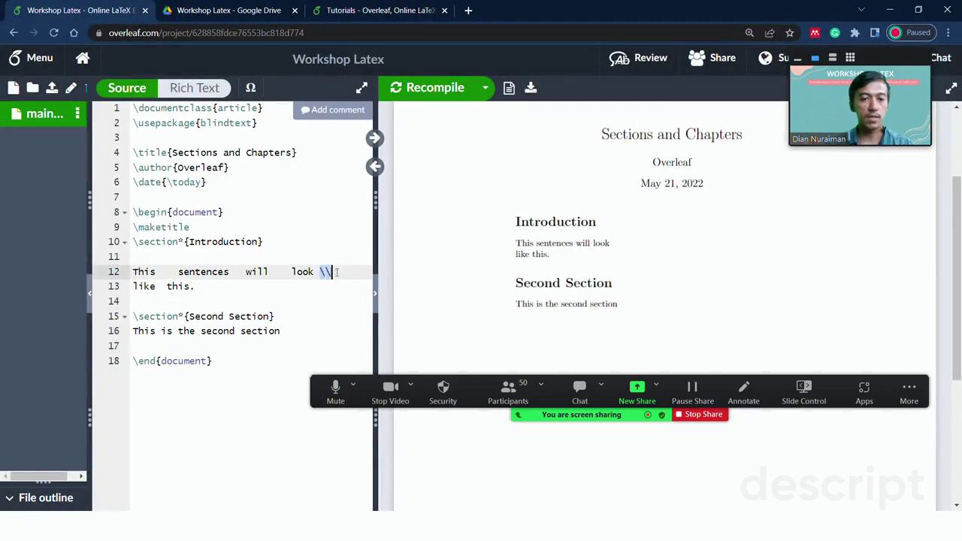
key("BackSpace")
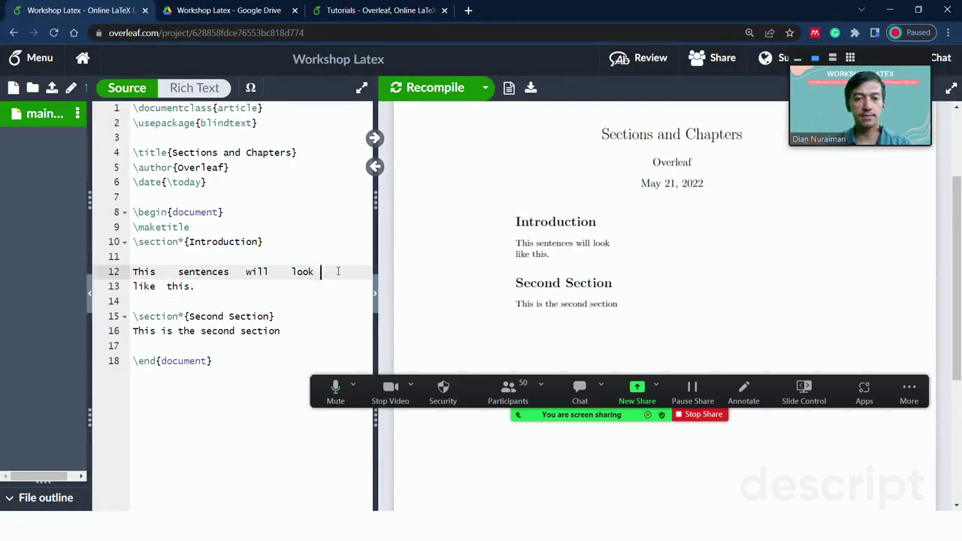
key("ctrl+s")
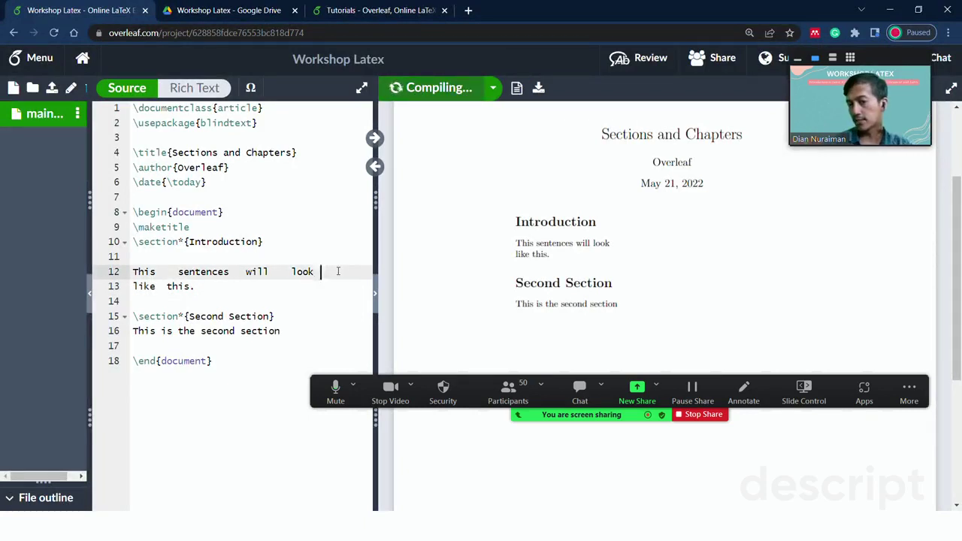
- Add the separate paragraph "This is a new paragraph." after the Introduction sentence, leaving an empty line between them, and recompile
key("Down")
key("Return")
key("Return")
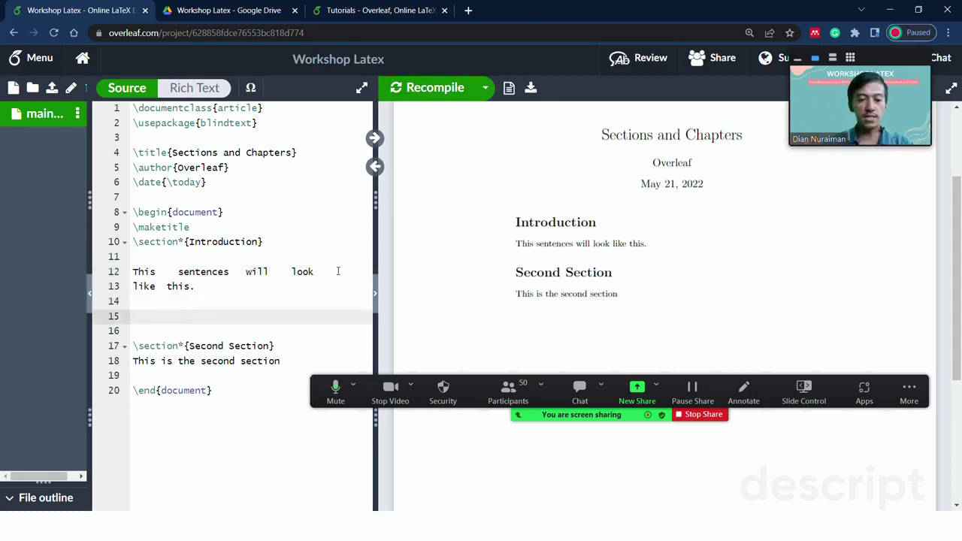
type("This is ")
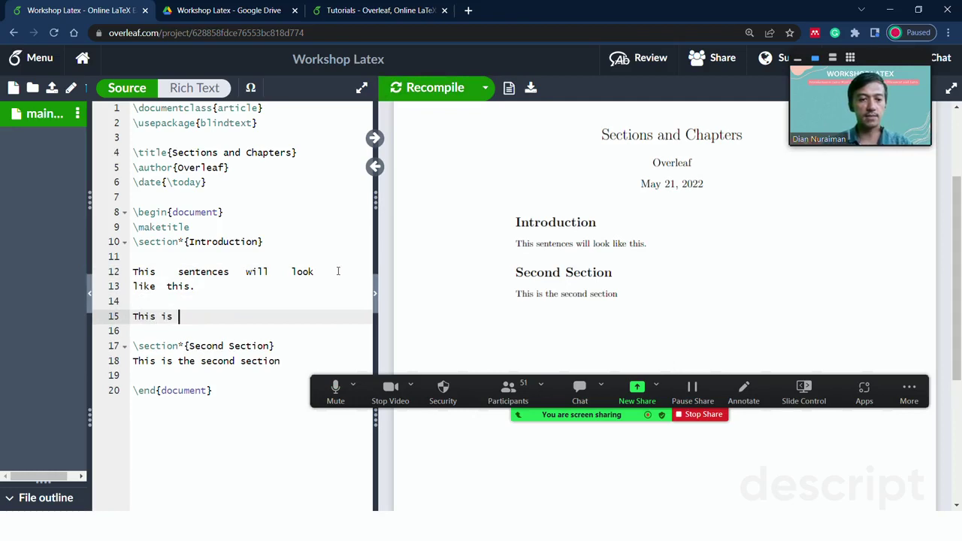
type("paragr")
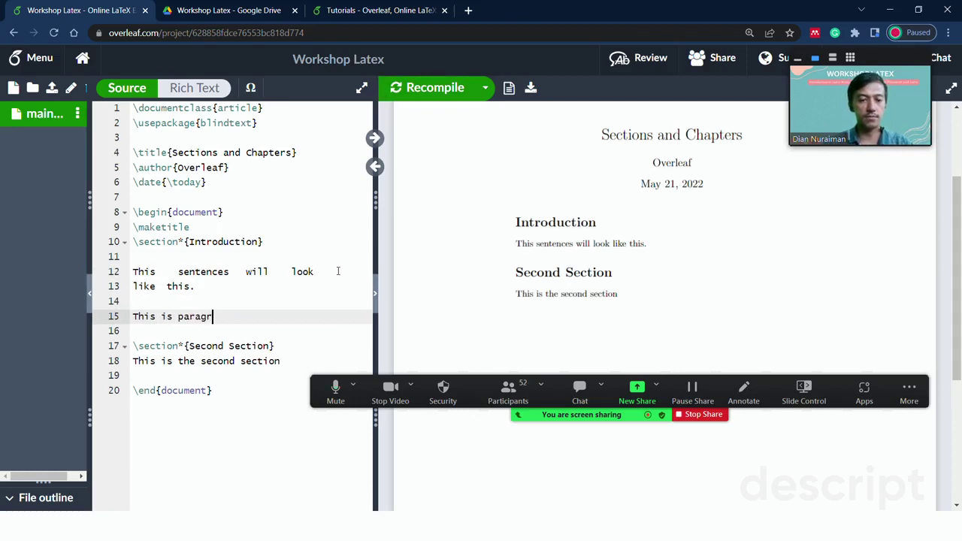
key("BackSpace")
key("BackSpace")
key("BackSpace")
key("BackSpace")
key("BackSpace")
key("BackSpace")
type("a n")
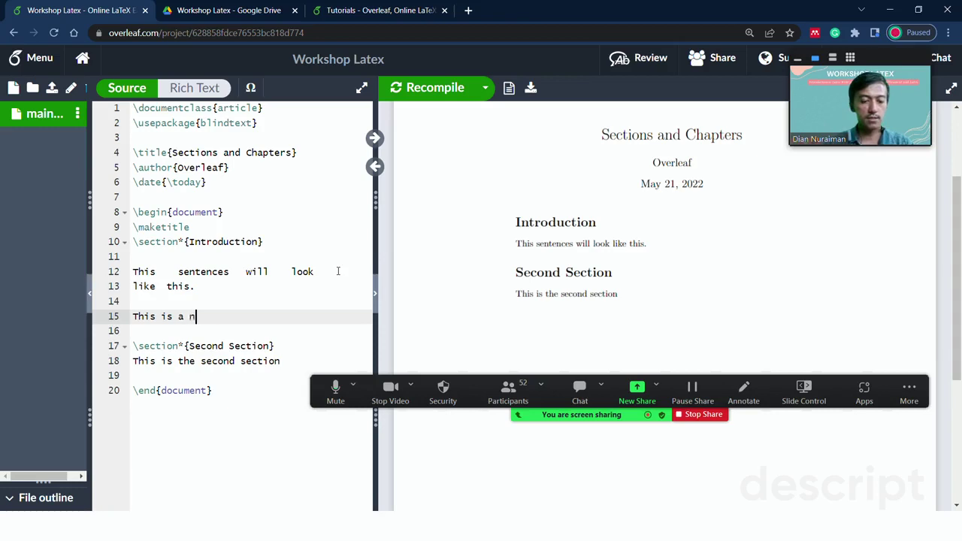
type("ew paragraph.")
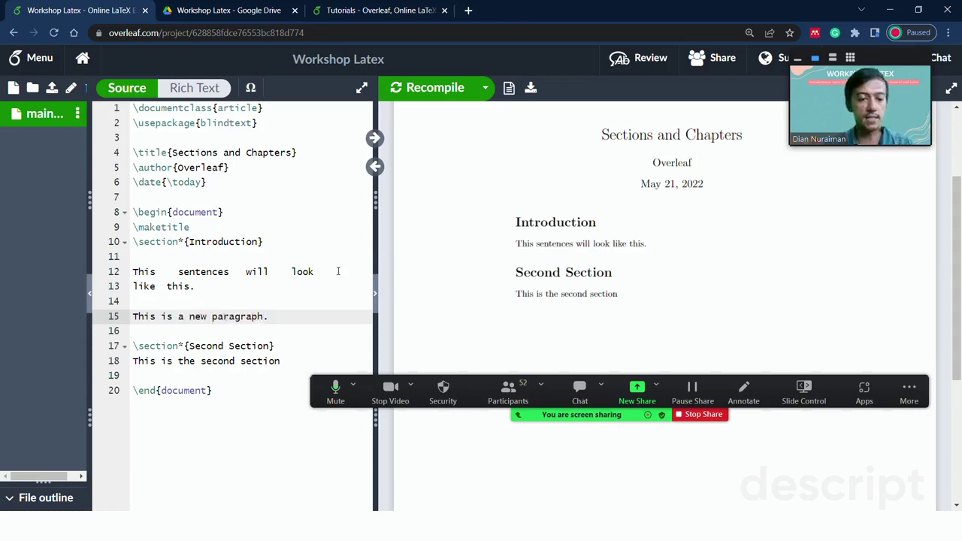
key("ctrl+s")
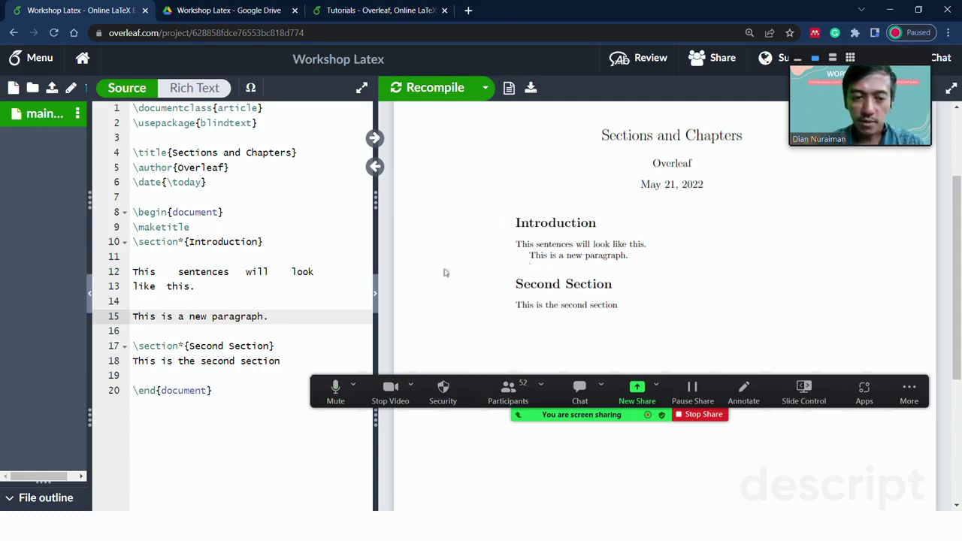
- Replace the second Introduction paragraph with the \blindtext command and recompile
left_click_drag(133, 272, 196, 286)
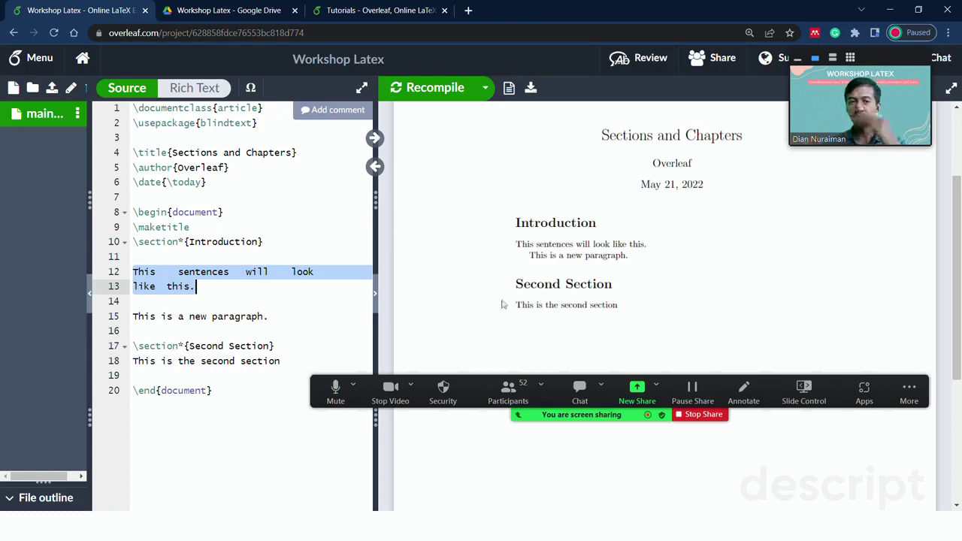
left_click(285, 318)
left_click_drag(284, 318, 114, 316)
type("\\blindtext")
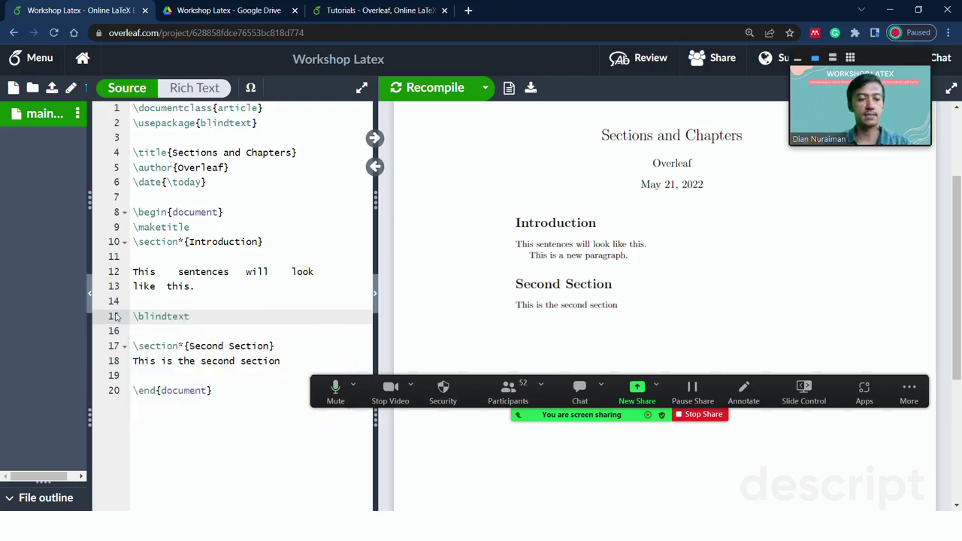
key("ctrl+s")
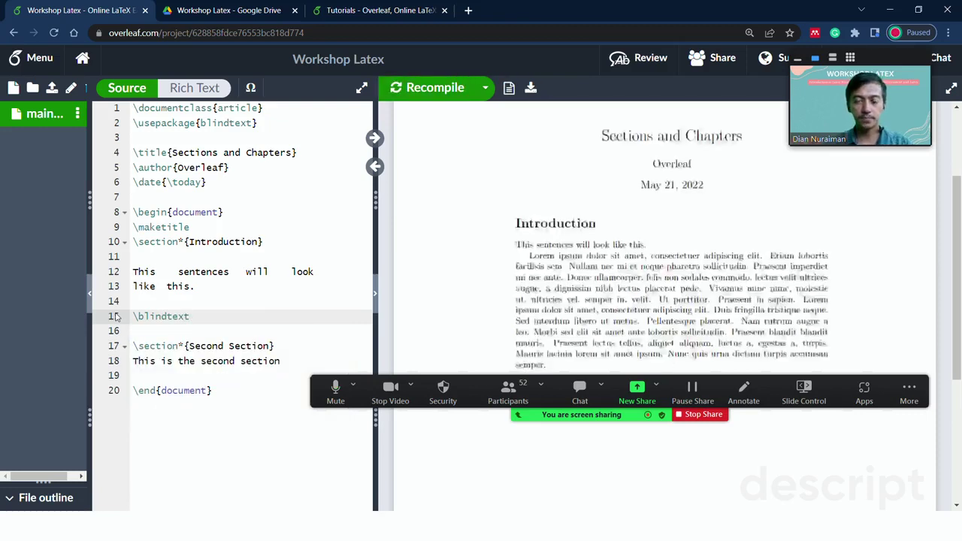
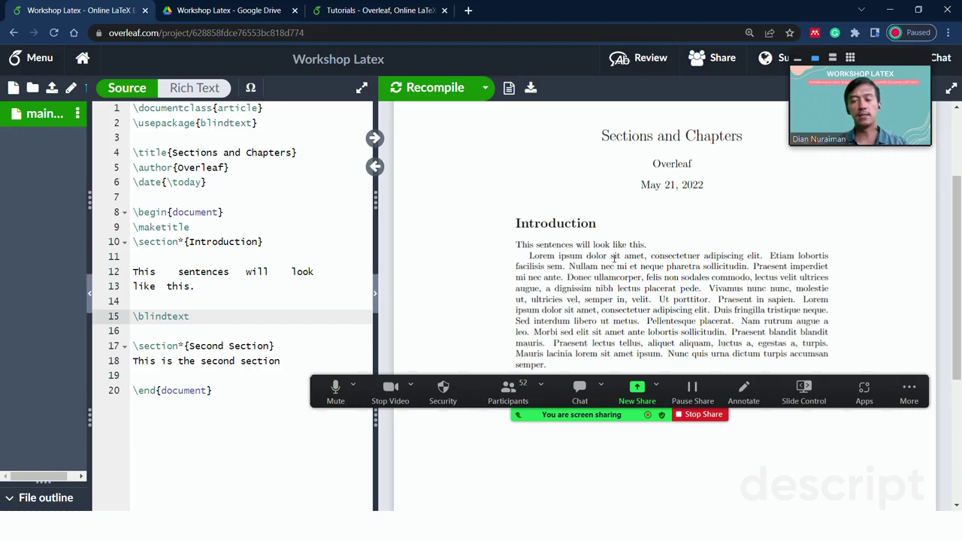
- Consult the Indentation slide in the presentation about indenting after section headings, and return to Overleaf
left_click(188, 256)
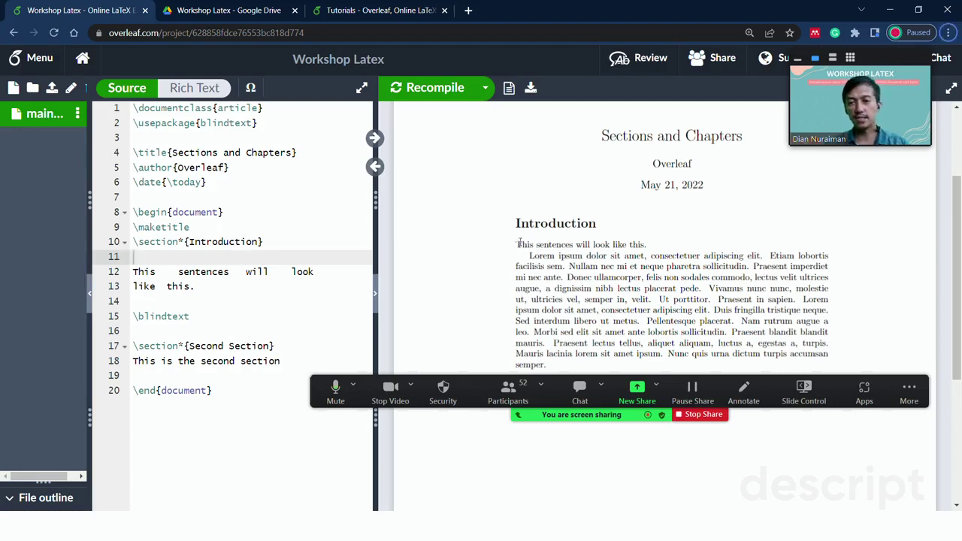
key("alt+Tab")
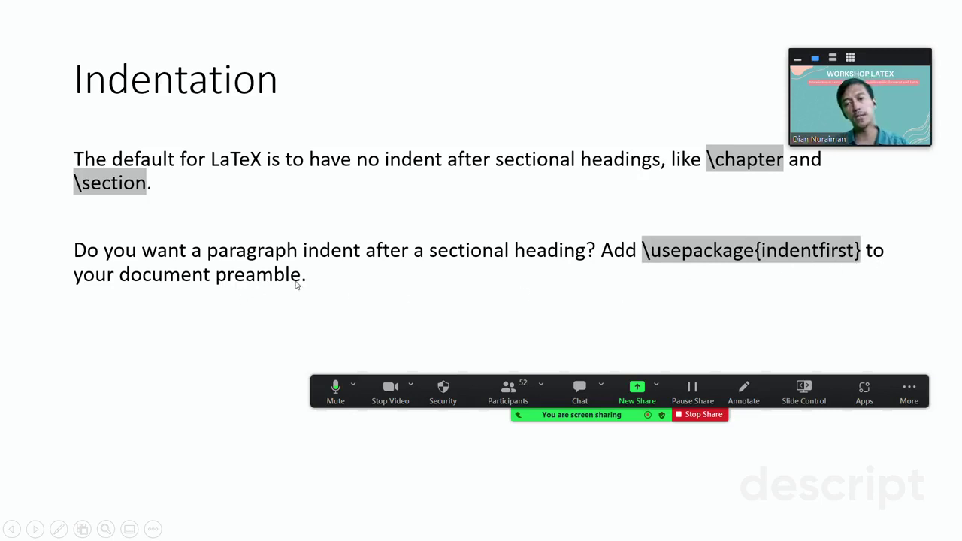
key("alt+Tab")
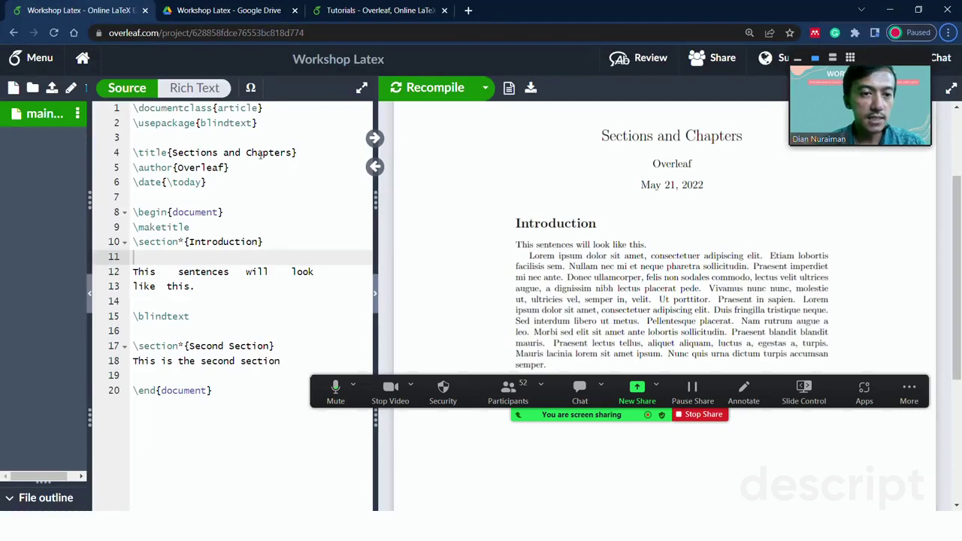
- Load the indentfirst package in the preamble below blindtext, checking its name on the Indentation slide, and recompile
left_click(285, 128)
key("Return")
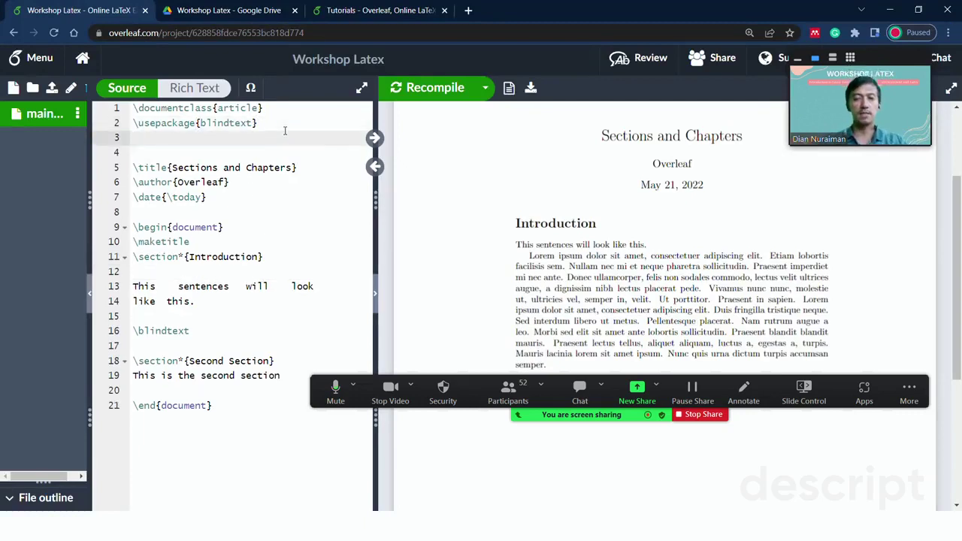
type("\\us")
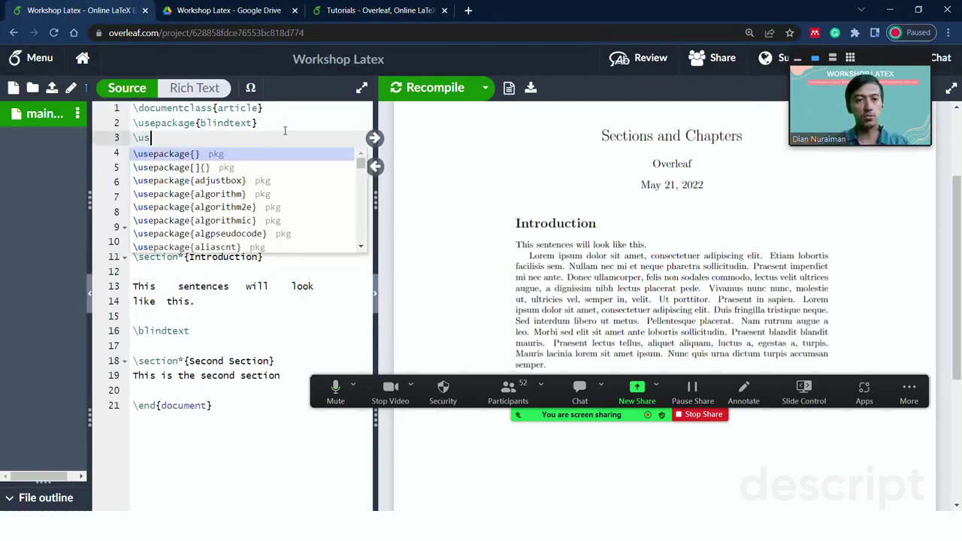
type("e")
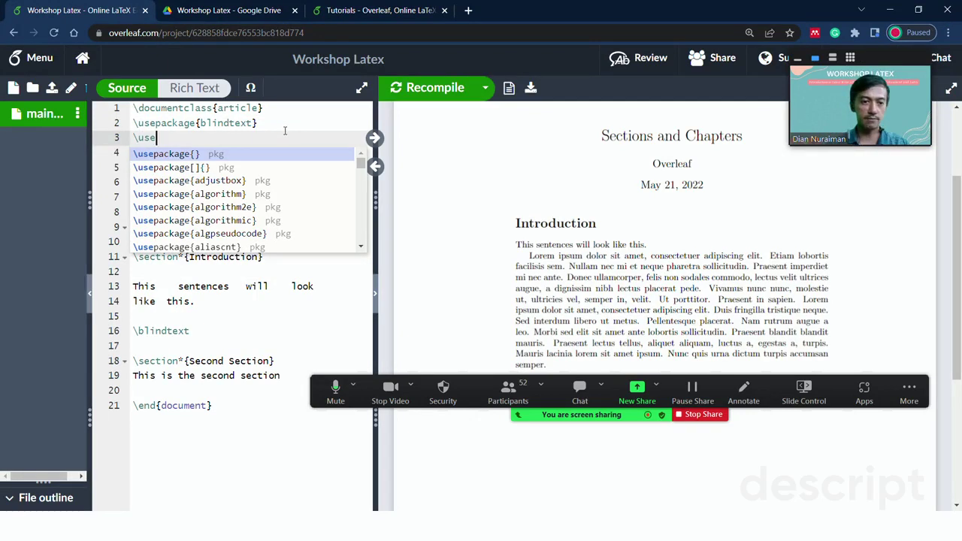
key("Return")
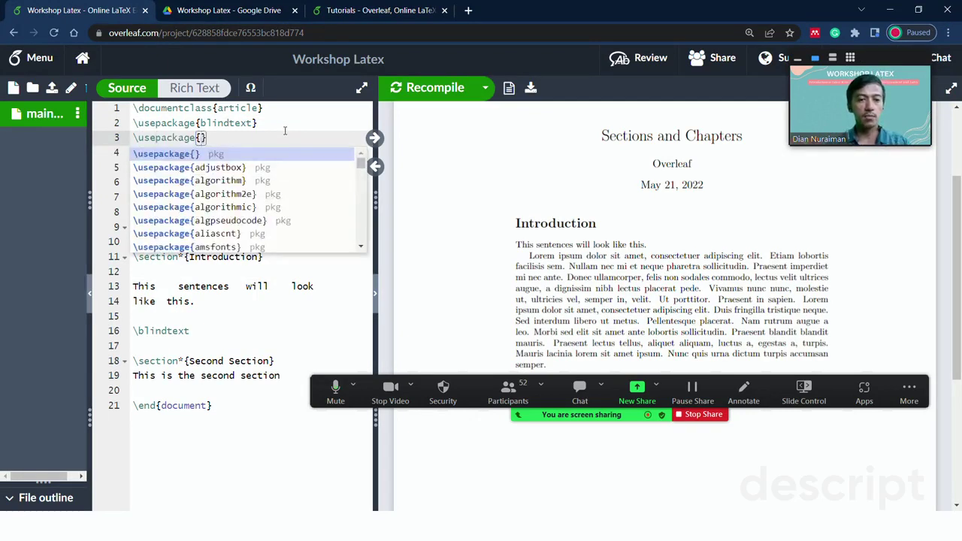
key("alt+Tab")
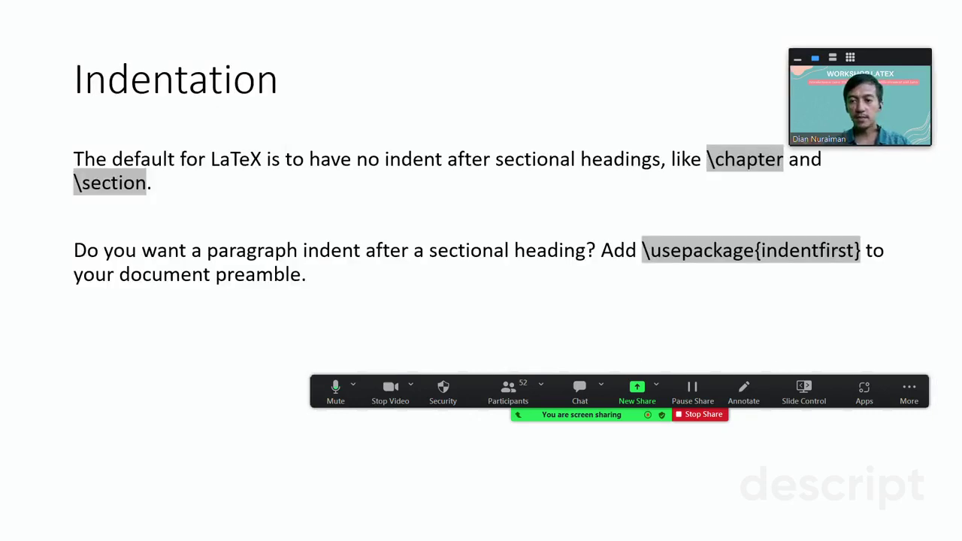
key("alt+Tab")
type("ind")
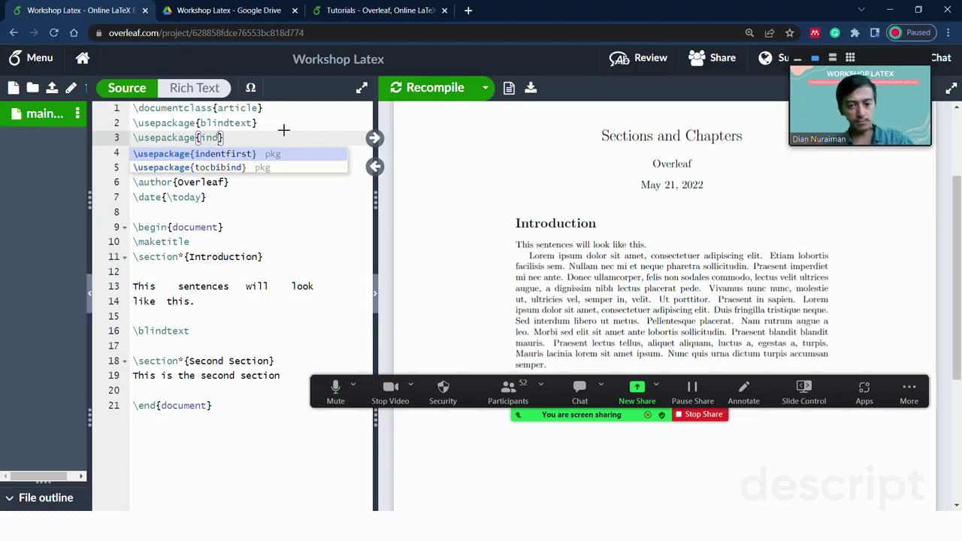
key("Return")
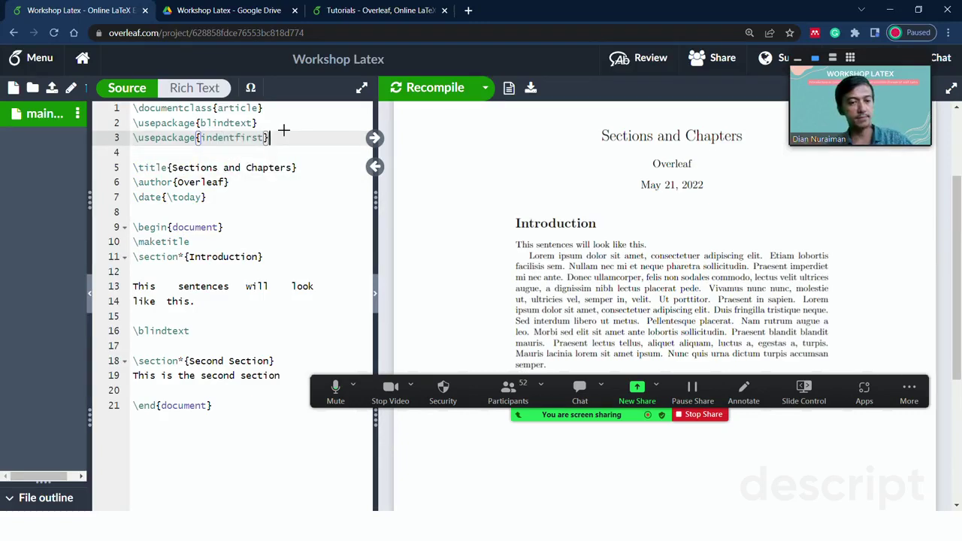
key("ctrl+s")
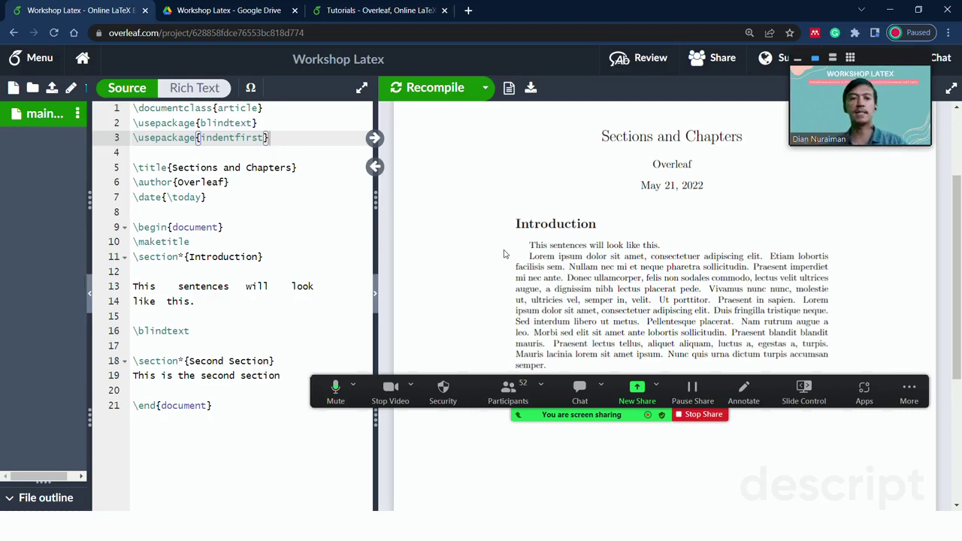
left_click(244, 151)
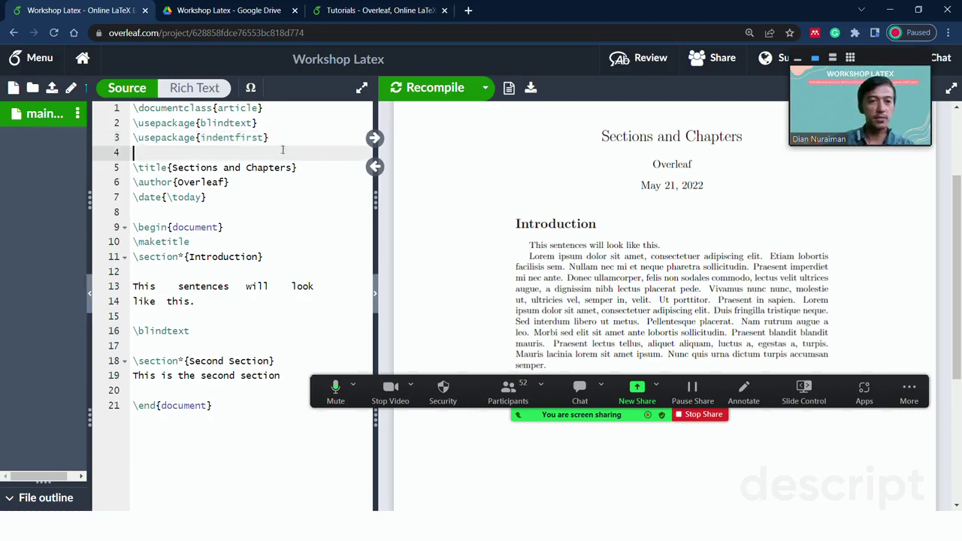
left_click(282, 140)
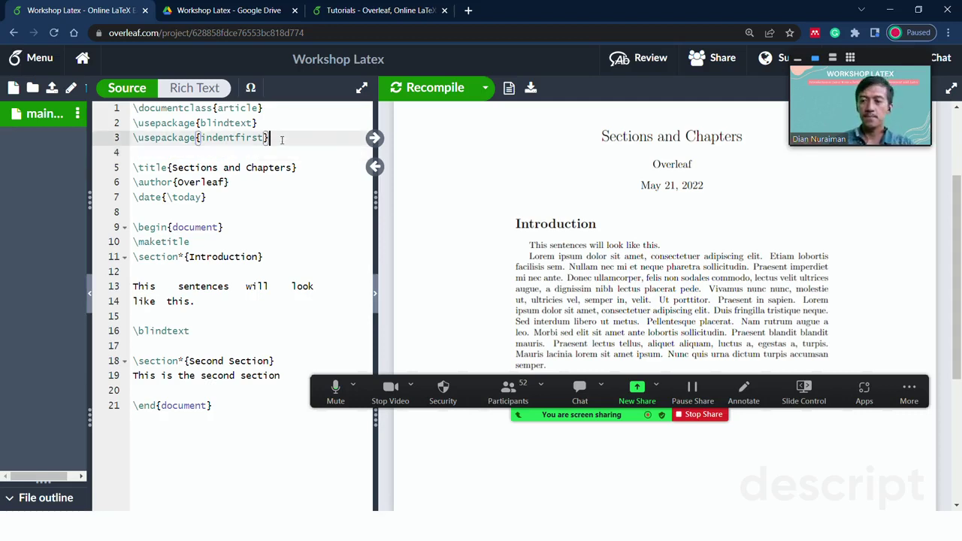
left_click(268, 153)
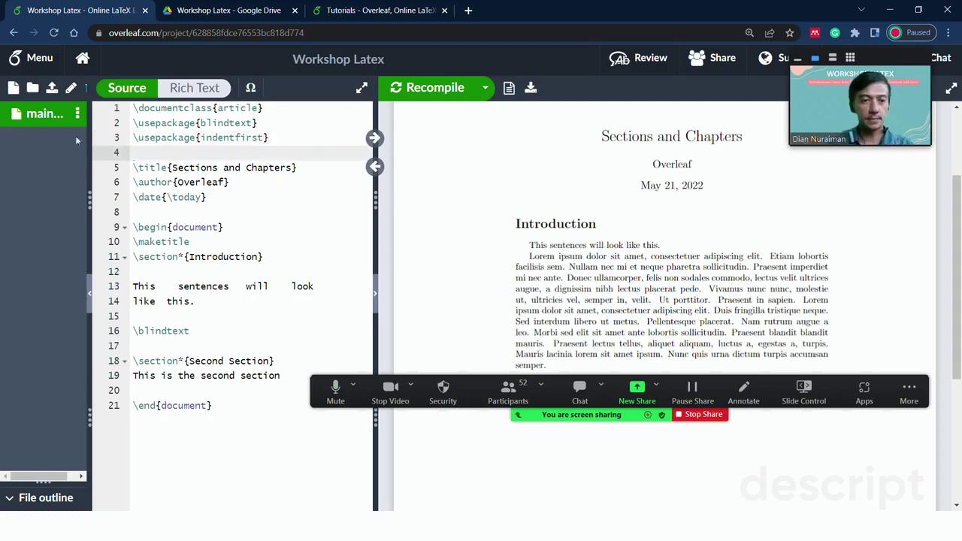
left_click_drag(134, 143, 296, 143)
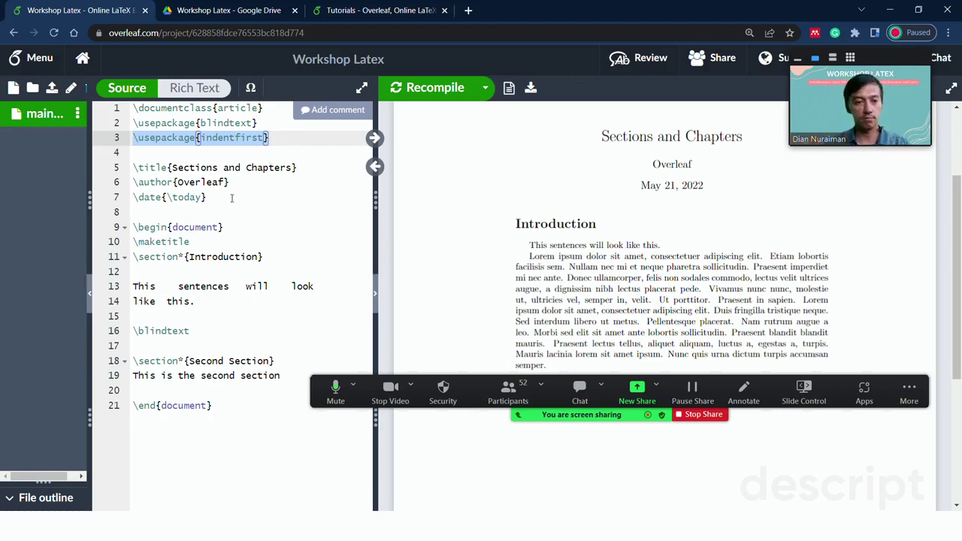
key("BackSpace")
key("BackSpace")
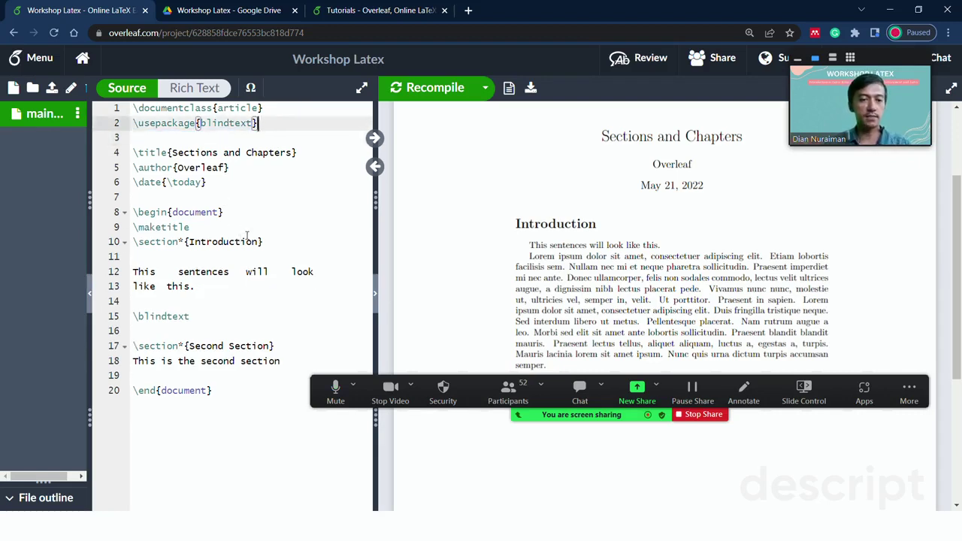
key("ctrl+z")
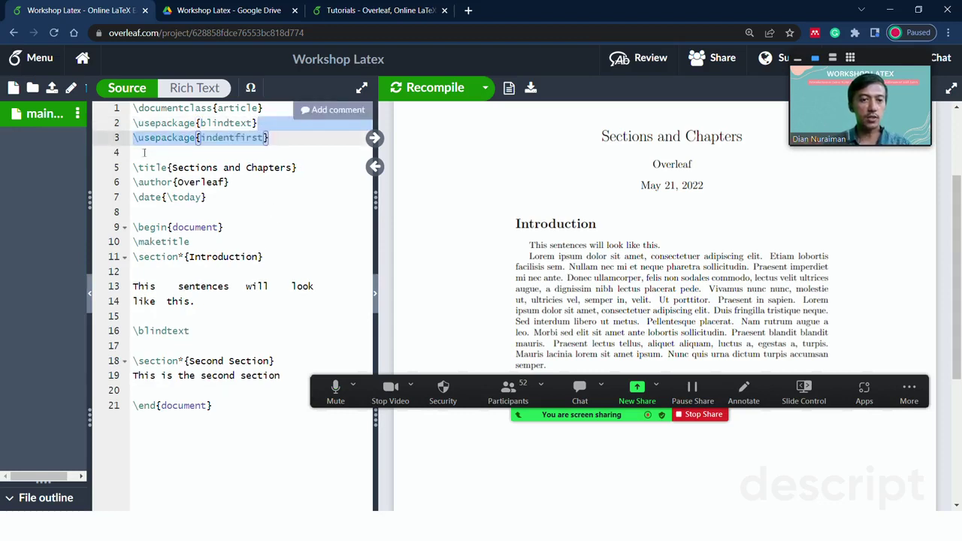
- Comment out the \usepackage{indentfirst} line in the preamble with a % sign and recompile
left_click(144, 152)
key("Up")
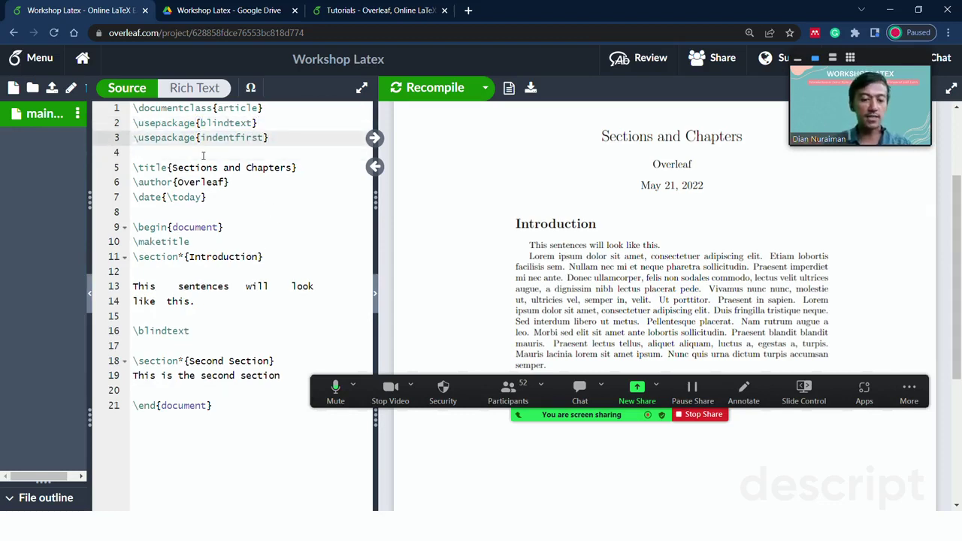
type("%")
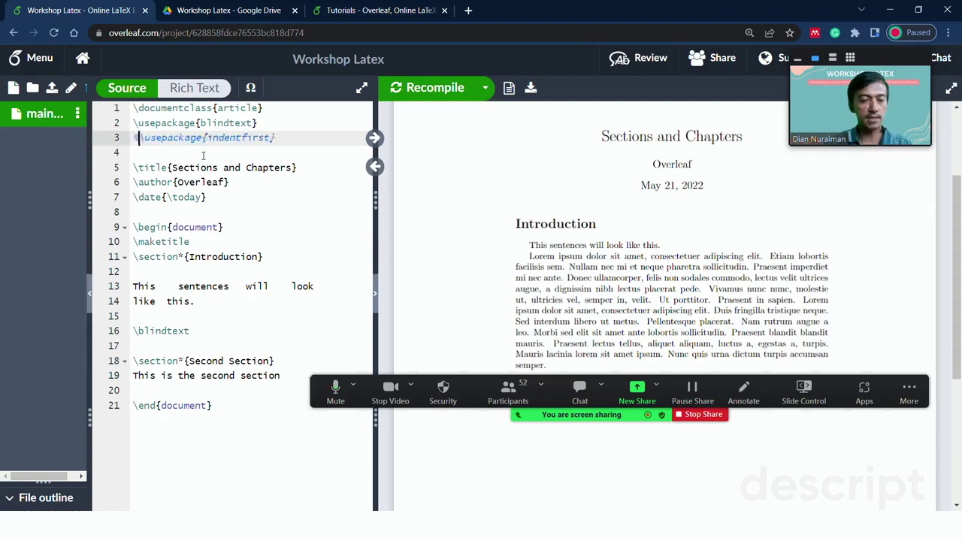
key("Left")
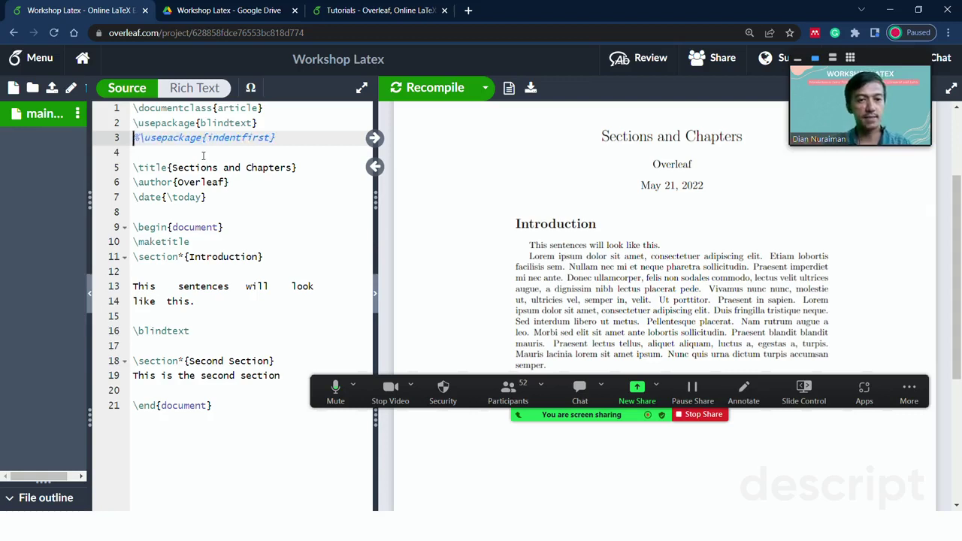
key("Down")
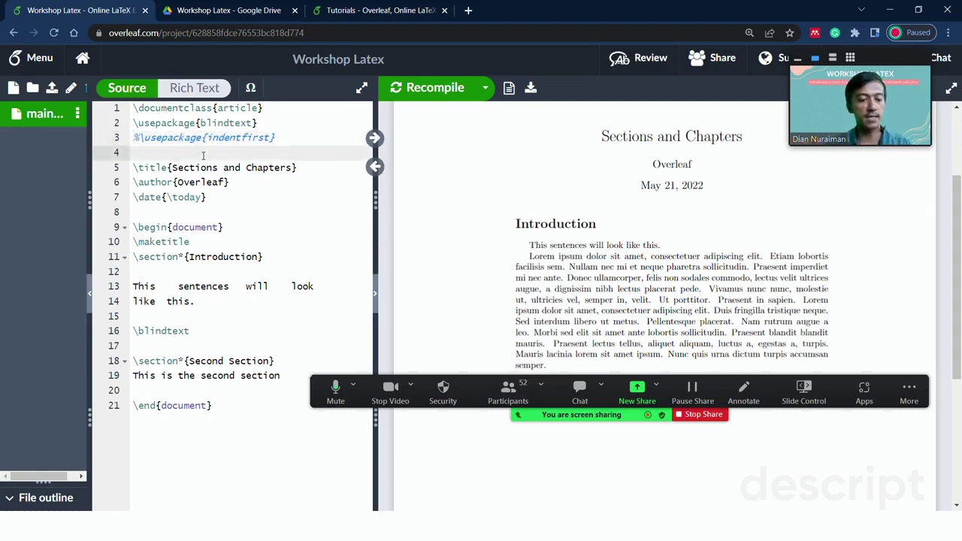
key("ctrl+s")
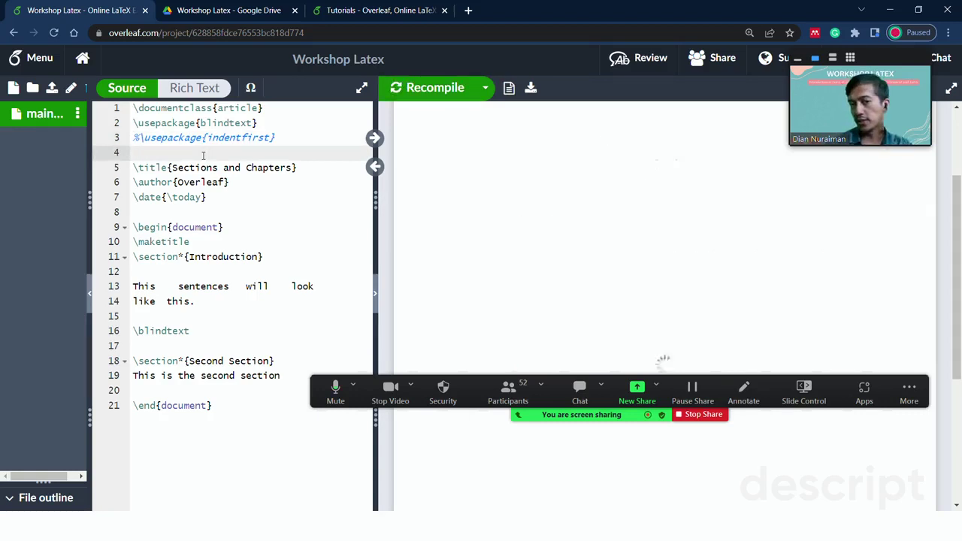
key("Up")
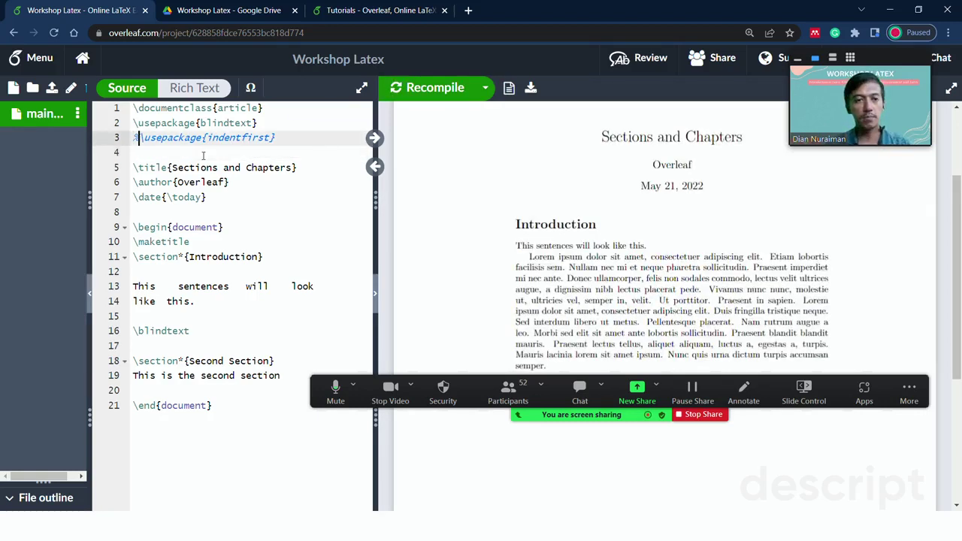
key("shift+Right")
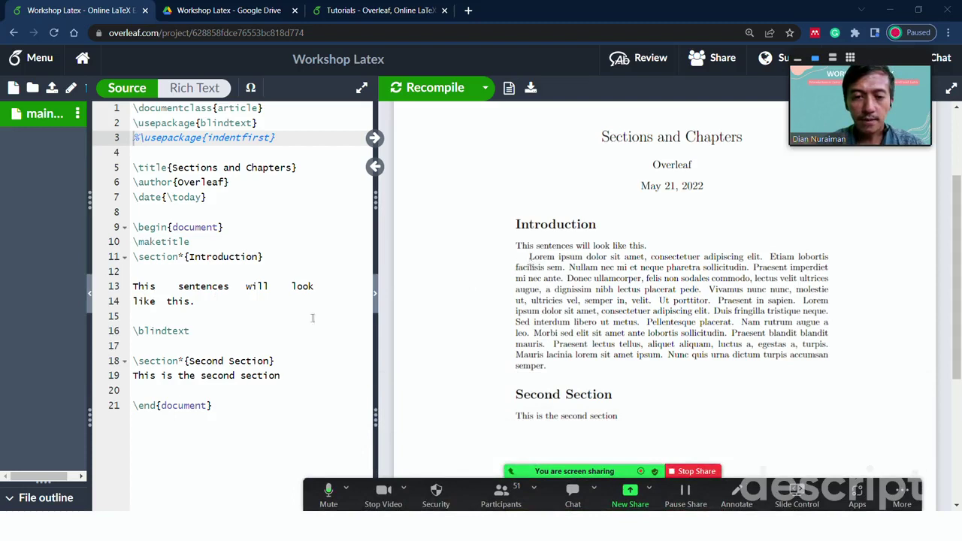
- Add \noindent on the line directly above \blindtext in the Introduction and recompile
left_click(222, 344)
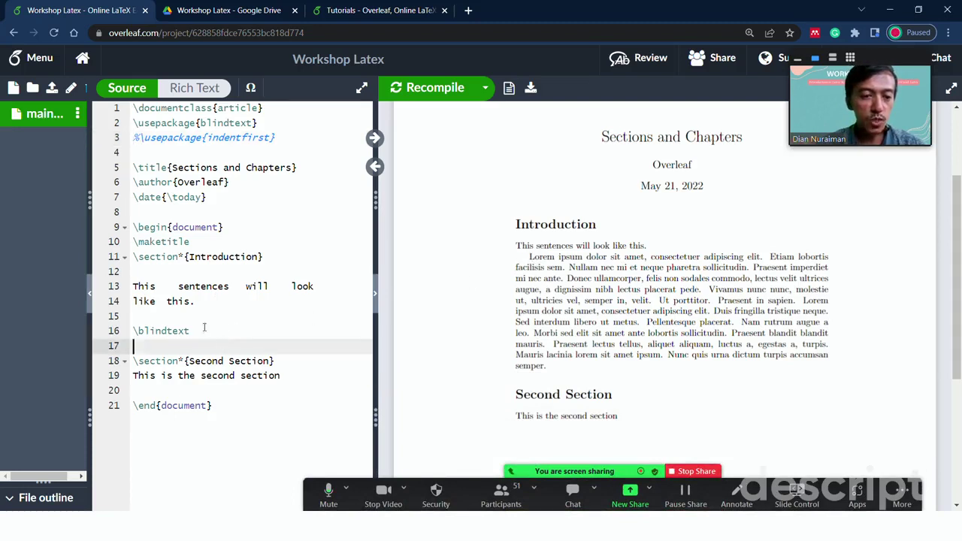
left_click(212, 312)
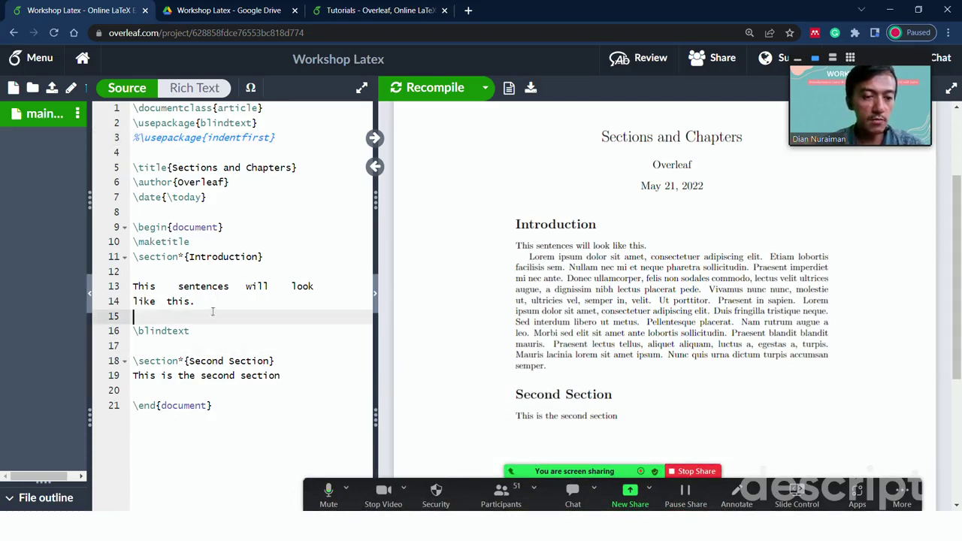
type("\\")
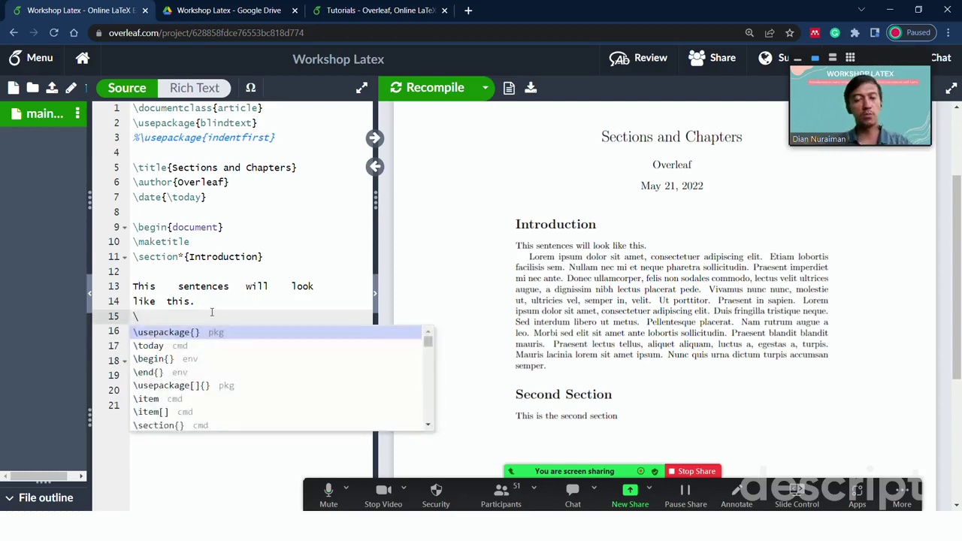
type("no")
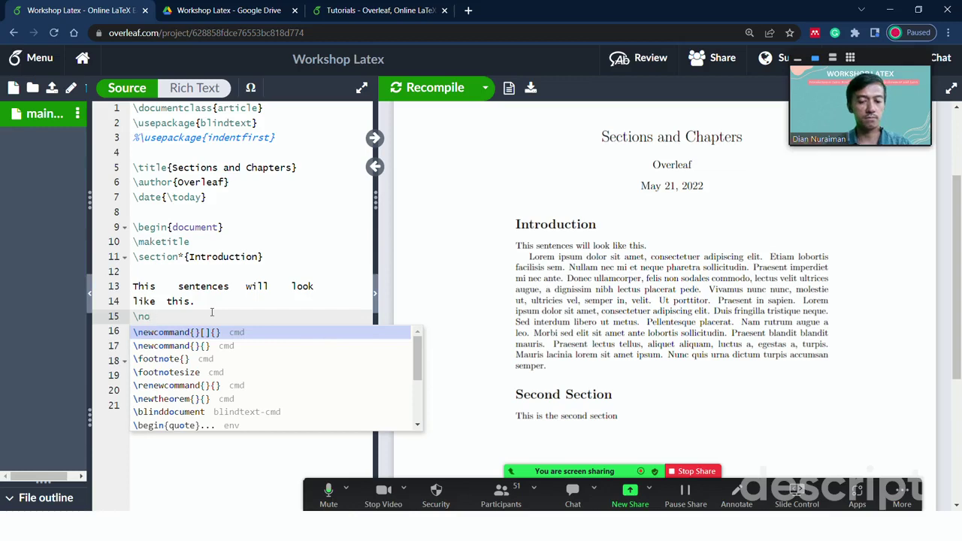
type("indent")
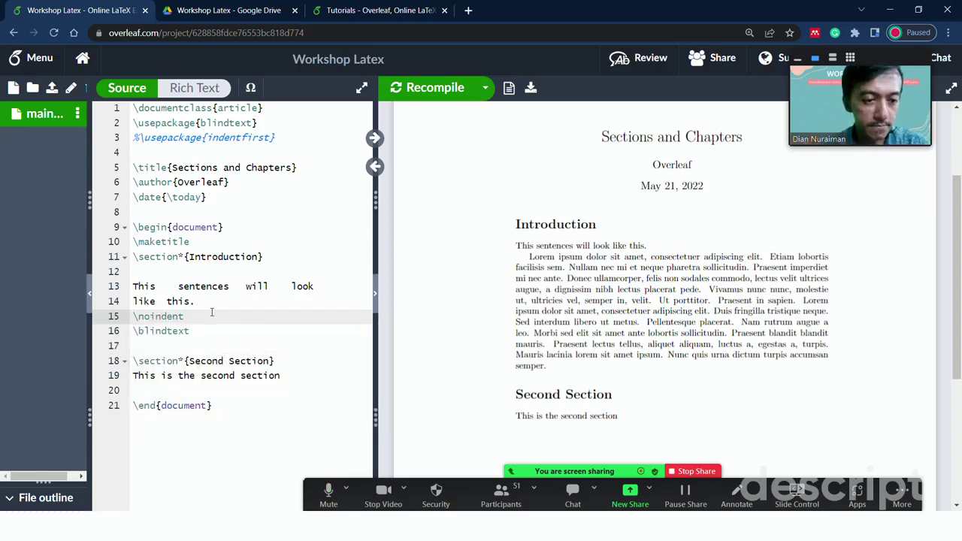
key("Left")
key("Left")
key("Left")
key("Left")
key("Left")
key("Left")
key("Left")
key("Left")
key("Left")
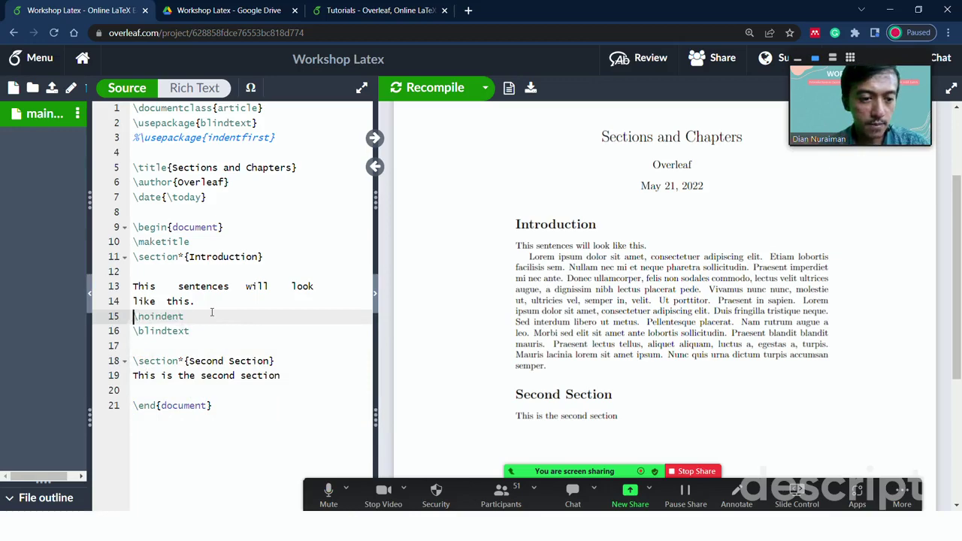
key("ctrl+s")
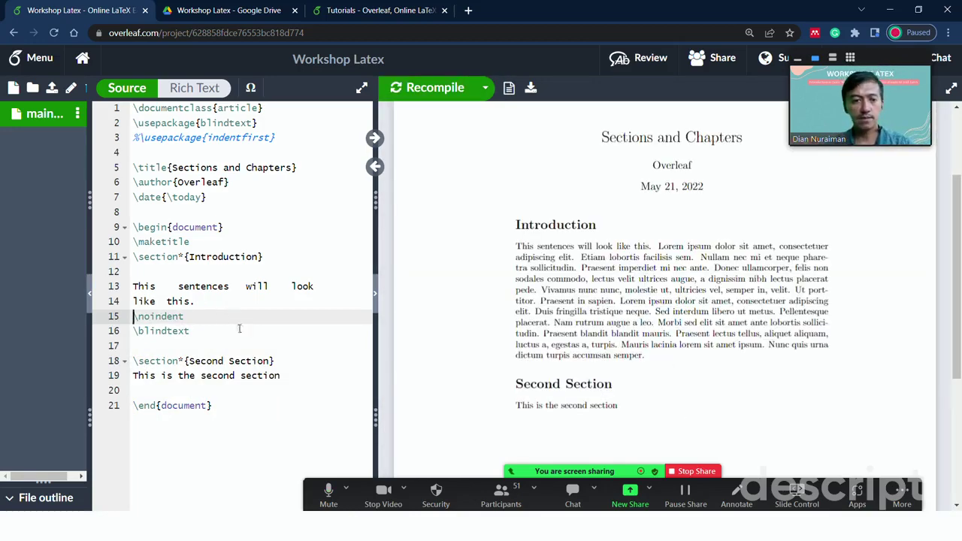
- Try an empty line above \noindent and recompile, and remove that line and recompile again to compare the output
key("Return")
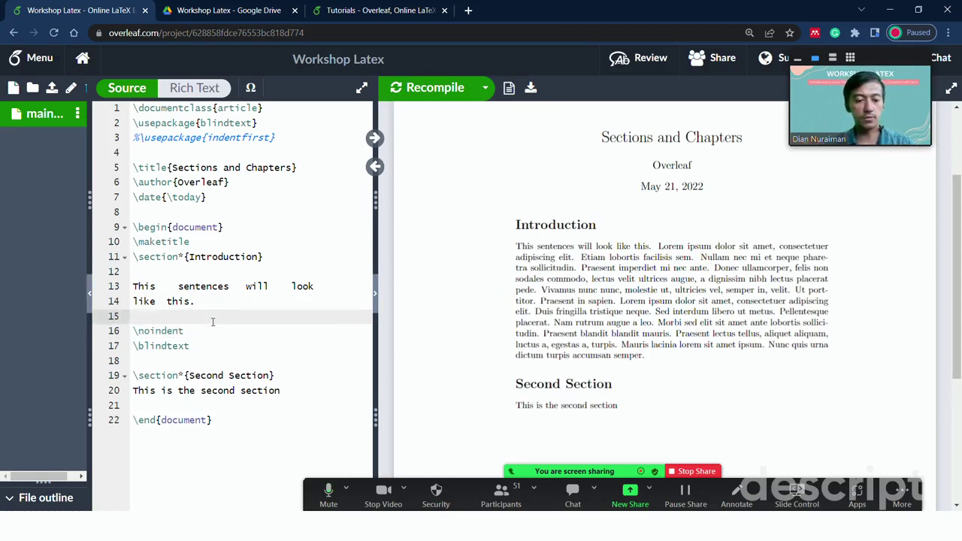
key("ctrl+s")
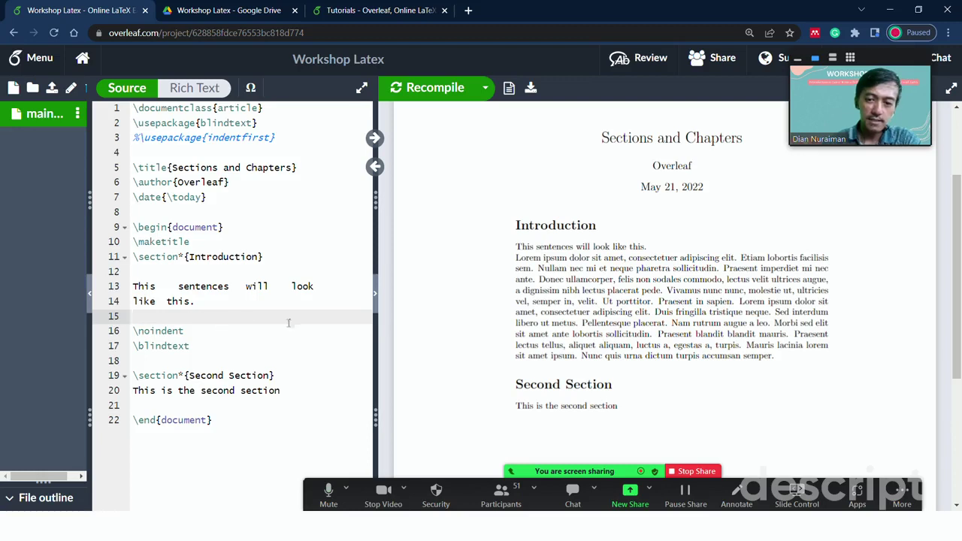
key("Delete")
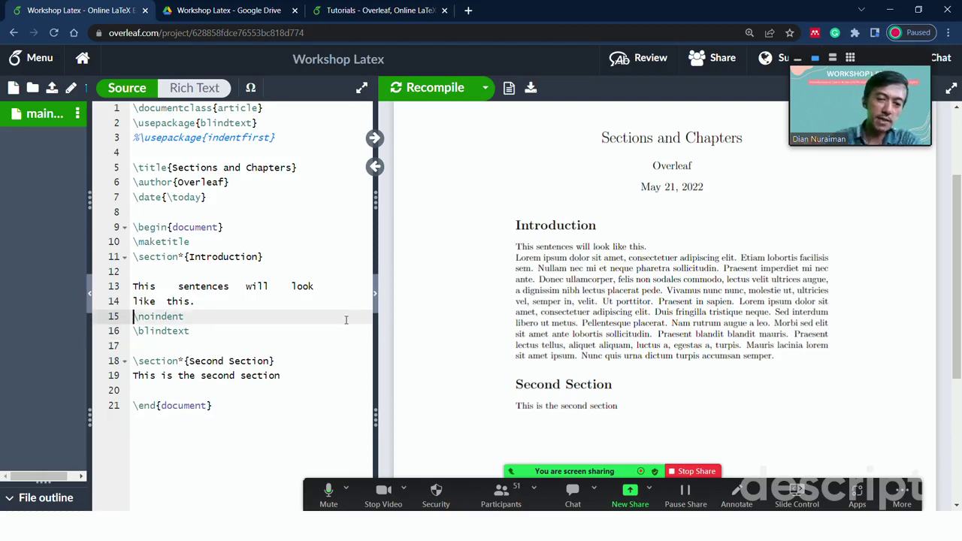
key("ctrl+s")
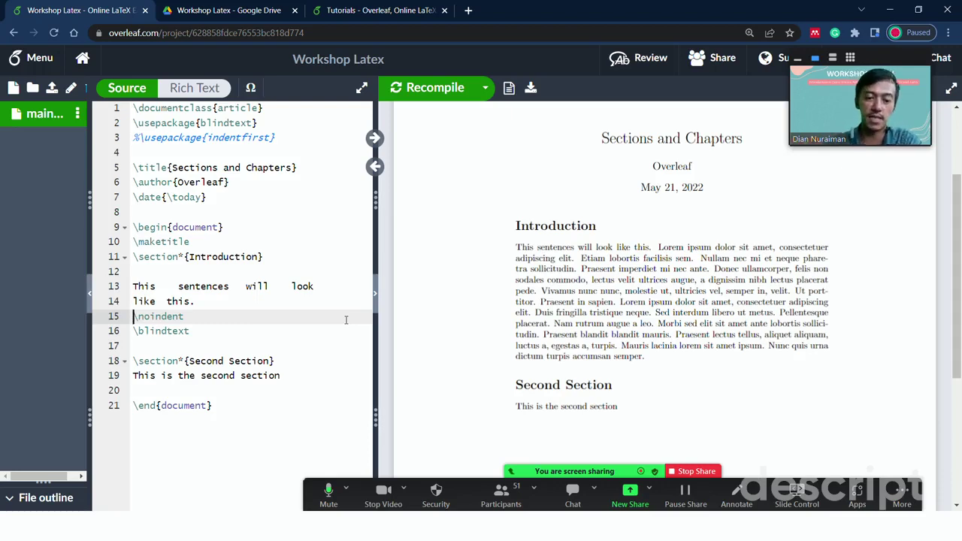
- Insert an empty line between the Introduction sentence and \noindent, recompile, and highlight the \noindent command
left_click(267, 306)
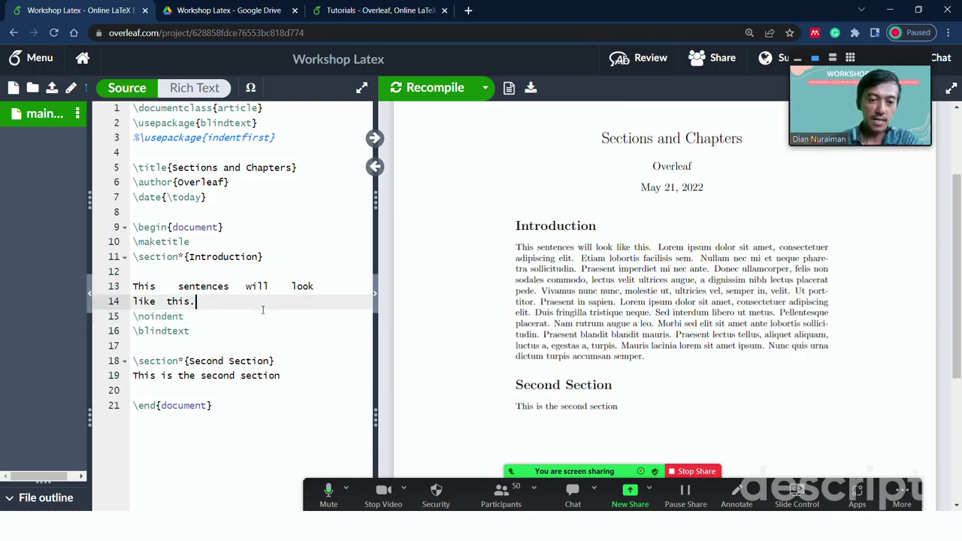
left_click(135, 317)
key("Return")
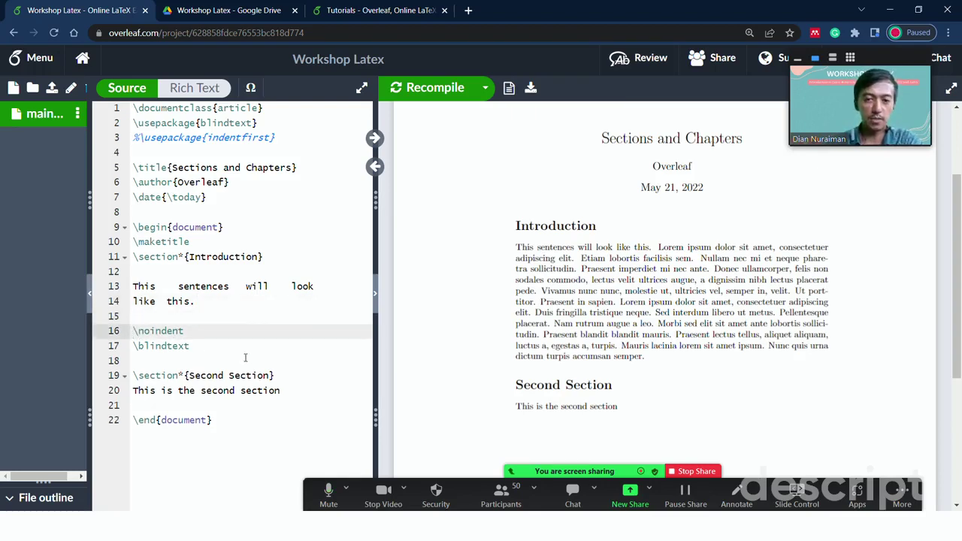
key("ctrl+s")
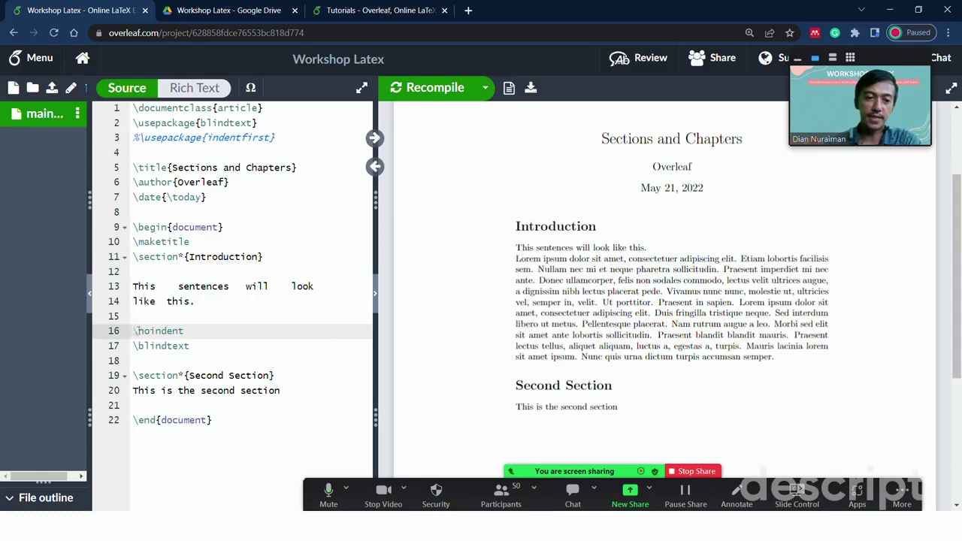
left_click_drag(136, 331, 185, 330)
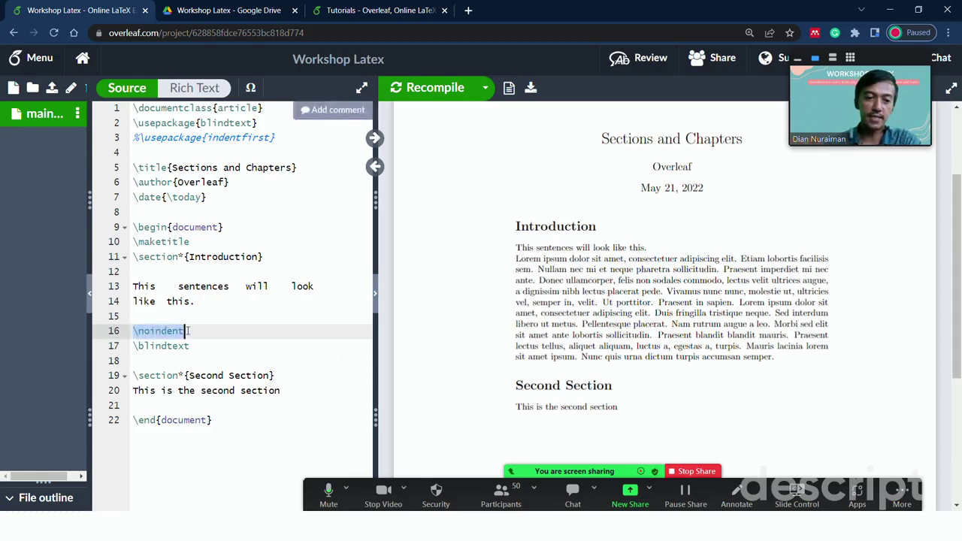
- Append a \\ line break to the end of the Introduction sentence after "like this." and recompile
left_click(224, 301)
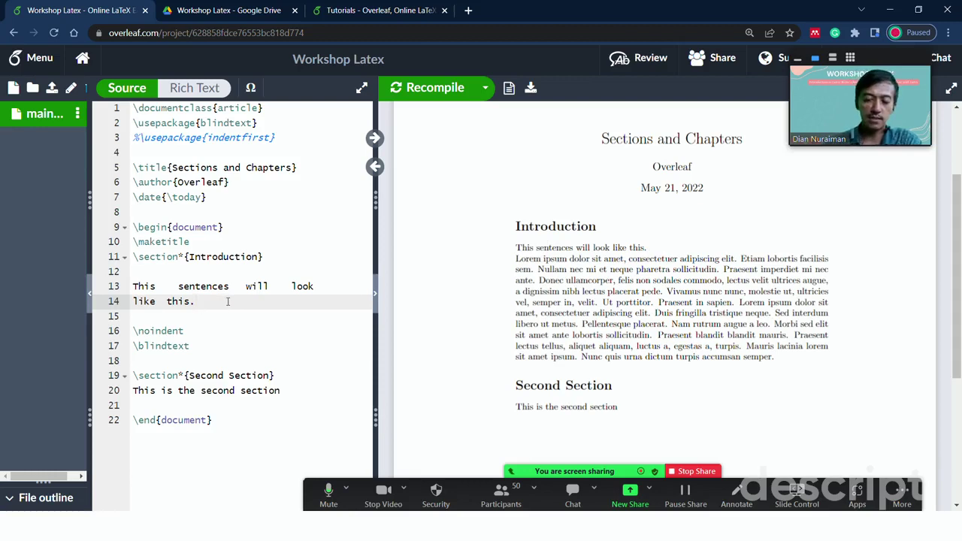
type("\\\\")
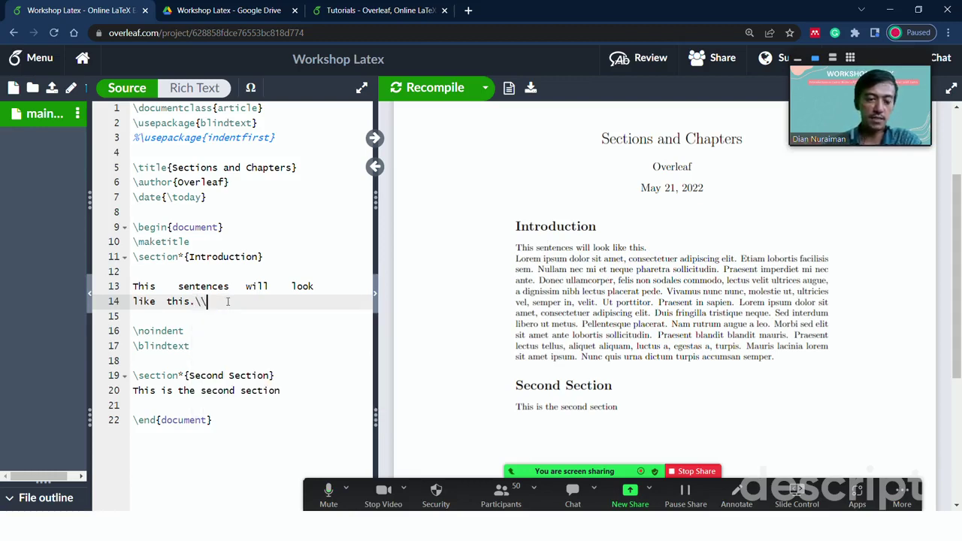
key("Down")
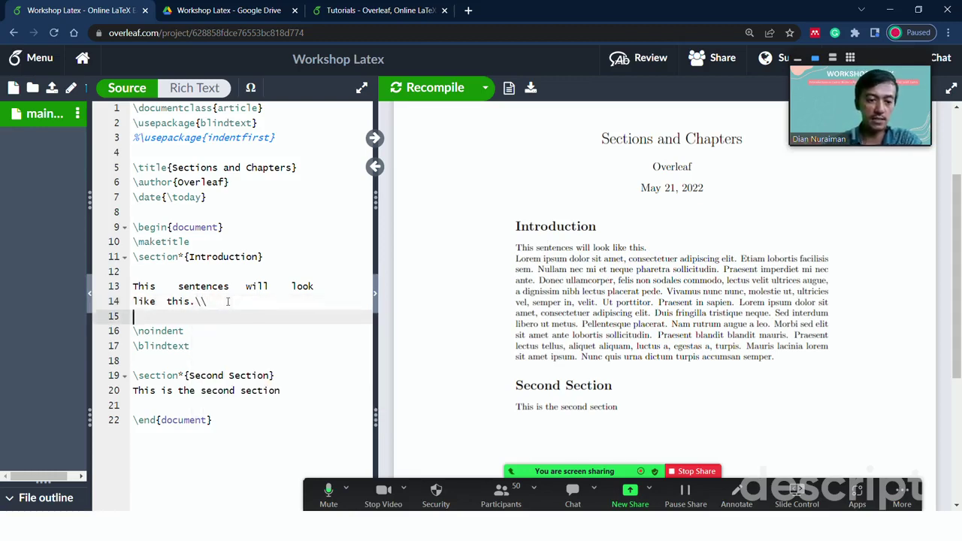
key("ctrl+s")
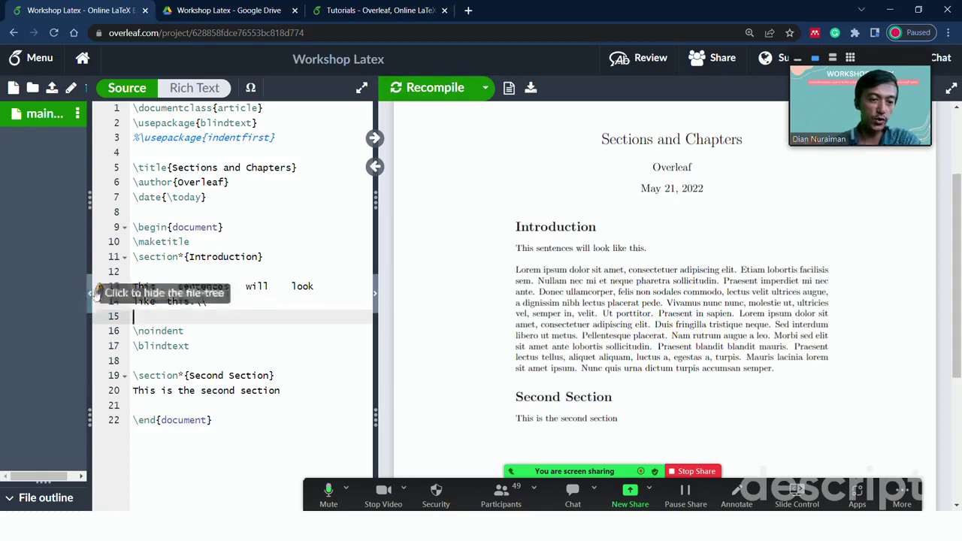
- Read the compile warning at the Introduction sentence and examine the \\ line break that it concerns
mouse_move(99, 288)
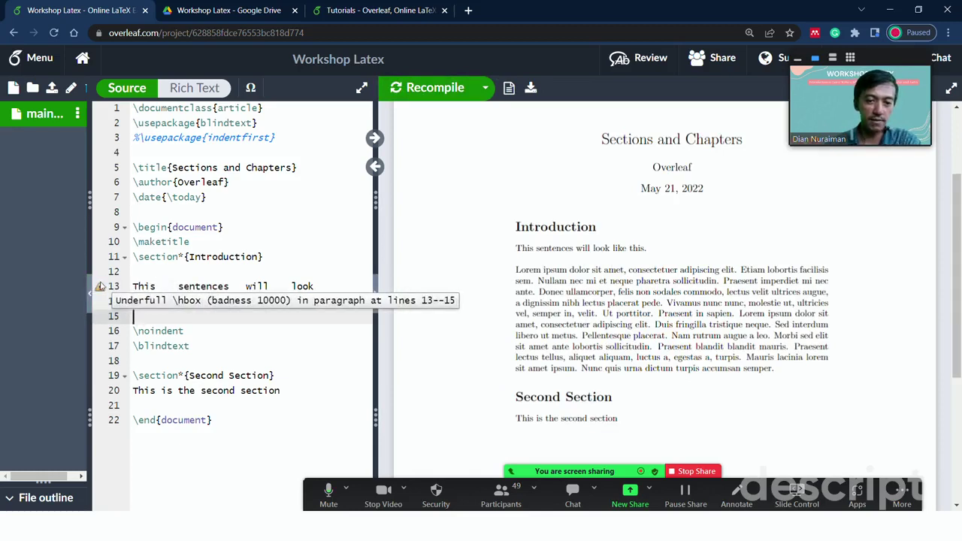
left_click(196, 301)
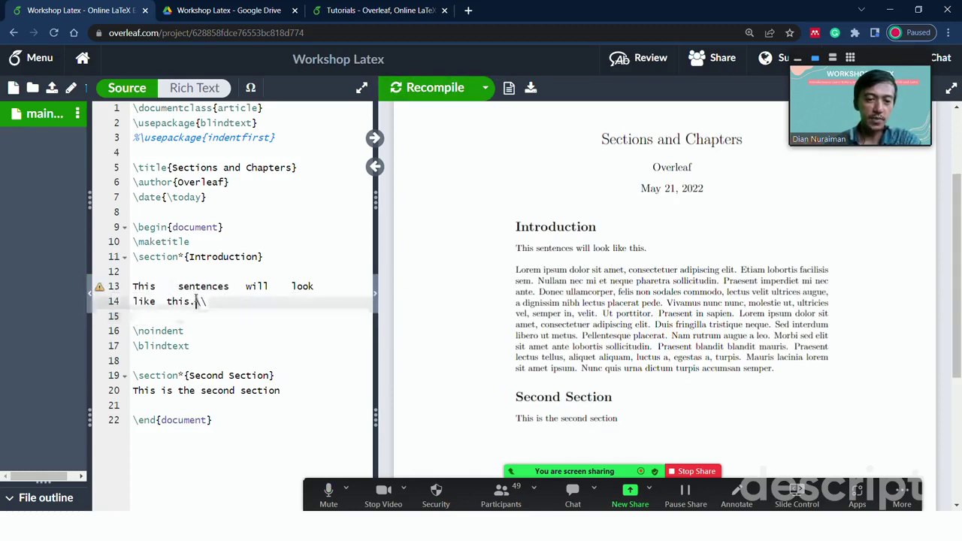
left_click_drag(196, 301, 208, 301)
left_click(198, 321)
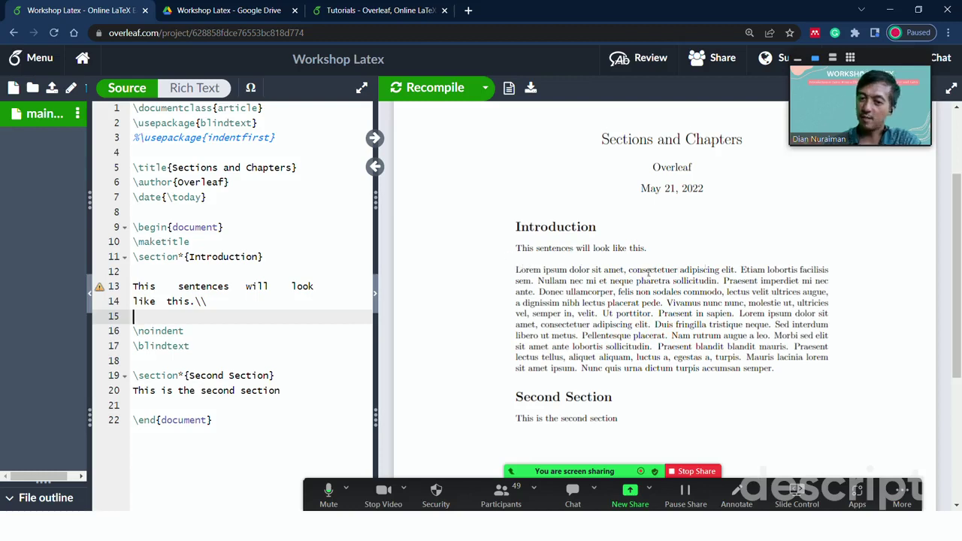
left_click(250, 307)
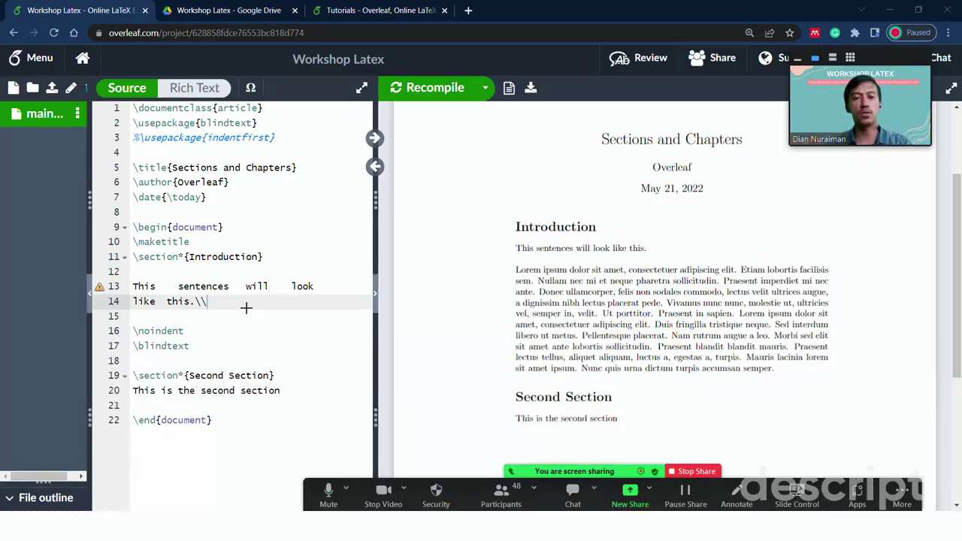
key("alt+Tab")
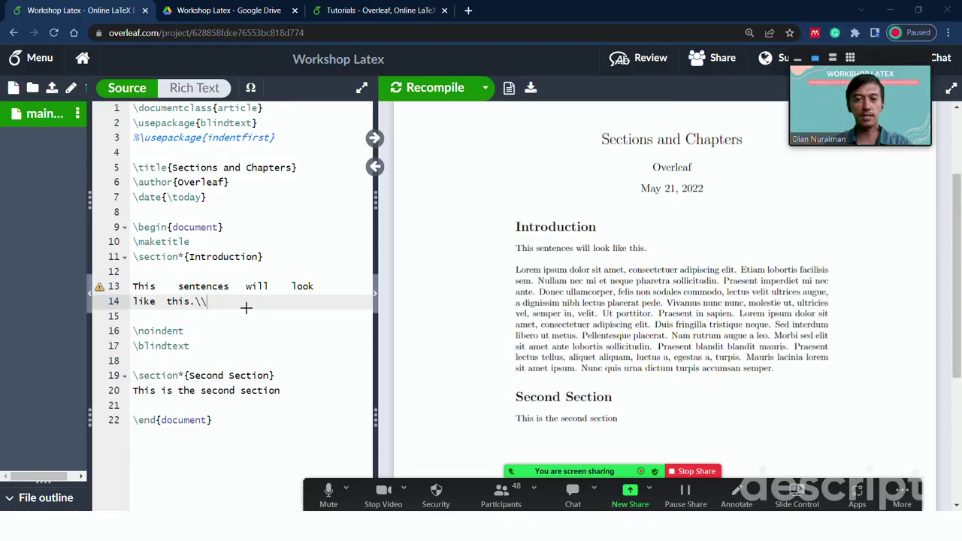
- Switch to the slide show and advance from the Indentation slide to the "Math vs. text vs. functions" slide
key("alt+Tab")
key("alt+Tab")
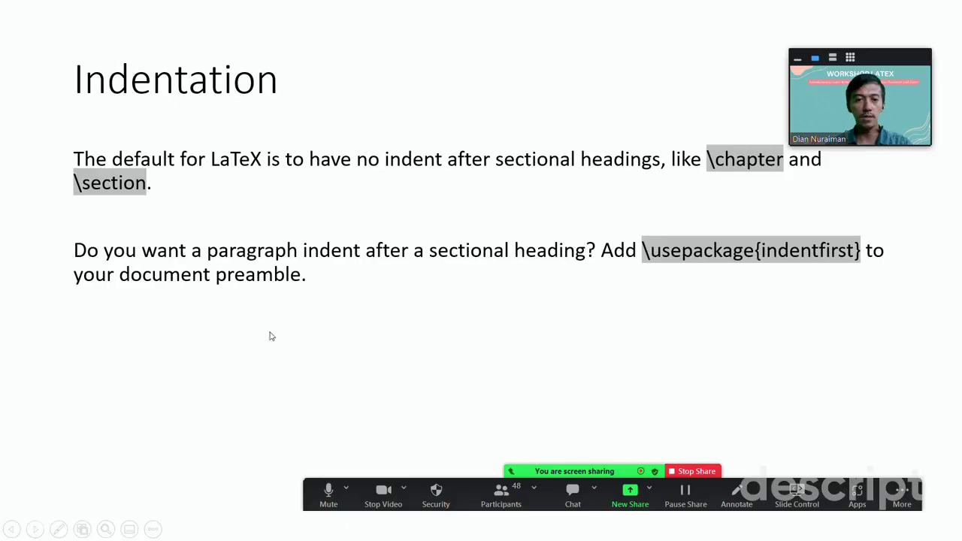
key("Right")
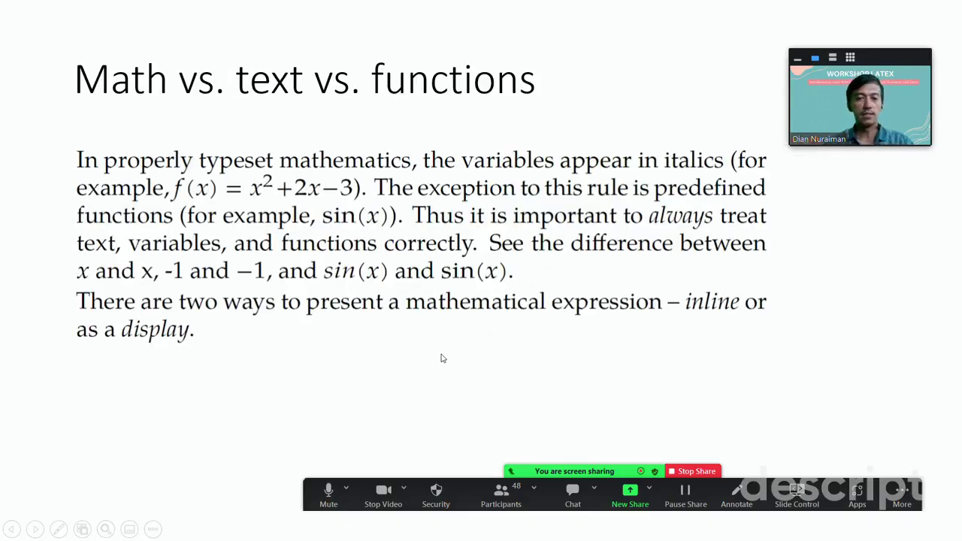
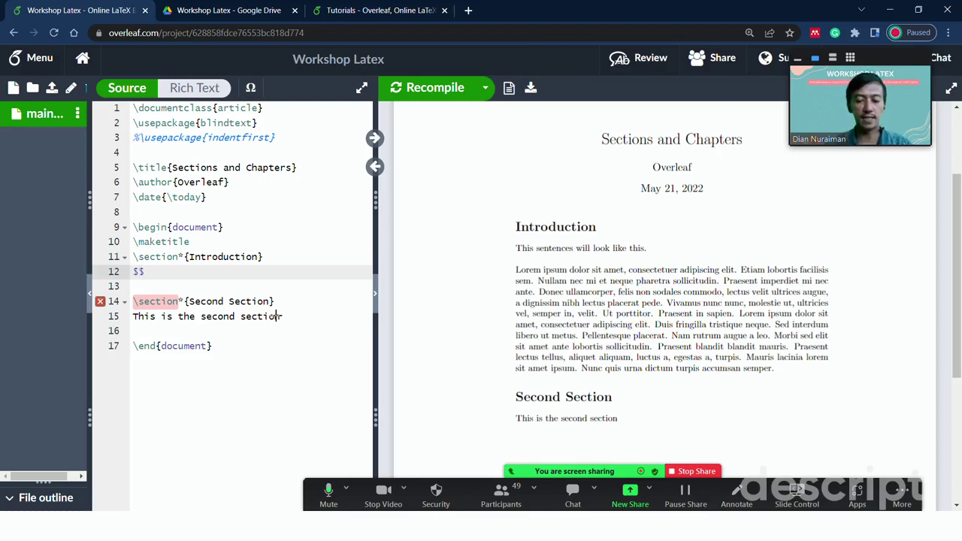
- Complete the inline math expression under the Introduction heading as $90^{\circ}$, following the slide's example, and recompile
type("90")
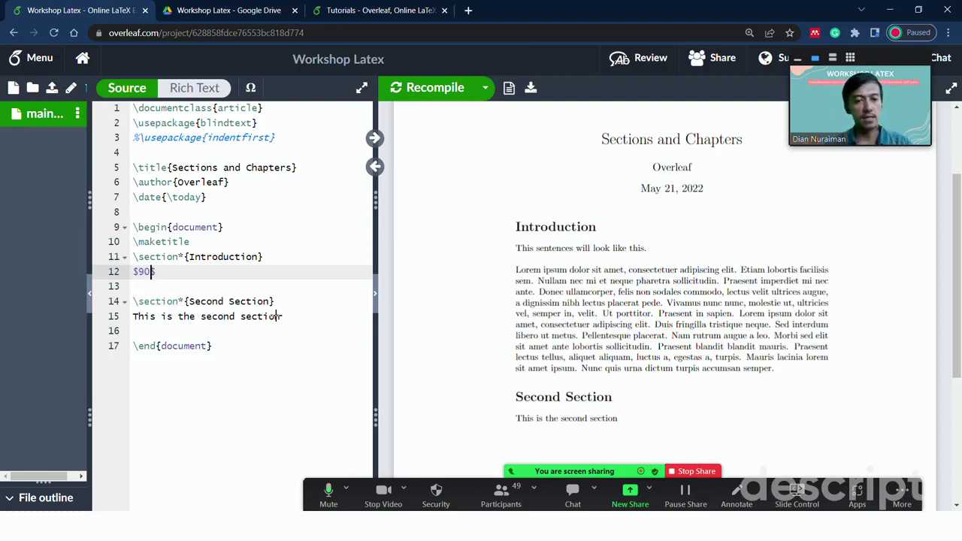
key("alt+Tab")
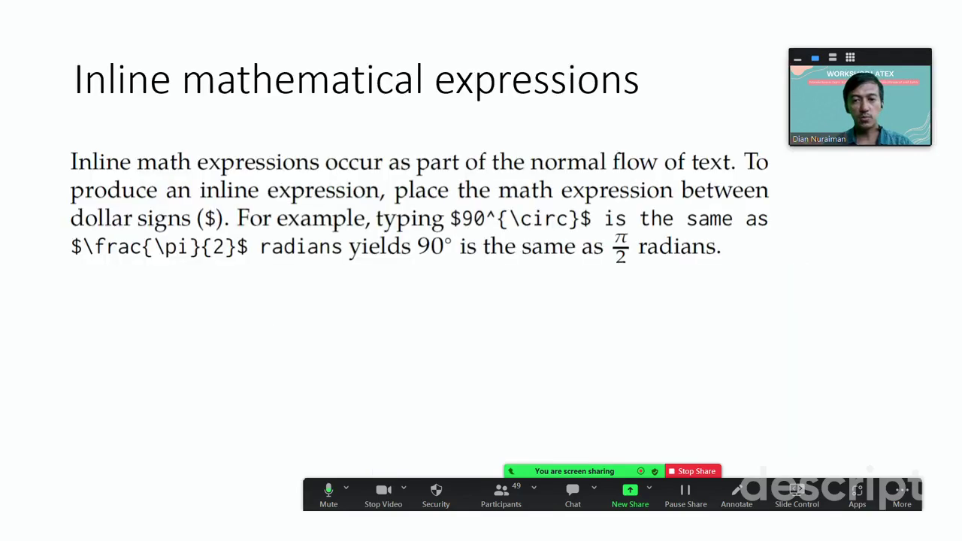
key("alt+Tab")
type("^")
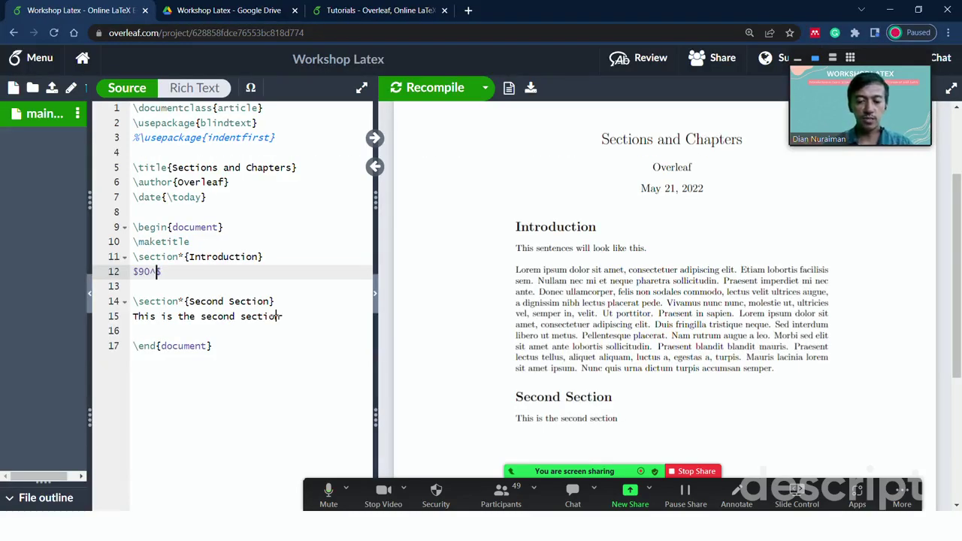
type("{\\cir")
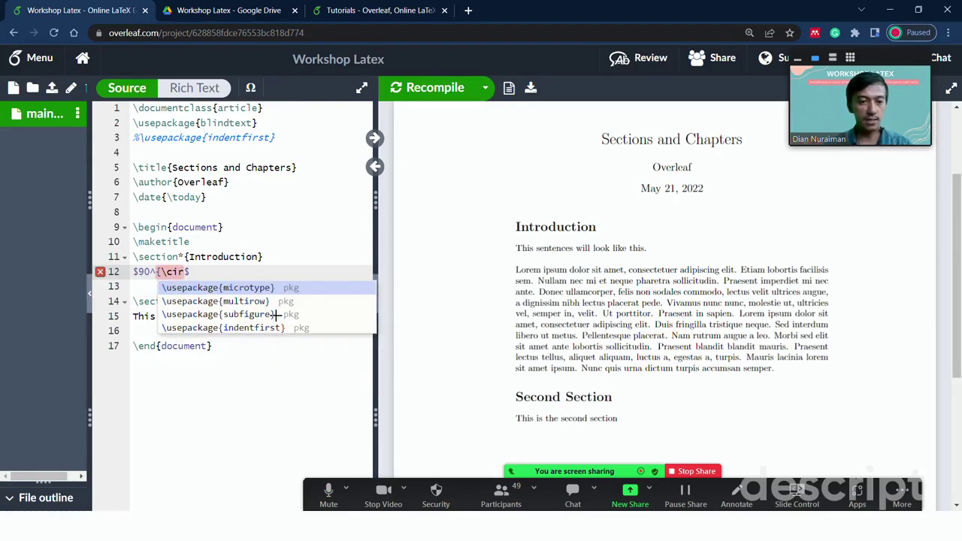
key("alt+Tab")
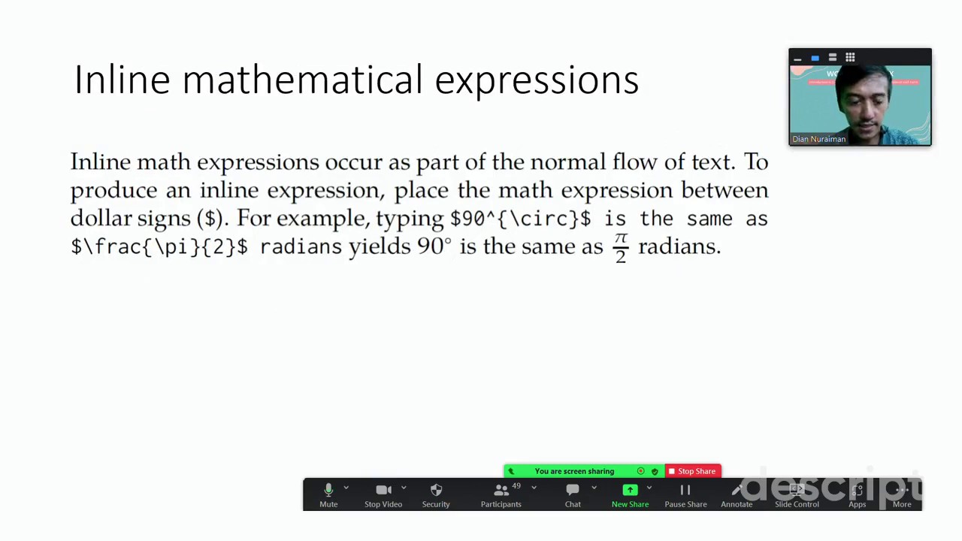
key("alt+Tab")
type("c")
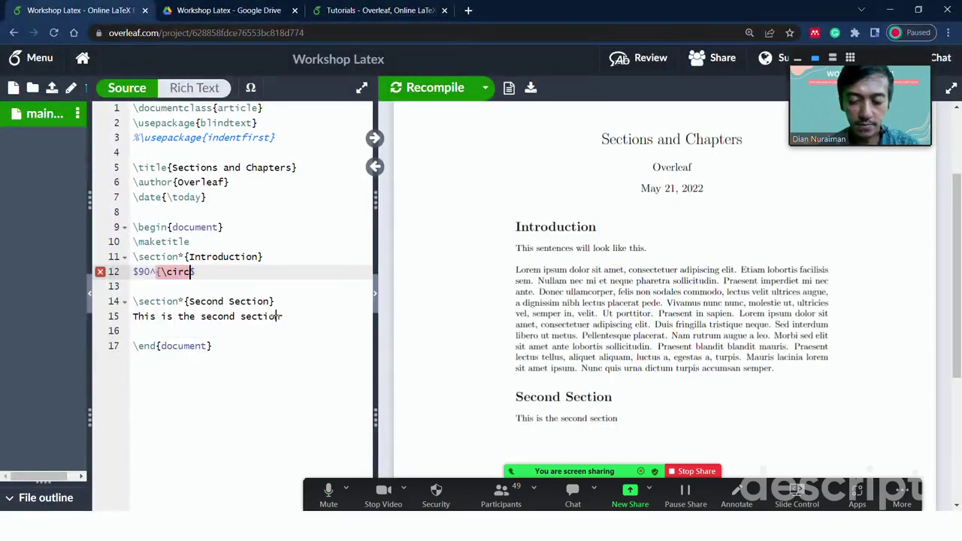
type("}")
key("Right")
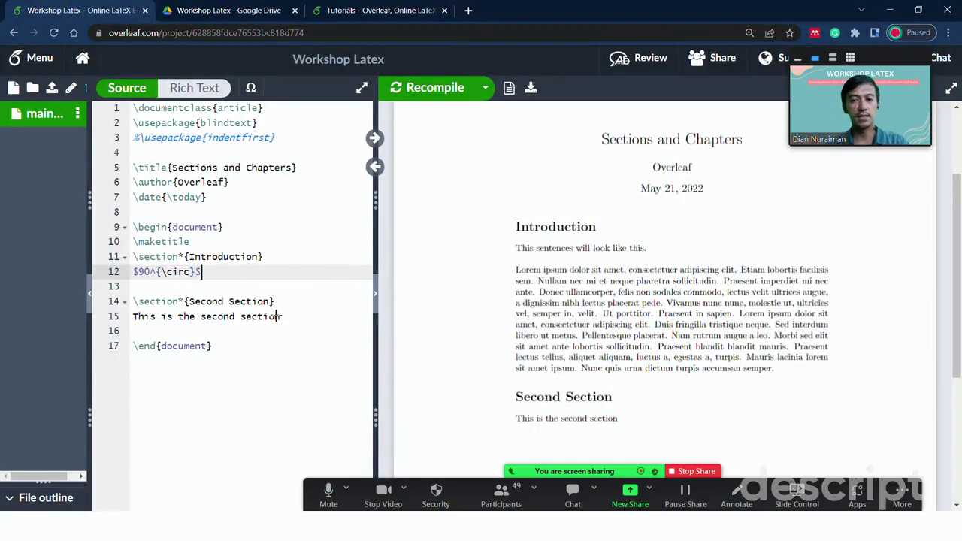
key("ctrl+s")
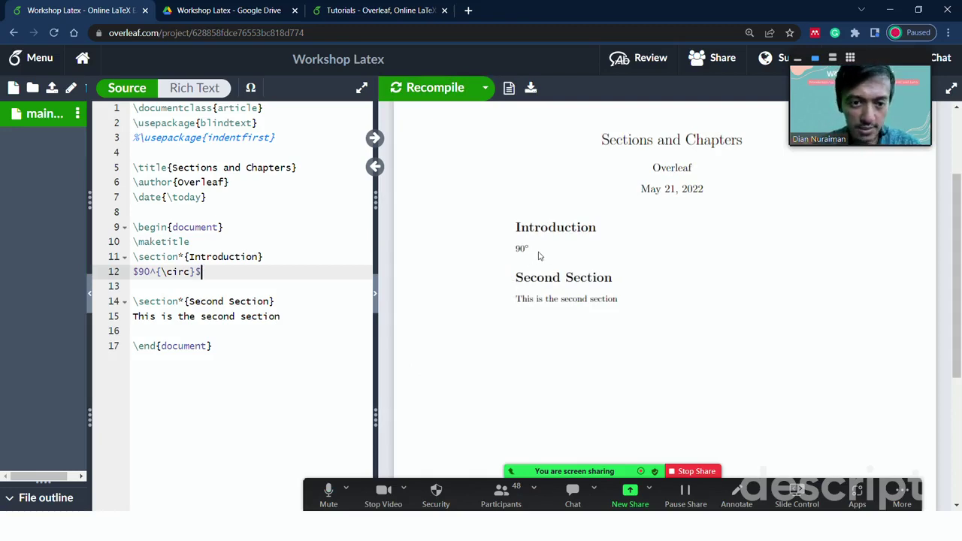
- Append "is the same as" and an empty inline math pair $$ after the 90-degree expression
key("alt+Tab")
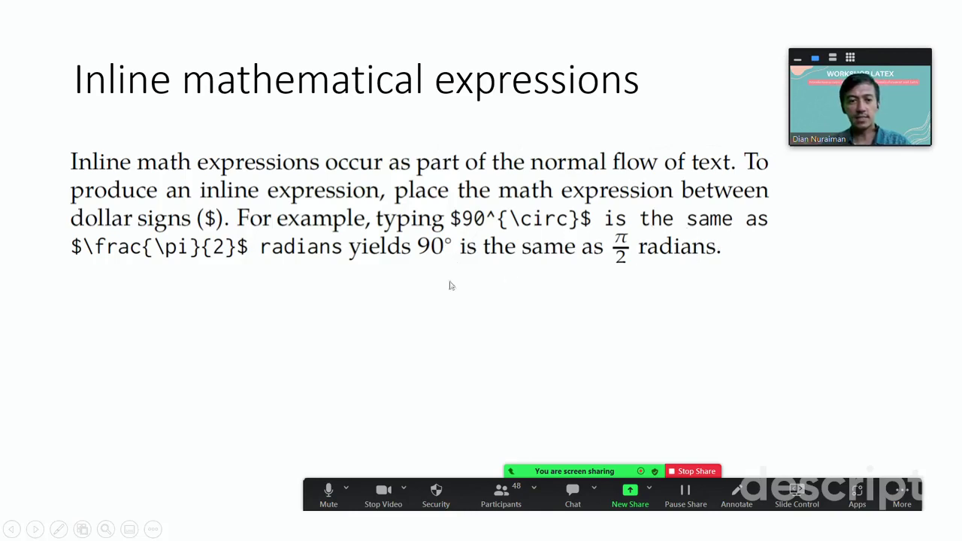
key("alt+Tab")
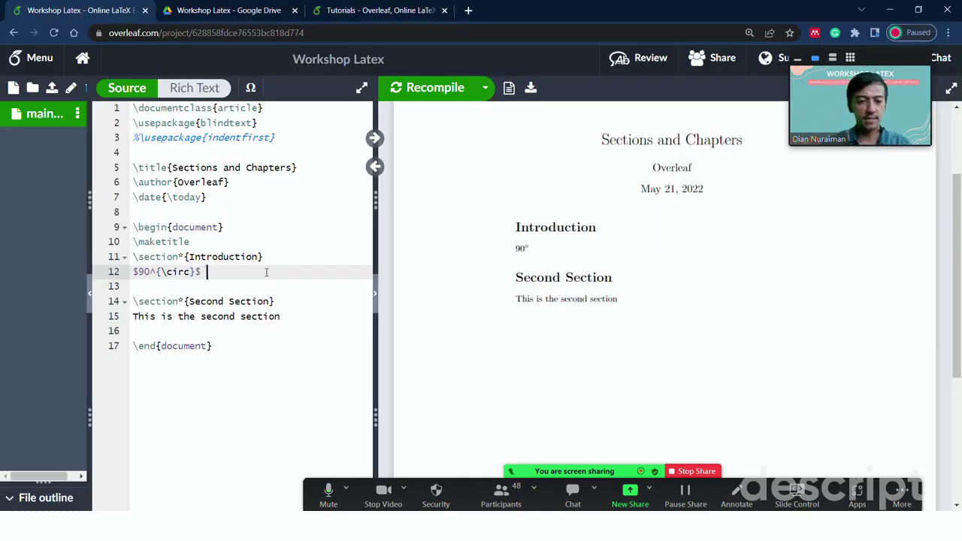
type("is the sam")
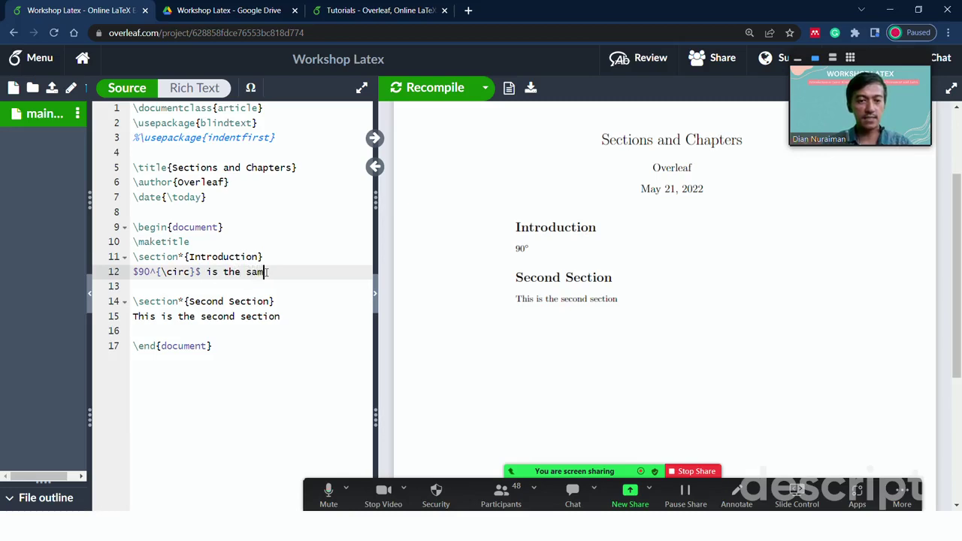
type("e as ")
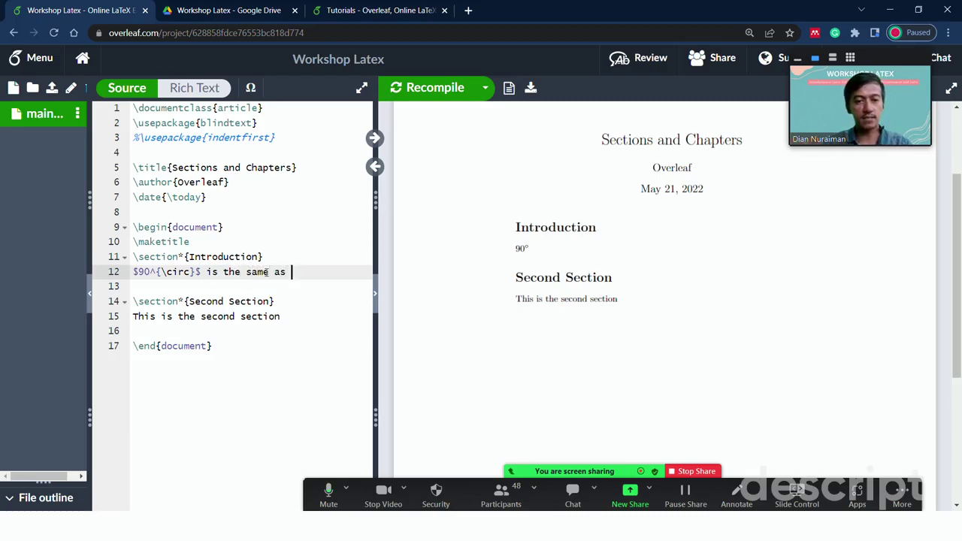
type("$$")
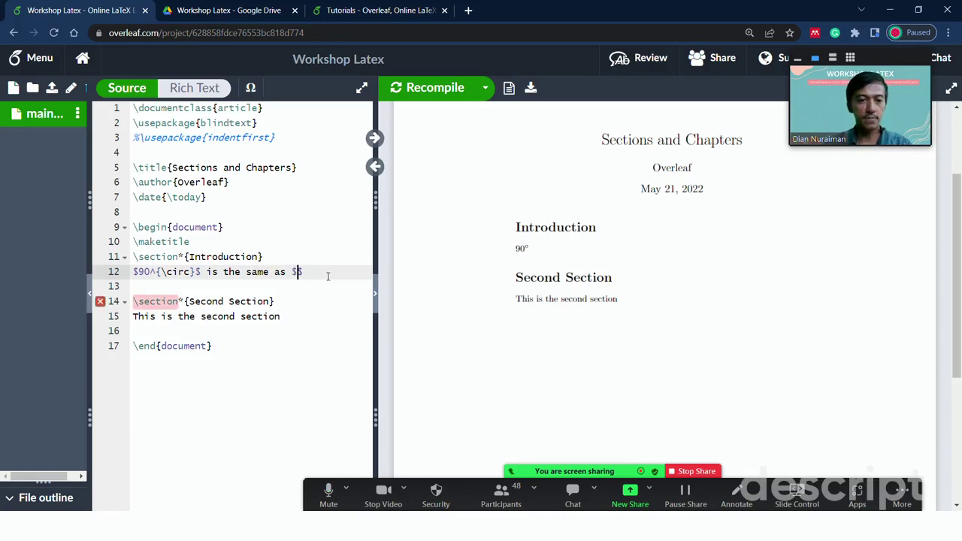
- Check the slide's fraction example and insert a \frac{}{} command between the empty dollar signs
key("alt+Tab")
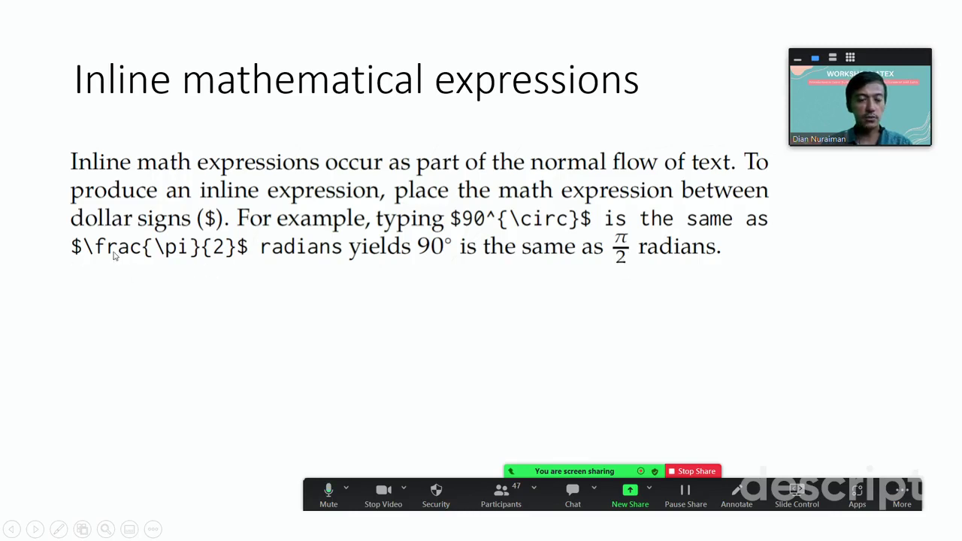
key("alt+Tab")
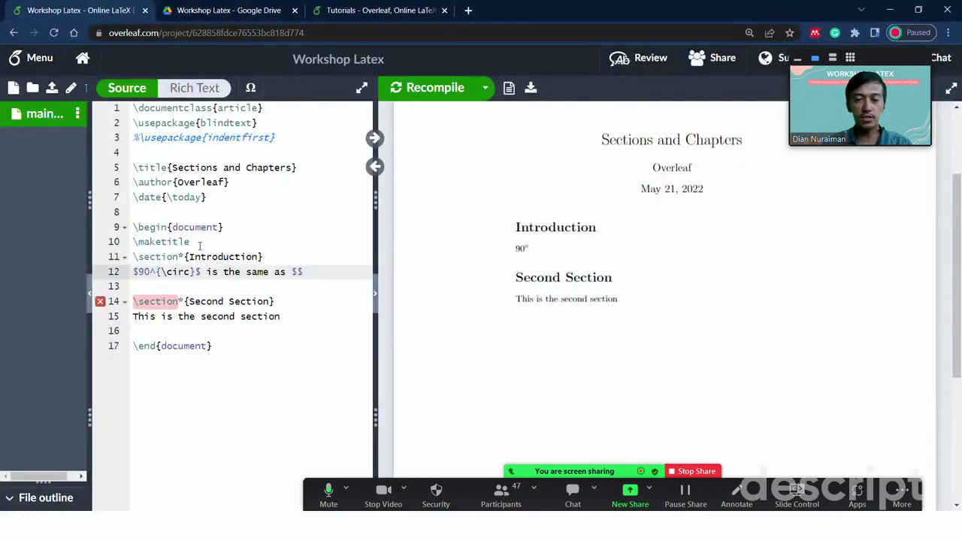
type("\\fr")
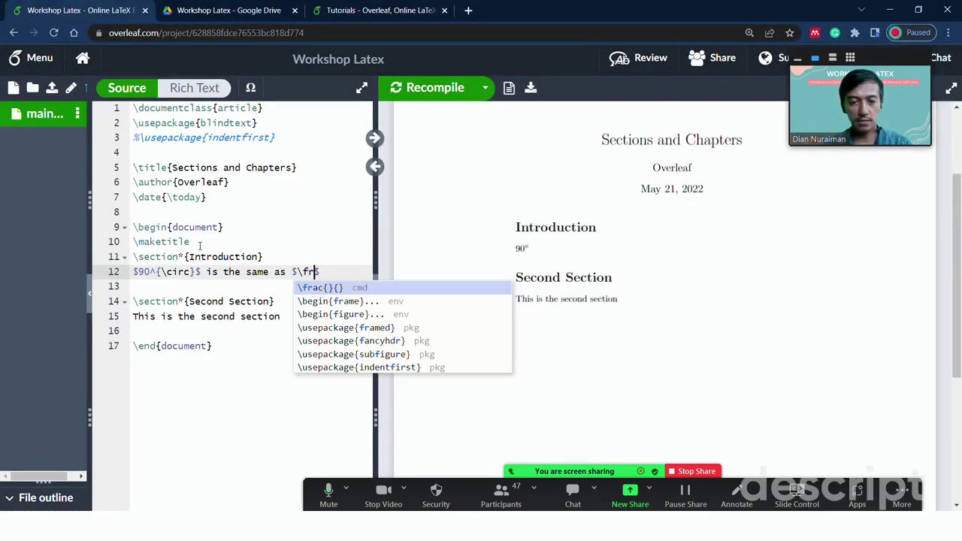
key("Return")
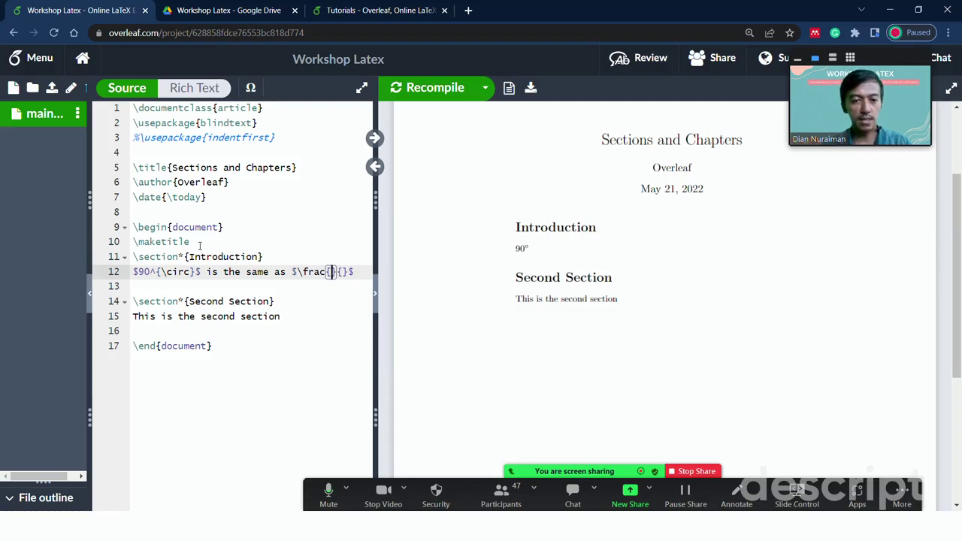
key("Right")
key("Right")
key("Left")
key("Left")
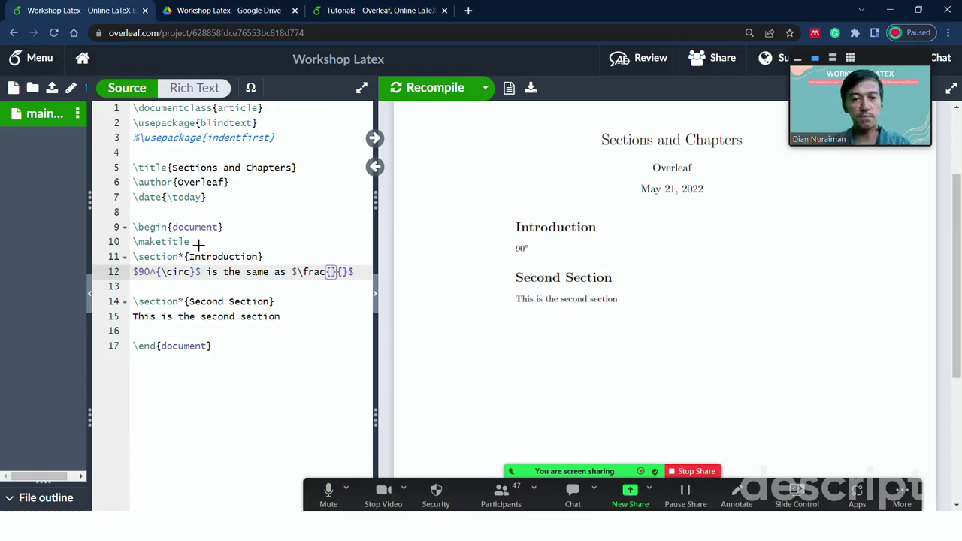
- Fill the fraction with \pi as the numerator and 2 as the denominator, matching the slide's example
key("alt+Tab")
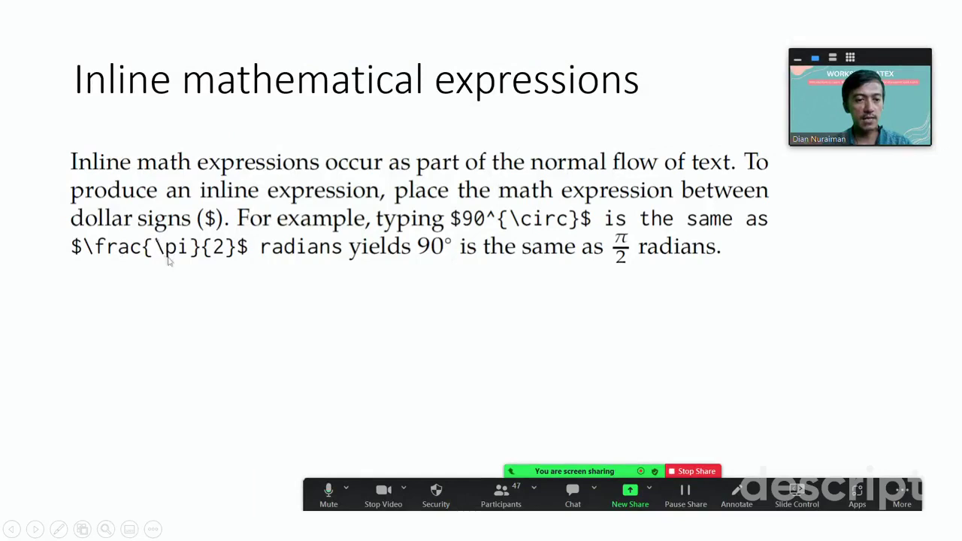
key("alt+Tab")
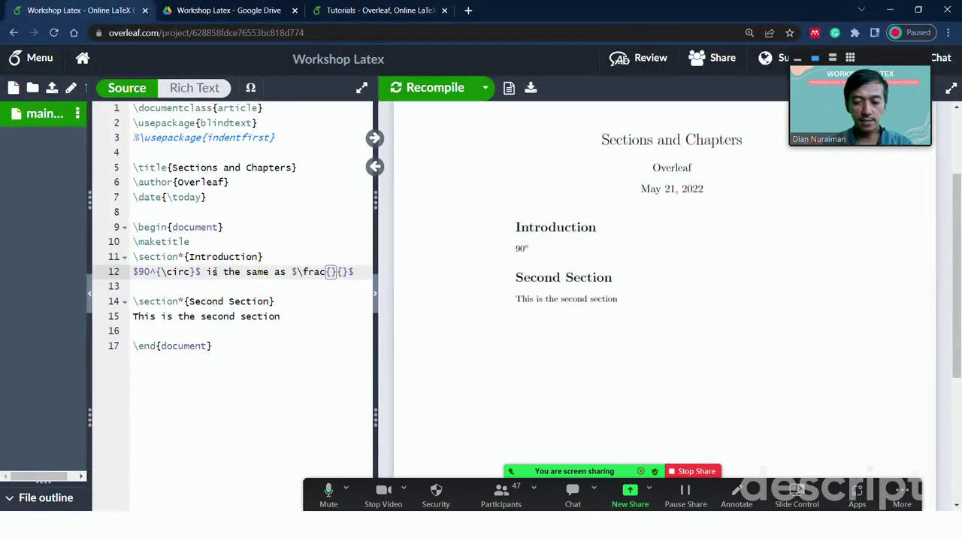
type("\\pi")
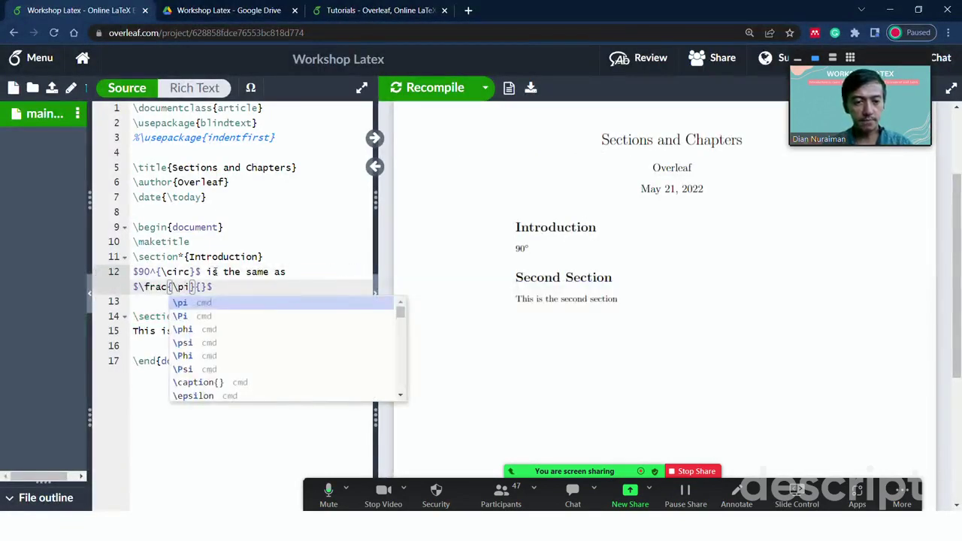
key("Right")
key("Right")
type("2")
key("Right")
key("Right")
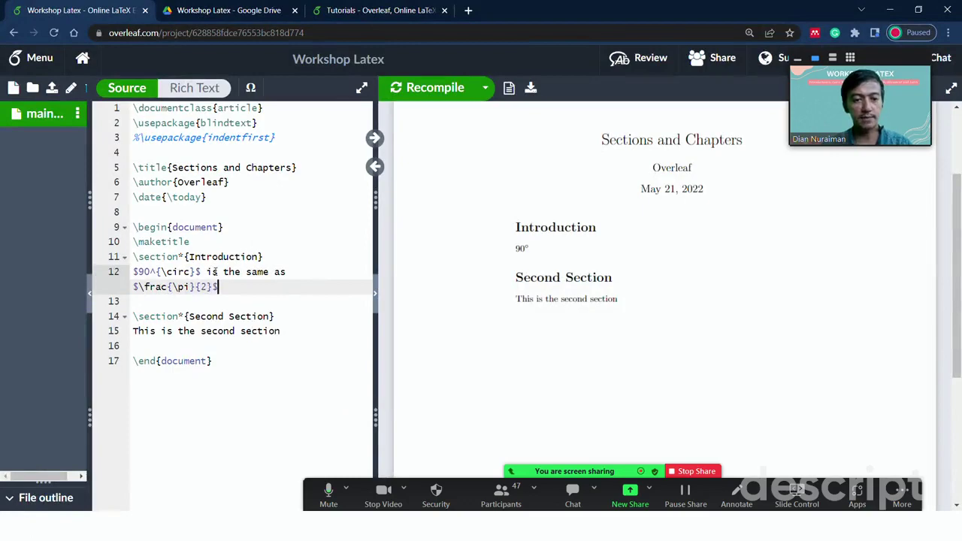
- Finish the Introduction sentence with "radians." after the fraction and recompile the document
key("alt+Tab")
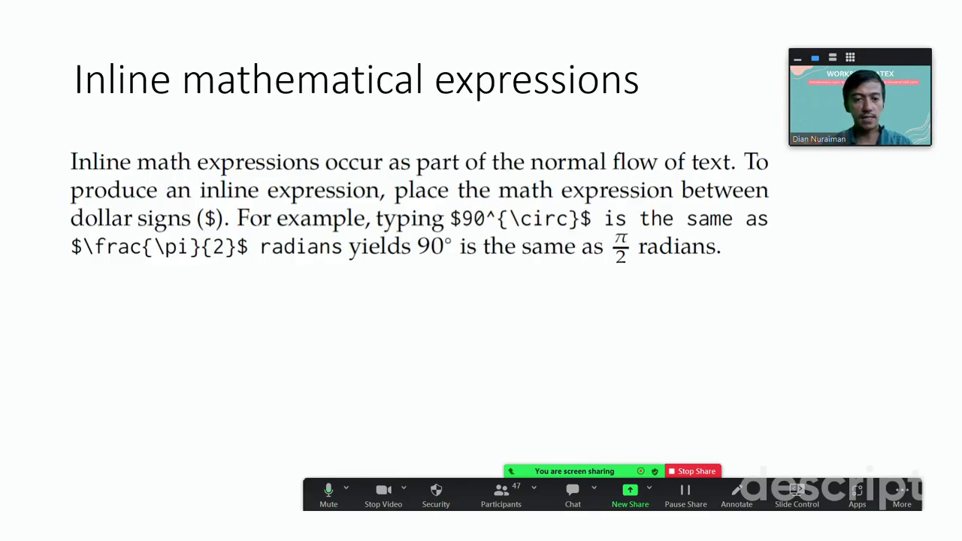
key("alt+Tab")
type("radian")
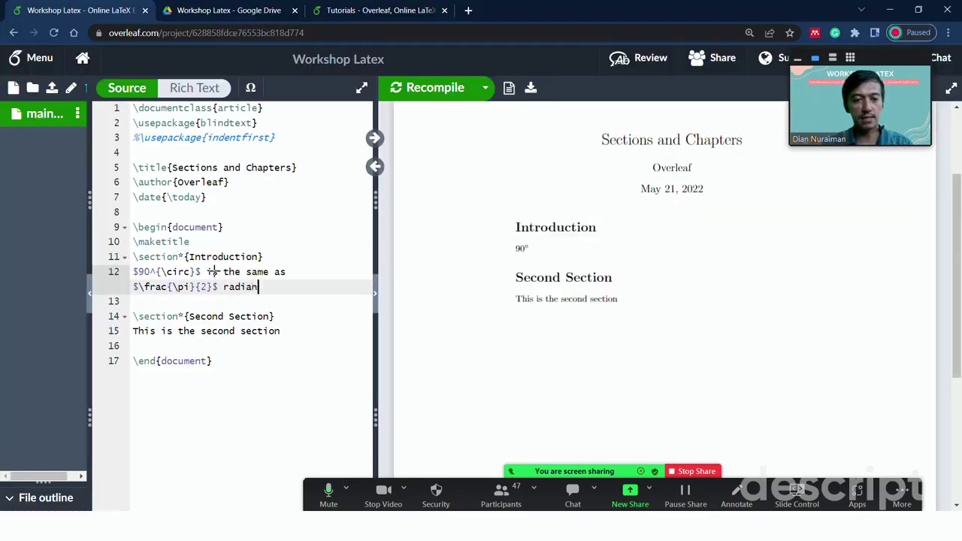
type("s.")
key("ctrl+s")
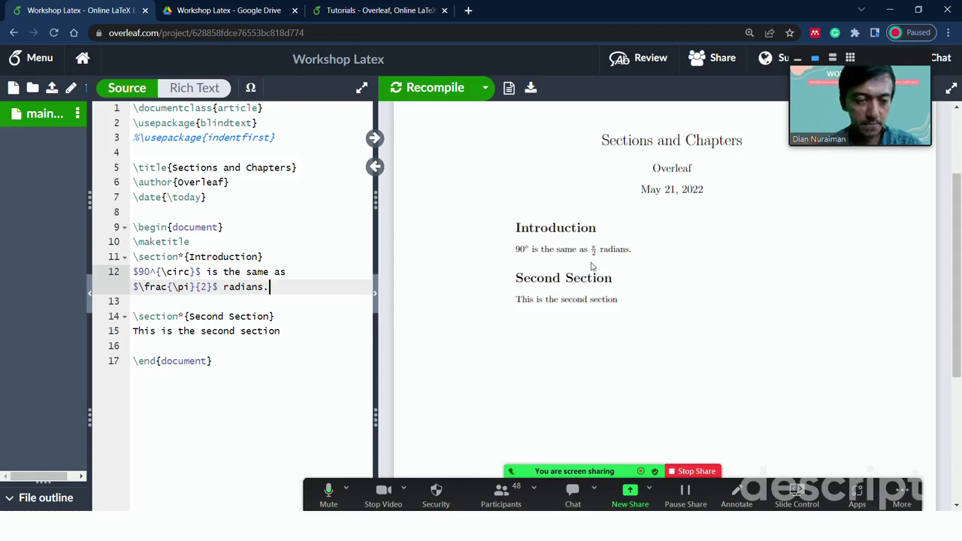
- Examine the caret, braces and dollar signs of the inline expressions in the Introduction sentence against the compiled output
left_click(154, 270)
key("shift+Left")
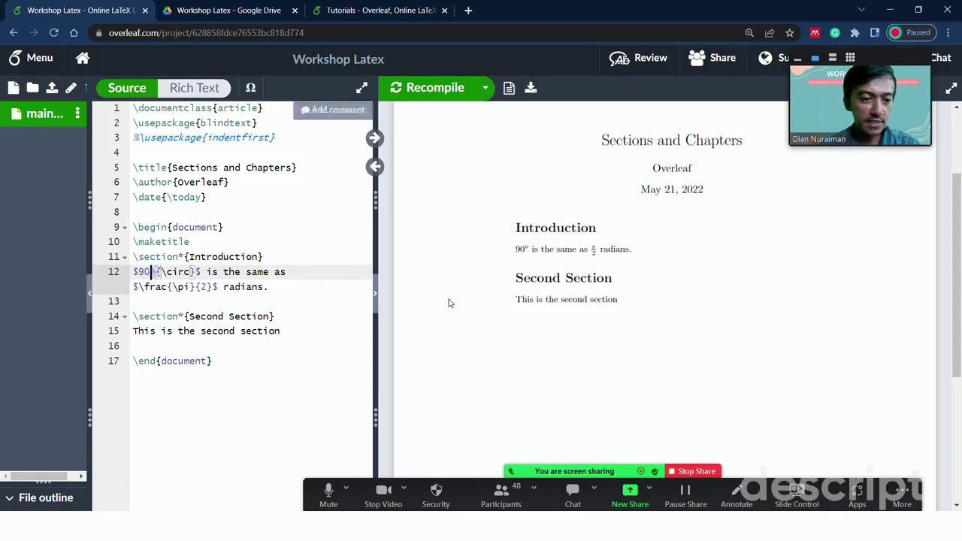
key("Right")
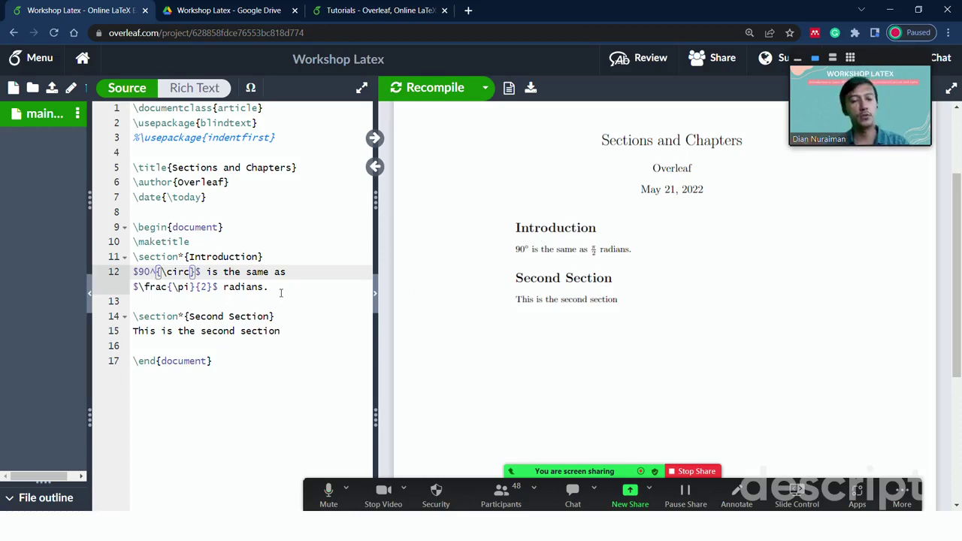
key("shift+Right")
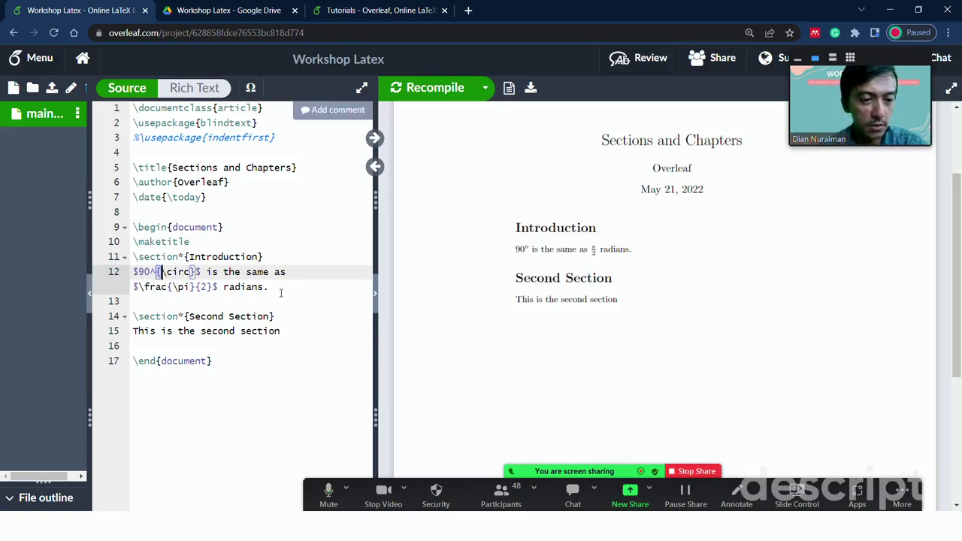
key("Right")
key("Right")
key("Right")
key("Right")
key("Right")
key("Right")
key("Right")
key("Right")
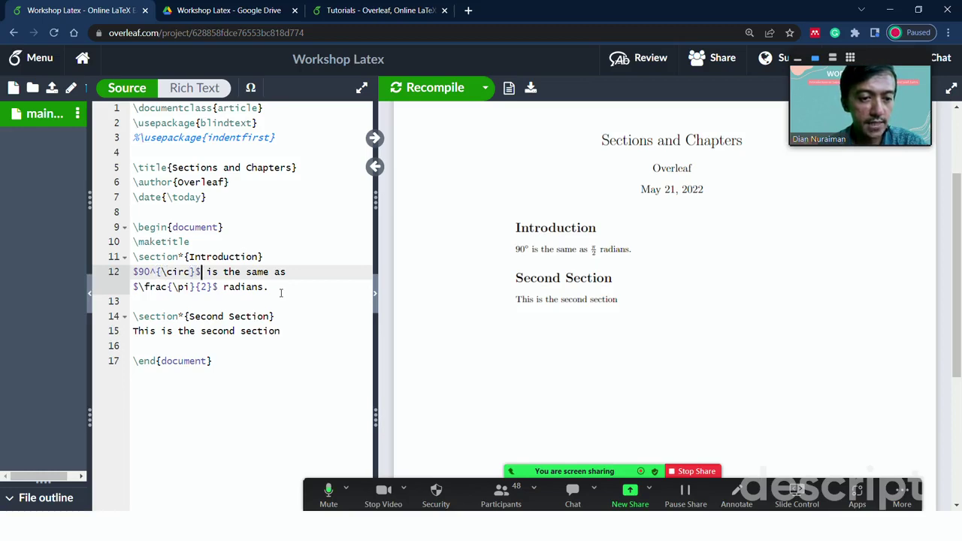
key("Down")
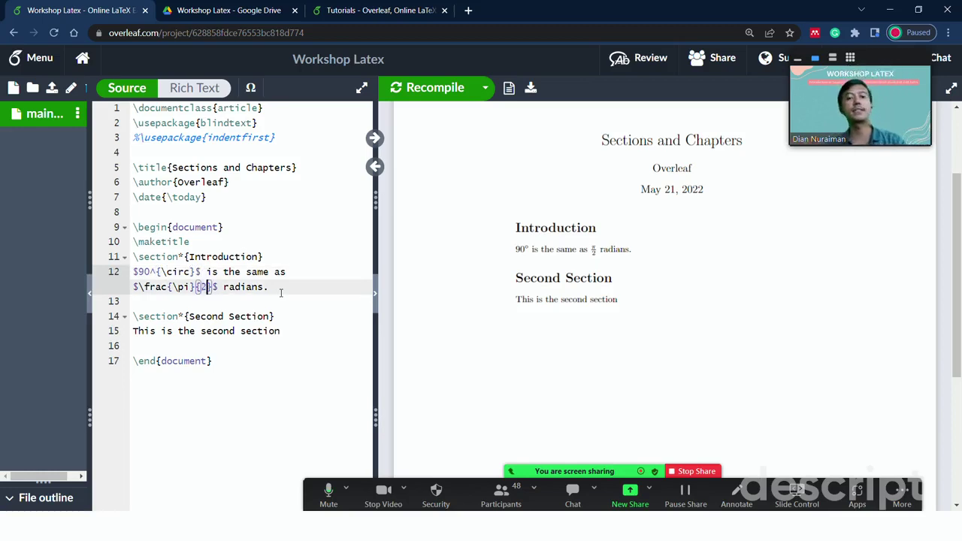
key("Right")
key("Right")
key("Right")
key("Down")
key("Left")
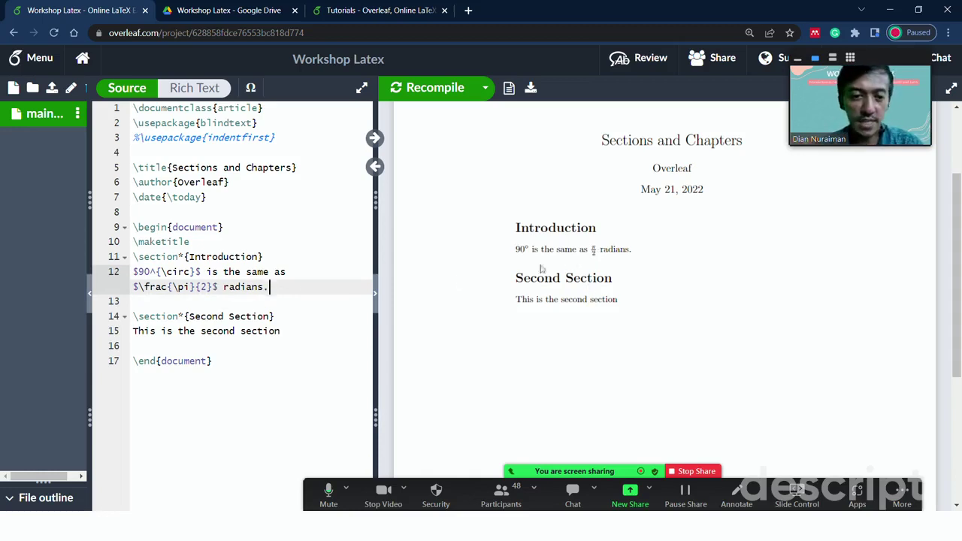
left_click(283, 300)
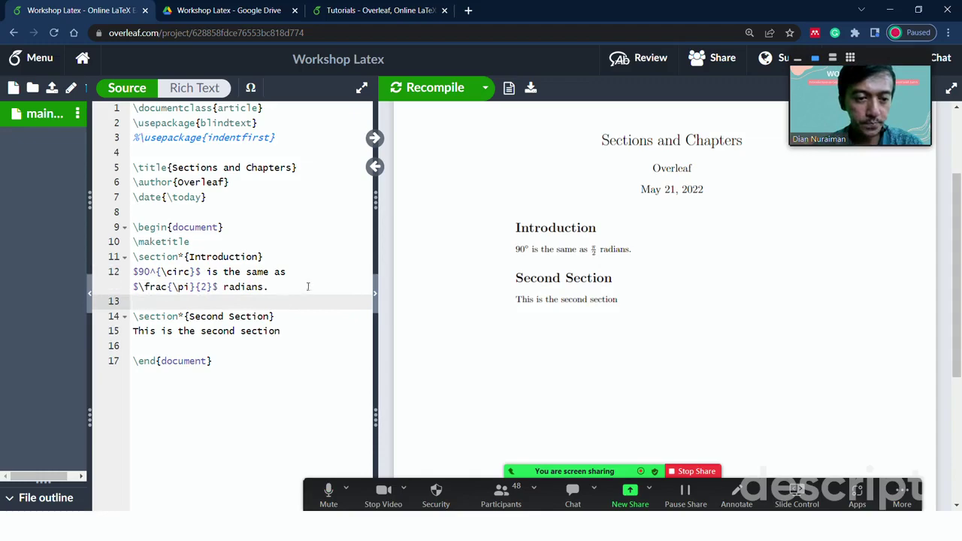
- Review the slides on inline expressions and on math vs. text vs. functions, including the difference between upright and italic x
left_click(307, 286)
key("alt+Tab")
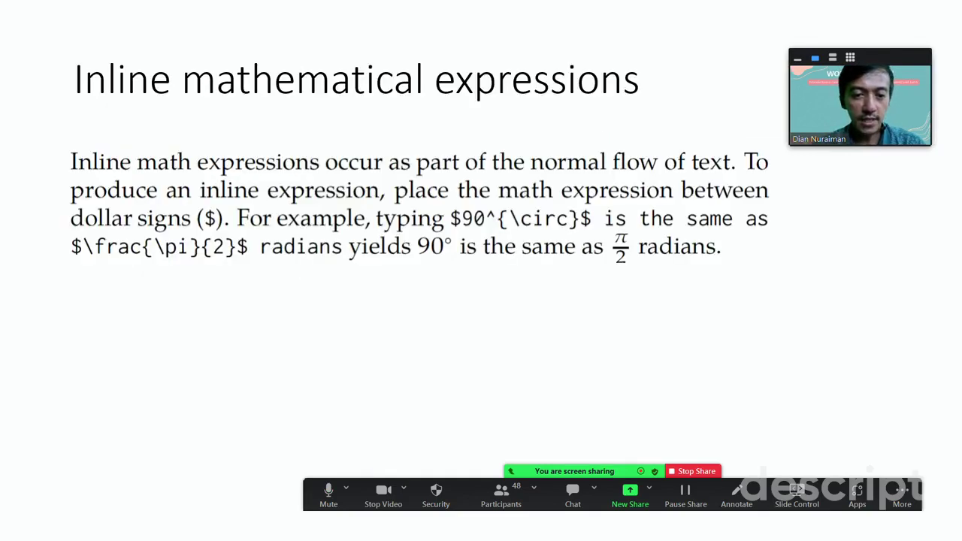
key("Left")
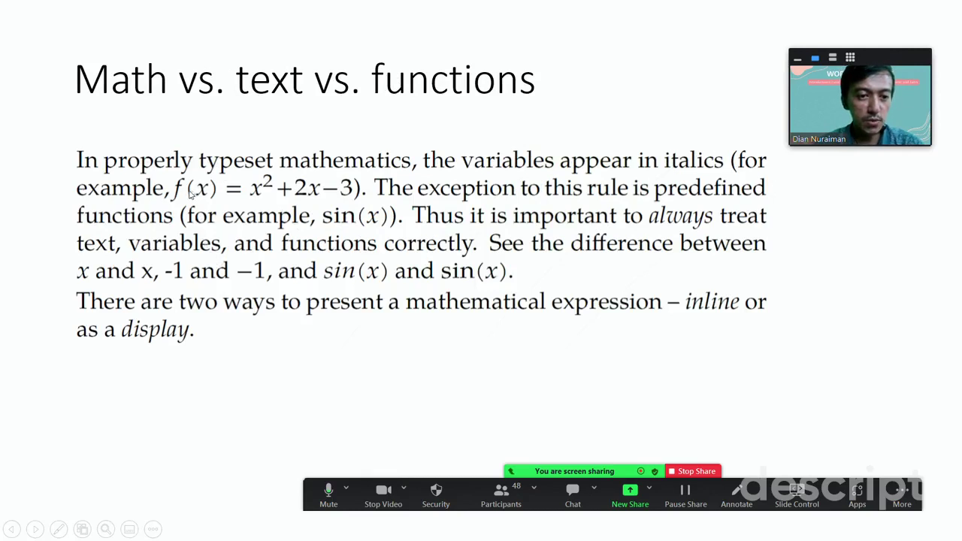
key("Right")
key("Right")
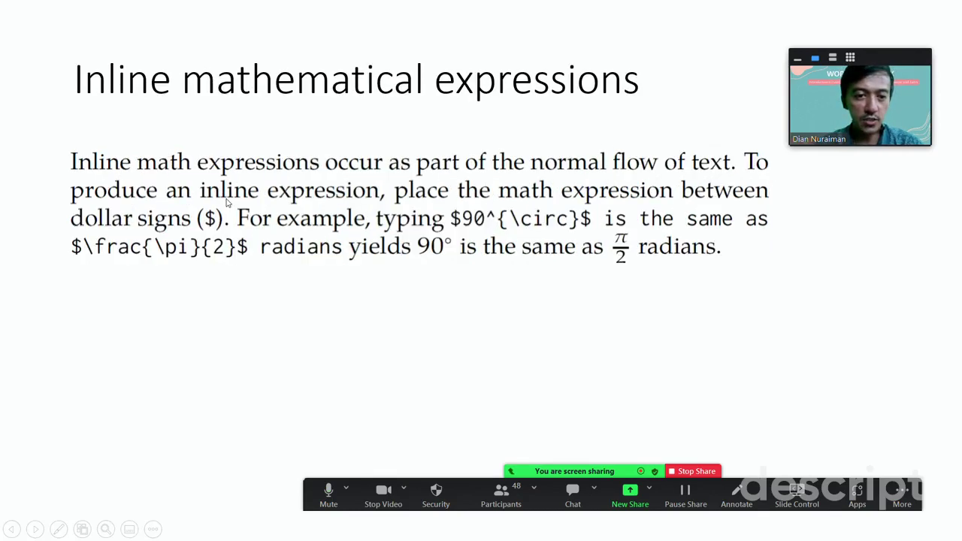
key("Left")
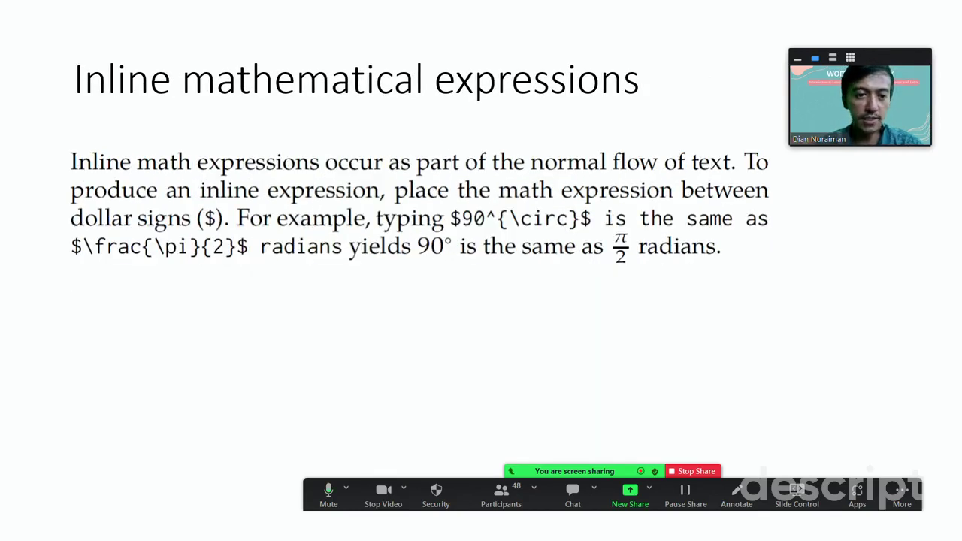
key("Left")
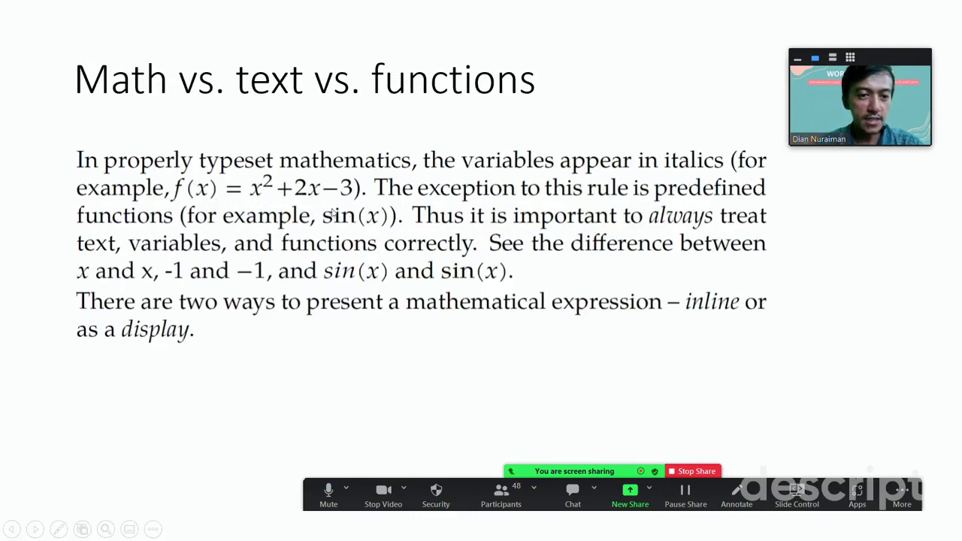
key("alt+Tab")
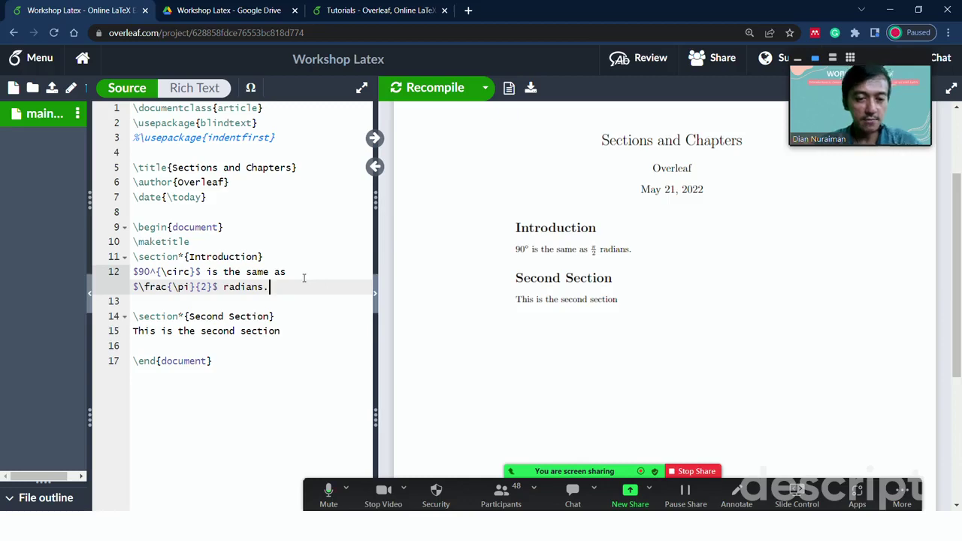
- Add the sentence "Bedakan antara x dan $x$." after "radians." in the Introduction and recompile the document
type("Bedakan")
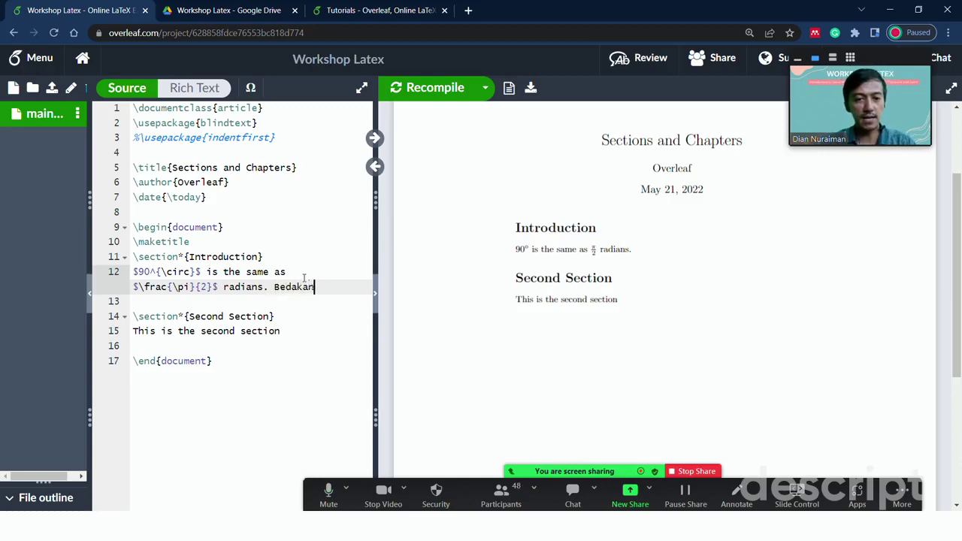
type(" anta")
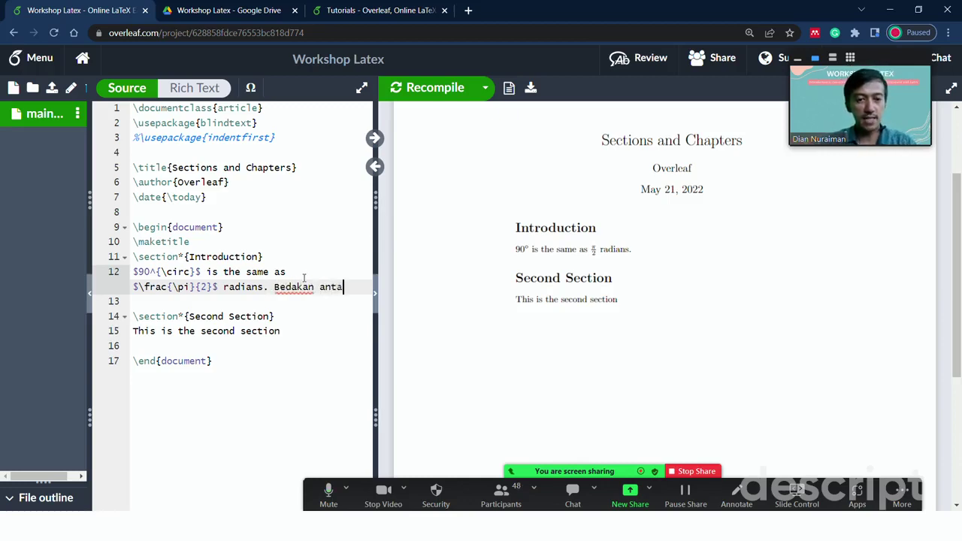
type("ra x")
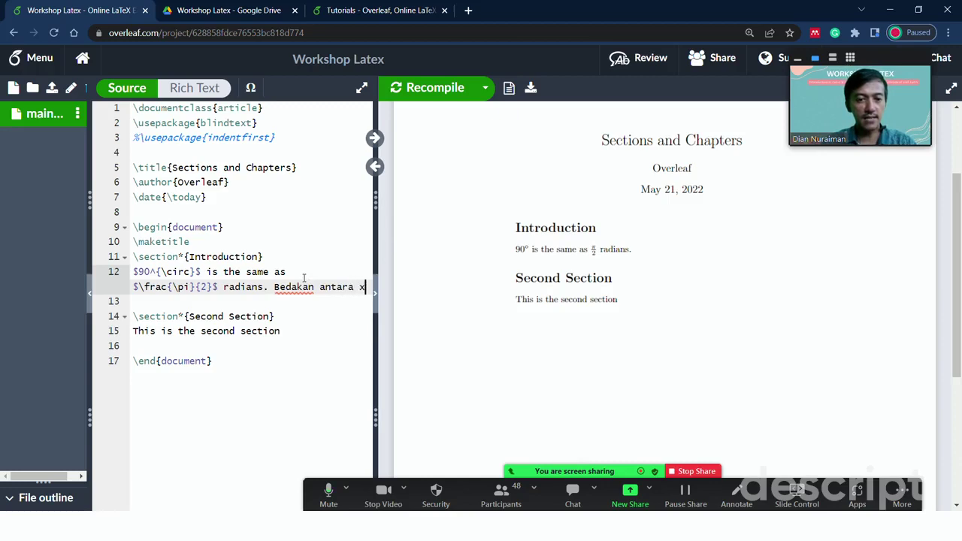
type(" dan $x$")
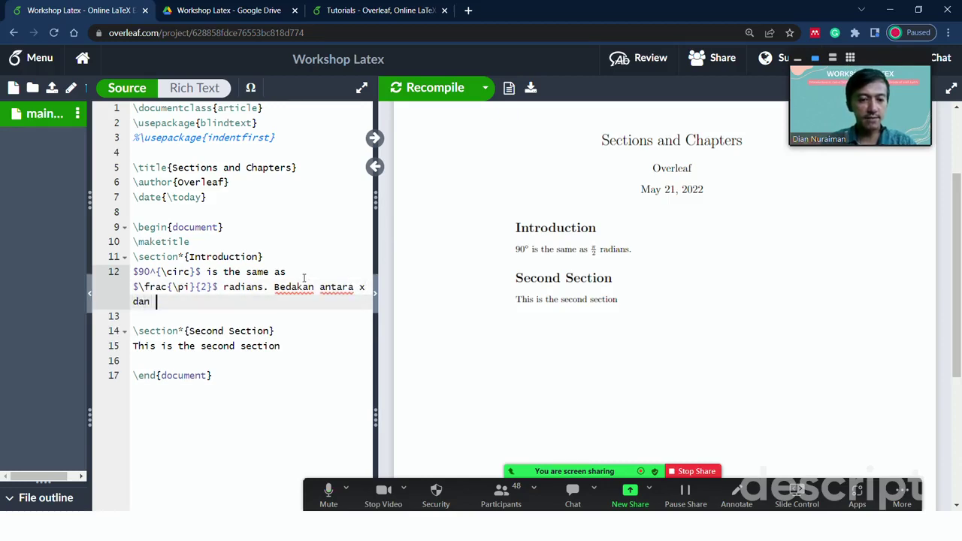
type(";")
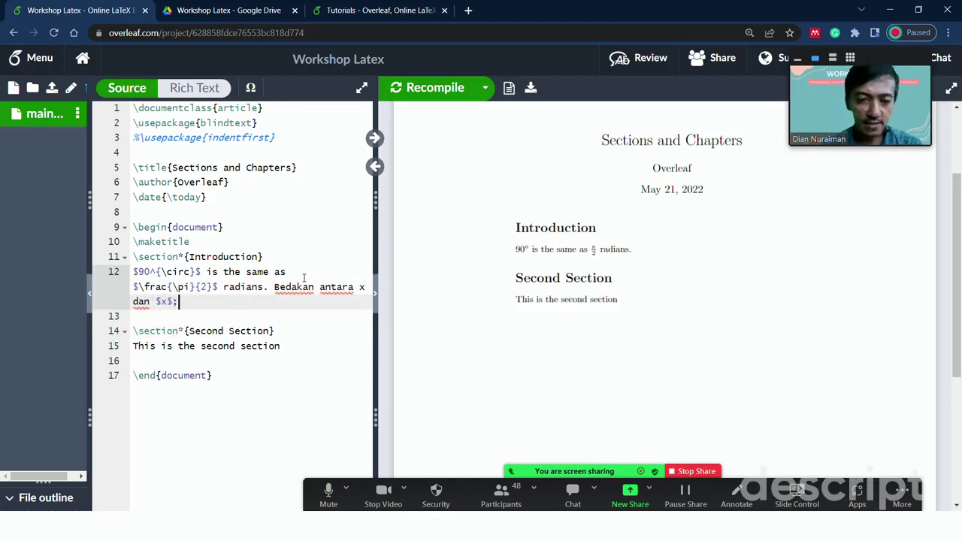
key("BackSpace")
type(".")
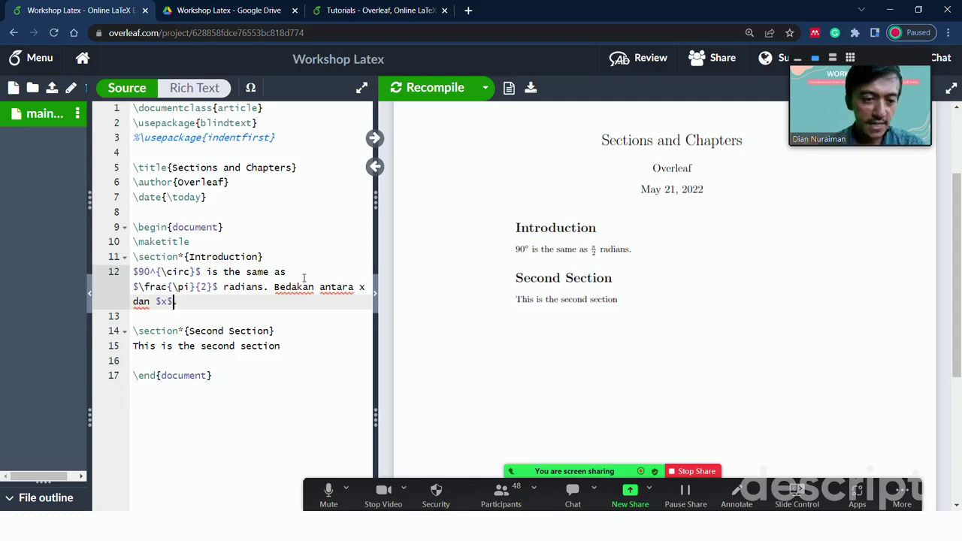
key("Left")
key("Left")
key("Left")
key("Right")
key("Right")
key("Right")
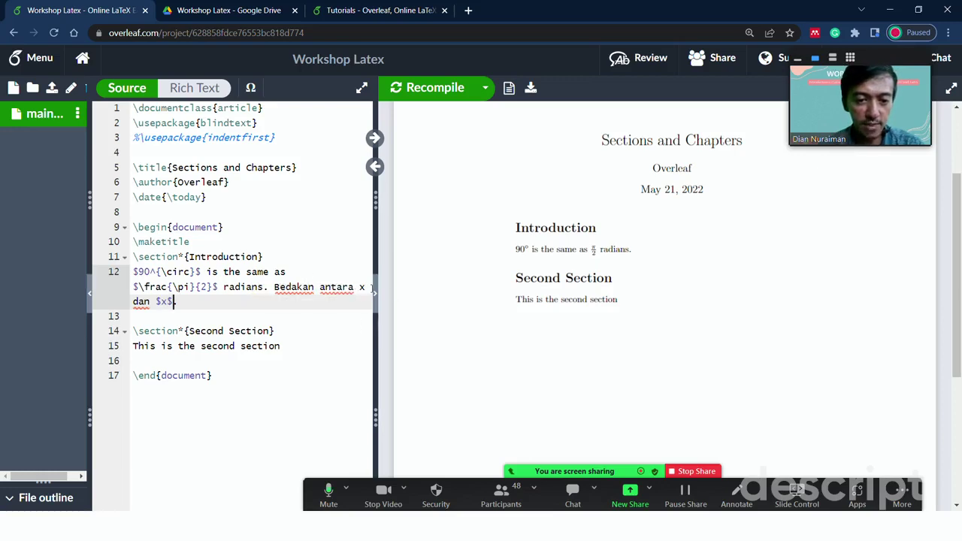
key("ctrl+s")
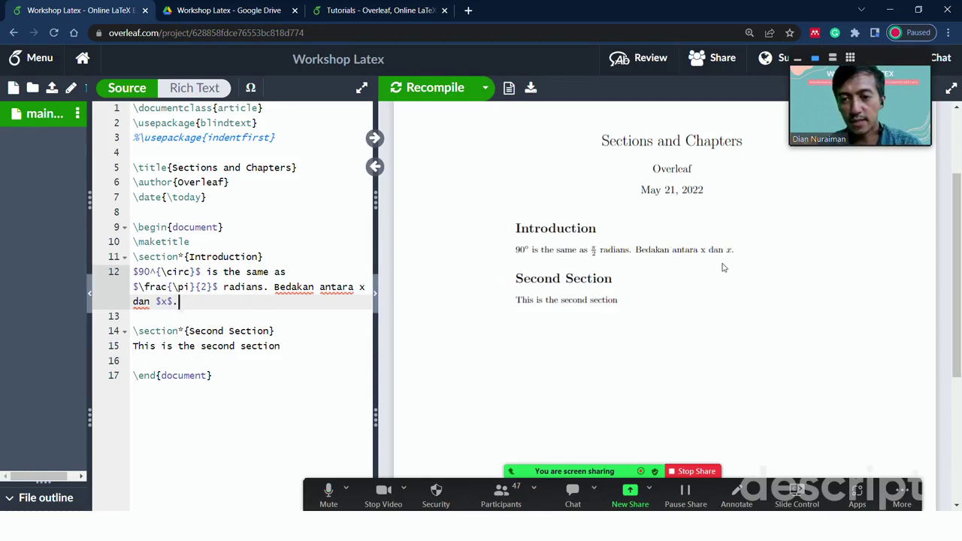
- Hide the file tree and enlarge the PDF preview to compare the plain x with the math-mode x in the Introduction
key("ctrl+plus")
key("ctrl+plus")
key("ctrl+plus")
key("ctrl+plus")
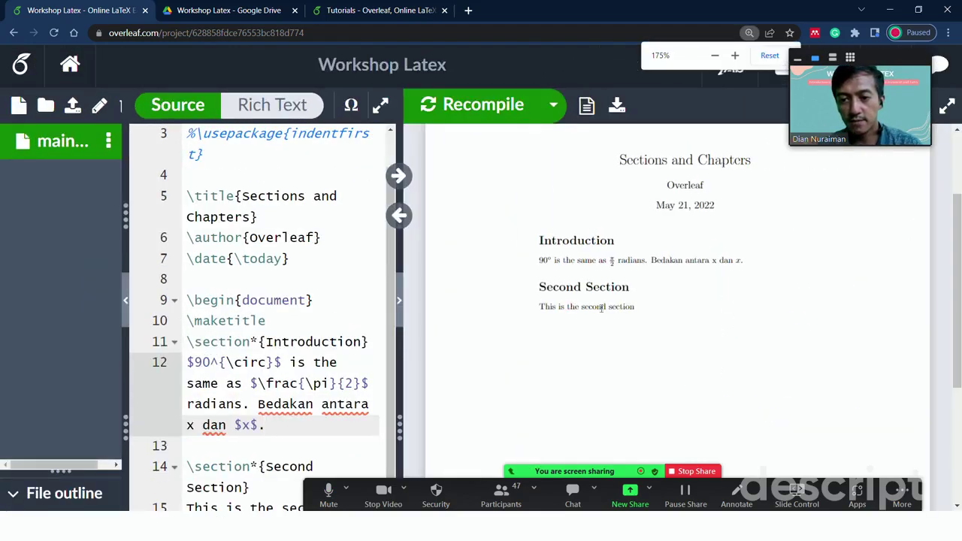
key("ctrl+minus")
key("ctrl+minus")
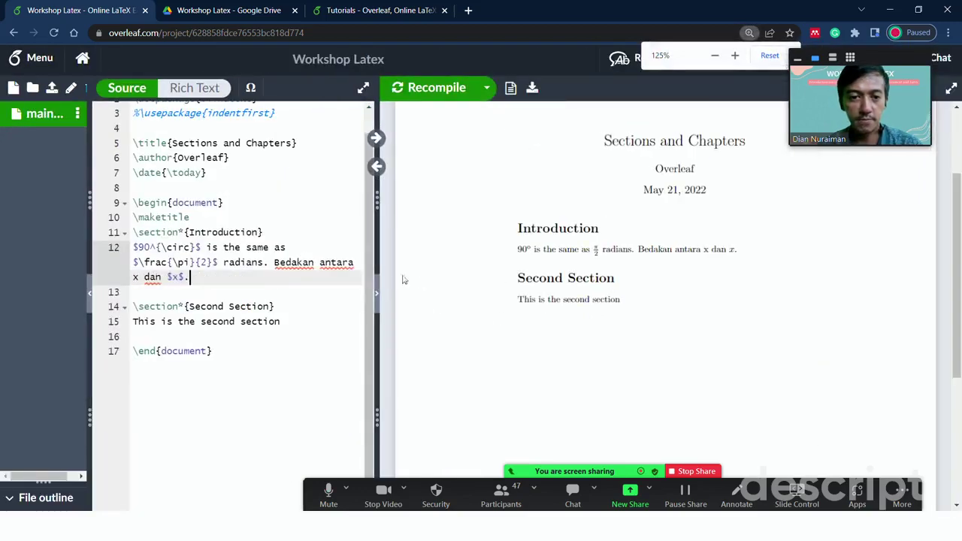
left_click(89, 297)
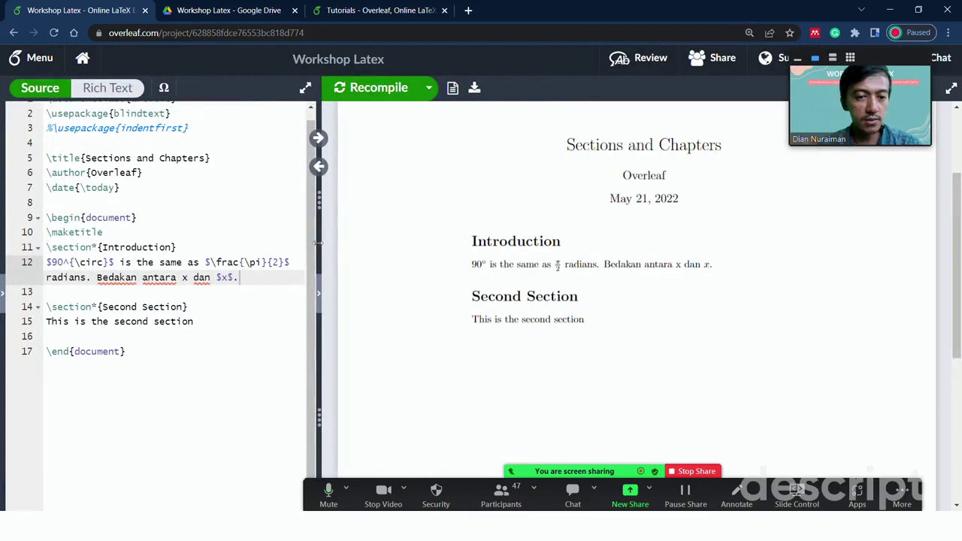
left_click_drag(319, 251, 109, 254)
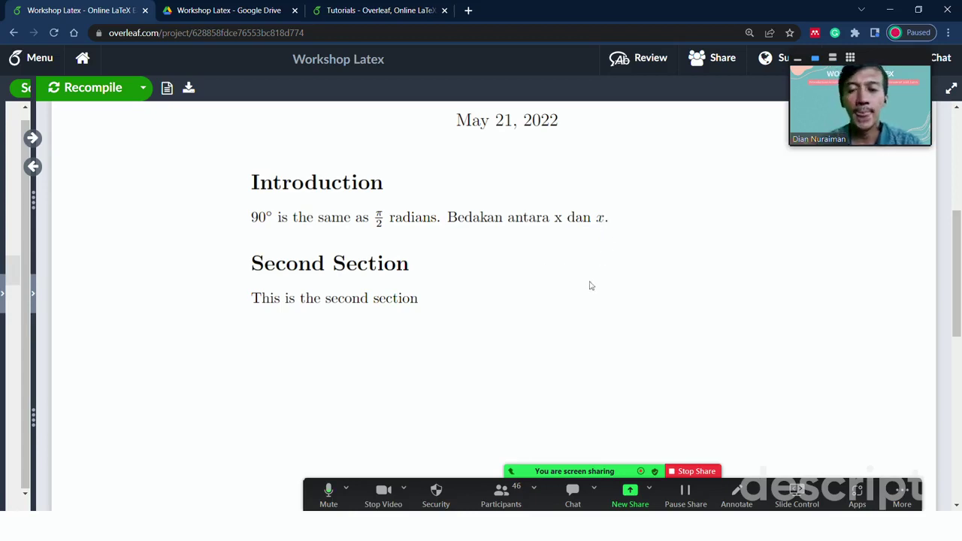
- Widen the code editor again and append "Sehingga $f(x)=x^2$" to the Introduction paragraph, following the slide's function example
left_click_drag(28, 234, 279, 274)
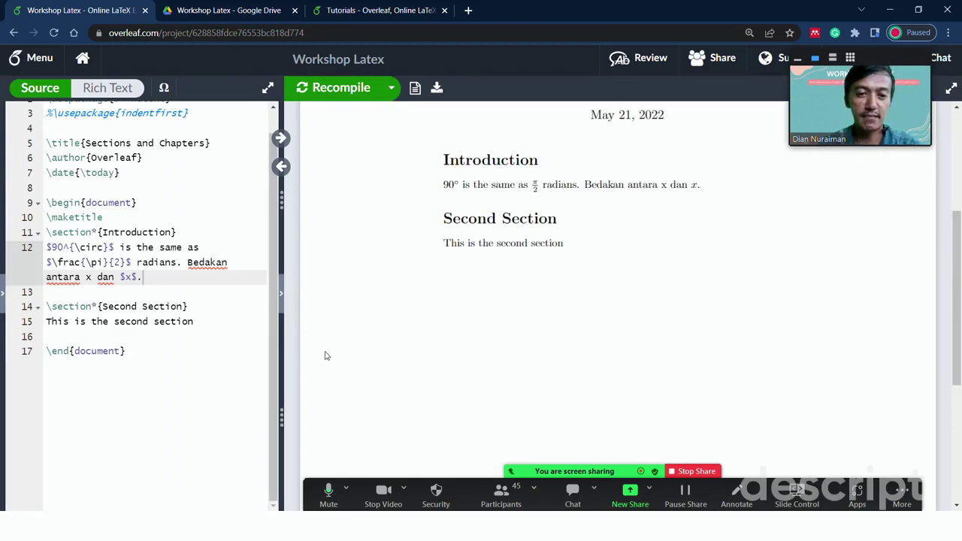
left_click_drag(284, 349, 328, 349)
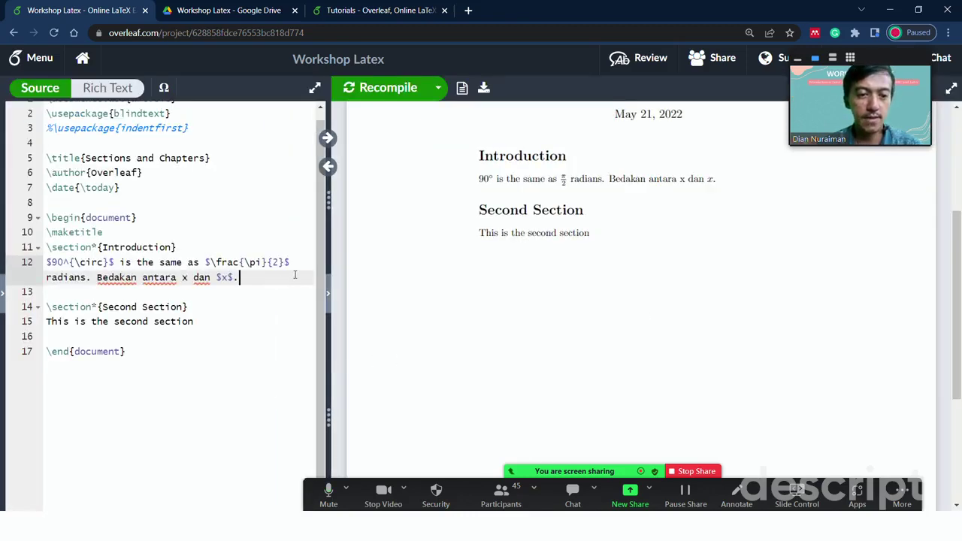
type("Sehingga ")
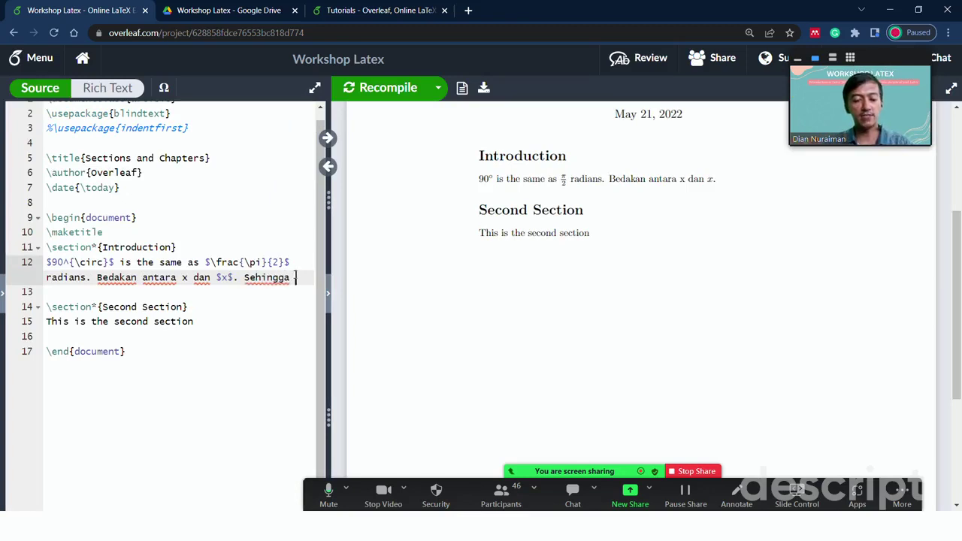
type("$$")
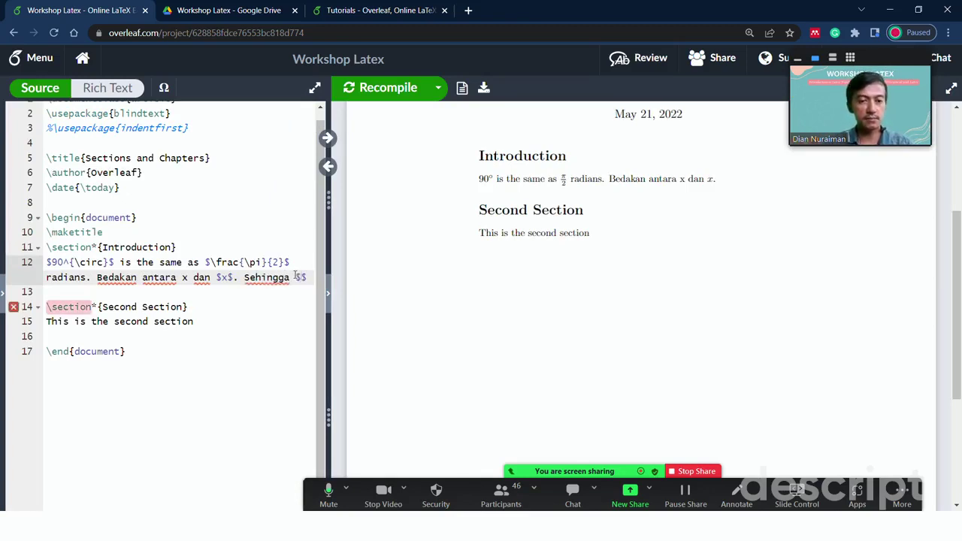
type("f(x)=")
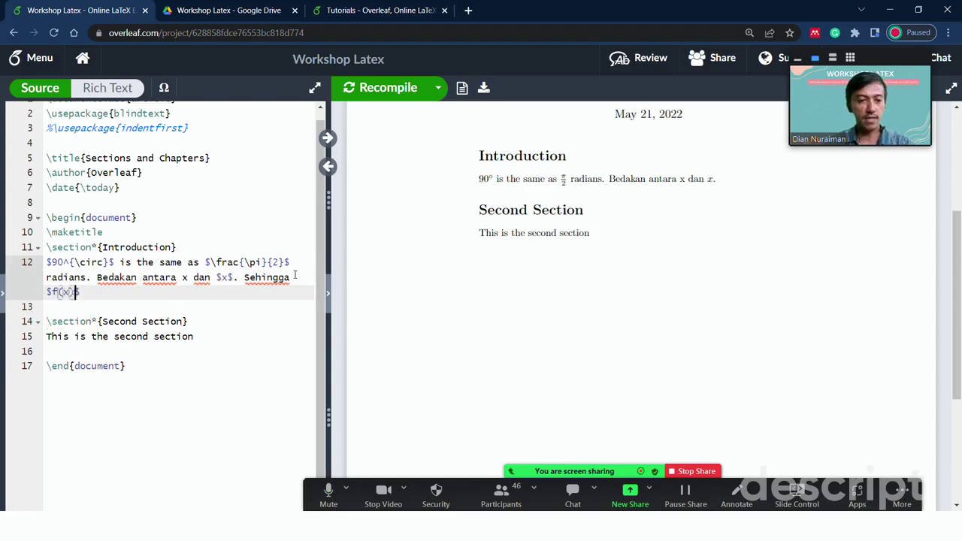
key("alt+Tab")
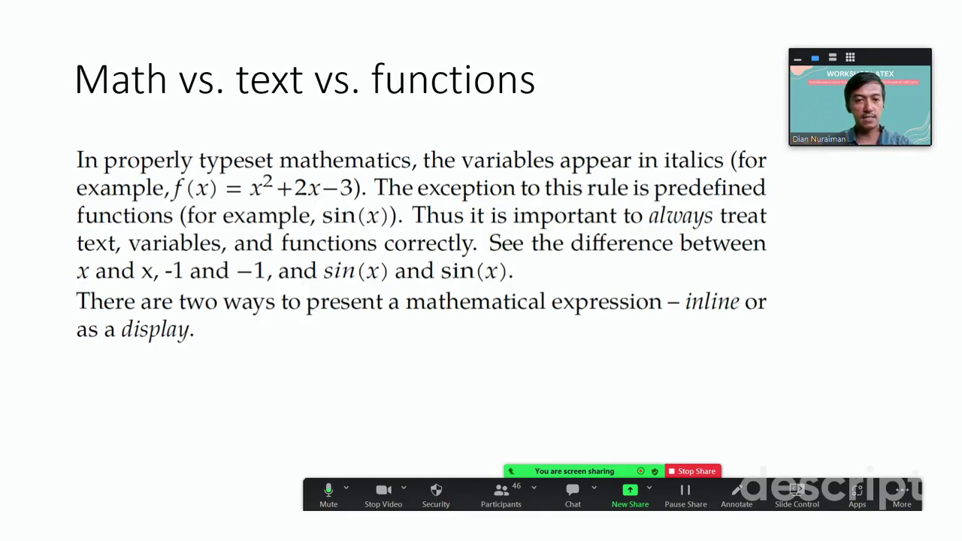
key("alt+Tab")
type("x")
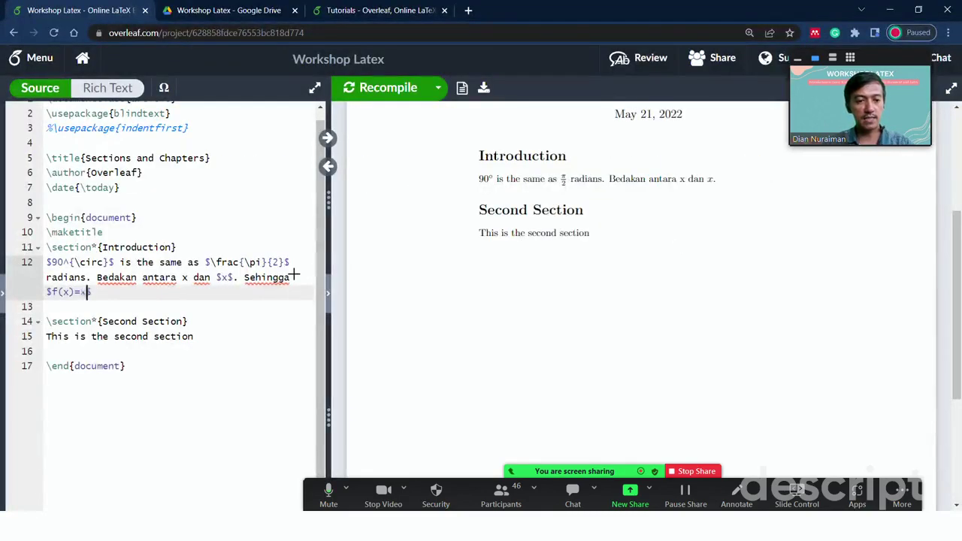
type("^2")
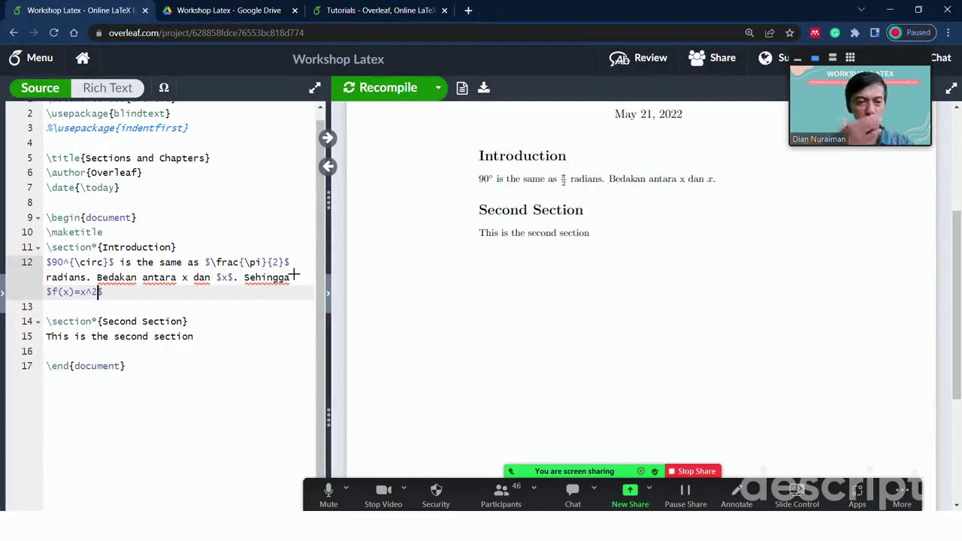
- Complete the inline function with +2x-3 from the slide, end the sentence with a period and recompile the document
key("alt+Tab")
key("alt+Tab")
type("+2x")
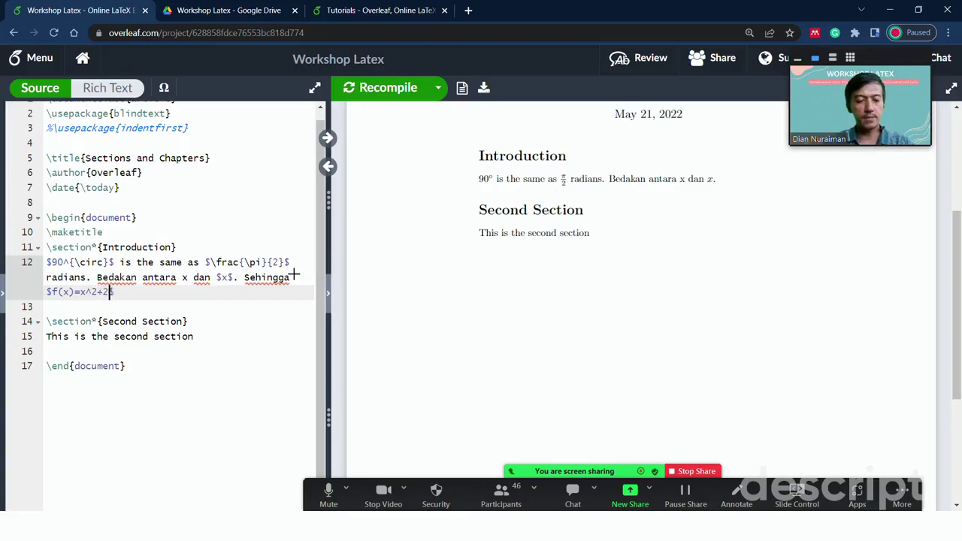
key("alt+Tab")
key("alt+Tab")
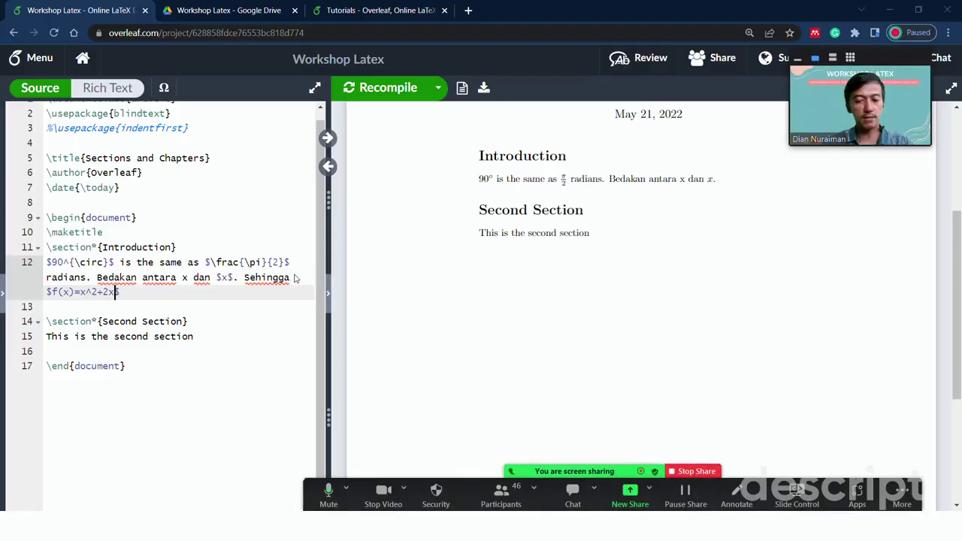
type("-3")
key("Right")
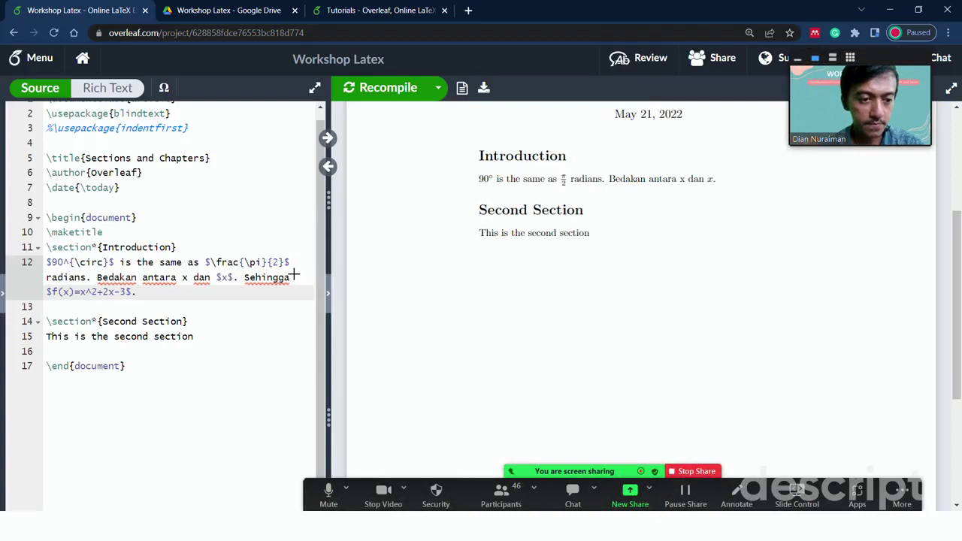
key("ctrl+s")
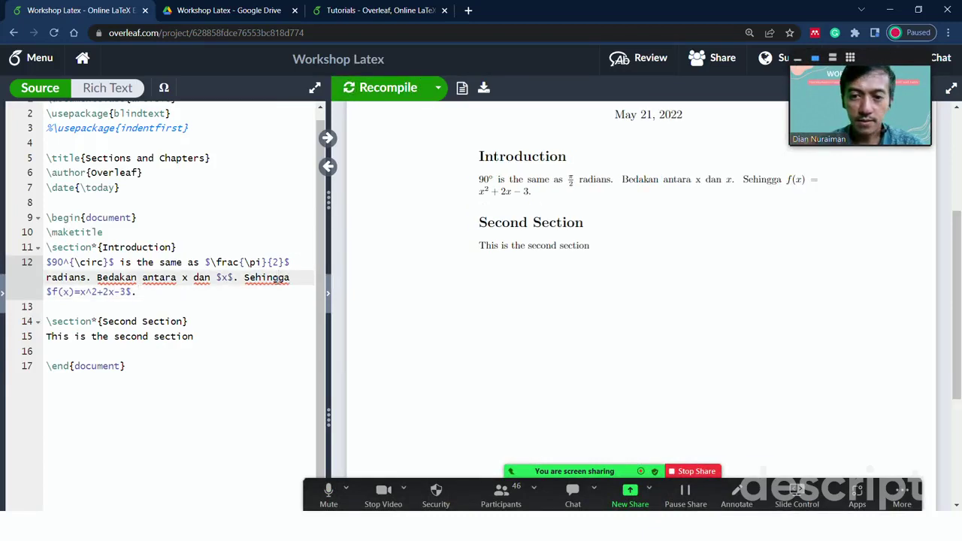
- Replace the word "Sehingga" before the inline function with "Contoh fungsi" and recompile the document
double_click(267, 277)
type("Contoh ")
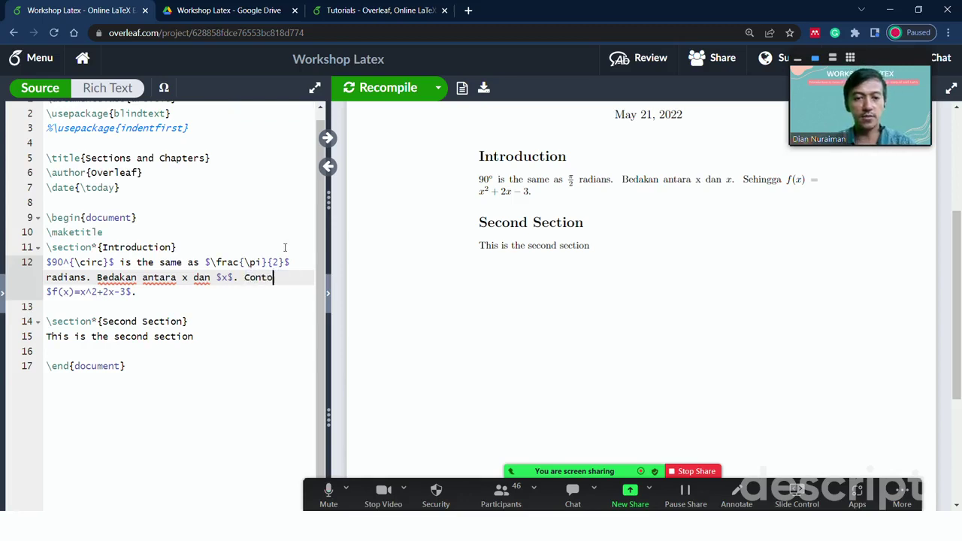
type("fungsi")
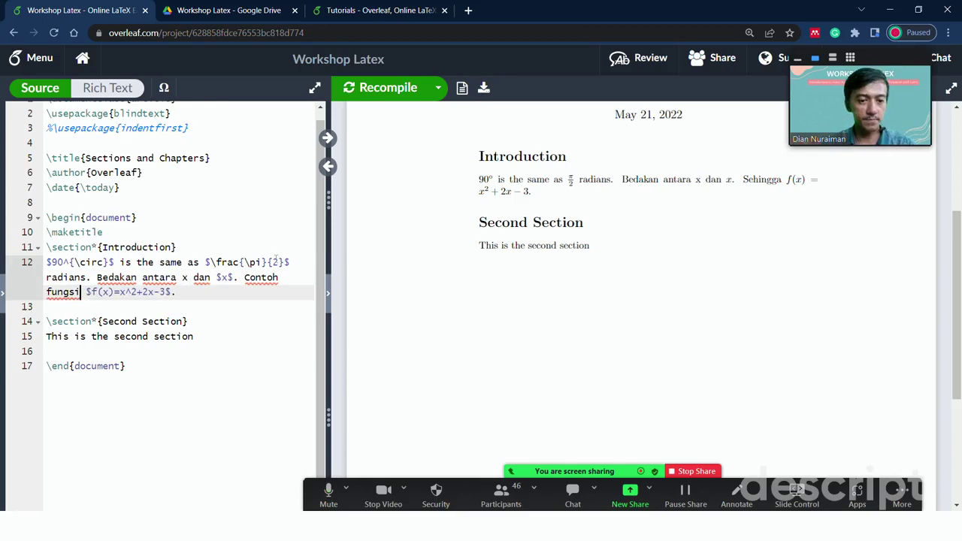
left_click(261, 293)
key("ctrl+s")
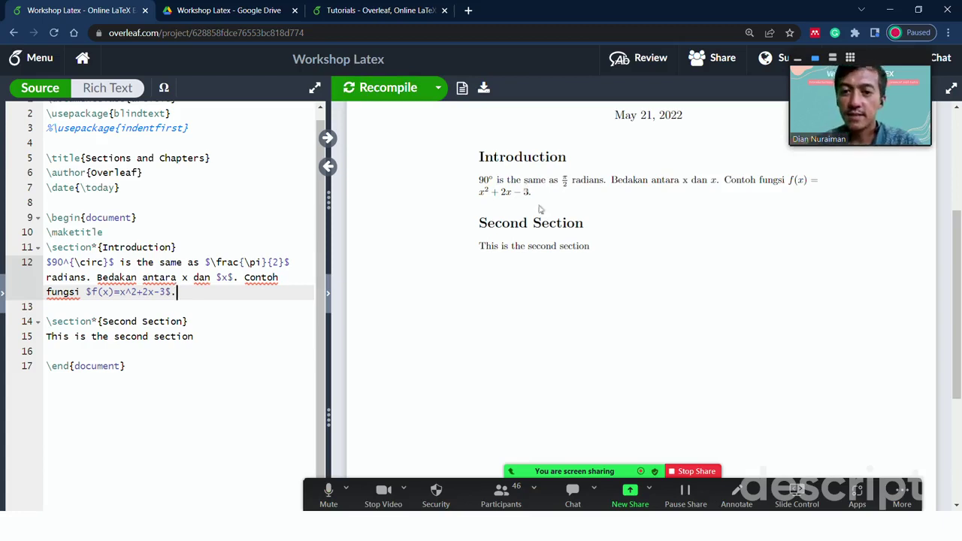
- Review the Introduction's inline math in the source and PDF, then switch to the slides and advance to Displayed mathematical expressions
scroll(720, 238, "up", 2)
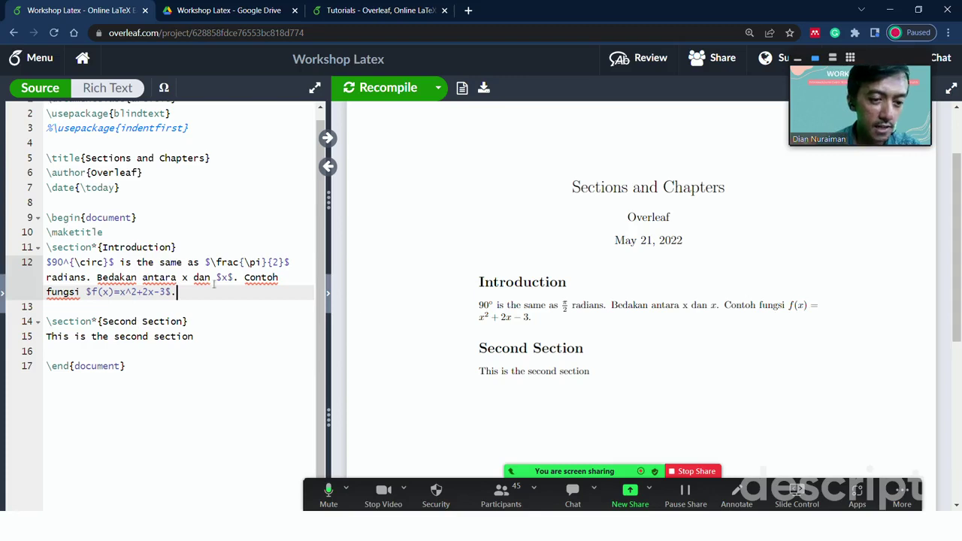
left_click_drag(190, 291, 46, 263)
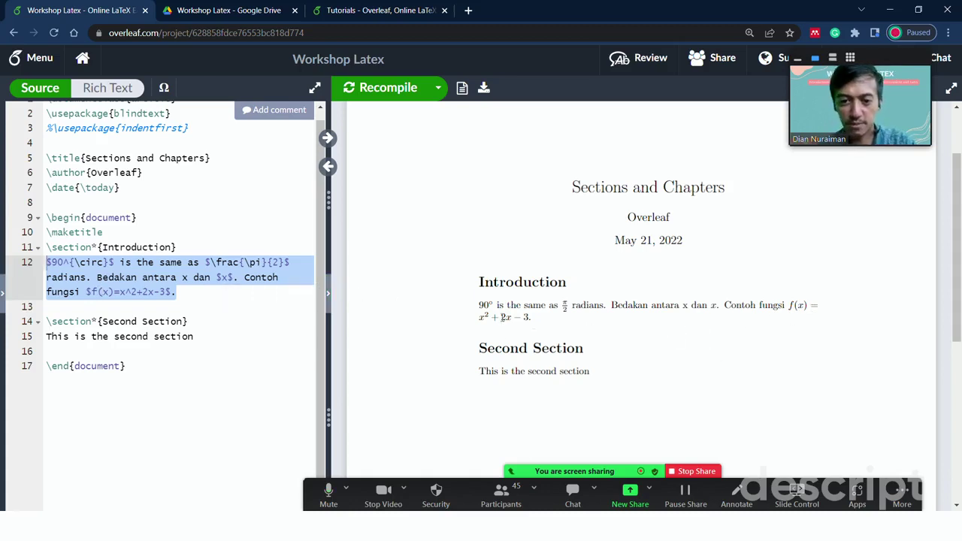
left_click(240, 290)
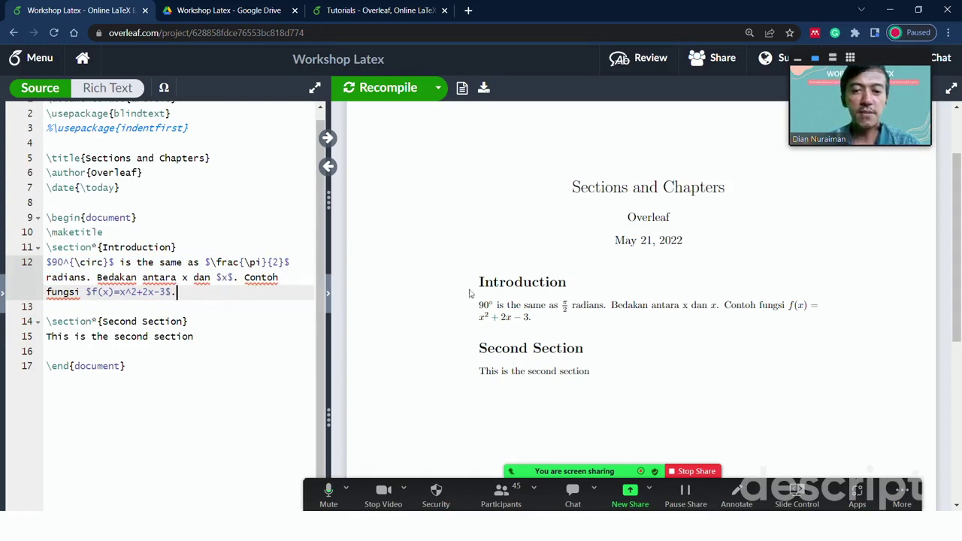
key("alt+Tab")
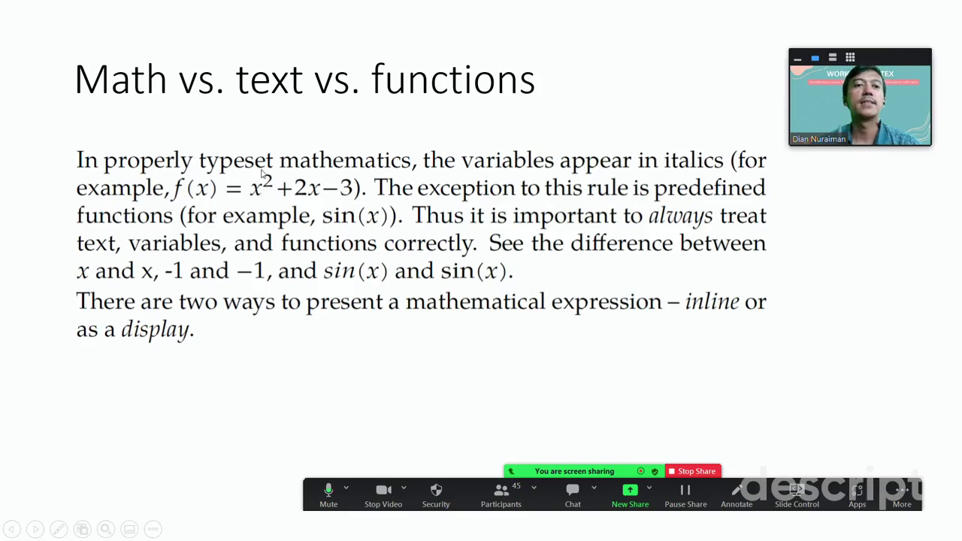
key("Right")
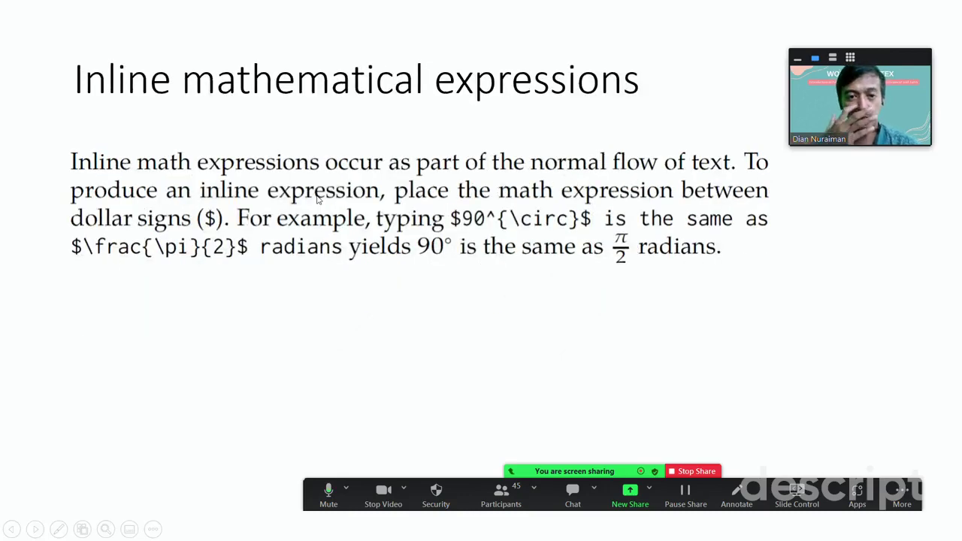
key("alt+Tab")
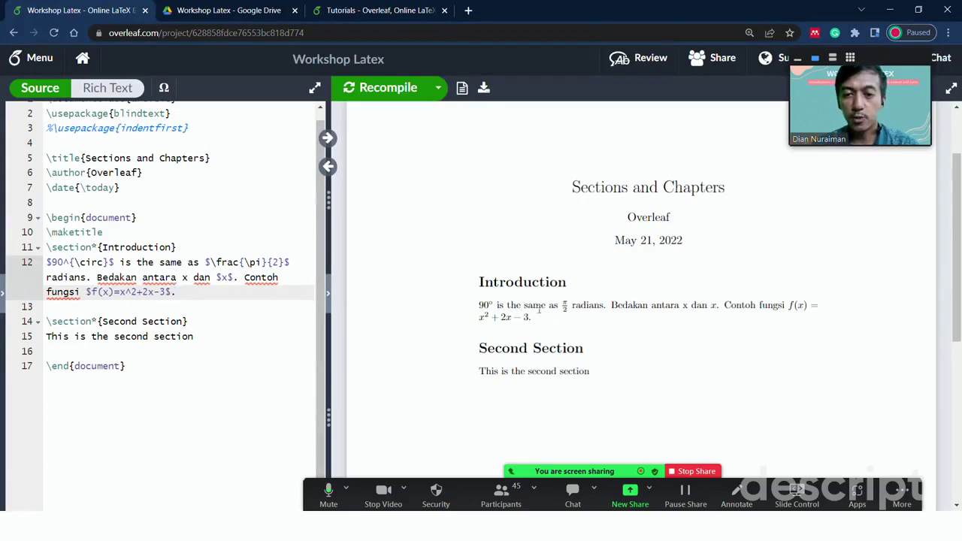
key("alt+Tab")
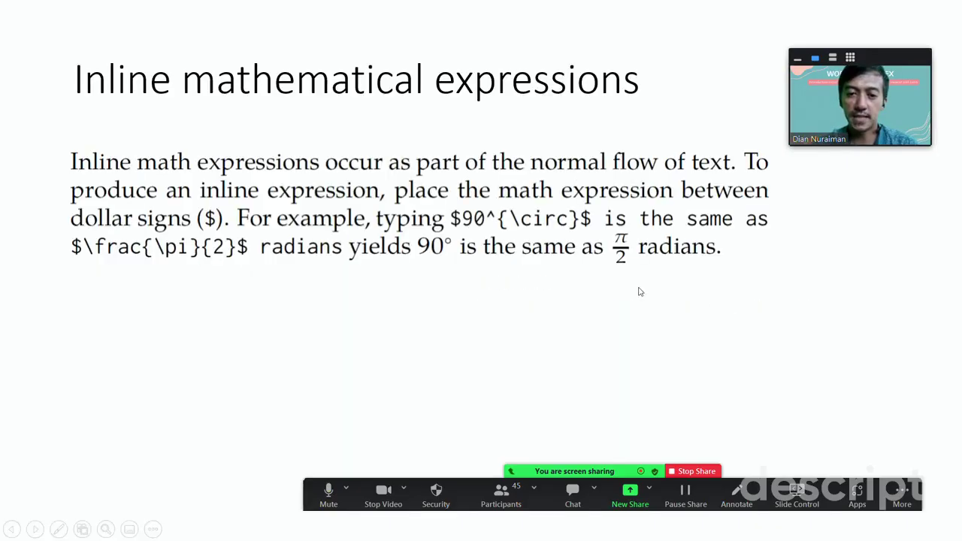
left_click(604, 358)
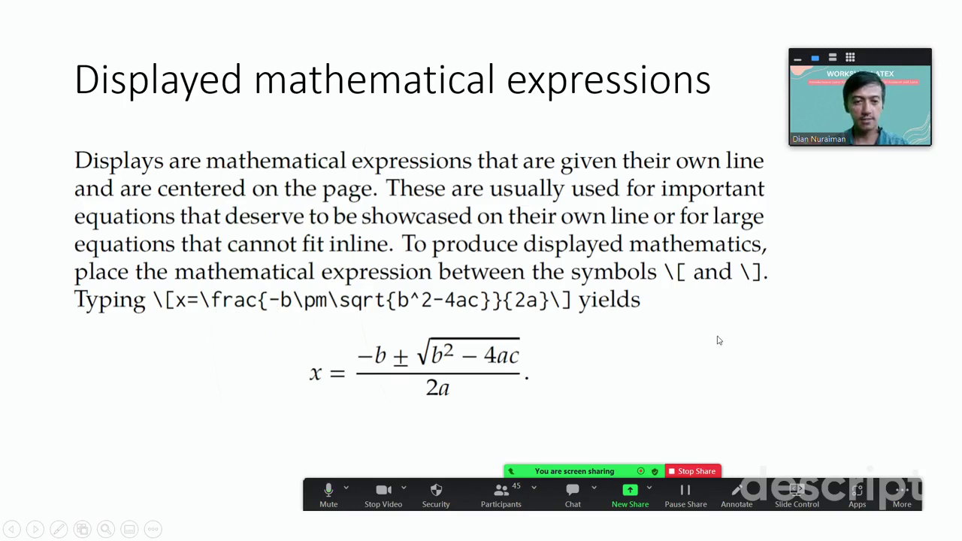
- Return to Overleaf and start a displayed equation on its own line below the Introduction paragraph with \[x=\frac{}{}
key("alt+Tab")
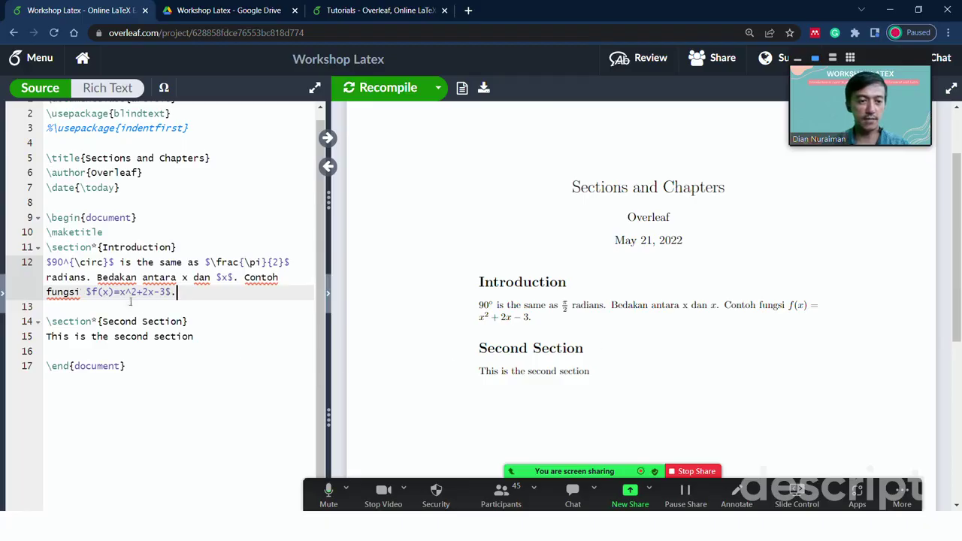
key("Return")
key("Return")
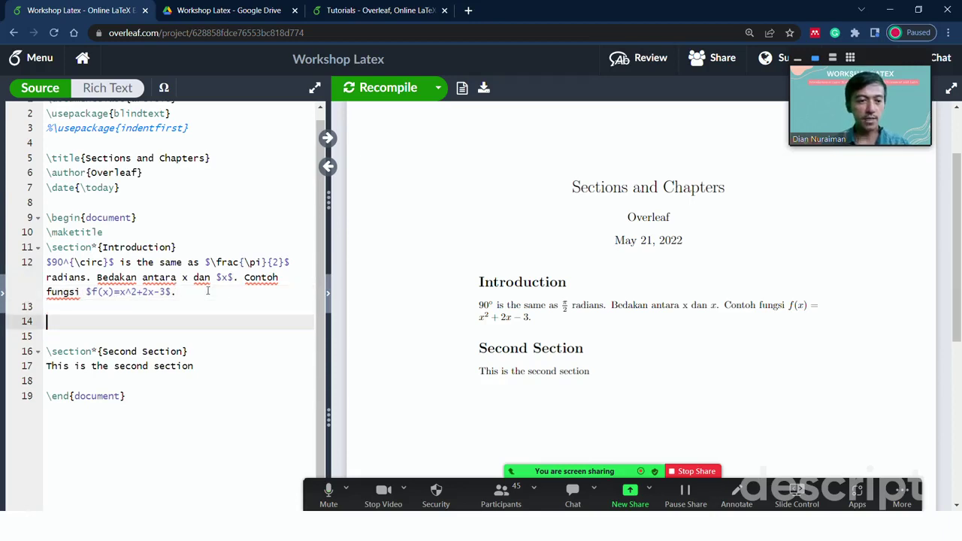
type("\\")
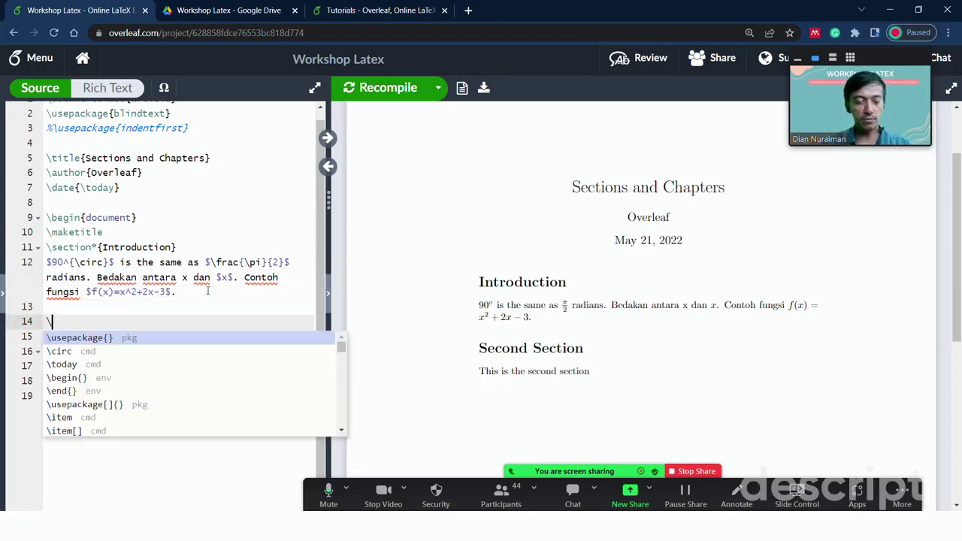
type("[")
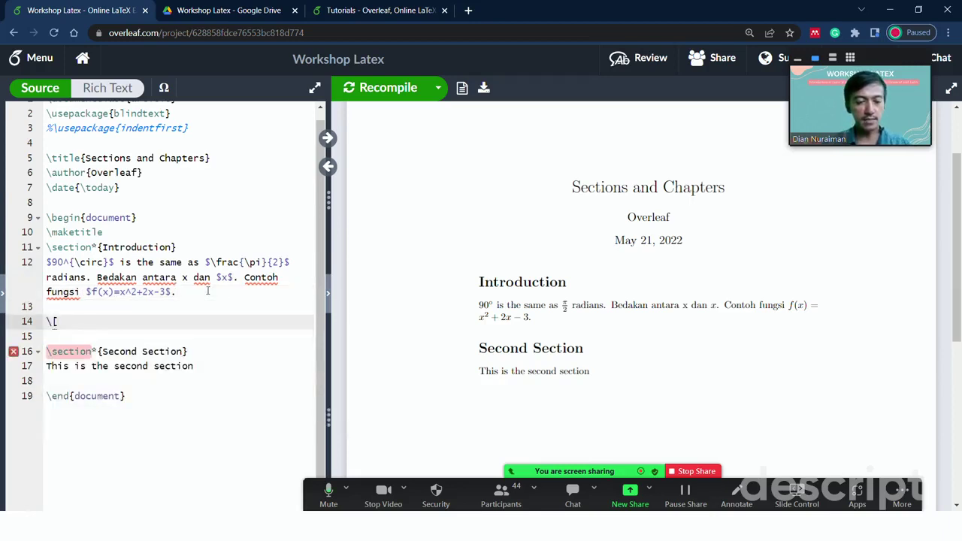
key("alt+Tab")
key("alt+Tab")
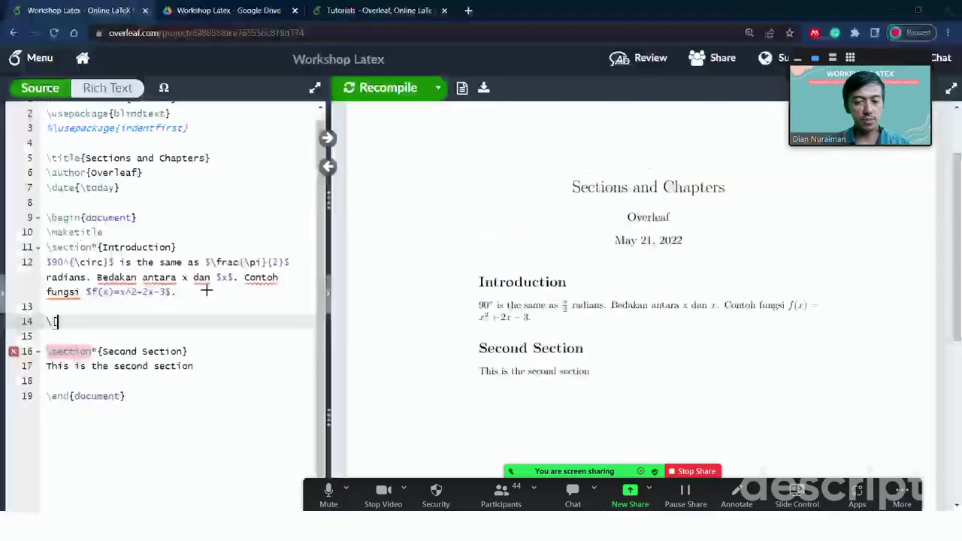
type("x=")
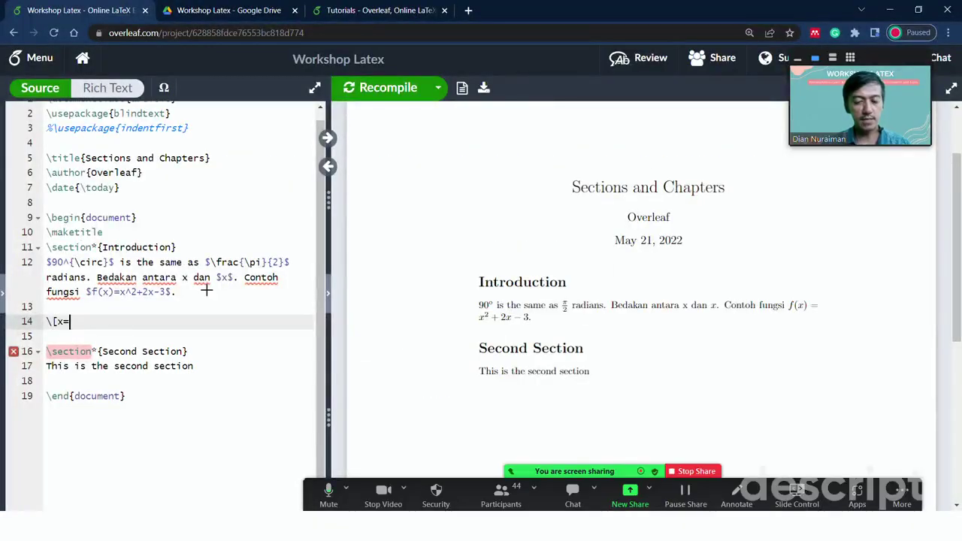
type("\fr")
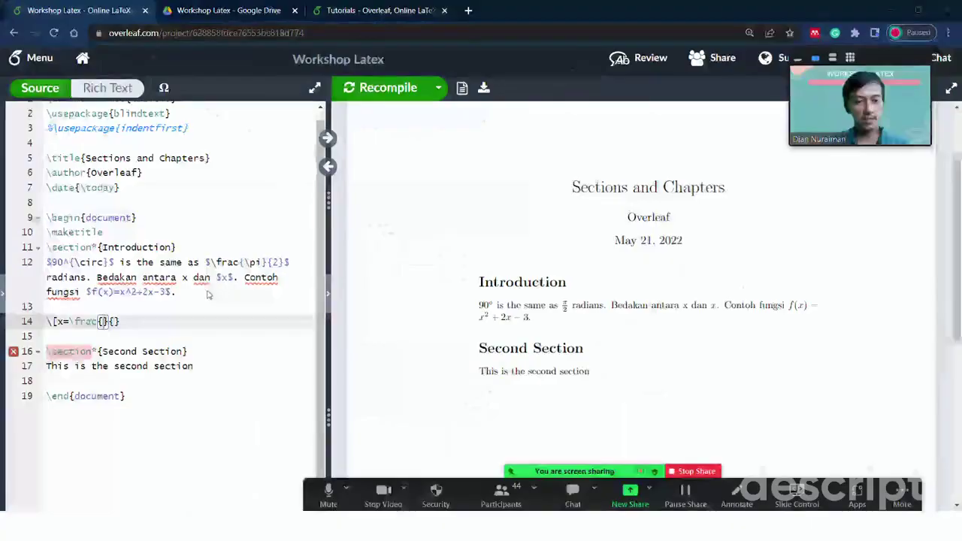
- Fill the fraction's numerator with -b\pm\sqrt{b^2-4ac}, following the quadratic formula on the slide
key("alt+Tab")
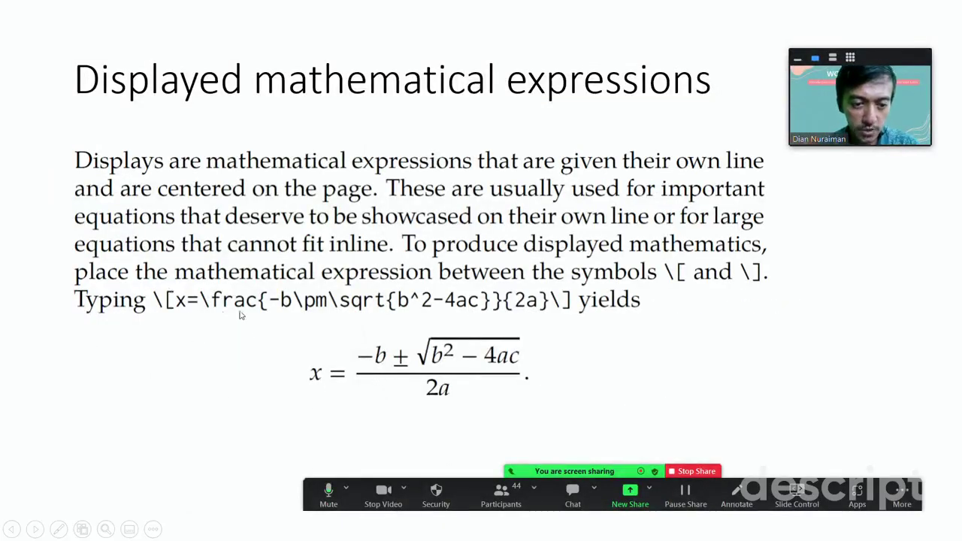
key("alt+Tab")
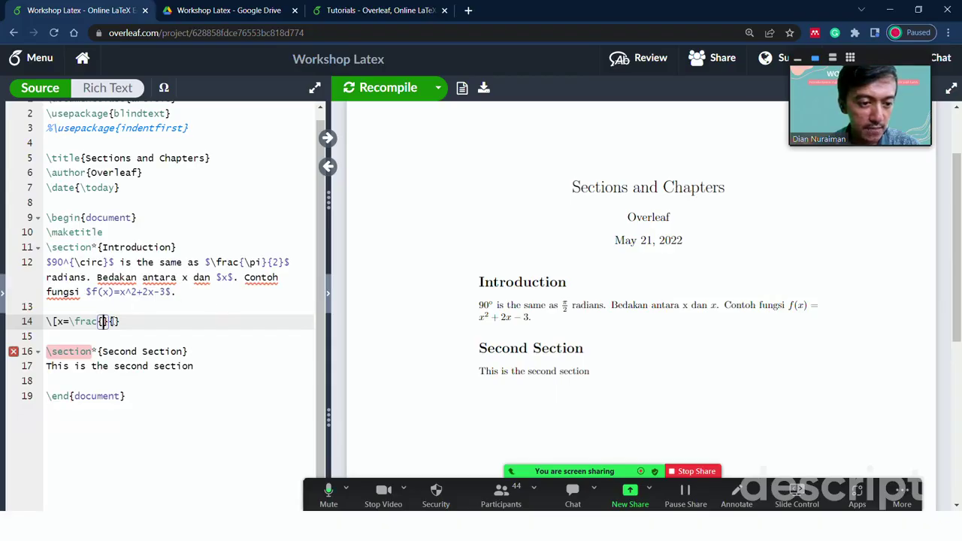
key("alt+Tab")
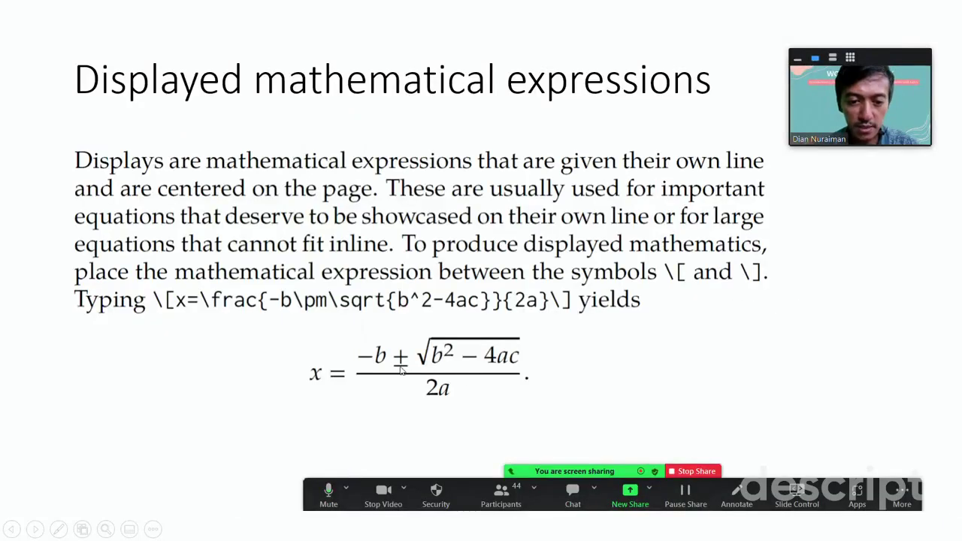
key("alt+Tab")
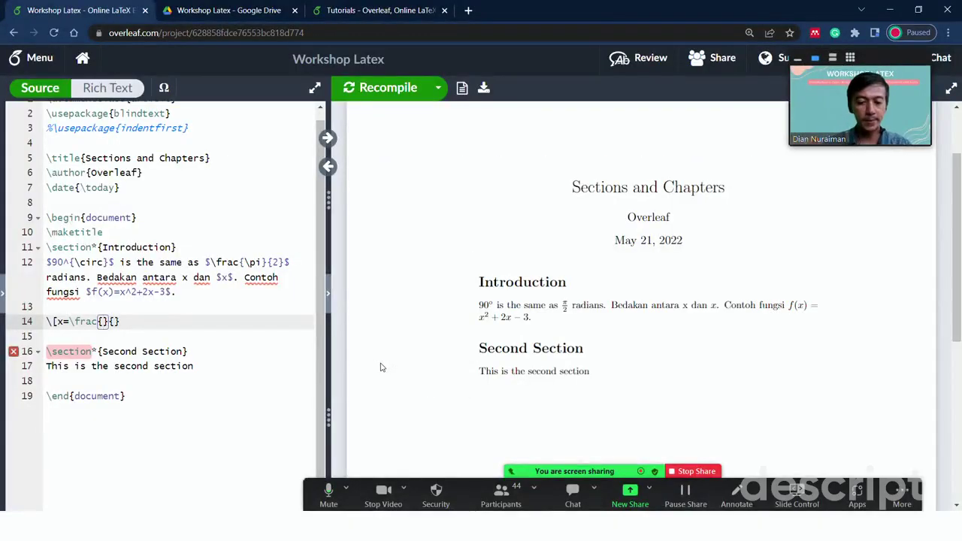
type("-b")
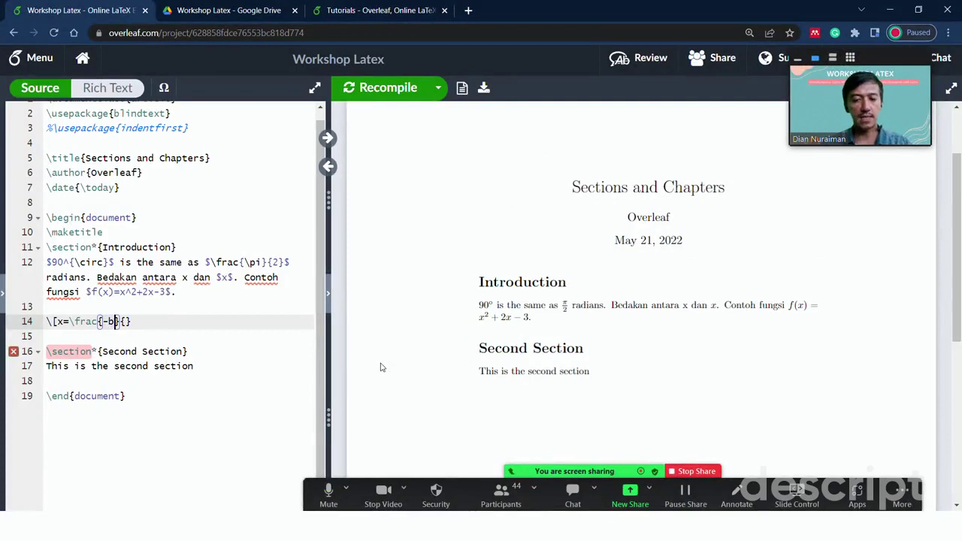
type("\\pm")
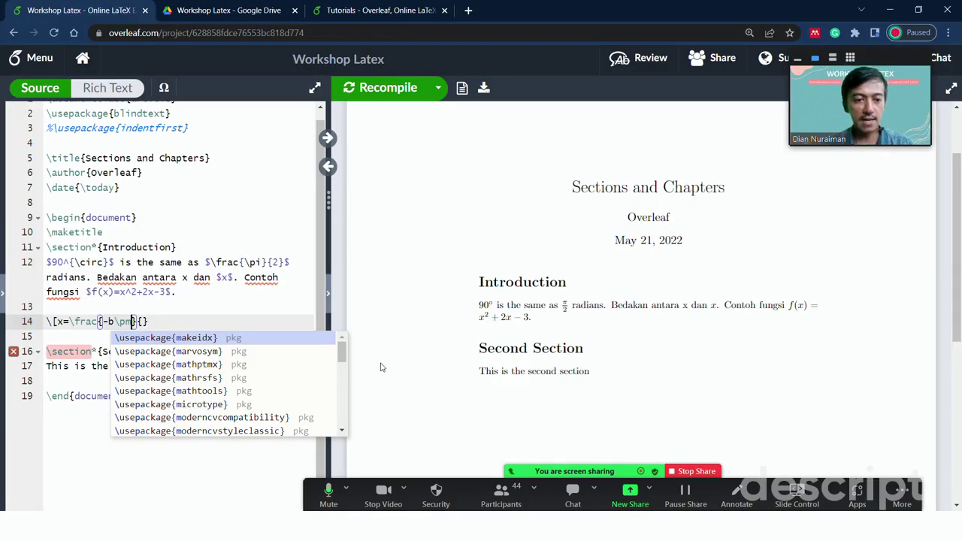
type("\\sqrt")
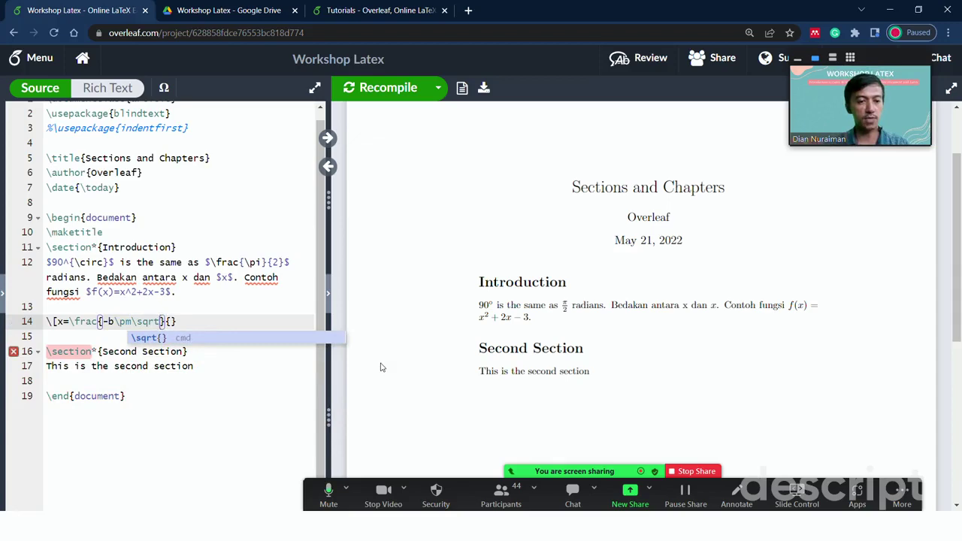
key("Return")
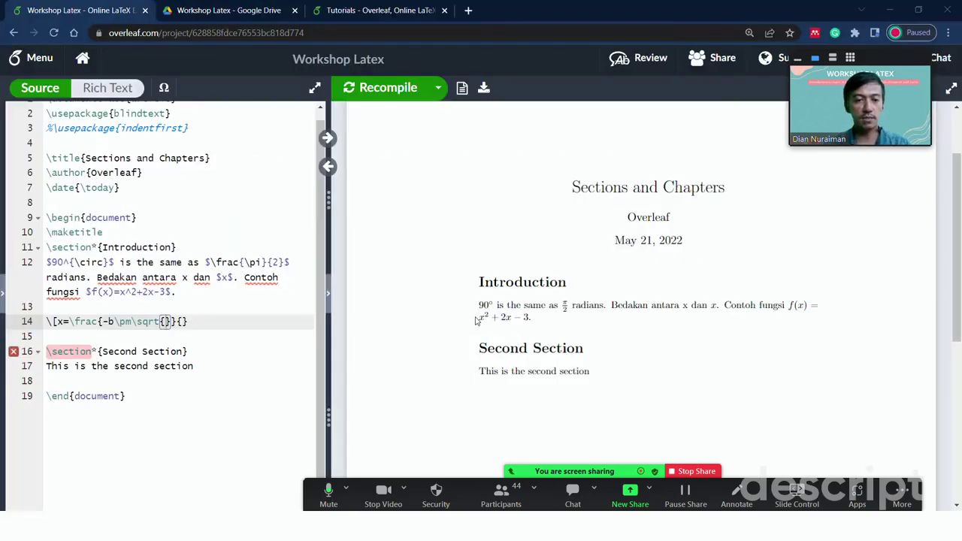
type("b^2")
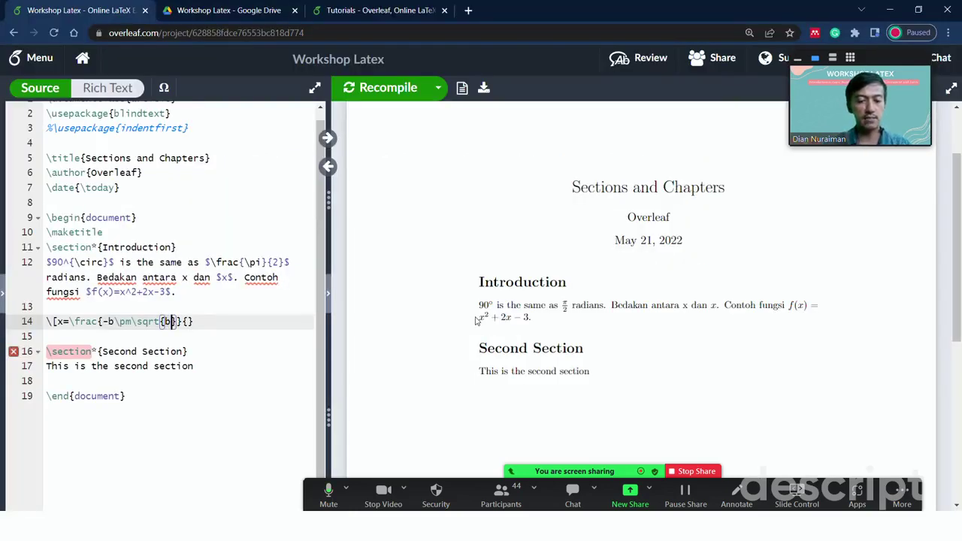
type("-4")
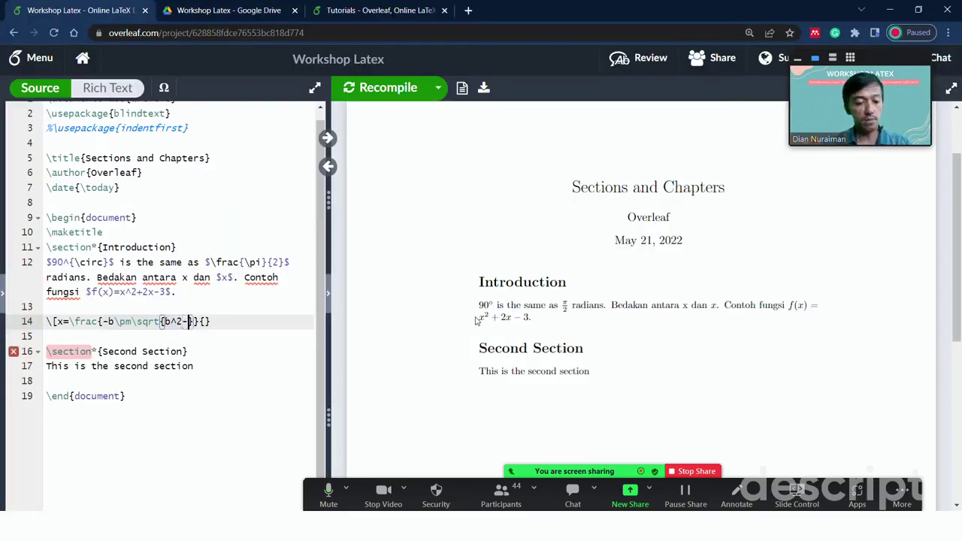
type("ac")
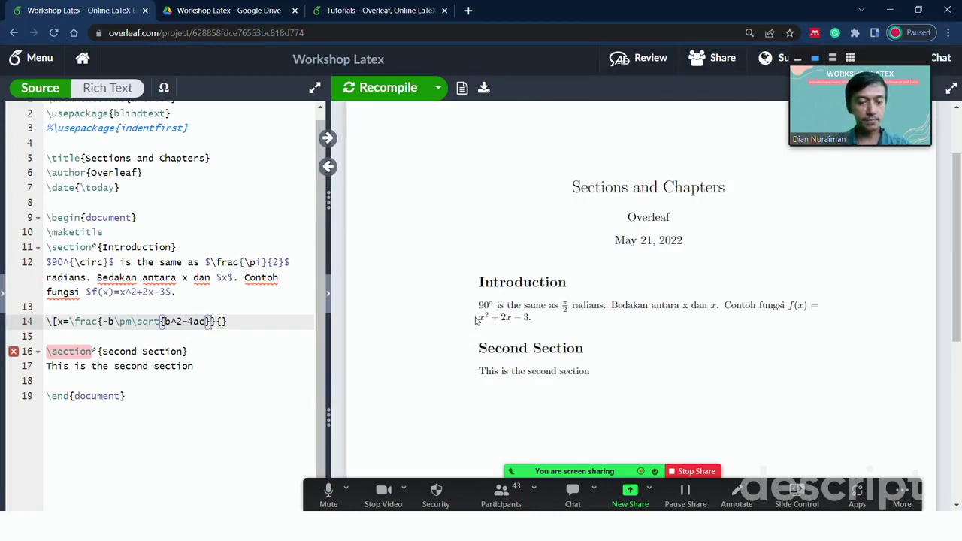
- Enter 2a as the fraction's denominator, close the displayed equation with \] and recompile the document
key("alt+Tab")
key("alt+Tab")
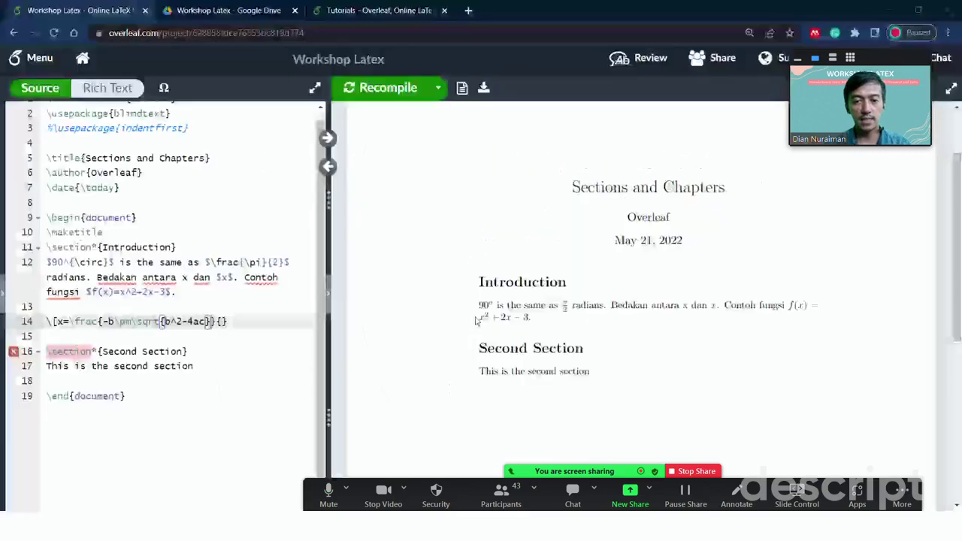
type("}{2a}")
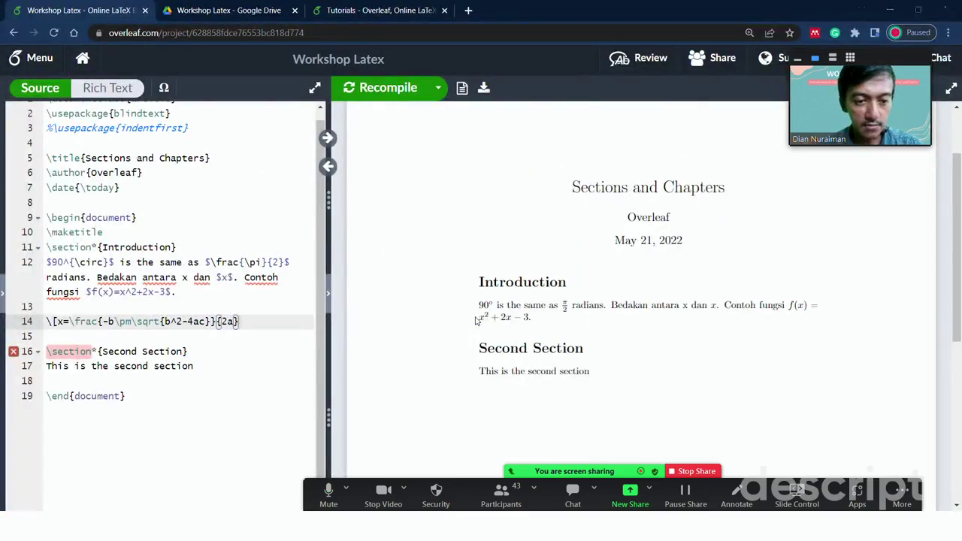
key("alt+Tab")
key("alt+Tab")
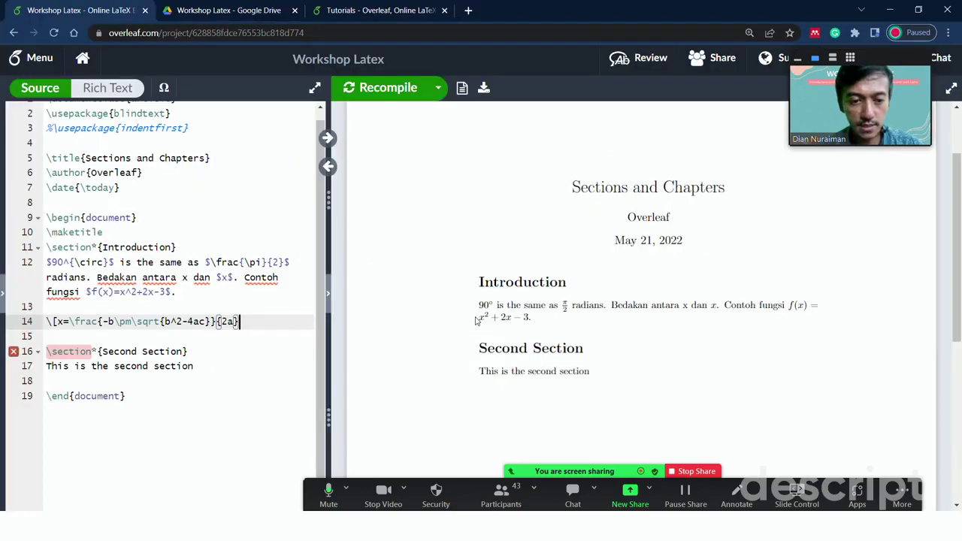
type("\\]")
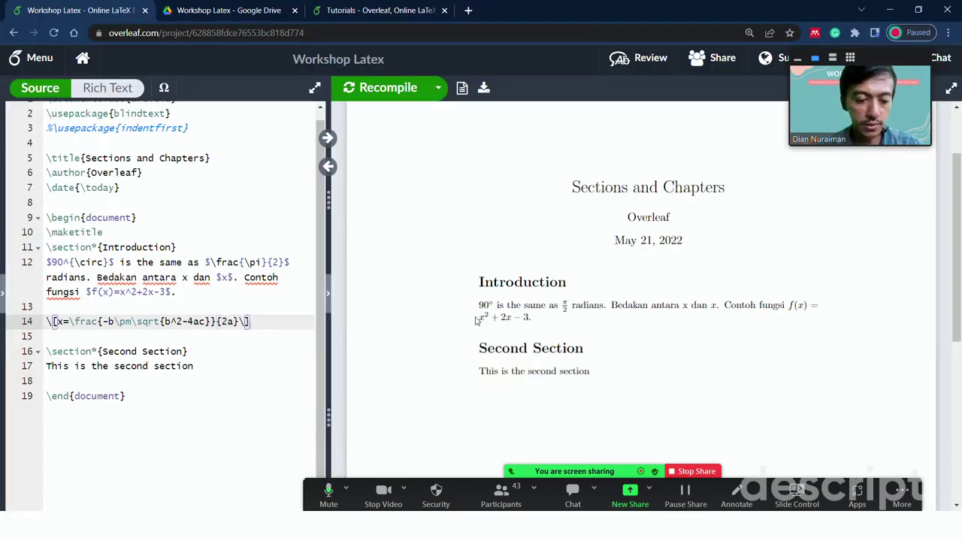
key("ctrl+s")
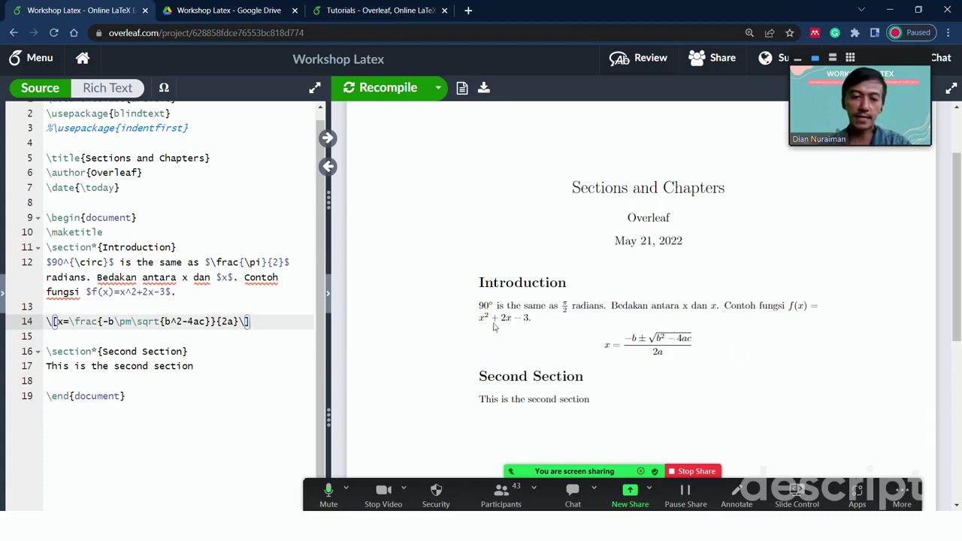
left_click(169, 334)
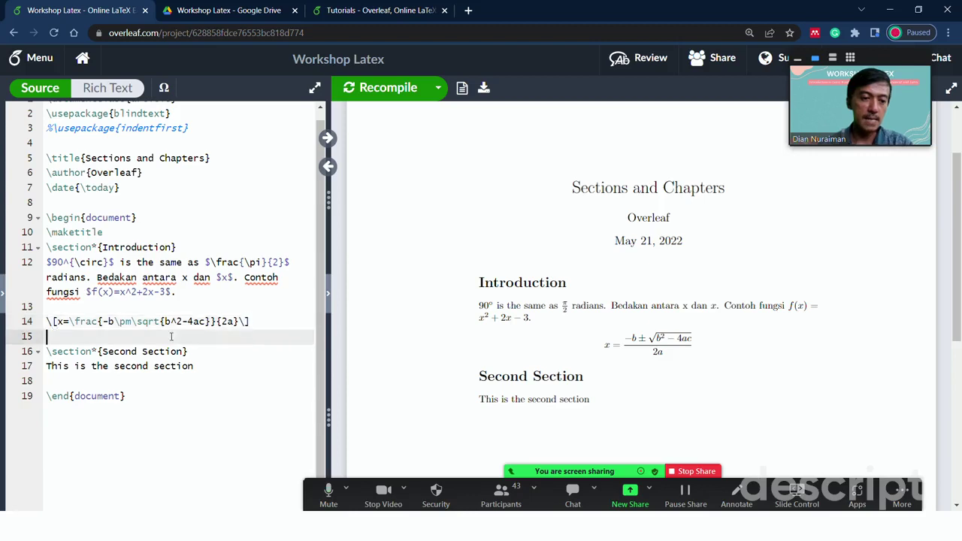
left_click(253, 322)
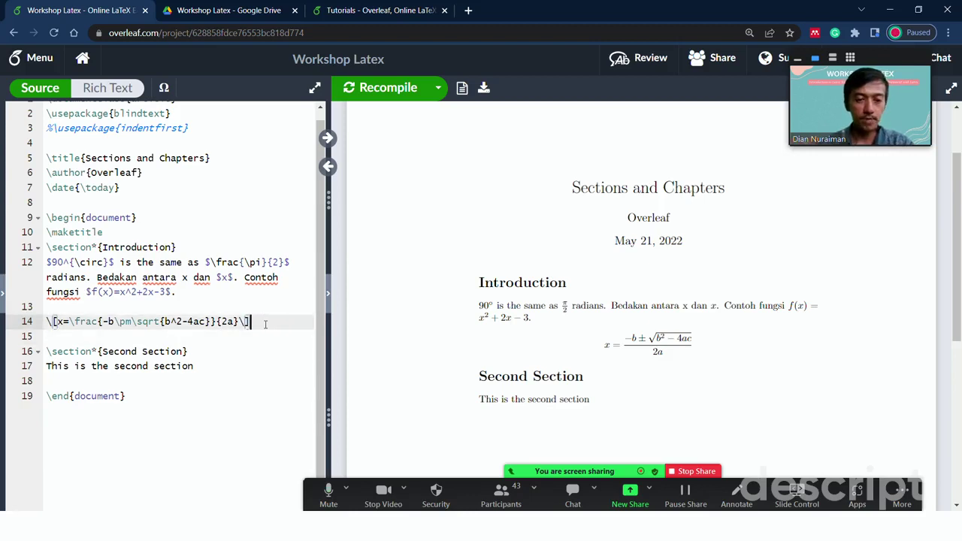
left_click(55, 322)
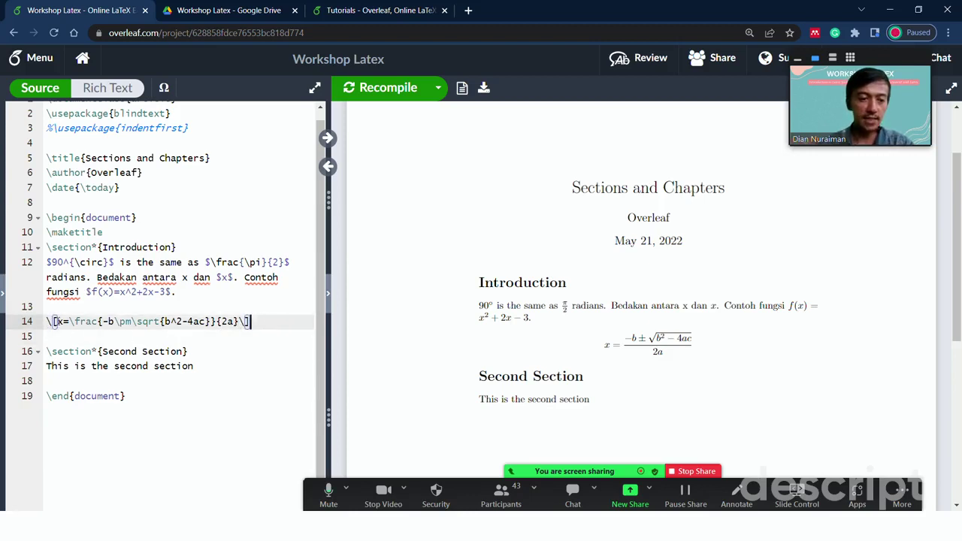
left_click(73, 340)
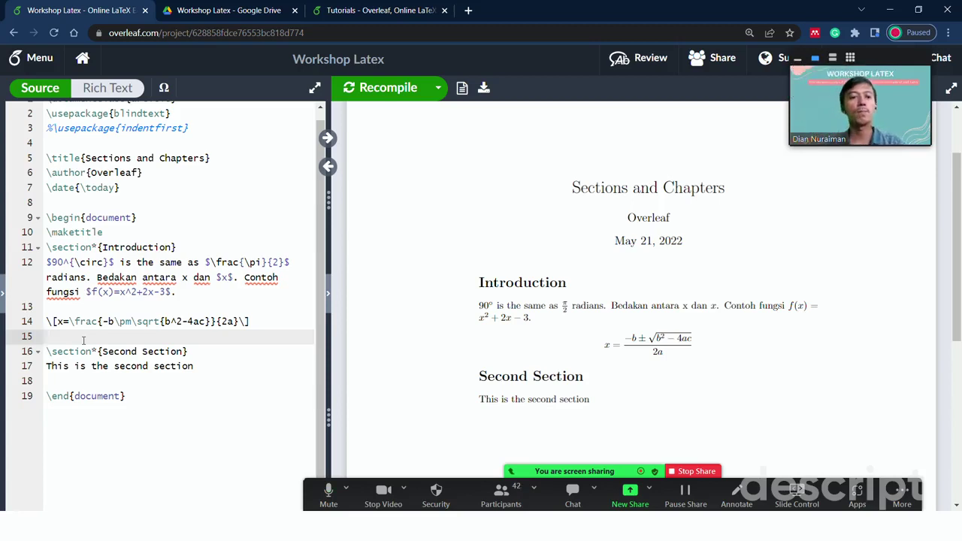
left_click(181, 308)
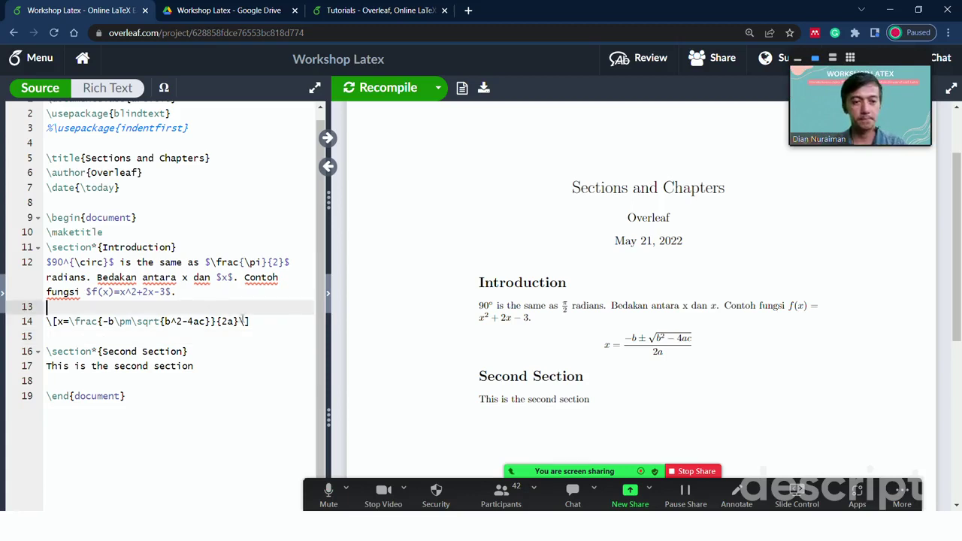
left_click(260, 333)
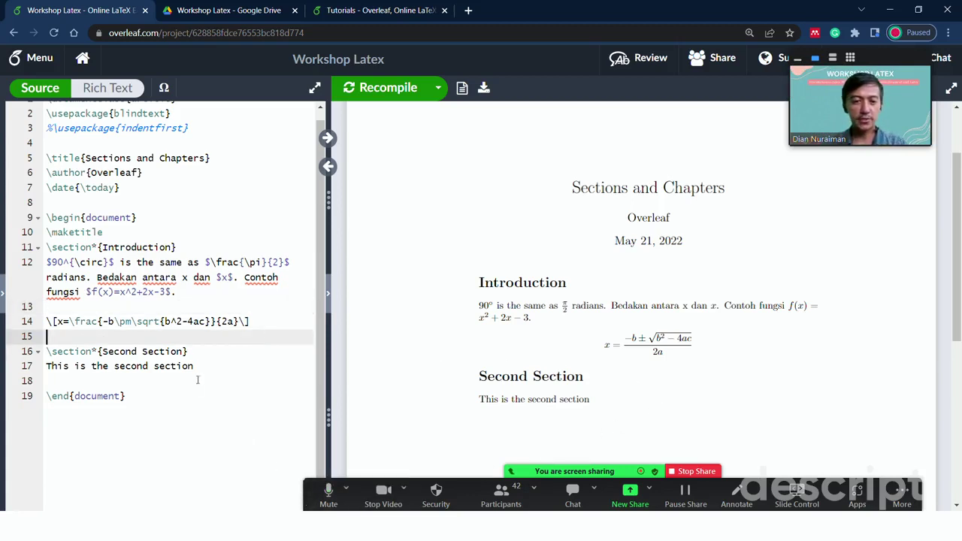
left_click(190, 305)
left_click(218, 337)
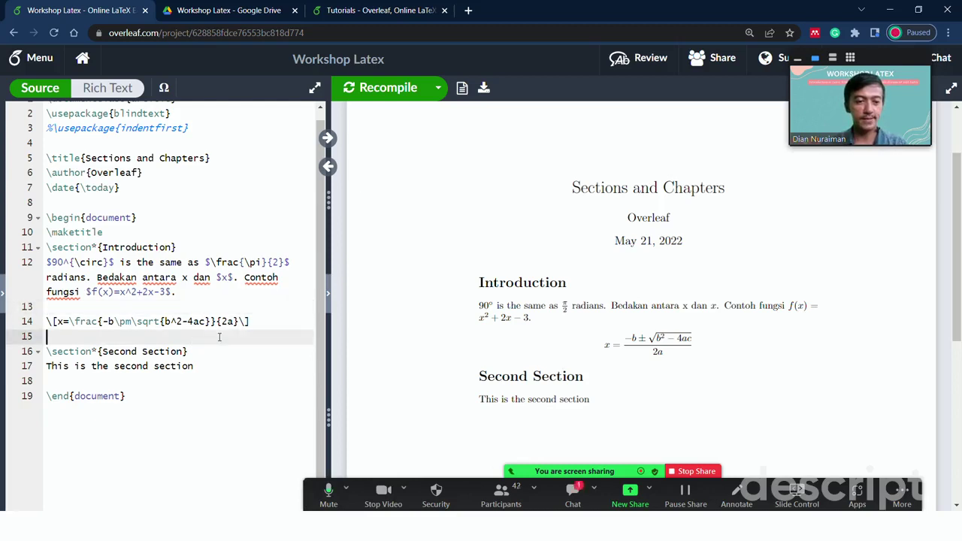
- Read the participants' latest messages in the Zoom meeting chat, close the chat and return to the LaTeX source
left_click(573, 494)
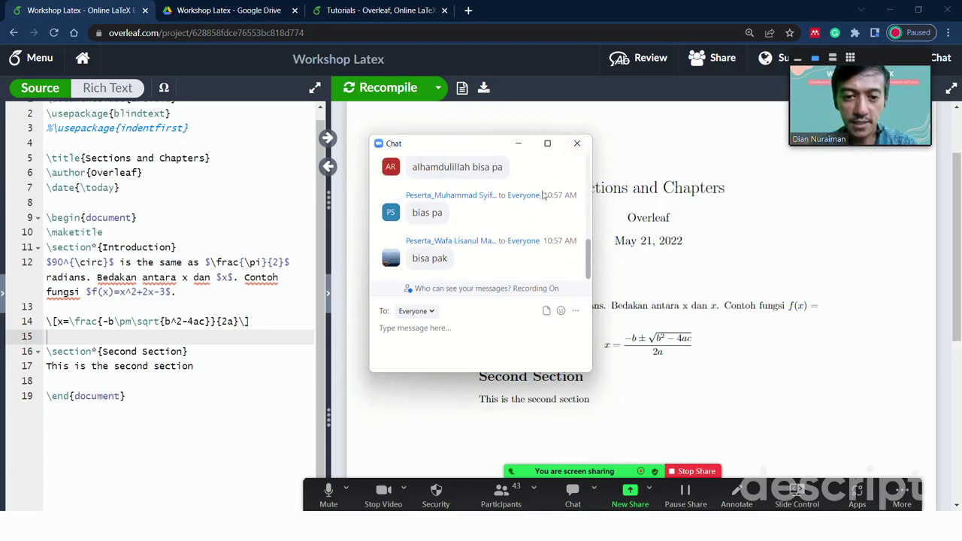
left_click(576, 143)
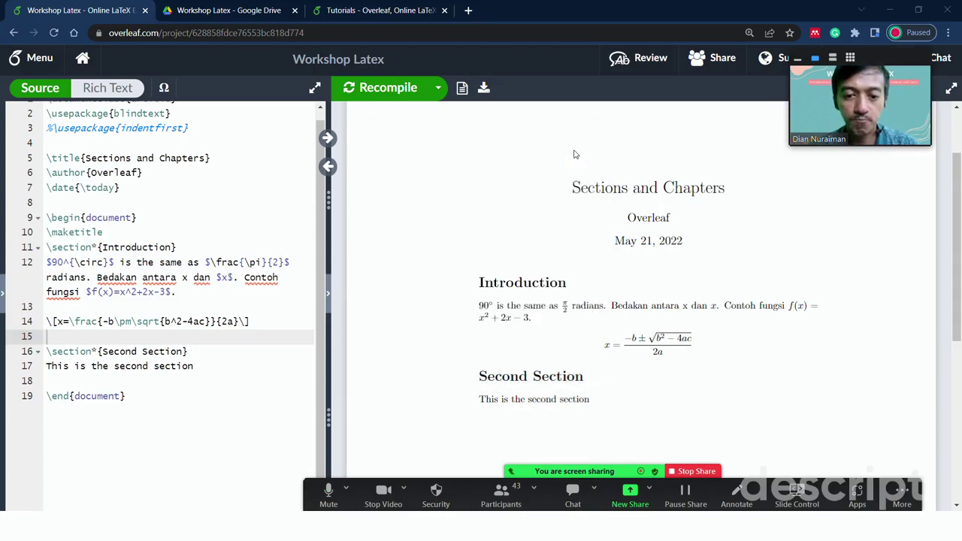
triple_click(248, 321)
left_click(268, 341)
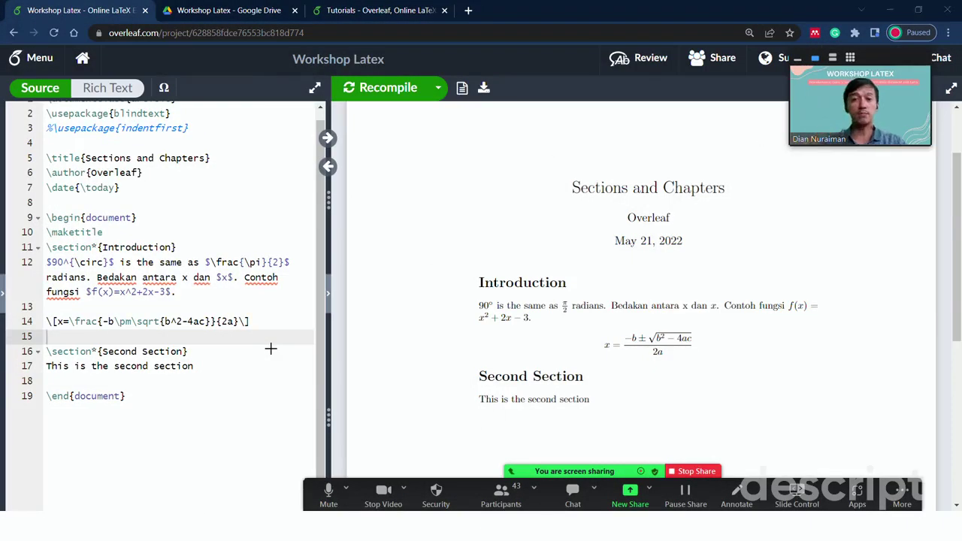
- Switch to the PowerPoint slide show and advance to the Display style slide
key("super+Tab")
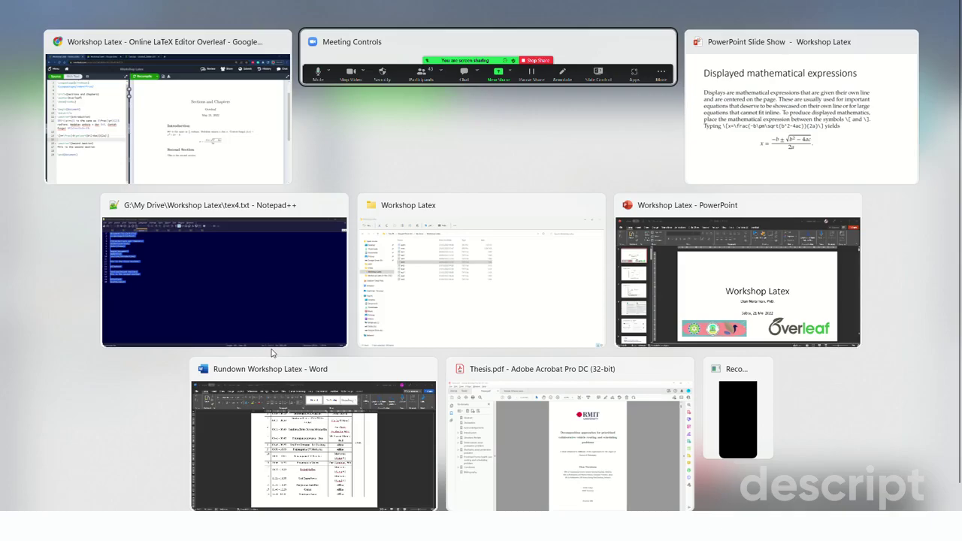
left_click(272, 353)
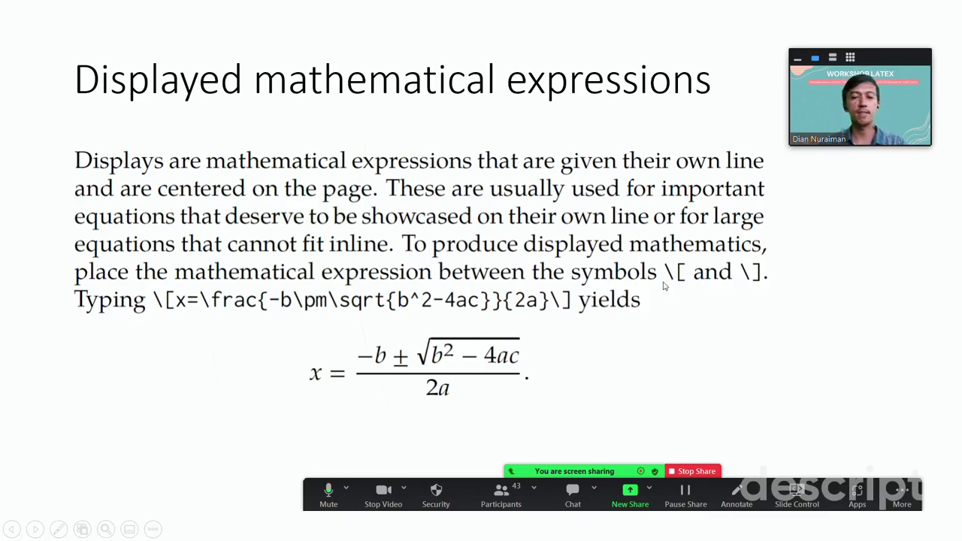
left_click(544, 381)
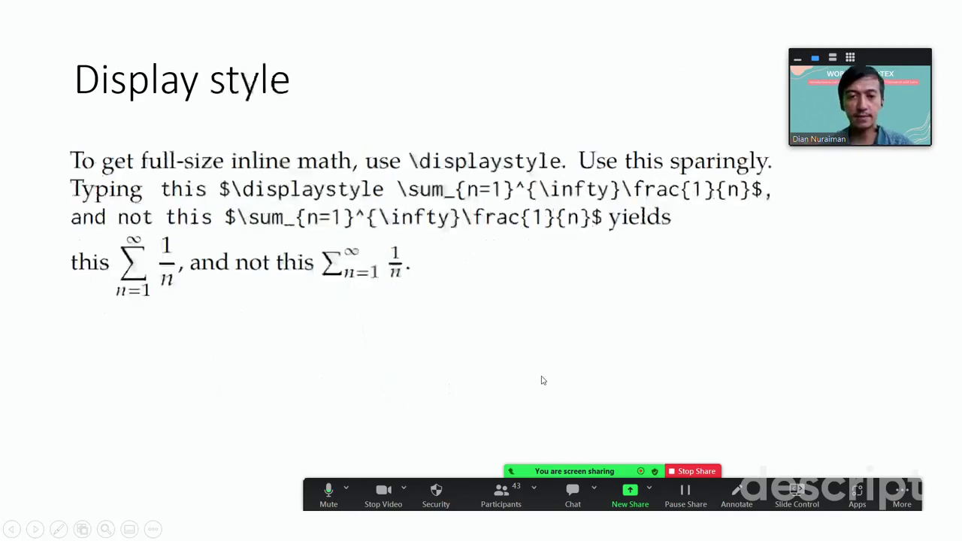
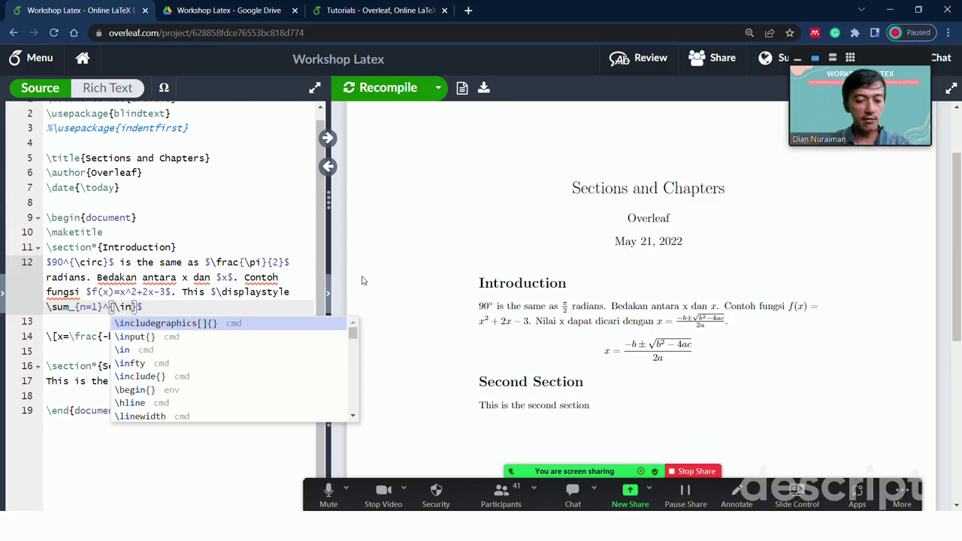
- Complete the upper limit of the Introduction's inline \displaystyle sum as \infty and recompile the document
type("f")
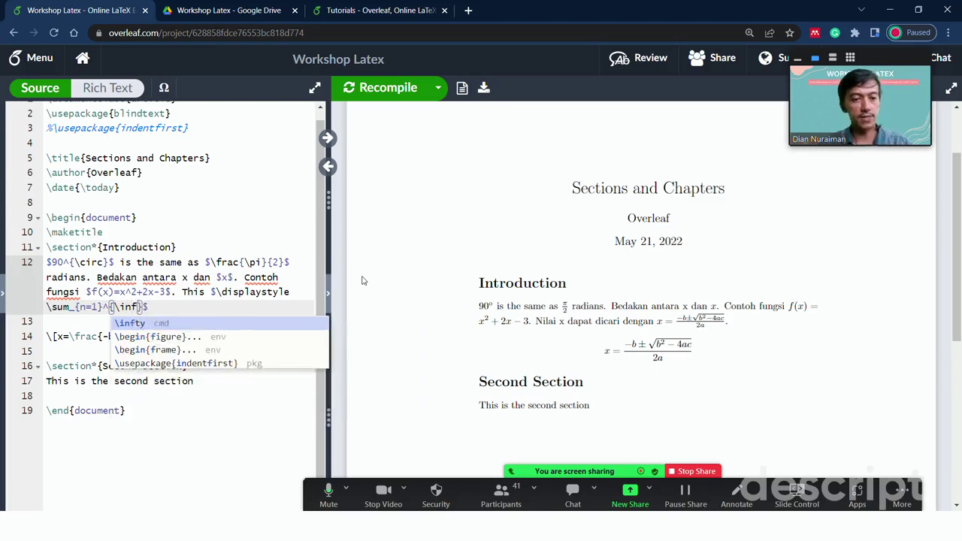
key("Return")
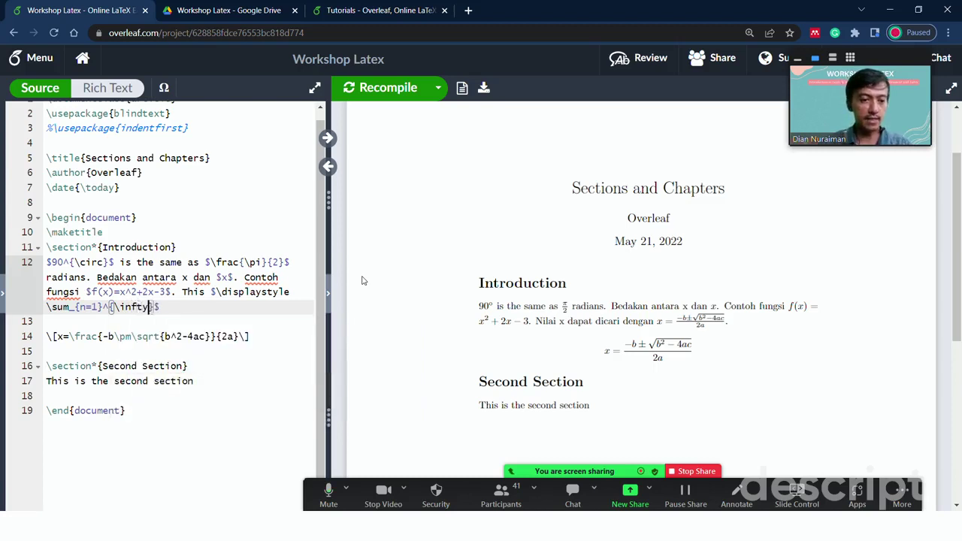
key("Right")
key("Right")
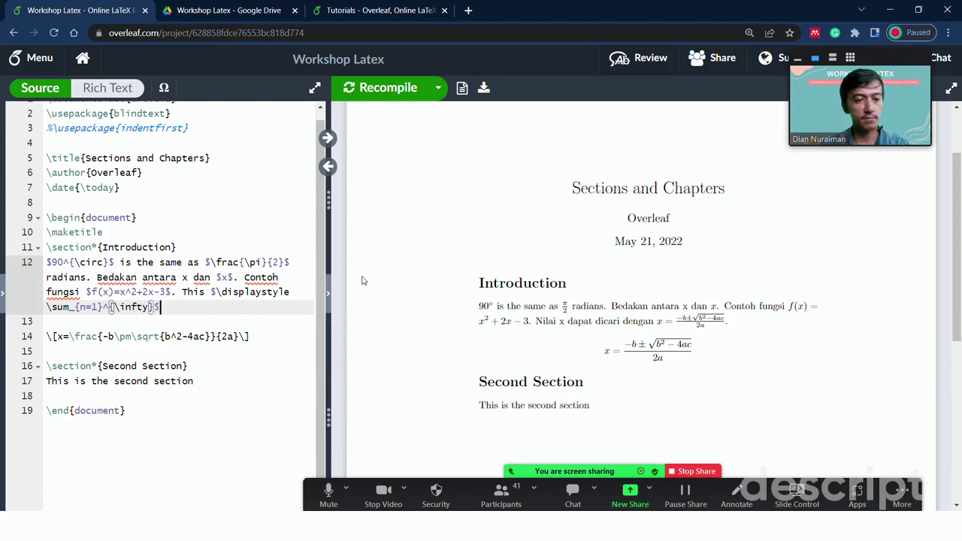
key("ctrl+s")
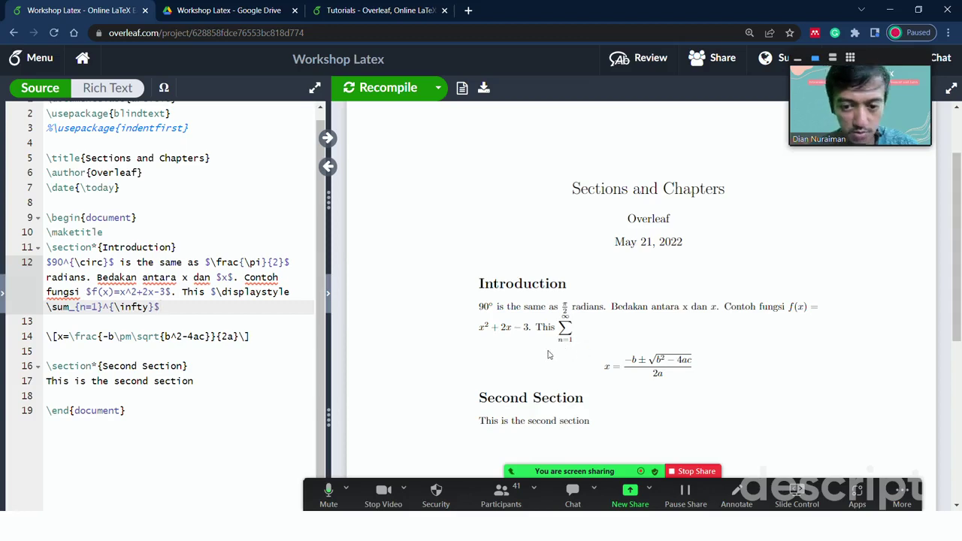
- Insert an empty \frac{}{} after the sum's upper limit, inside the closing dollar sign, following the Display style slide
key("Left")
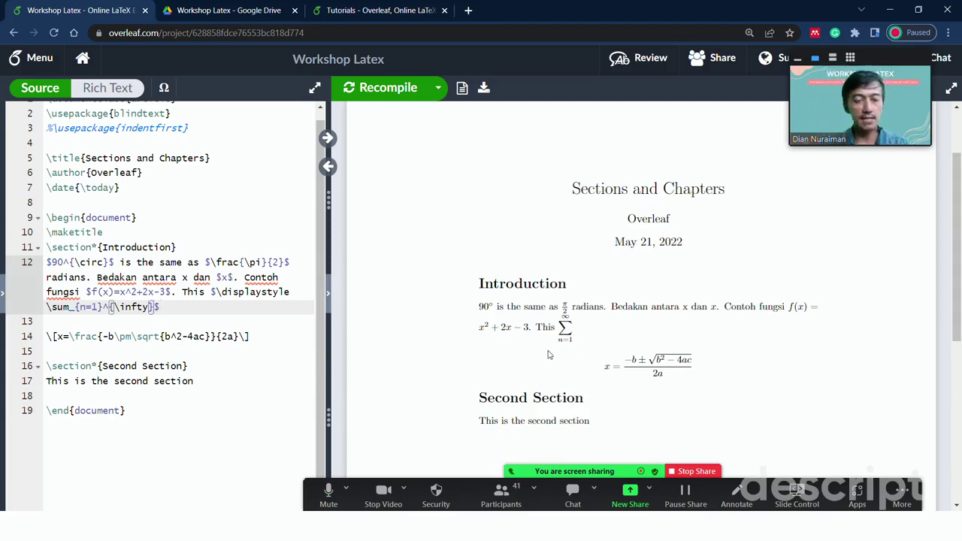
key("alt+Tab")
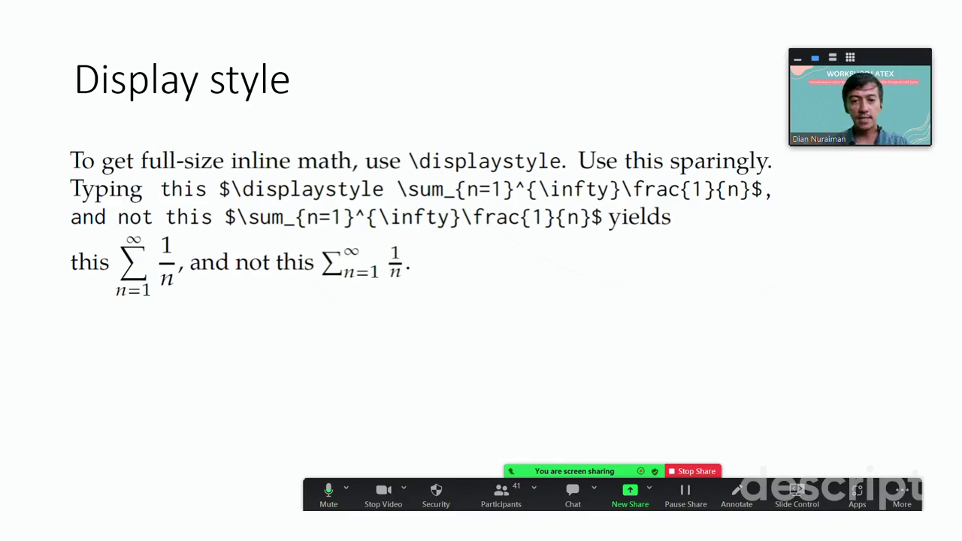
key("alt+Tab")
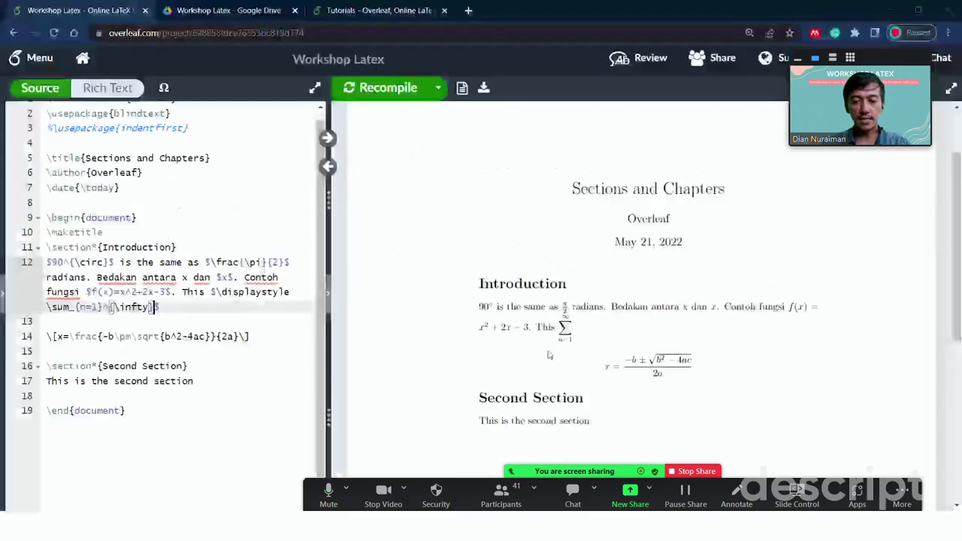
type("\\")
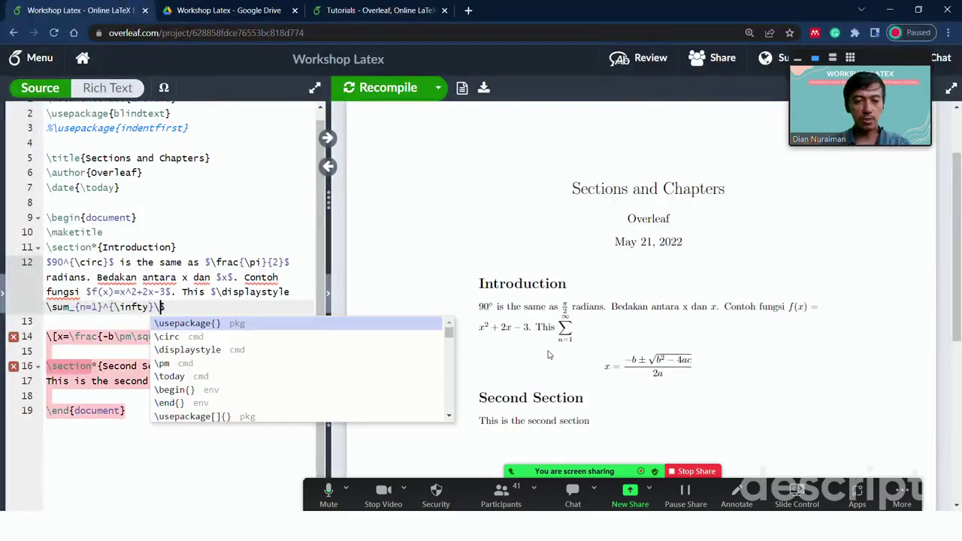
key("alt+Tab")
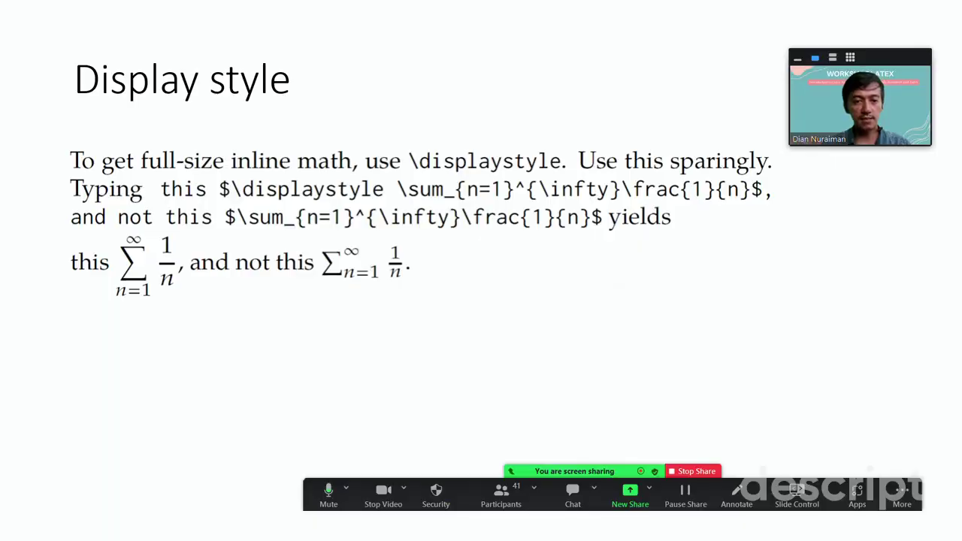
key("alt+Tab")
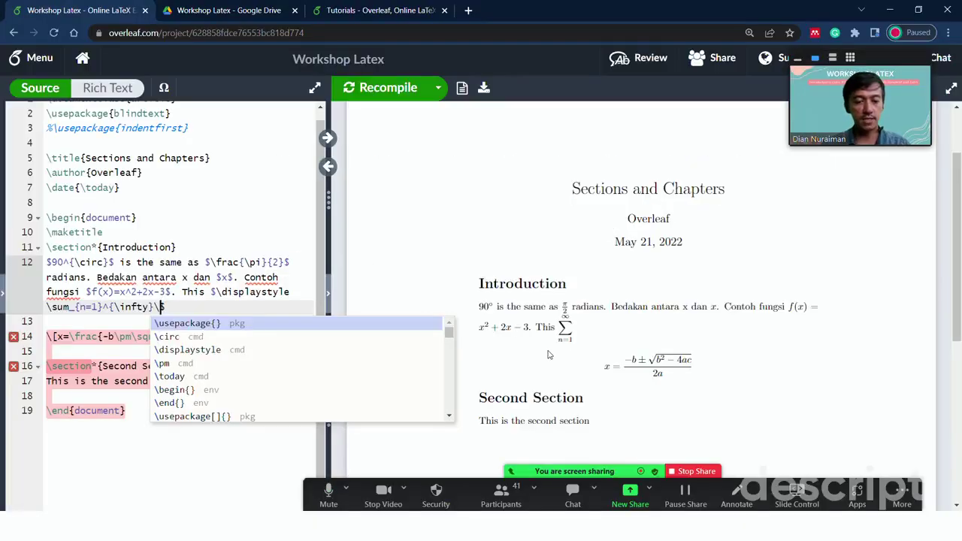
type("fr")
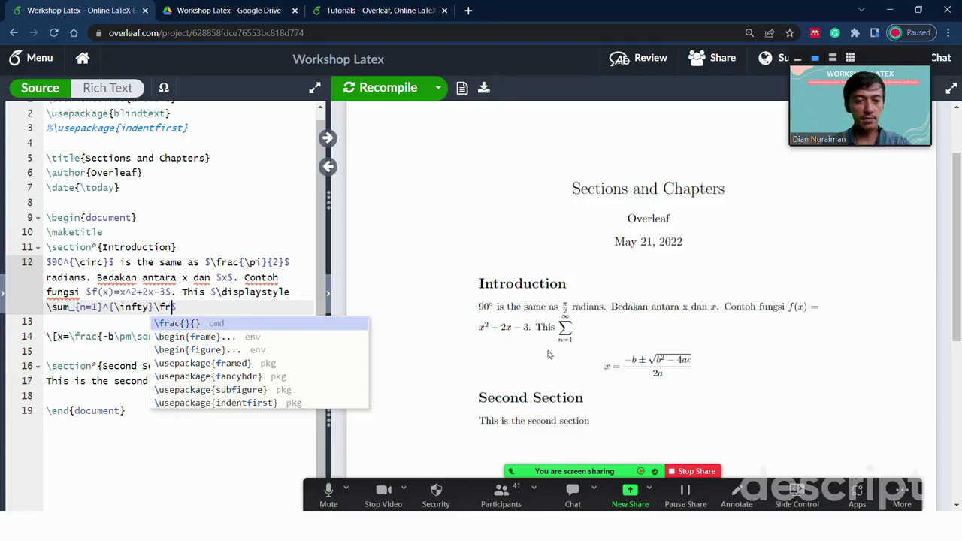
key("Return")
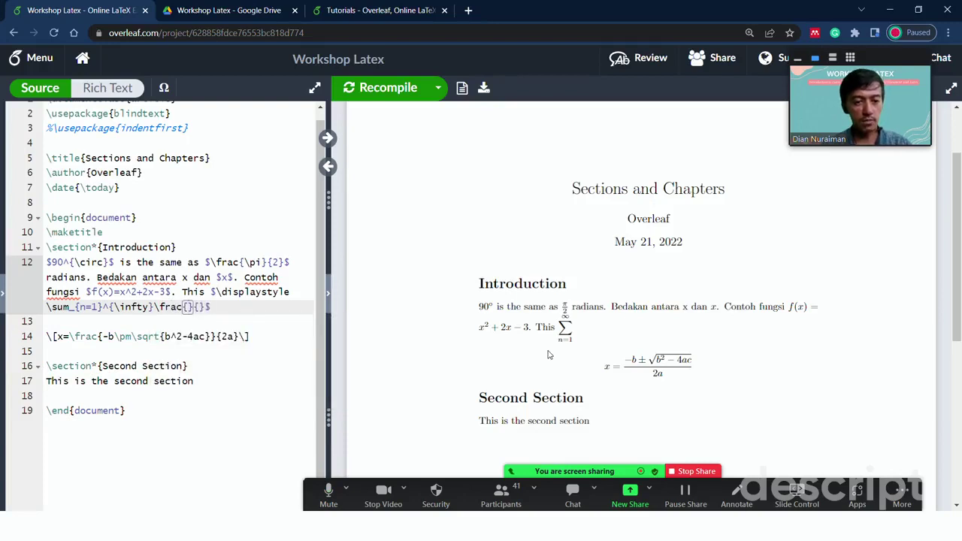
- Fill the sum's fraction with numerator 1 and denominator n, then recompile the document
type("1")
key("Tab")
type("n")
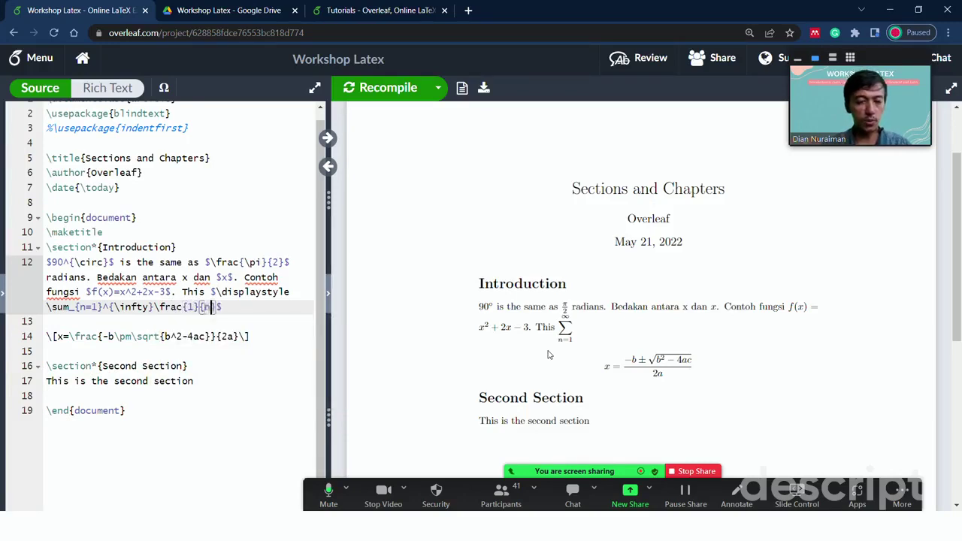
key("End")
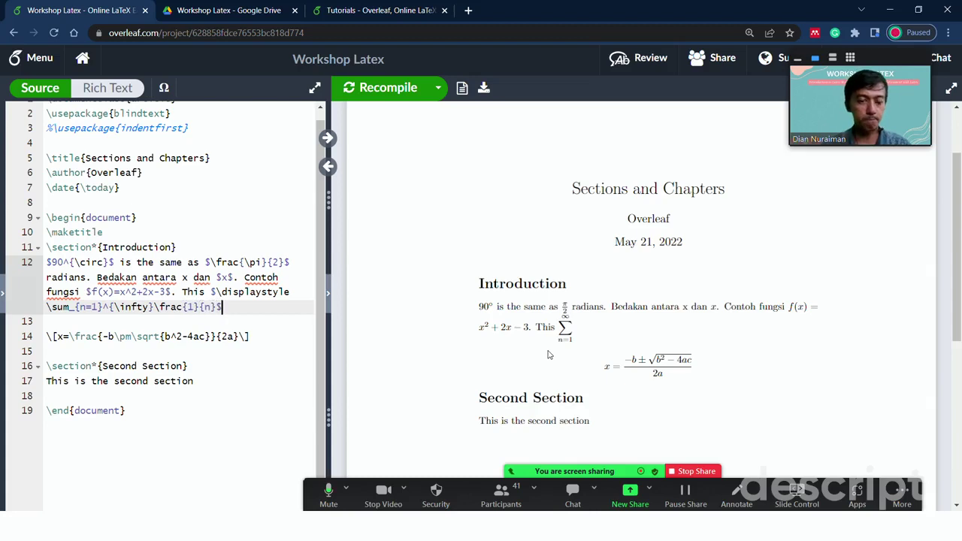
key("ctrl+s")
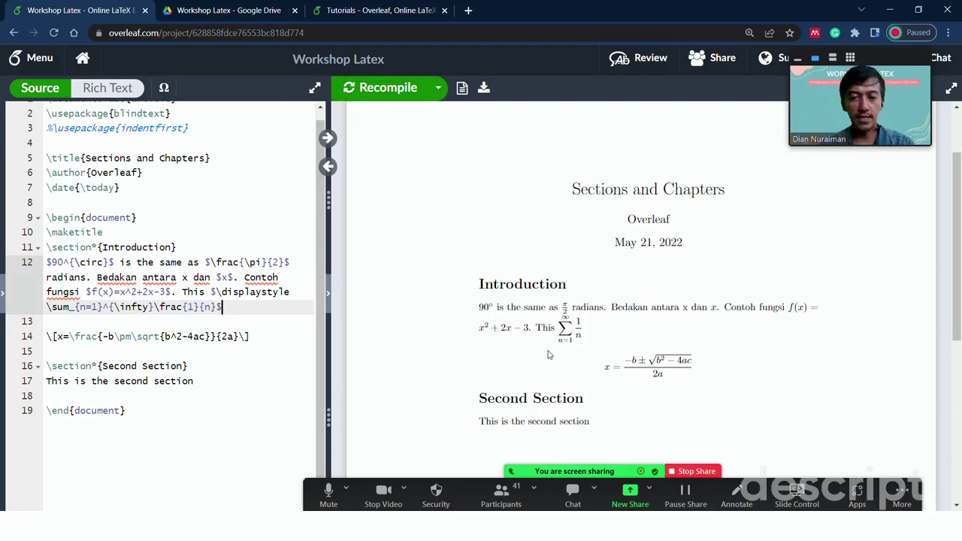
- Check the wording on the Display style slide and append ", and not this " after the inline sum in Overleaf
key("alt+Tab")
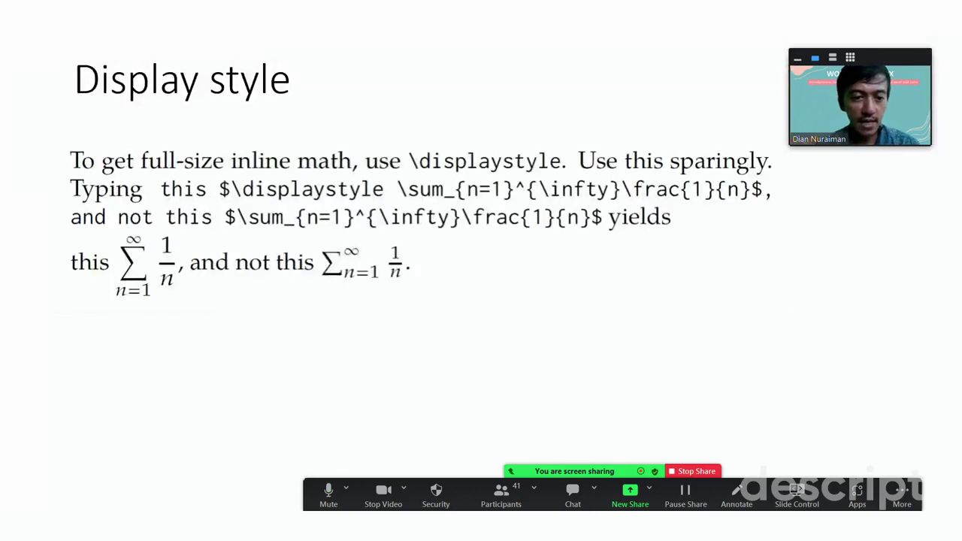
key("alt+Tab")
type(", a")
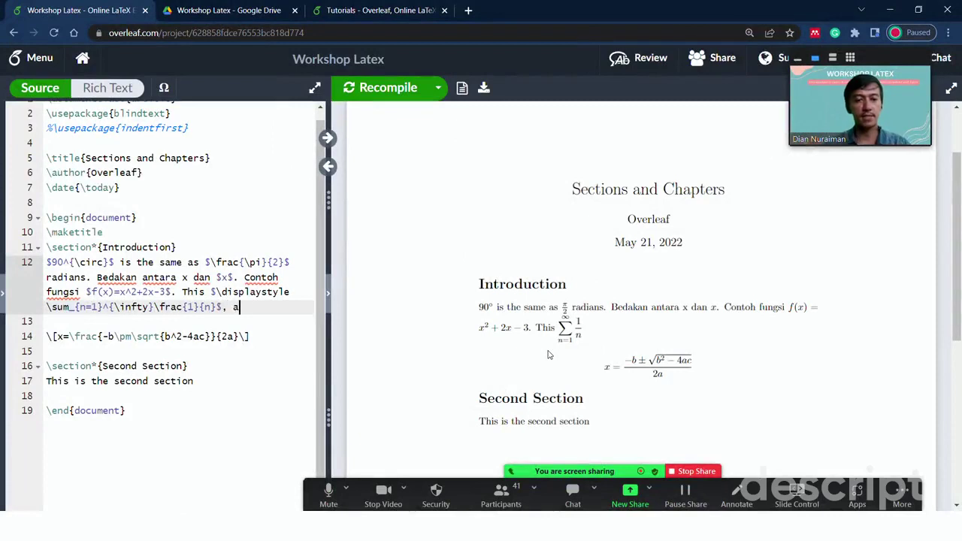
type("nd not ")
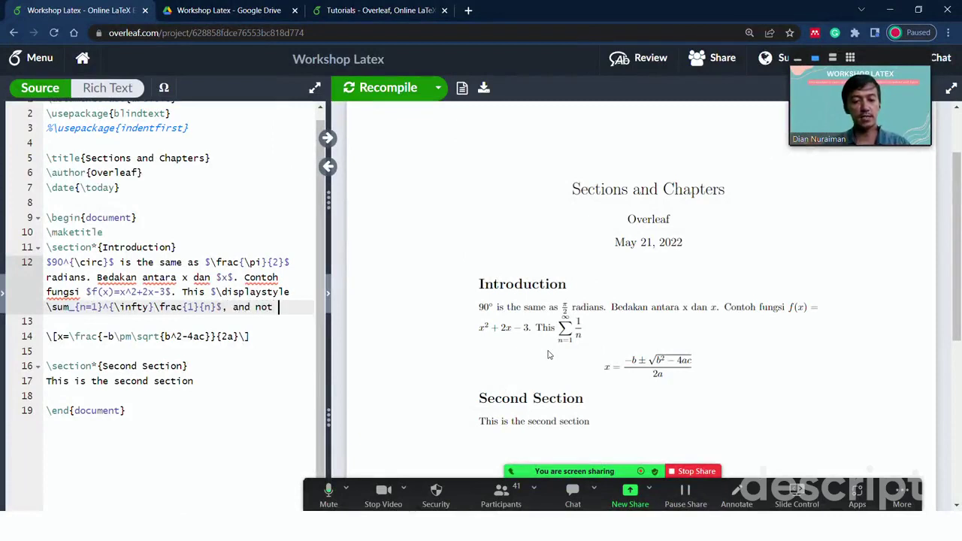
type("this")
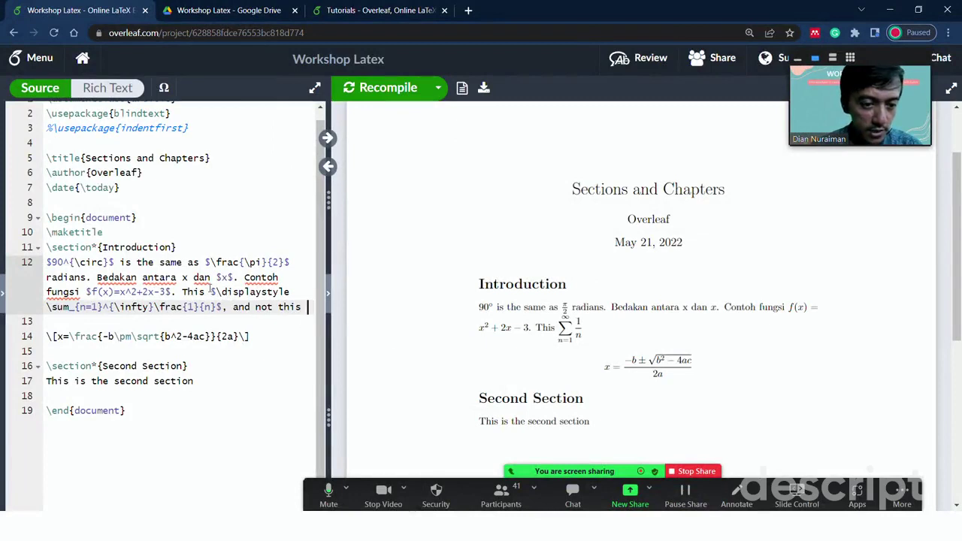
- Copy the whole $\displaystyle \sum_{n=1}^{\infty}\frac{1}{n}$ expression and paste it after "and not this"
left_click_drag(211, 291, 223, 306)
key("ctrl+c")
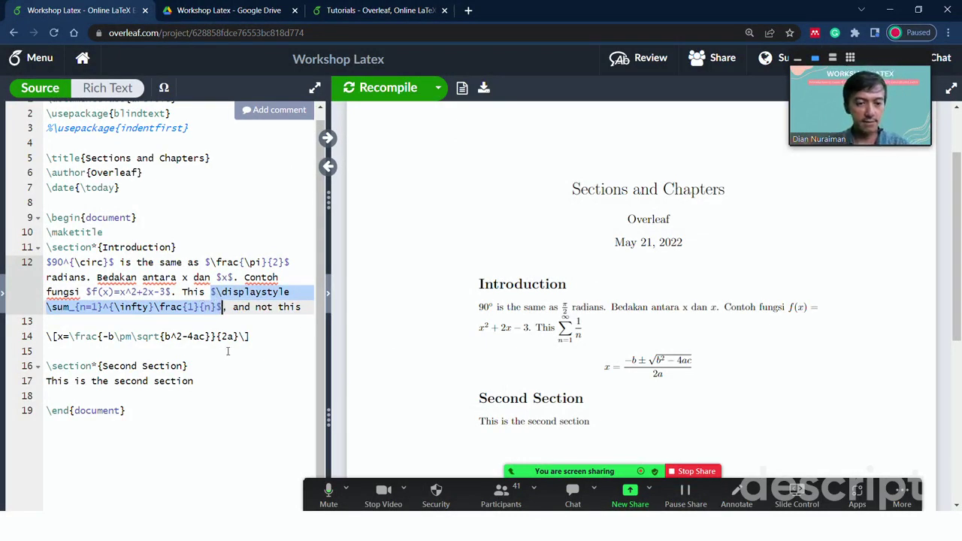
left_click(310, 305)
key("ctrl+v")
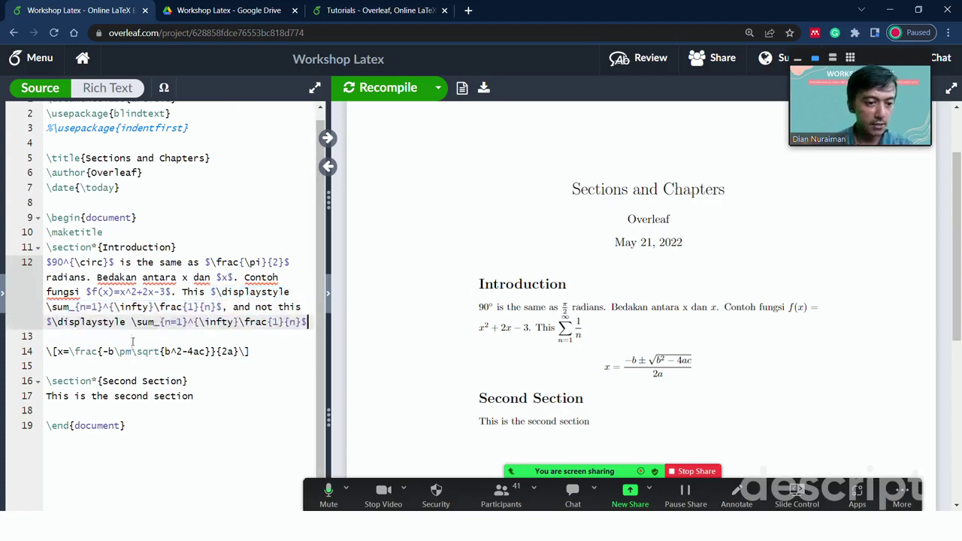
- Delete \displaystyle from the pasted sum, end the sentence with a period and recompile the document
left_click_drag(132, 322, 57, 321)
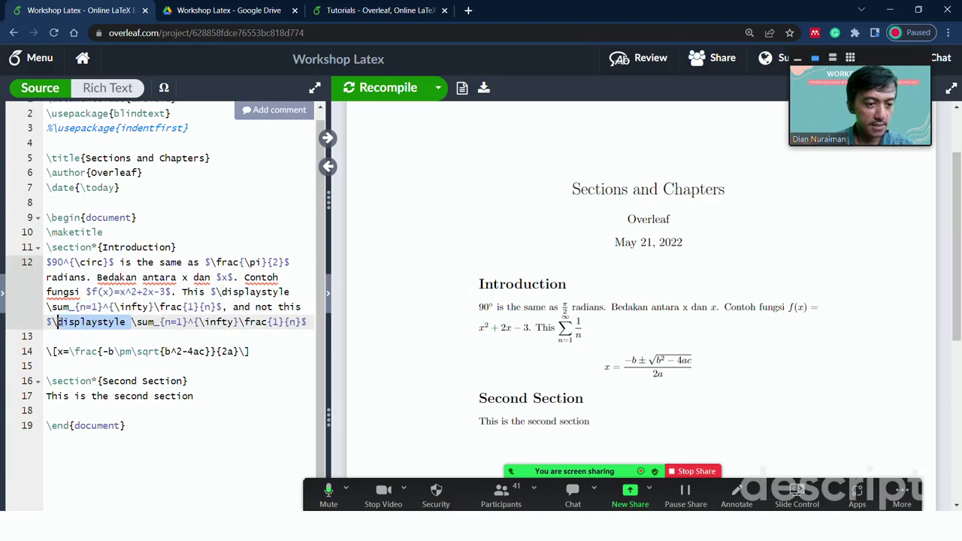
key("BackSpace")
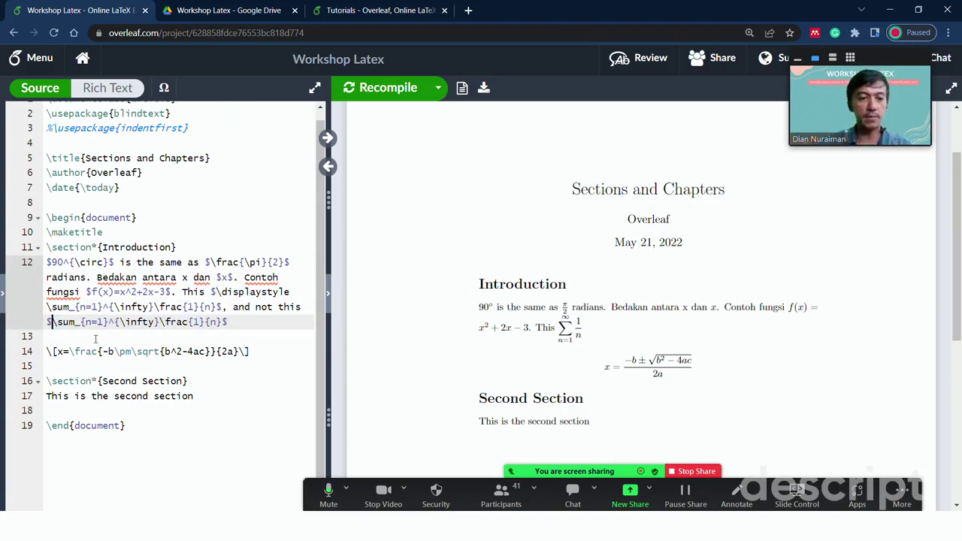
key("End")
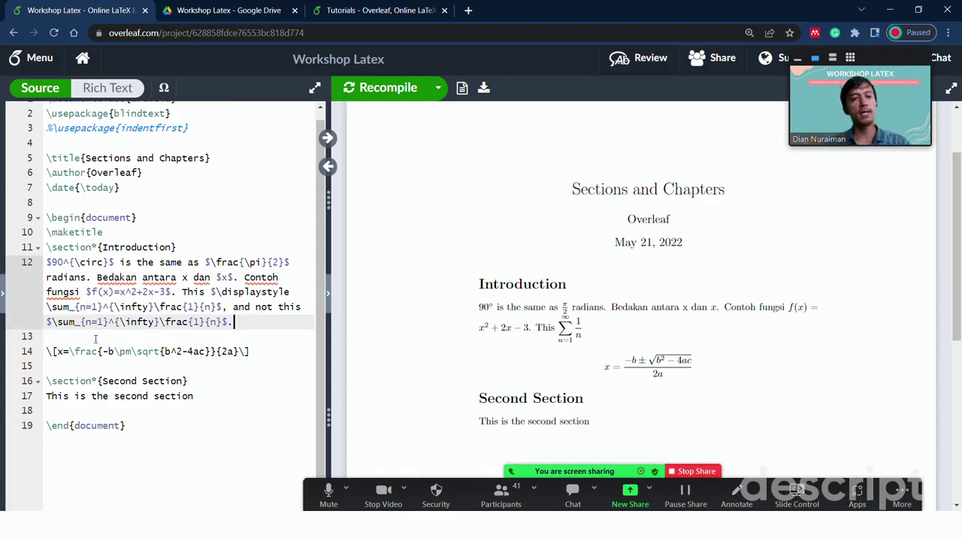
key("ctrl+s")
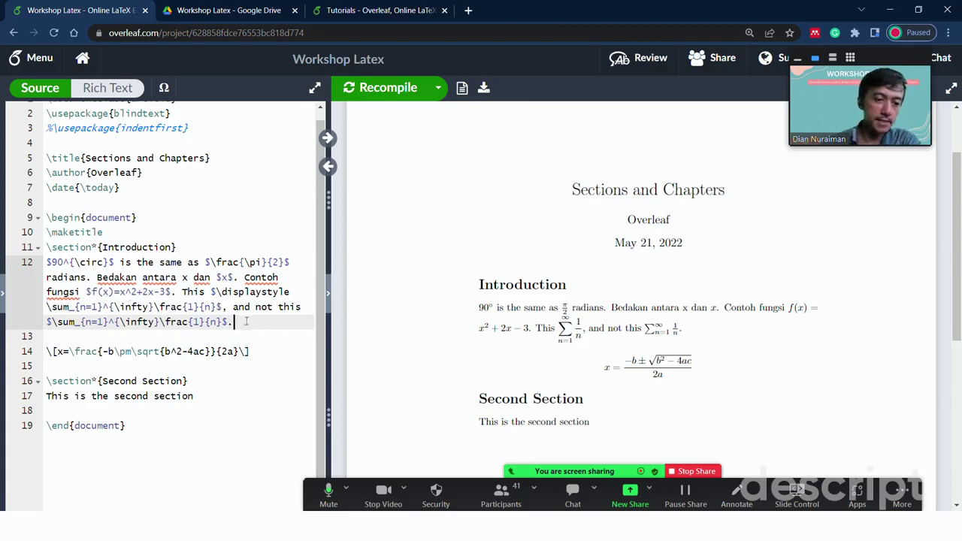
- Review the \displaystyle command in the source, then switch to the slide show and advance to the Numbered equations slide
left_click_drag(218, 292, 297, 291)
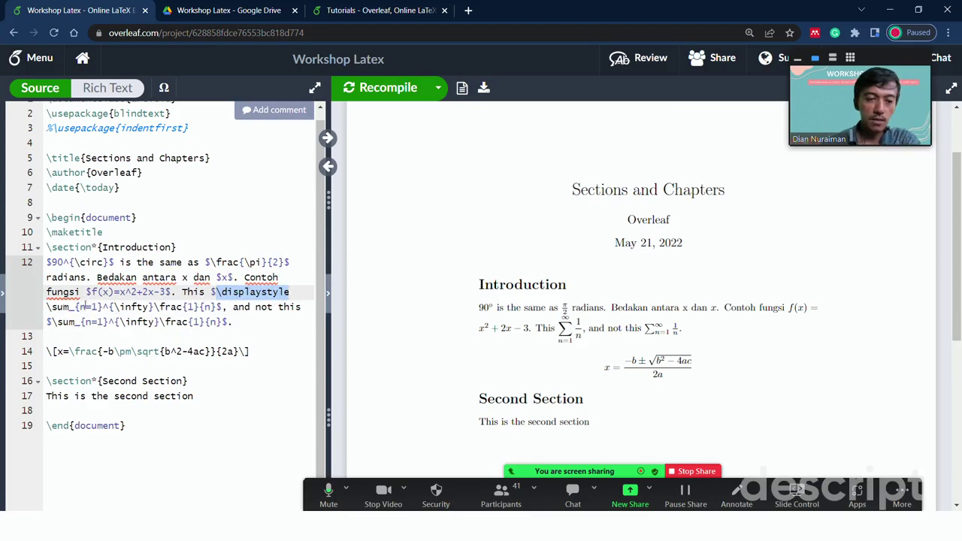
left_click(269, 328)
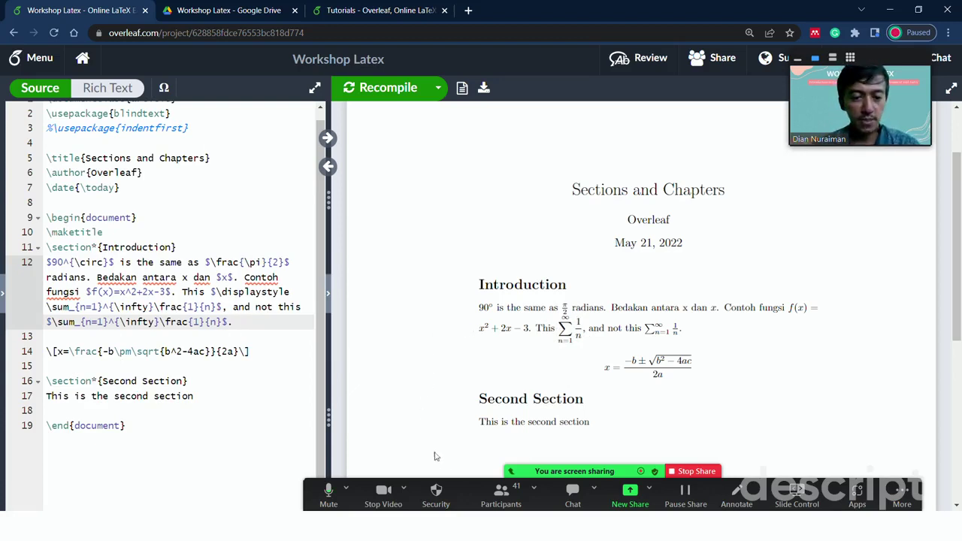
key("alt+Tab")
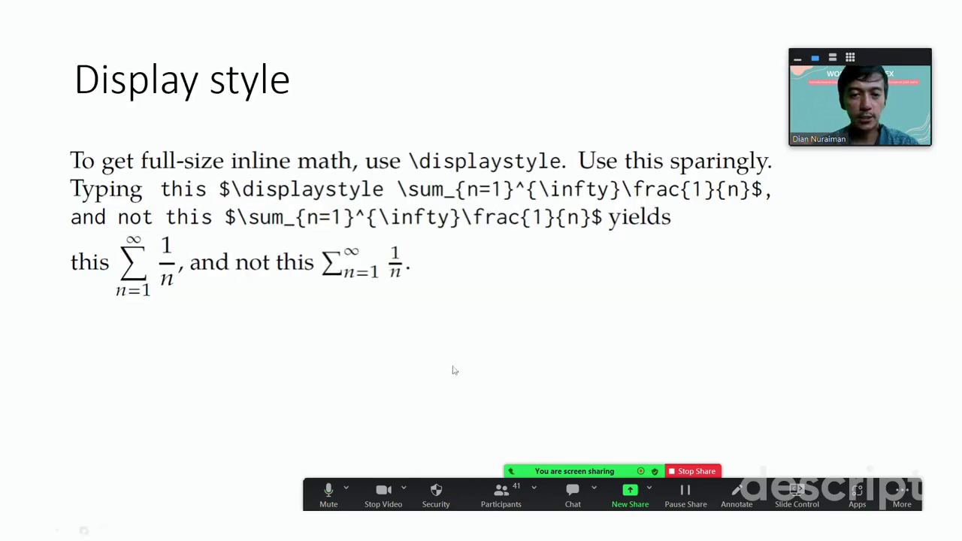
left_click(509, 359)
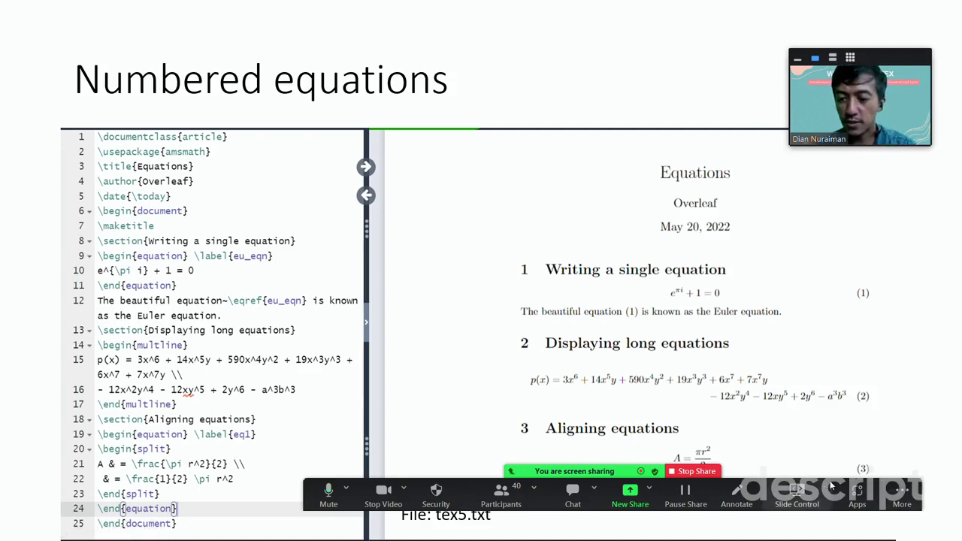
left_click_drag(831, 487, 491, 502)
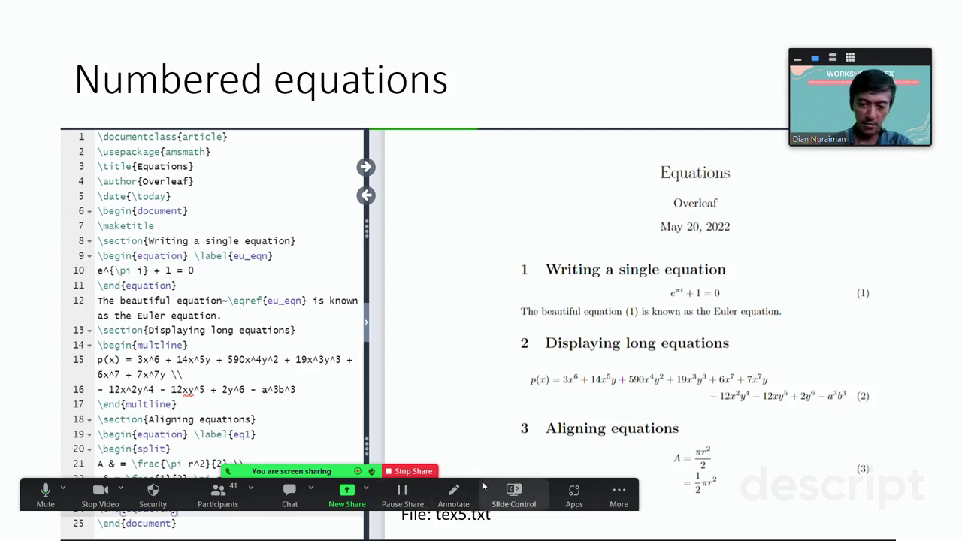
left_click_drag(546, 483, 730, 515)
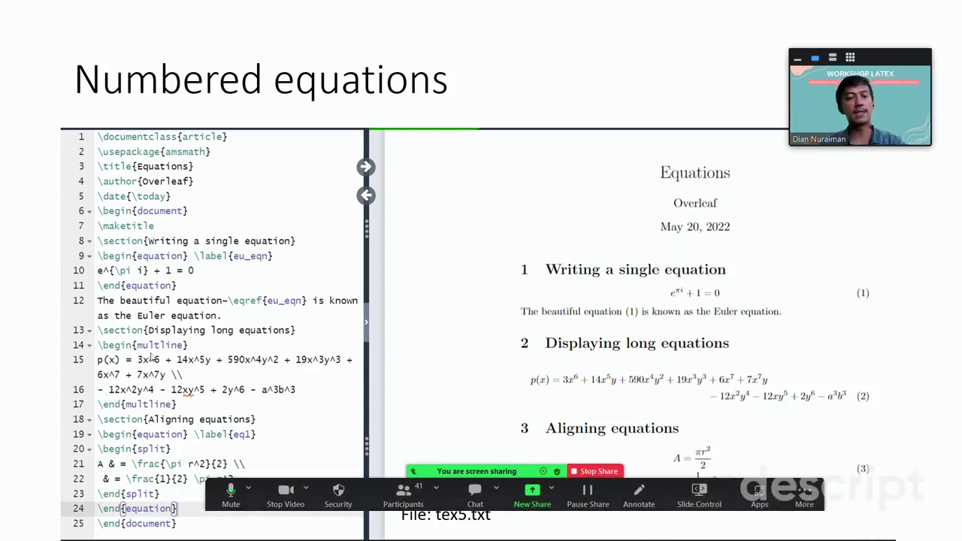
- Switch back to the Overleaf project and show its file tree
key("alt+Tab")
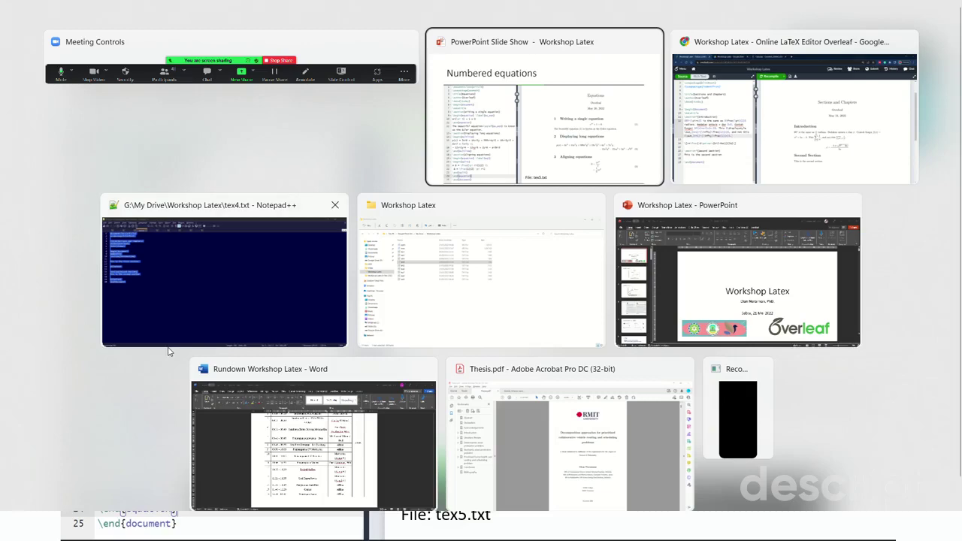
key("Tab")
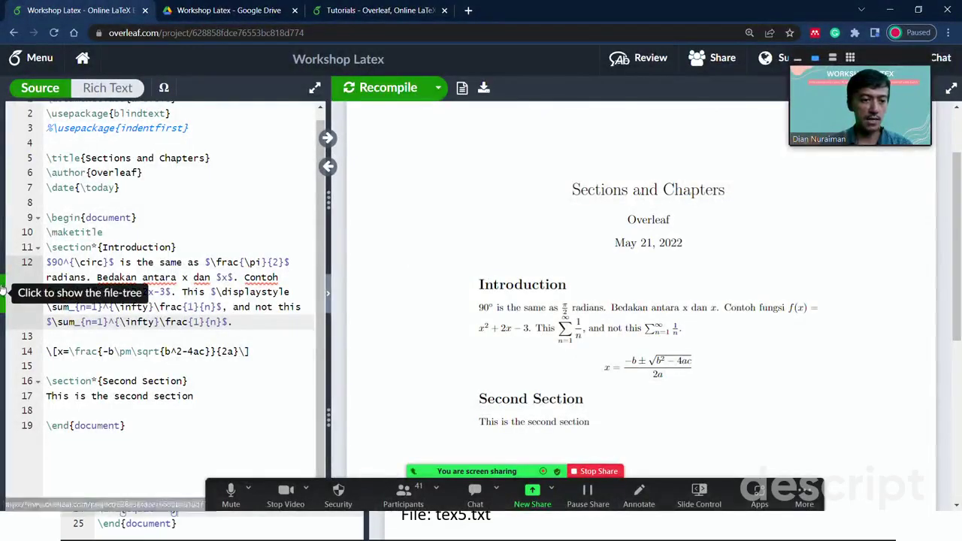
left_click(8, 295)
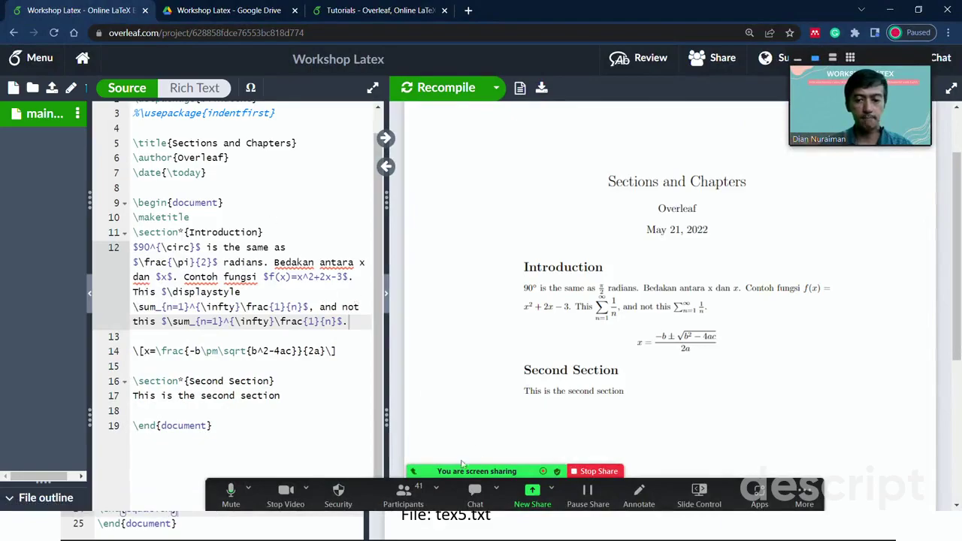
- Switch to Notepad++, open tex5.txt and copy its entire contents
key("alt+Tab")
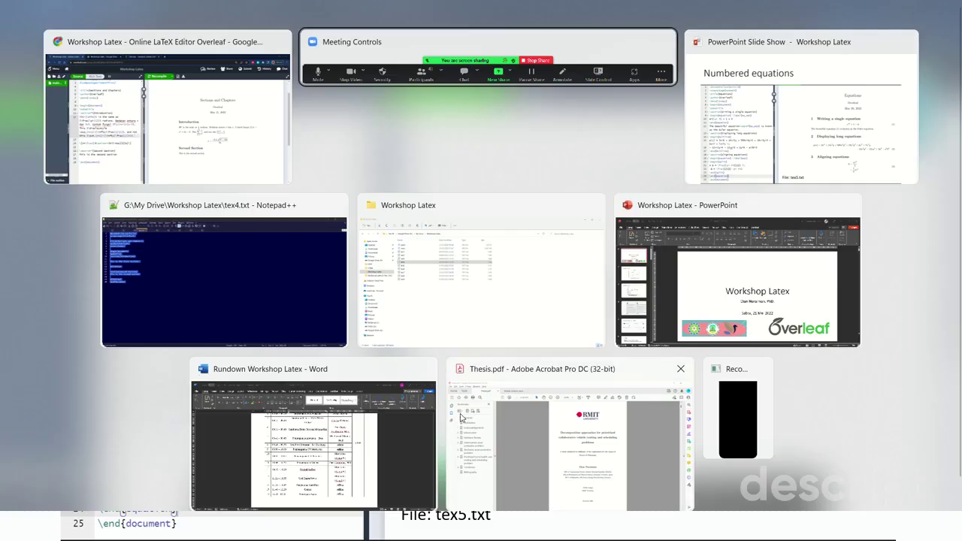
key("Tab")
key("Tab")
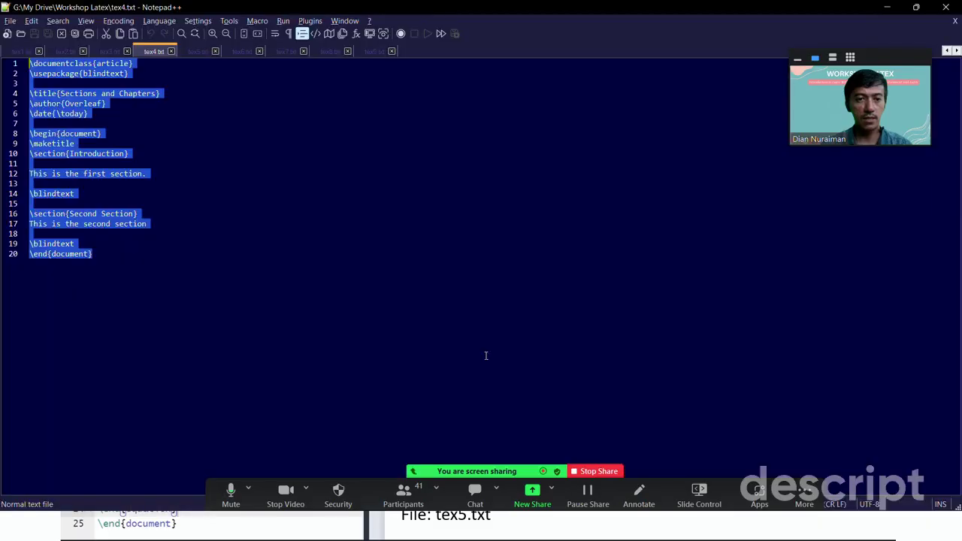
left_click(192, 54)
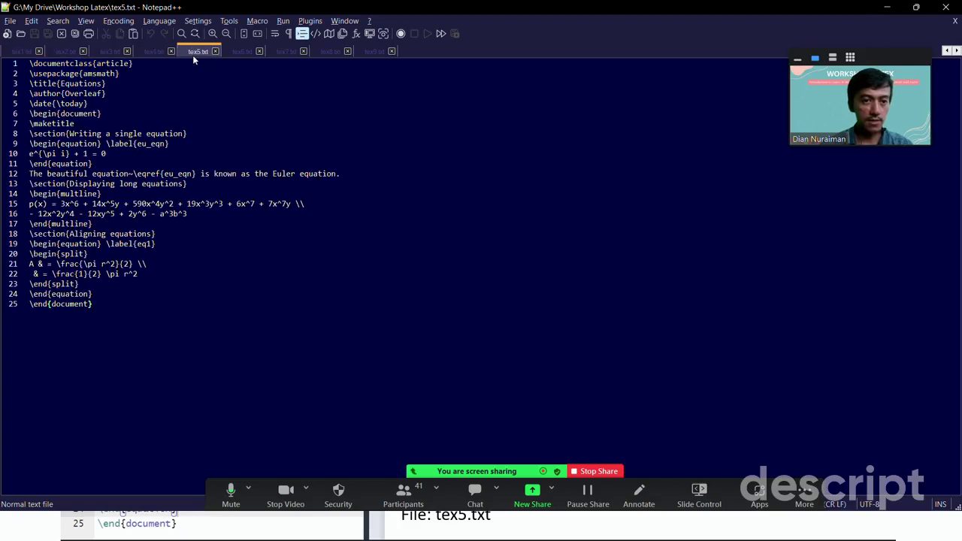
key("ctrl+a")
key("ctrl+c")
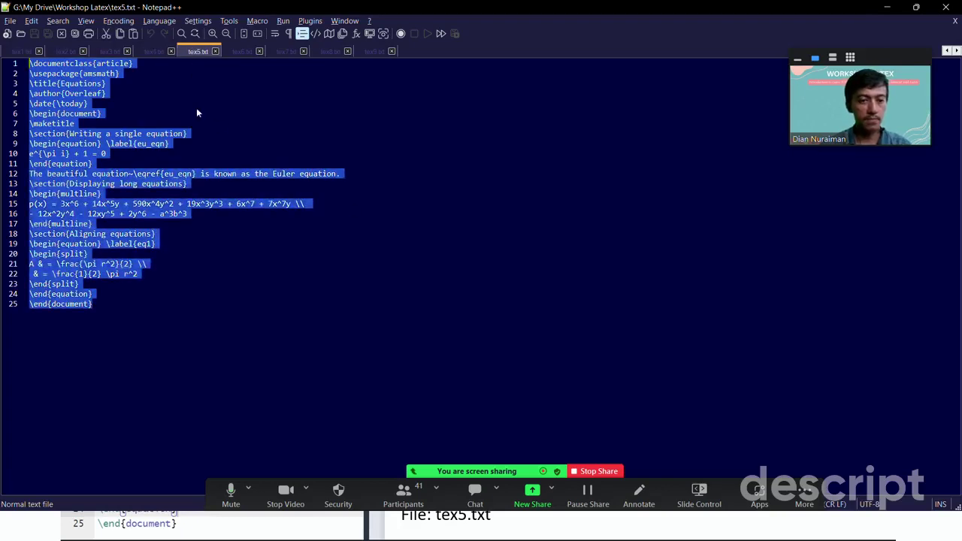
left_click(197, 107)
- Replace the whole Overleaf source with the copied tex5.txt code and recompile the document
key("alt+Tab")
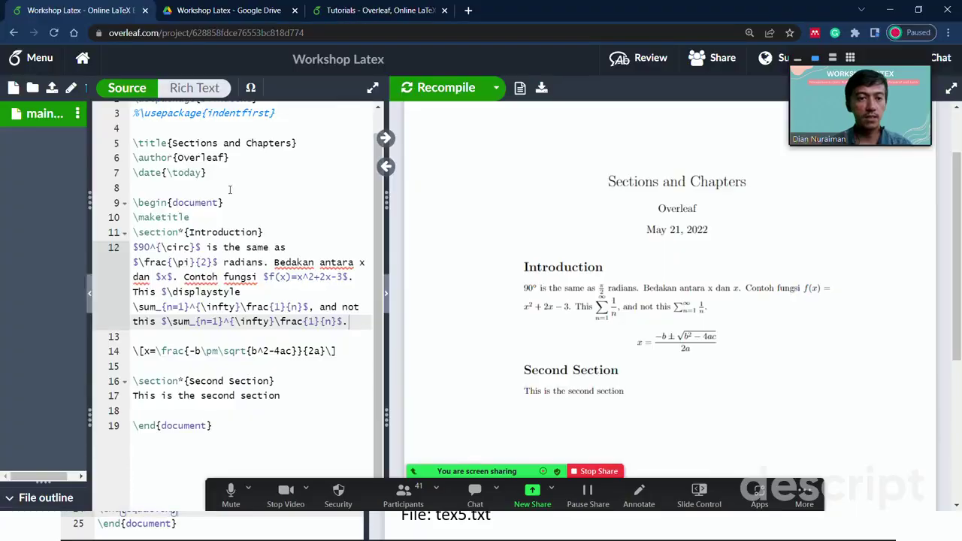
left_click(229, 190)
key("ctrl+a")
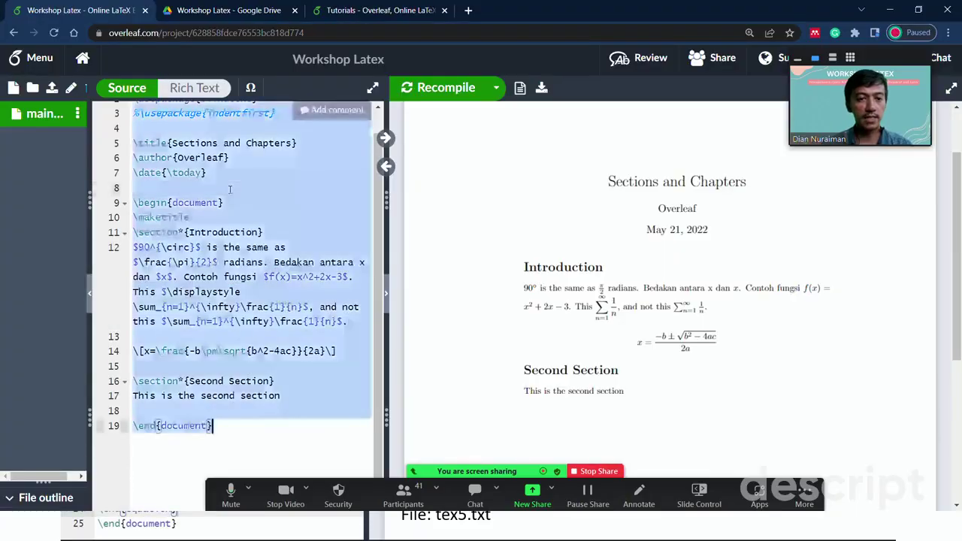
key("ctrl+v")
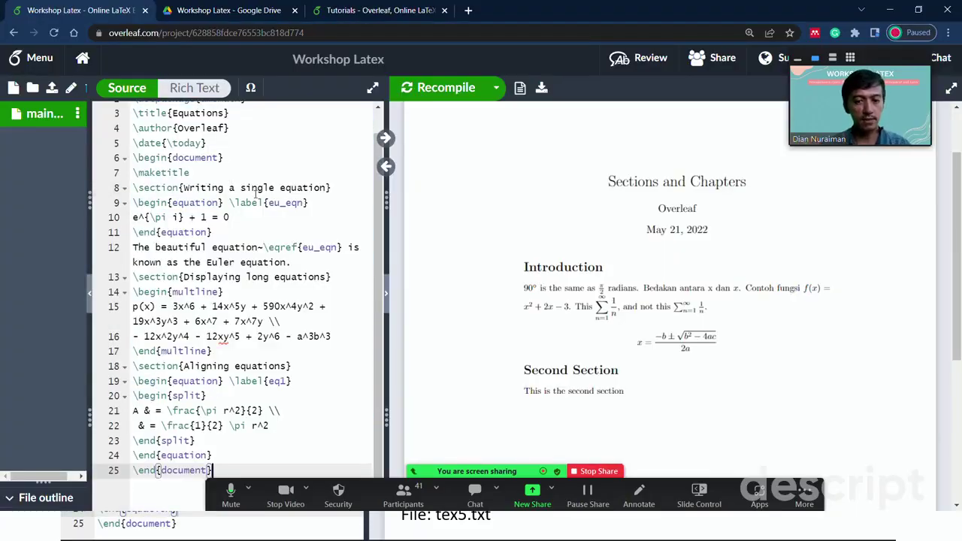
key("ctrl+s")
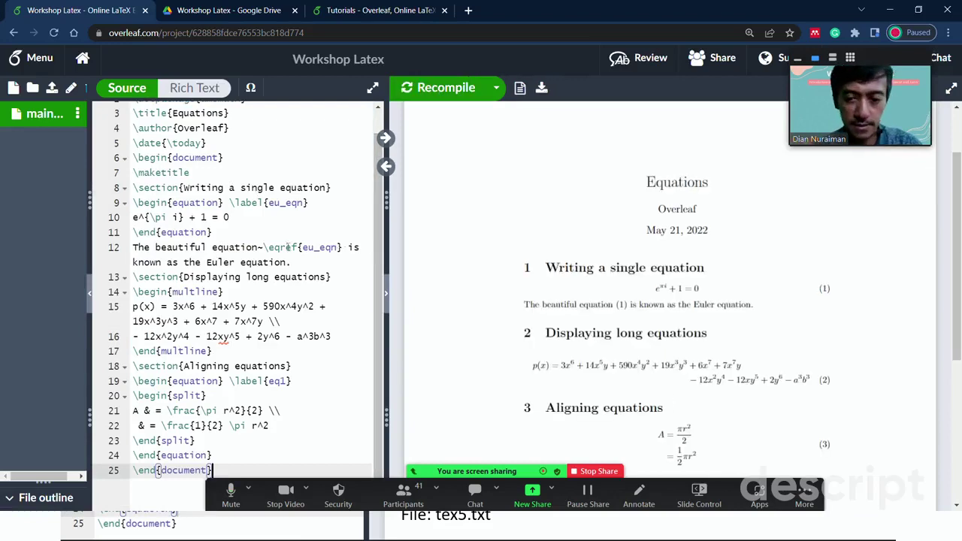
- Examine the Equations document's source, from the preamble and \begin{document} line down to the closing \end{document}
scroll(273, 238, "up", 2)
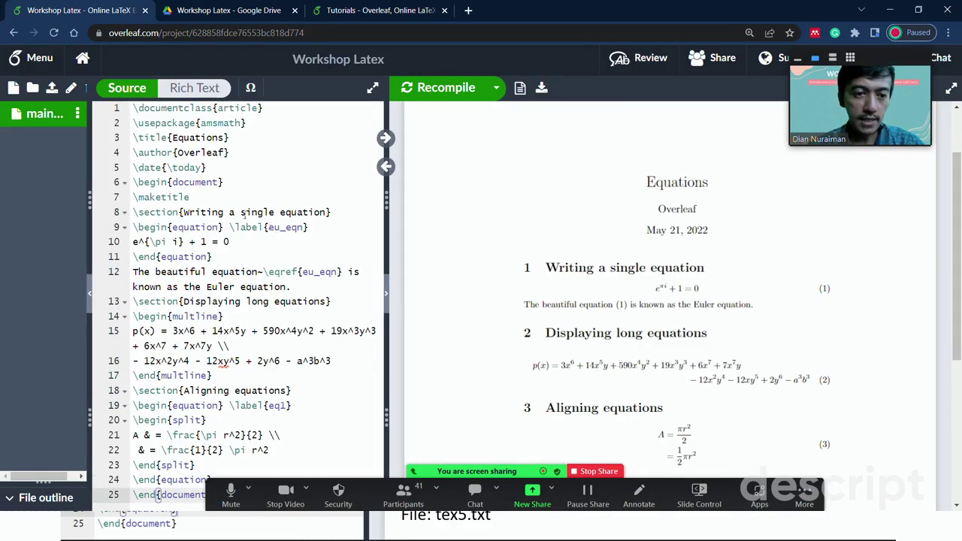
left_click(264, 199)
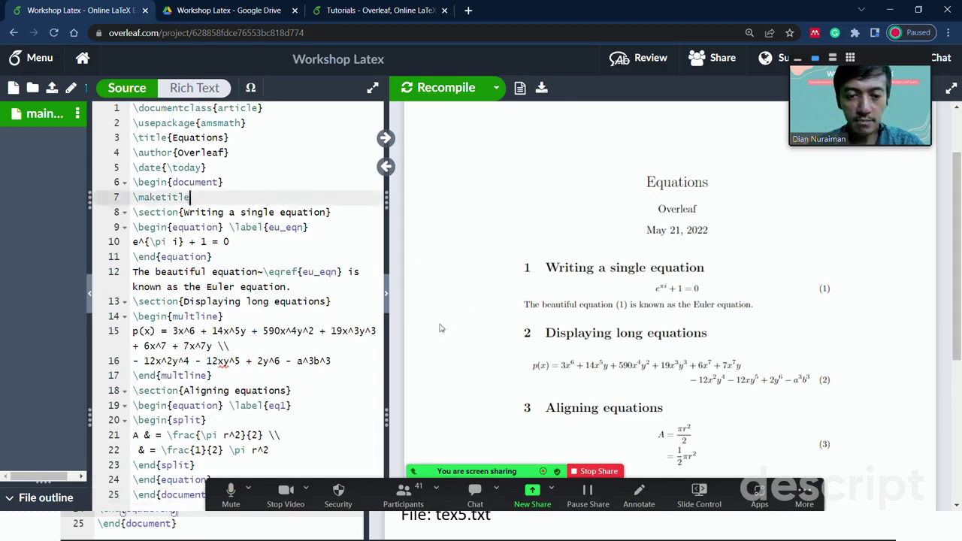
left_click(283, 257)
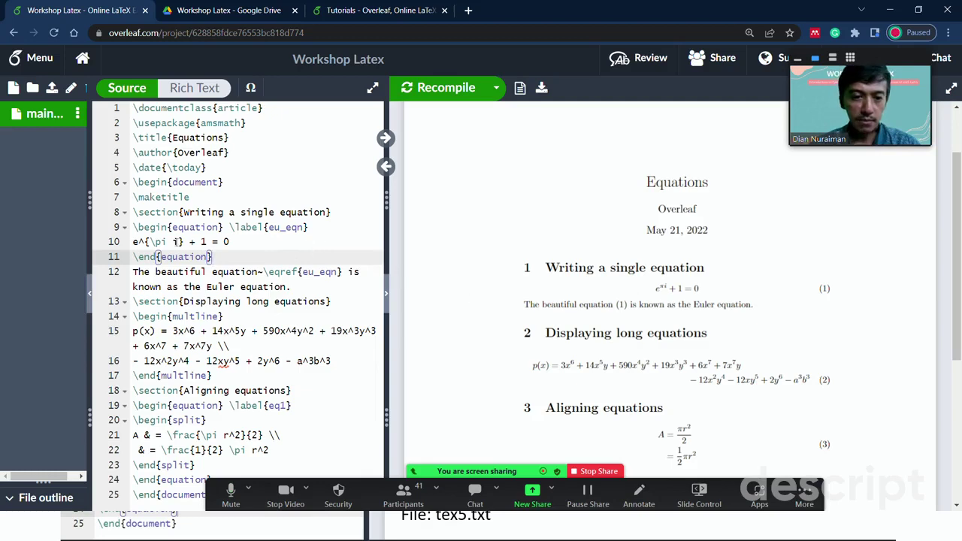
left_click(213, 212)
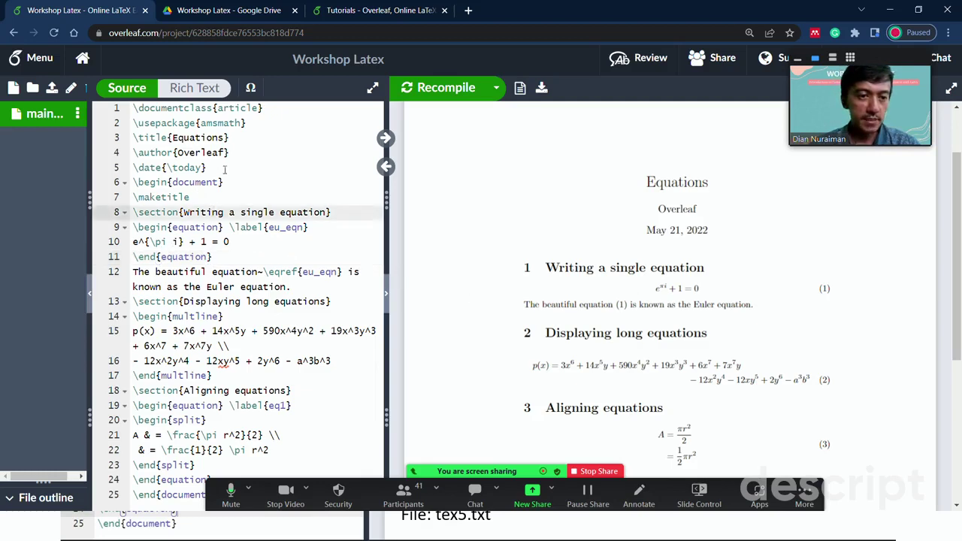
left_click(225, 169)
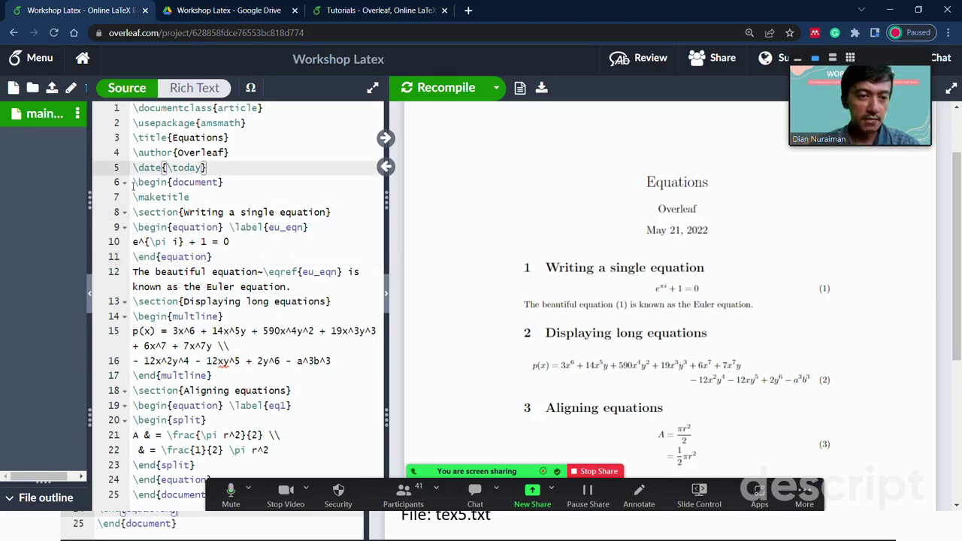
left_click_drag(134, 183, 224, 183)
scroll(153, 349, "down", 3)
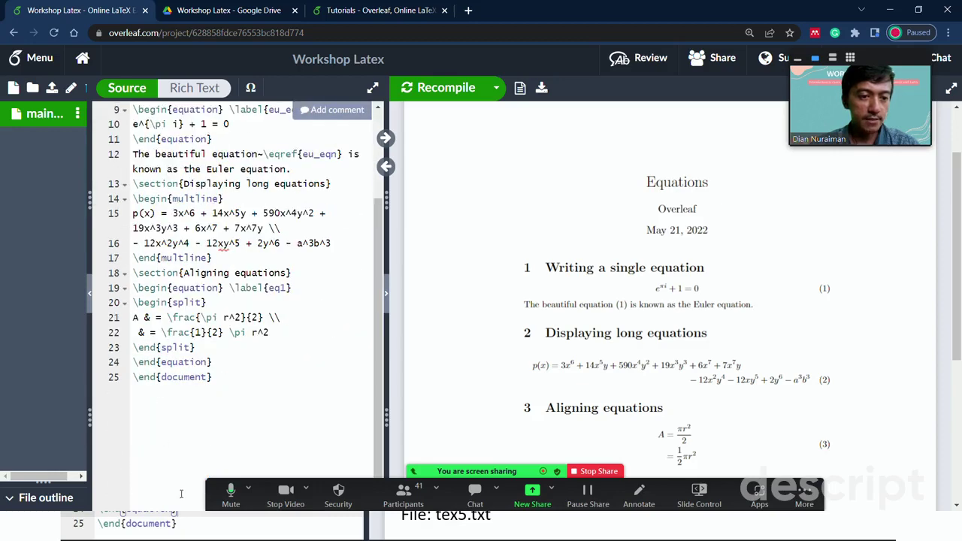
left_click_drag(222, 376, 133, 362)
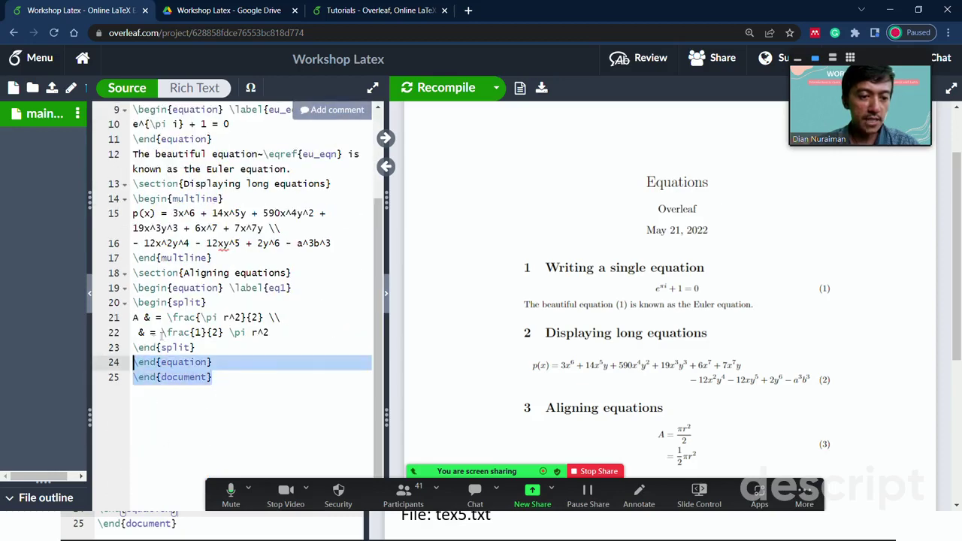
scroll(237, 332, "up", 3)
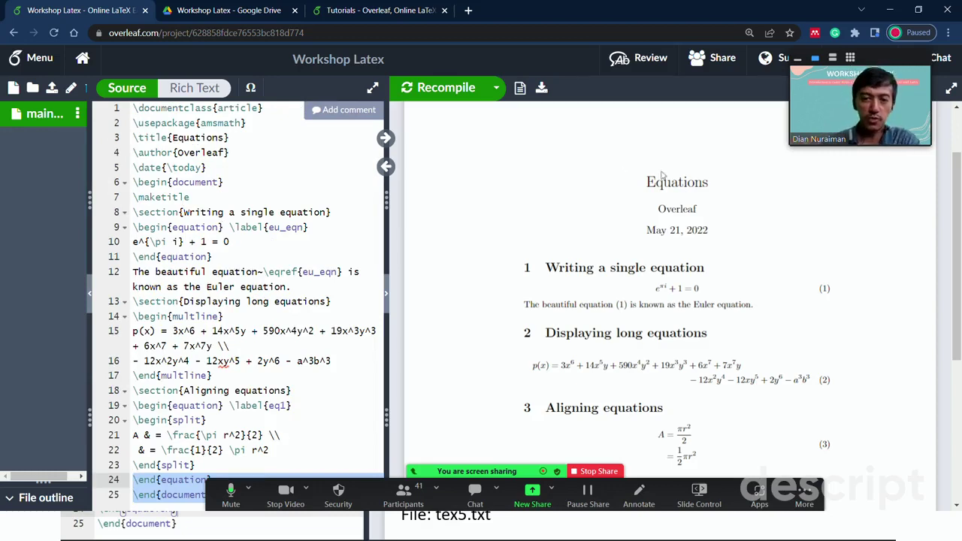
- Examine the "Writing a single equation" section heading and the equation environment labelled eu_eqn
left_click(216, 198)
left_click_drag(215, 198, 332, 213)
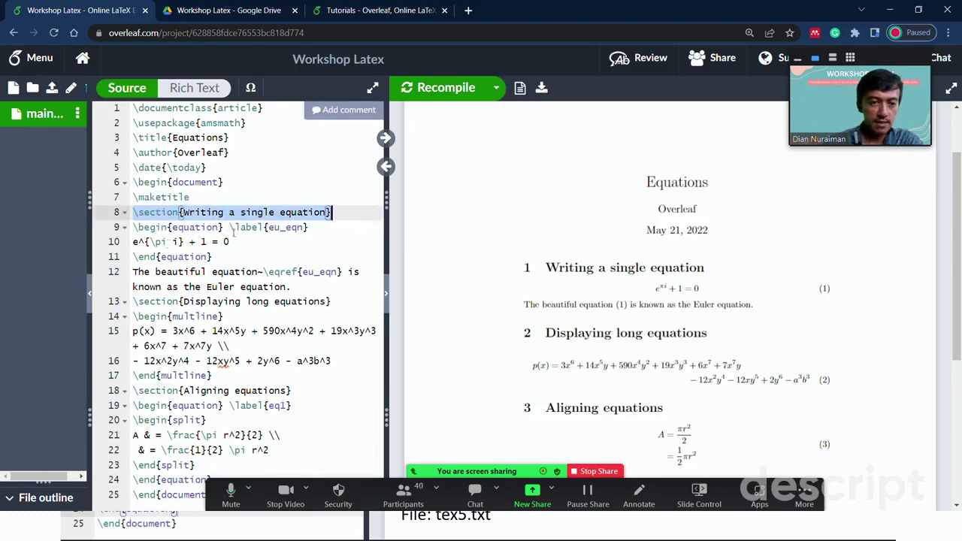
left_click(129, 239)
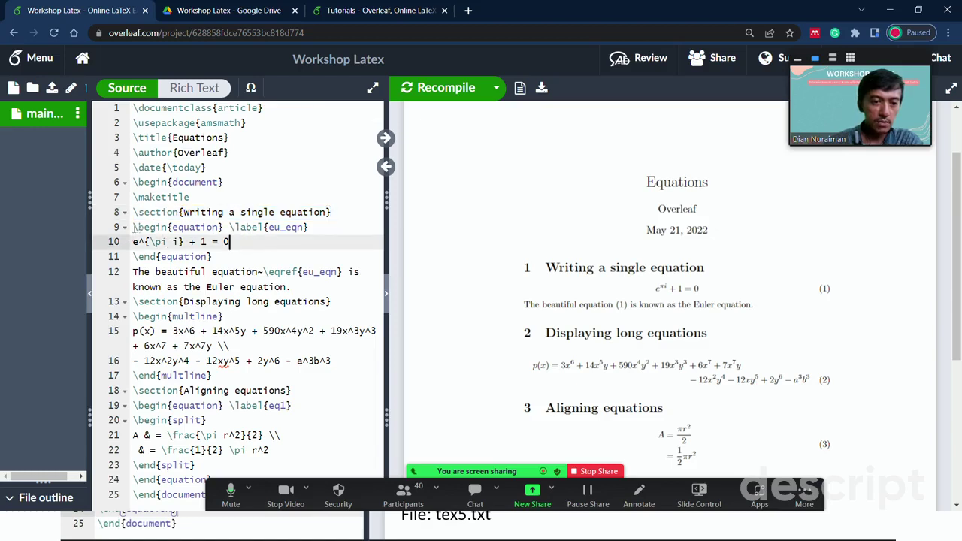
left_click_drag(132, 227, 228, 256)
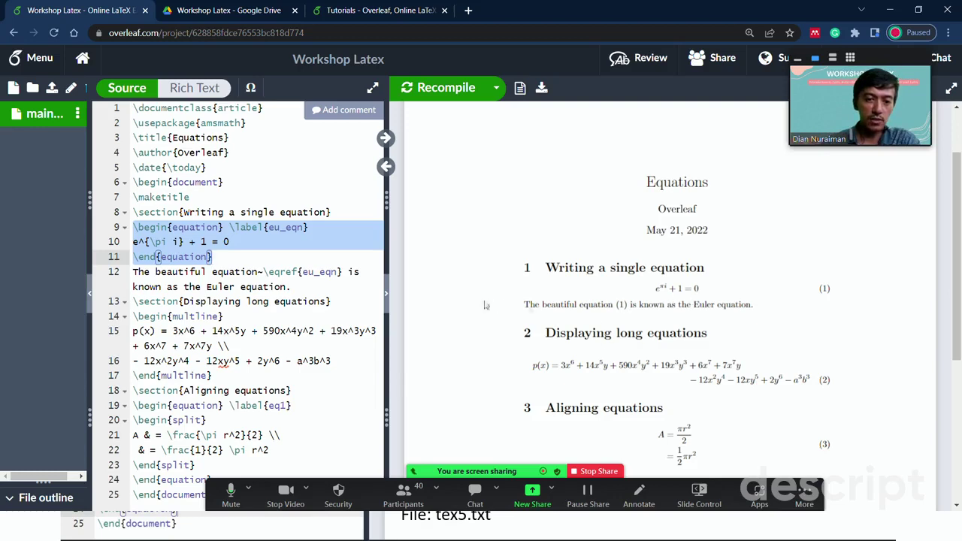
left_click(213, 241)
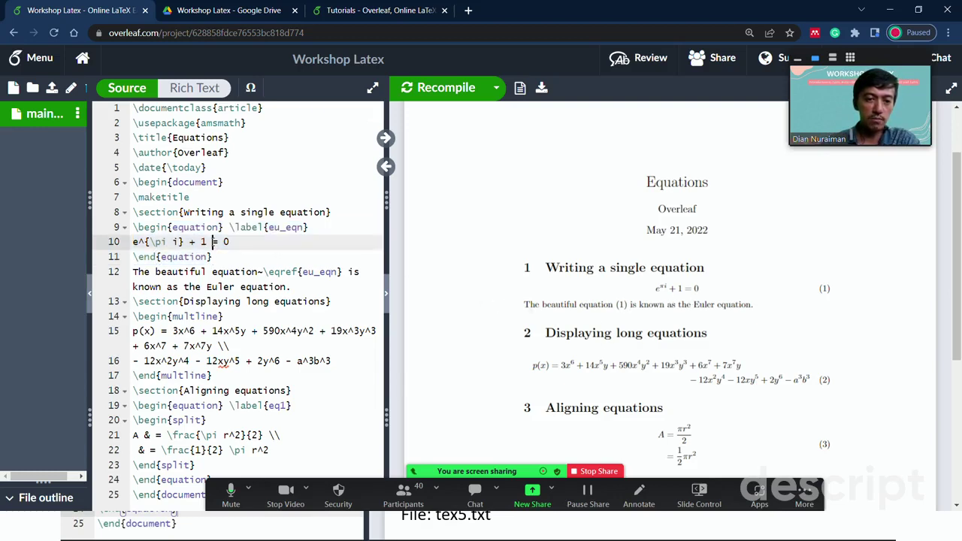
- Insert two new lines above the eu_eqn equation environment and write \begin on the first one
left_click(134, 227)
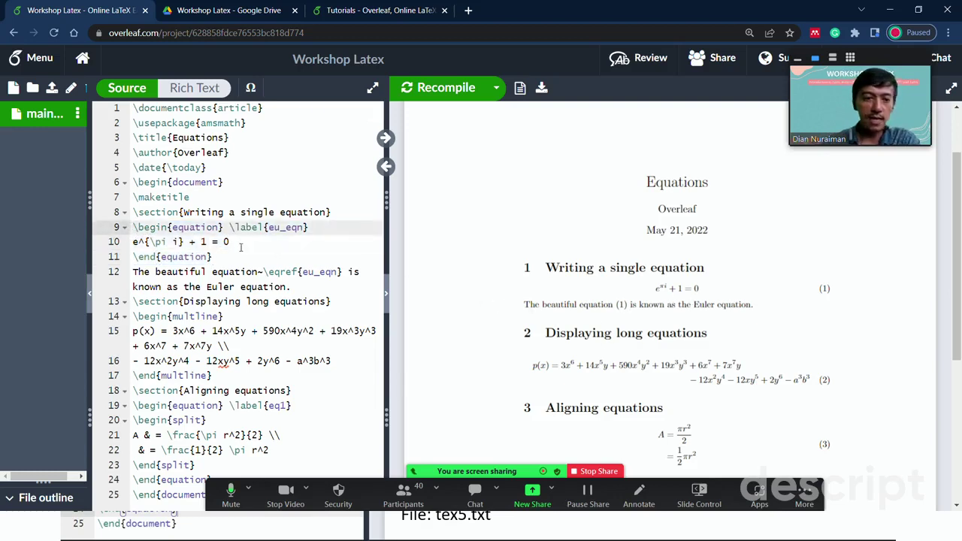
key("Return")
key("Return")
key("Up")
key("Up")
type("\\")
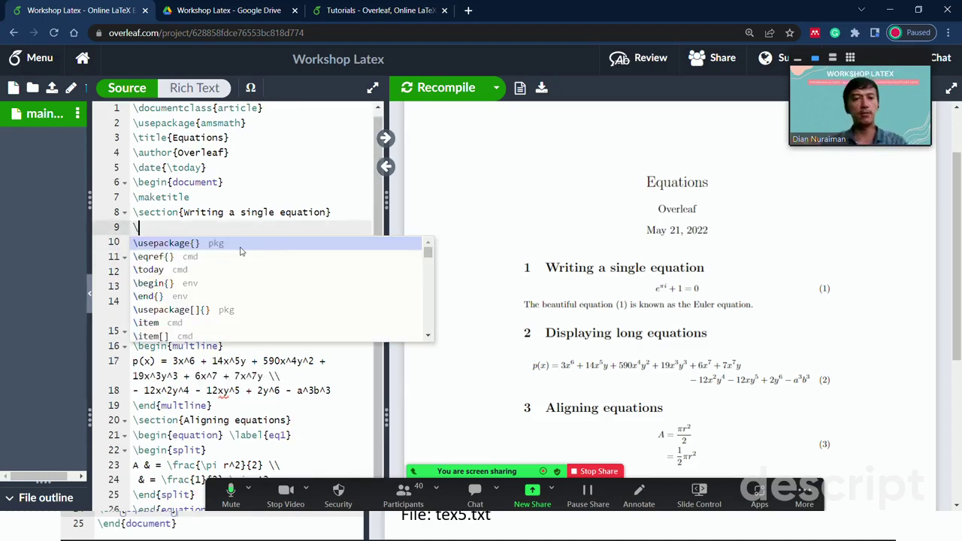
type("begin")
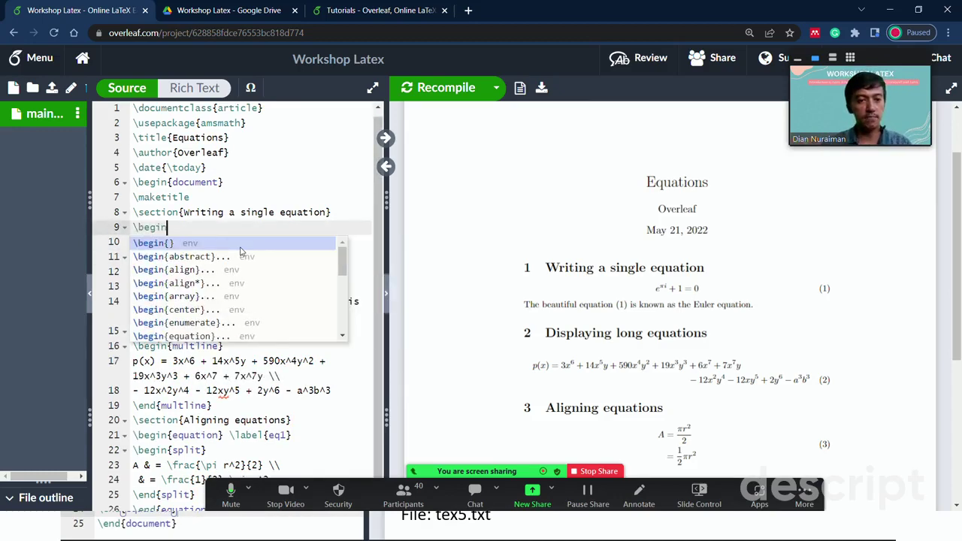
- Complete the unfinished \begin line into an empty equation environment above the one labelled eu_eqn
type("{r")
key("Home")
type("e")
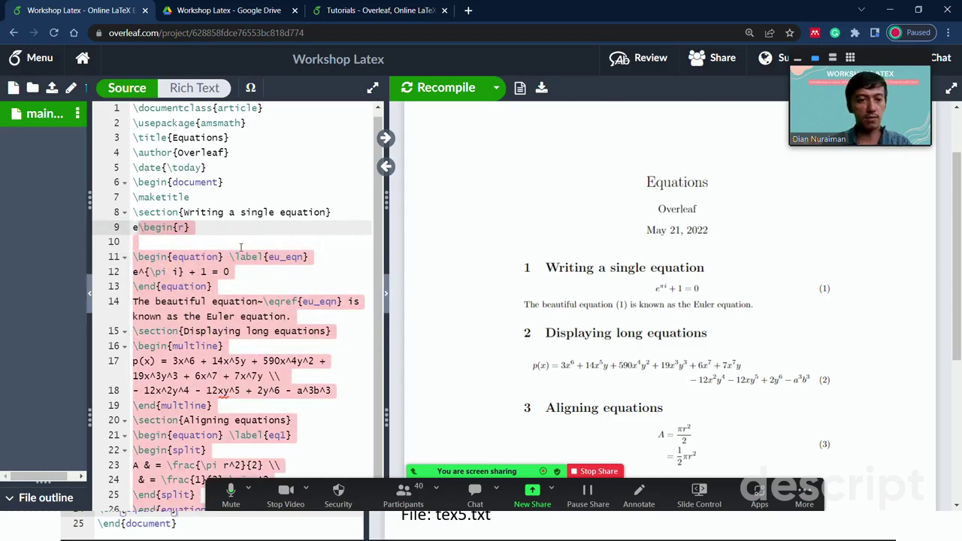
key("BackSpace")
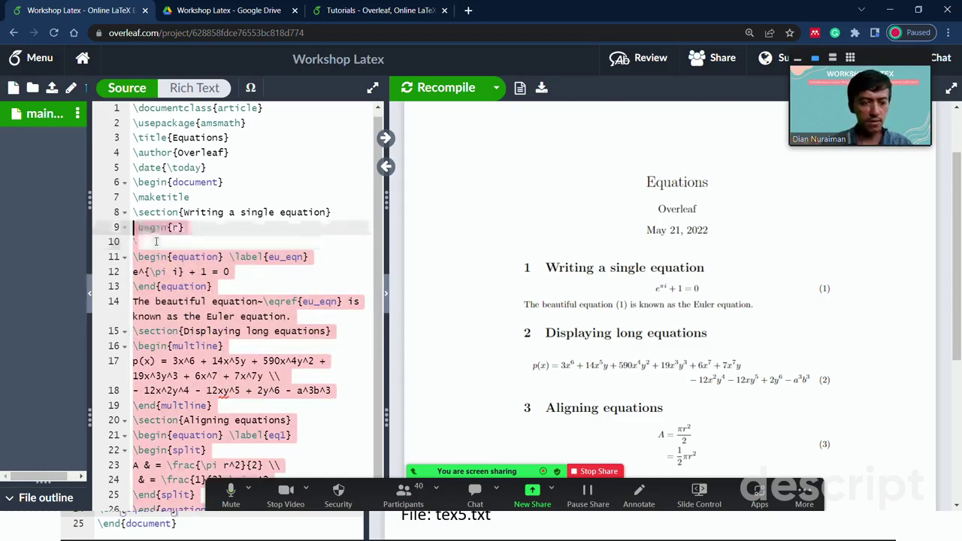
left_click(180, 233)
key("BackSpace")
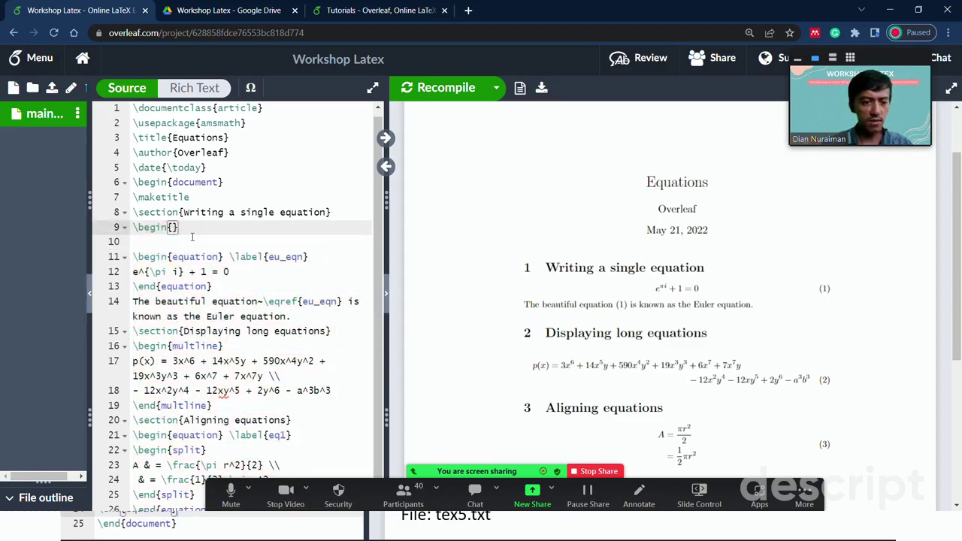
type("equ")
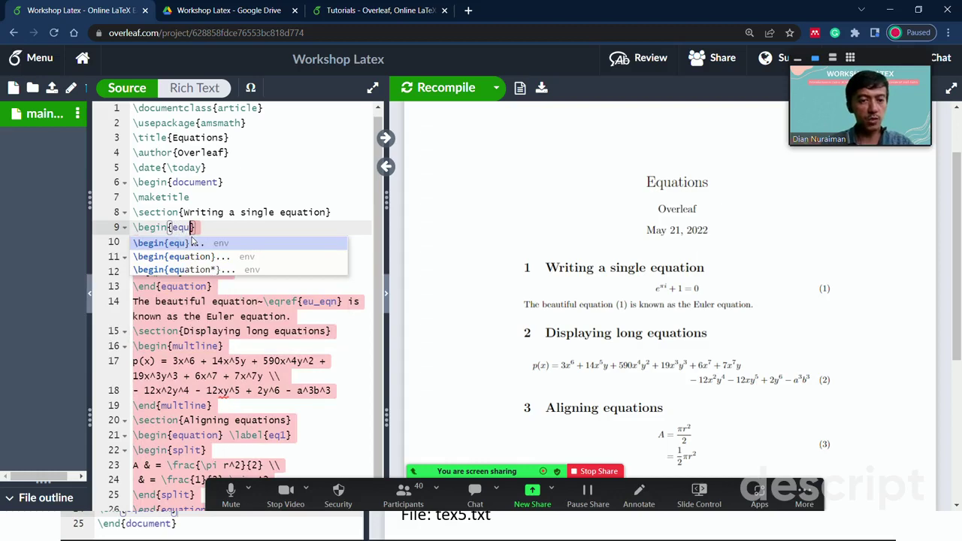
key("Down")
key("Return")
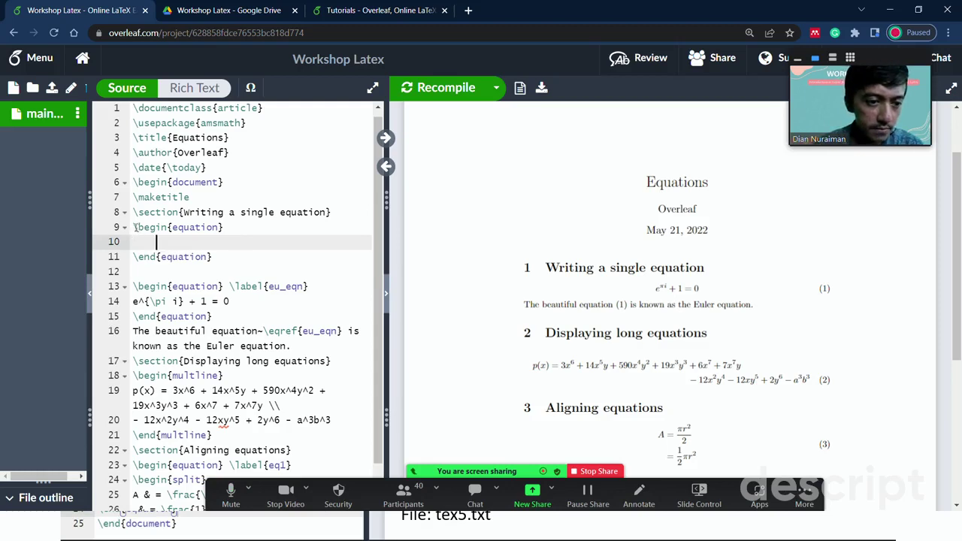
- Delete the empty equation environment and the blank line above the eu_eqn equation
left_click_drag(135, 227, 133, 272)
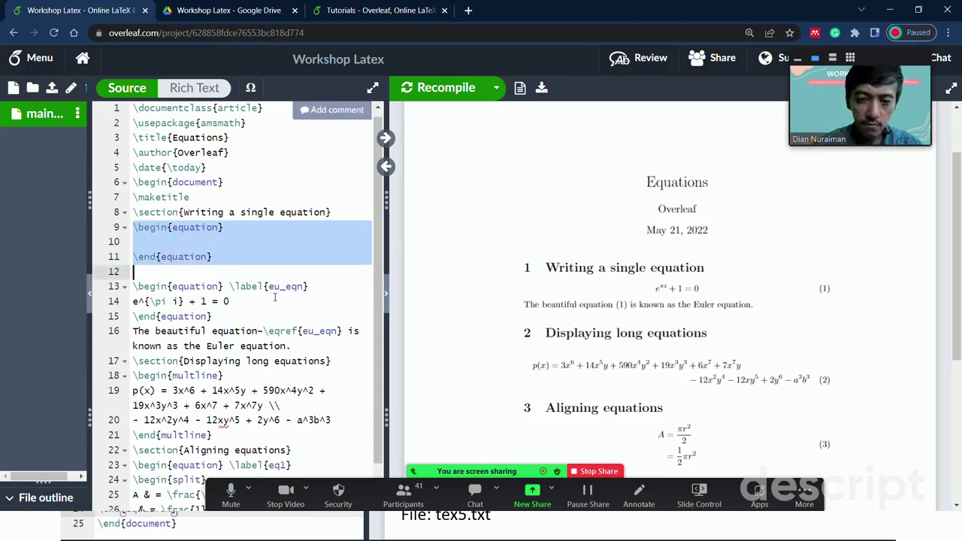
key("BackSpace")
key("BackSpace")
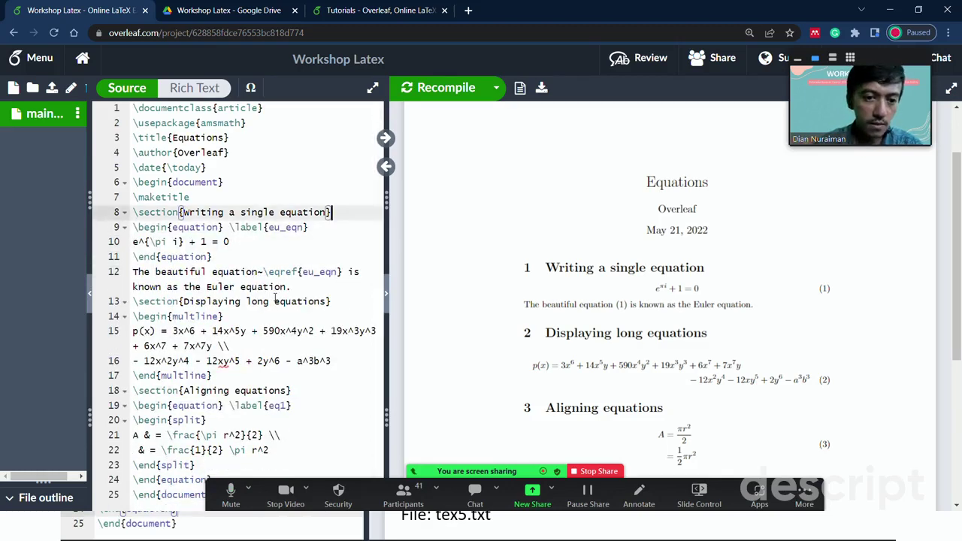
- Examine the body of the Euler equation, its \pi exponent, the closing \end{equation} line and the sentence below it
left_click(259, 242)
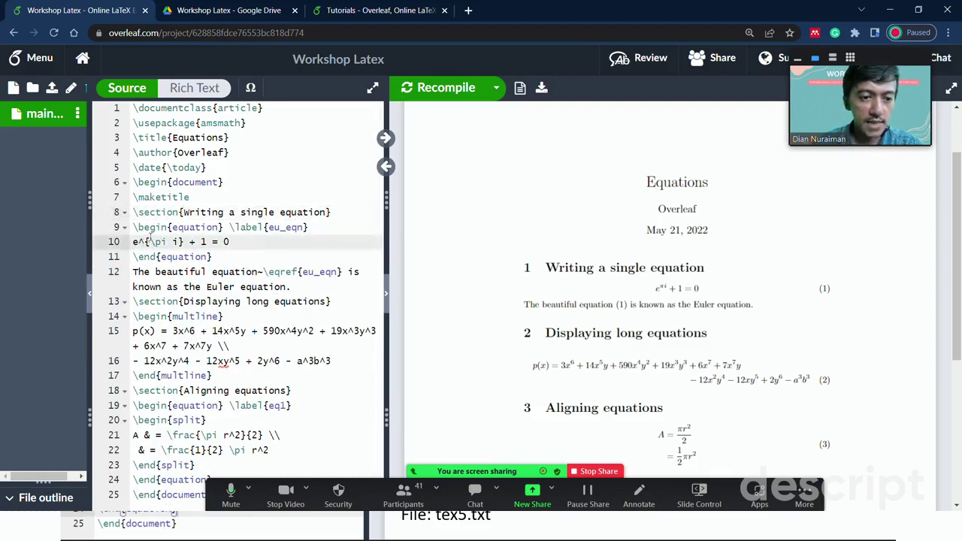
left_click(149, 242)
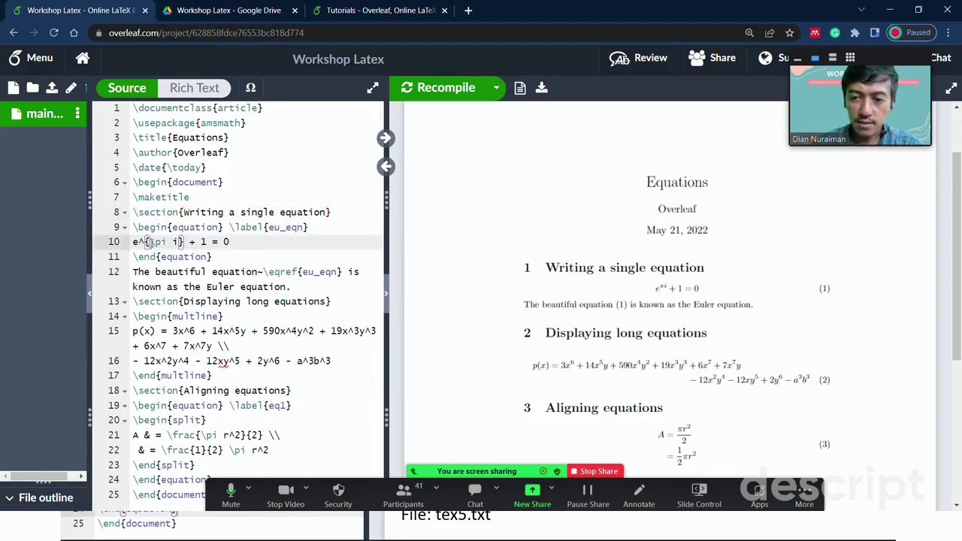
left_click_drag(148, 242, 167, 242)
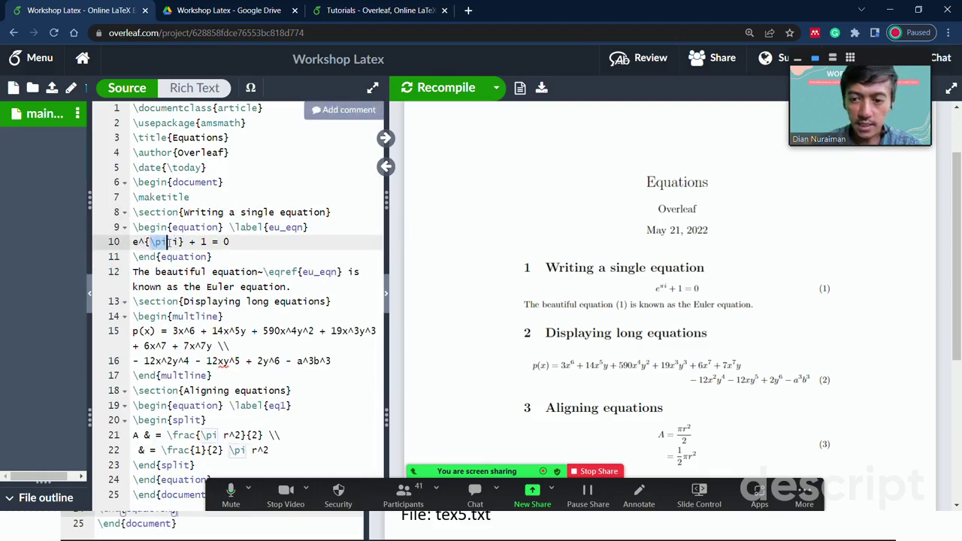
left_click(235, 243)
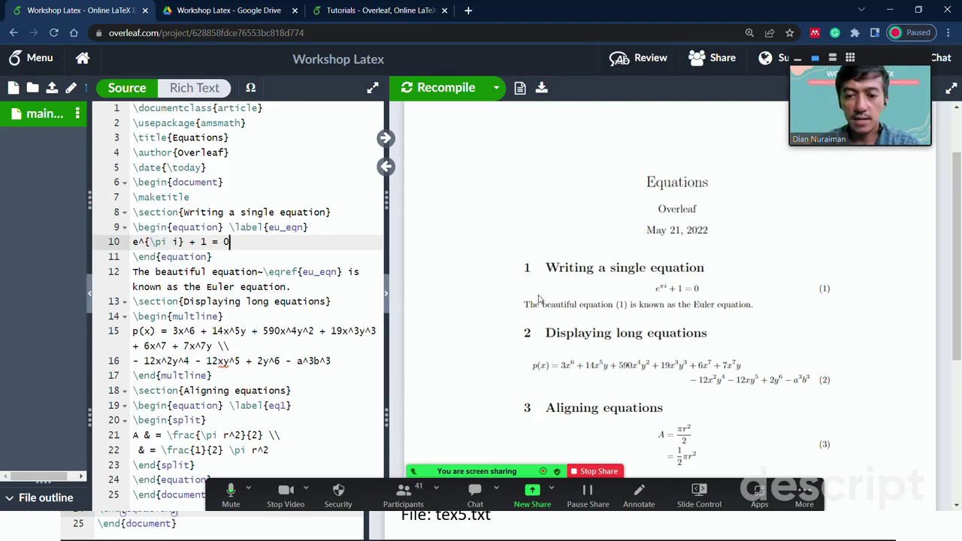
left_click(260, 259)
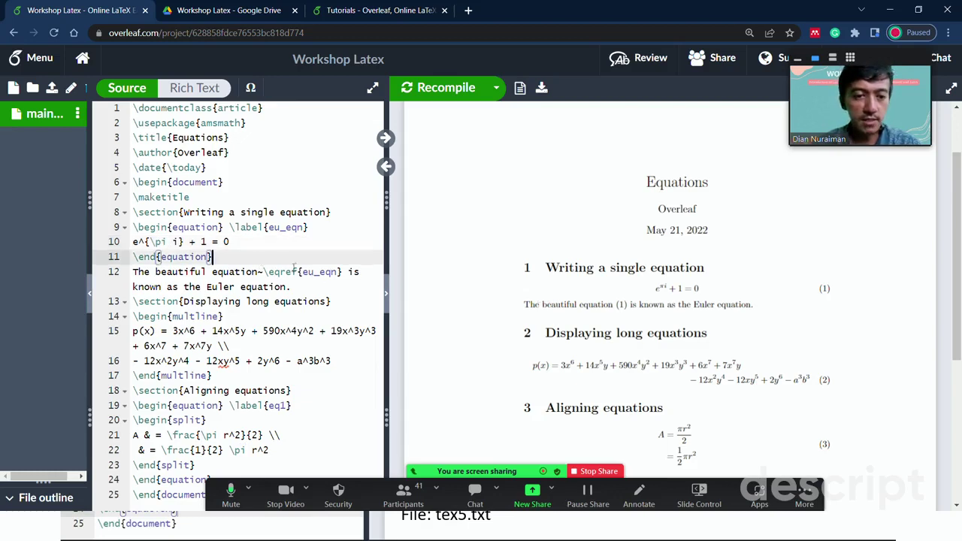
left_click(295, 286)
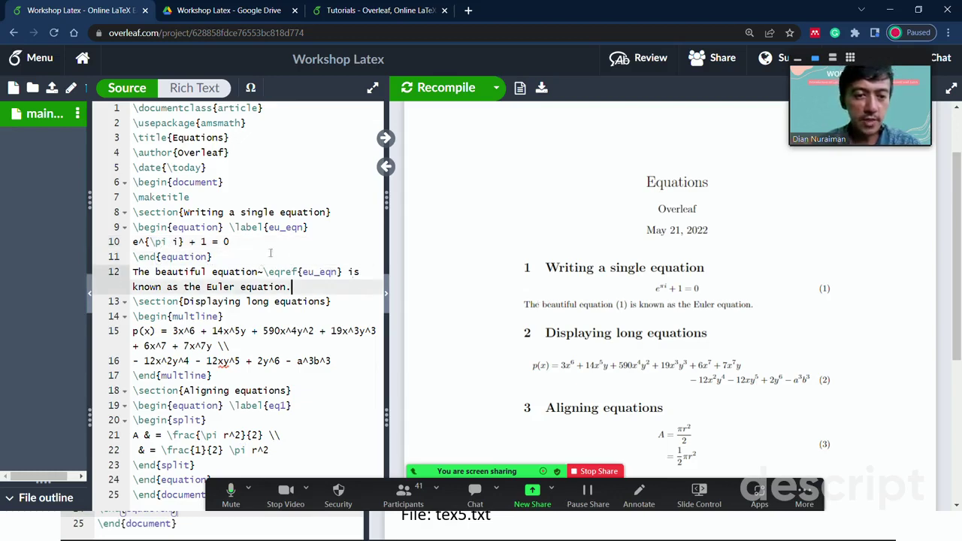
- Examine the equation's \label{eu_eqn} command and the tilde and \eqref command that reference it in the sentence below
left_click(239, 227)
left_click_drag(310, 227, 230, 226)
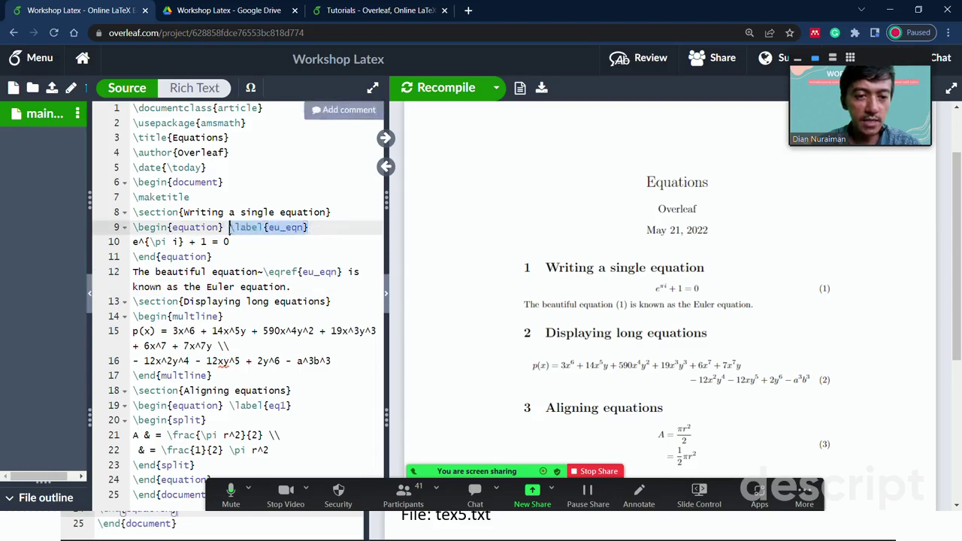
left_click(256, 256)
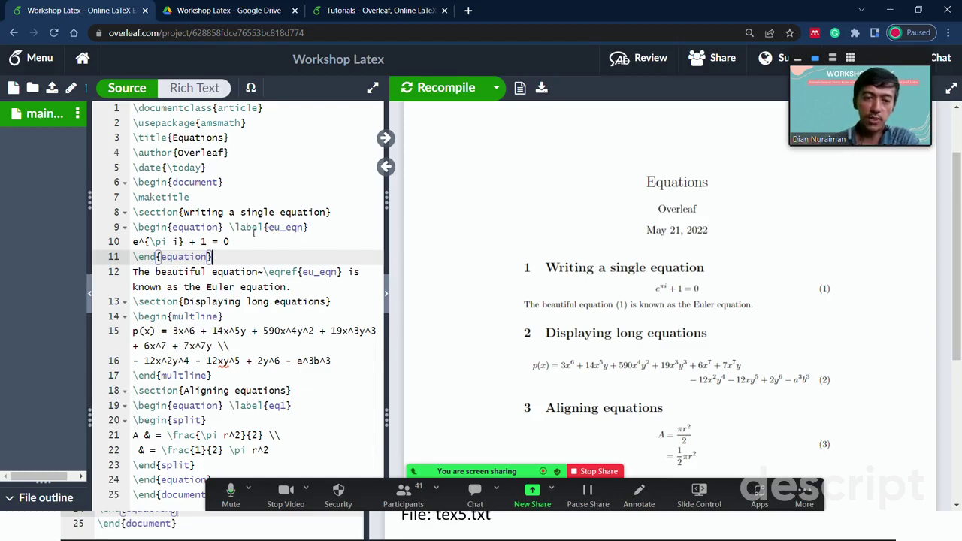
left_click_drag(235, 227, 263, 227)
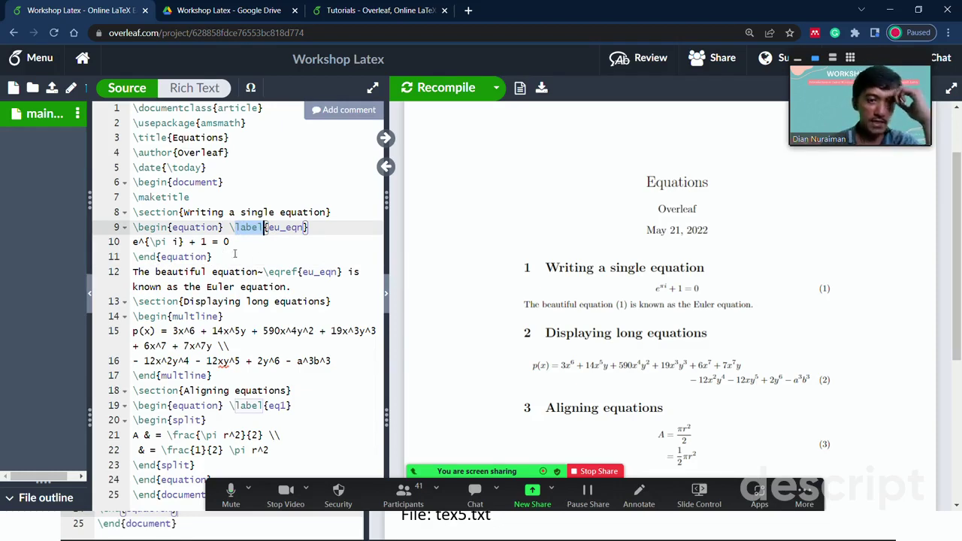
left_click(230, 227)
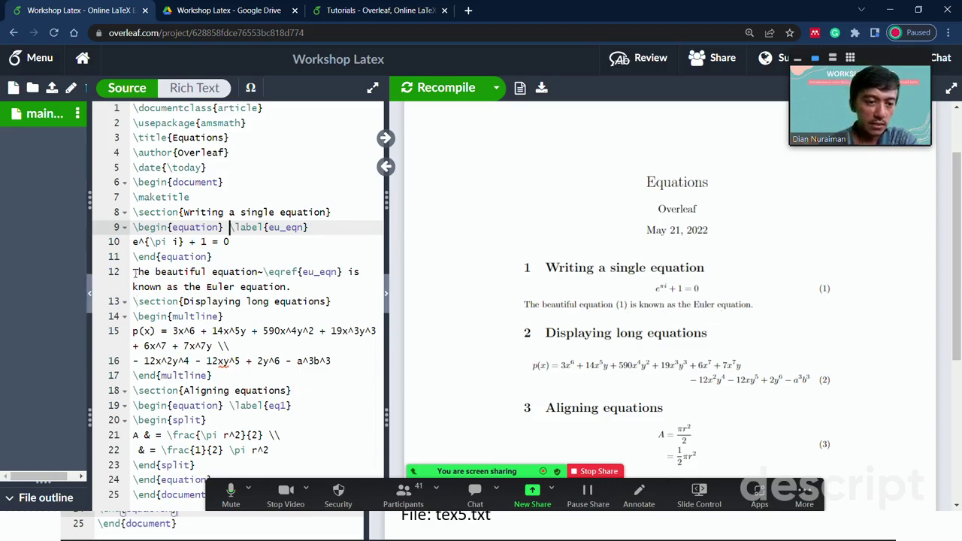
left_click(261, 273)
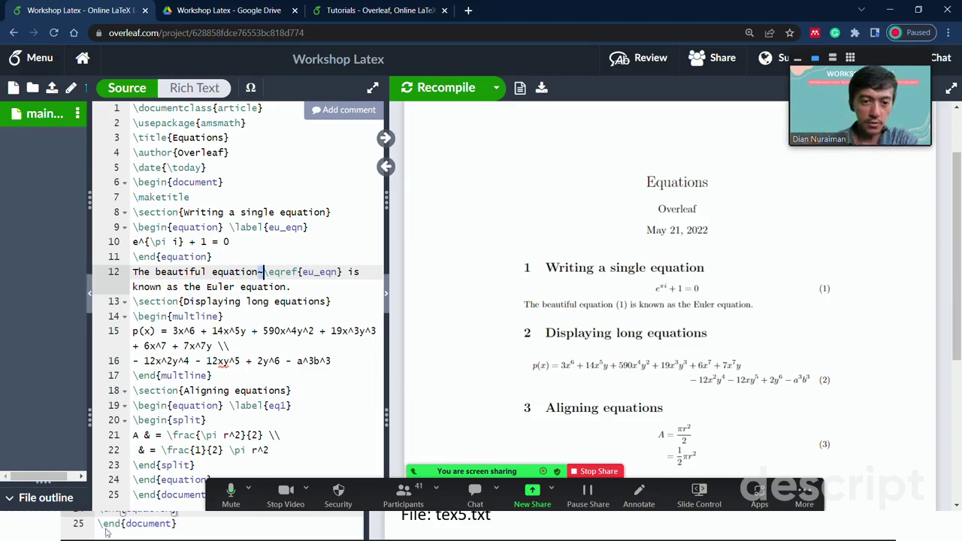
left_click(314, 282)
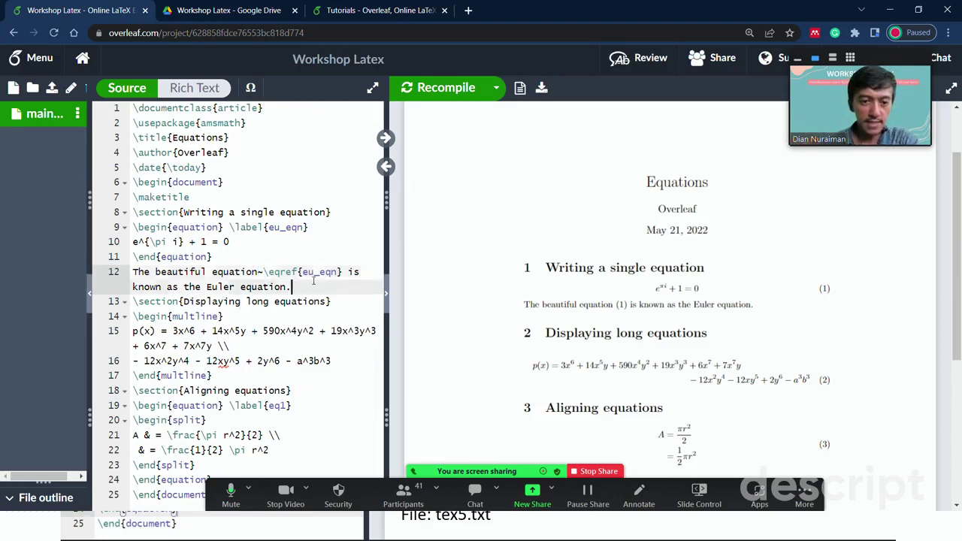
left_click(281, 271)
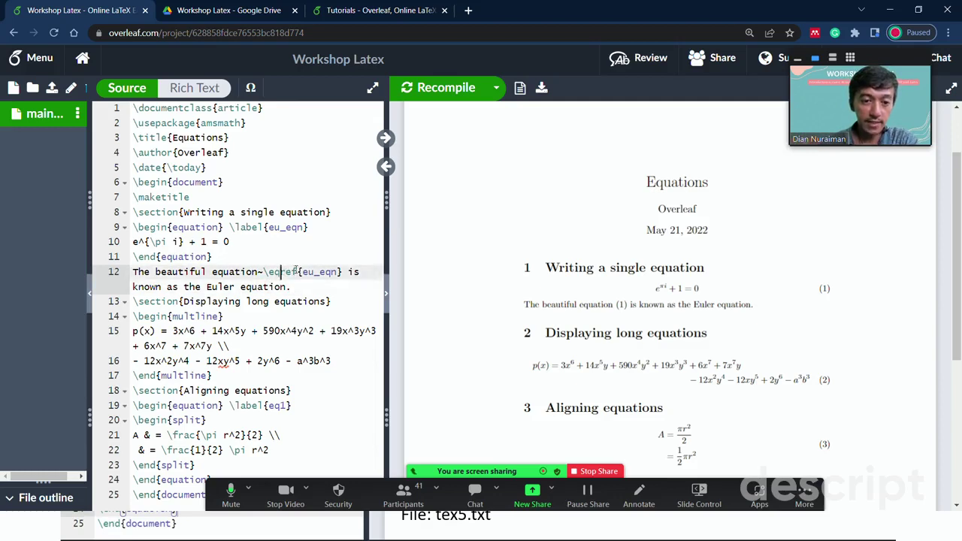
mouse_move(281, 271)
left_mouse_down()
mouse_move(295, 273)
mouse_move(271, 275)
left_mouse_up()
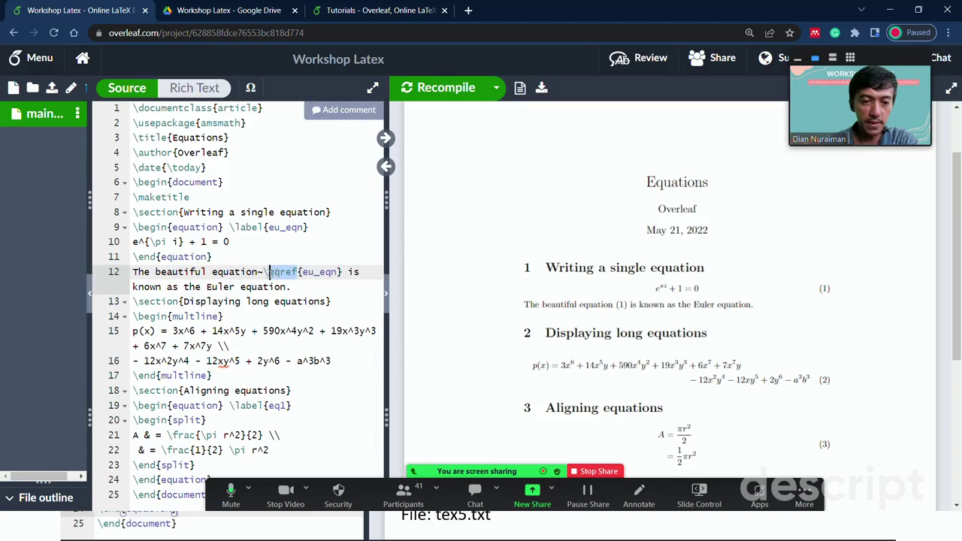
- Delete the reference after "The beautiful equation~", rewrite it as \eqref{eu_eqn}, and recompile the document
left_click(344, 272)
left_click_drag(343, 271, 264, 274)
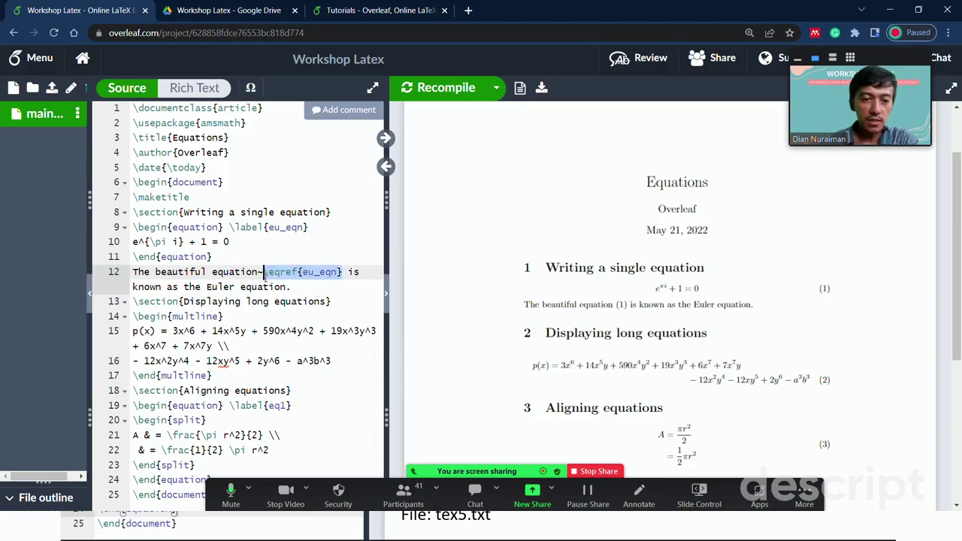
key("BackSpace")
type("\\")
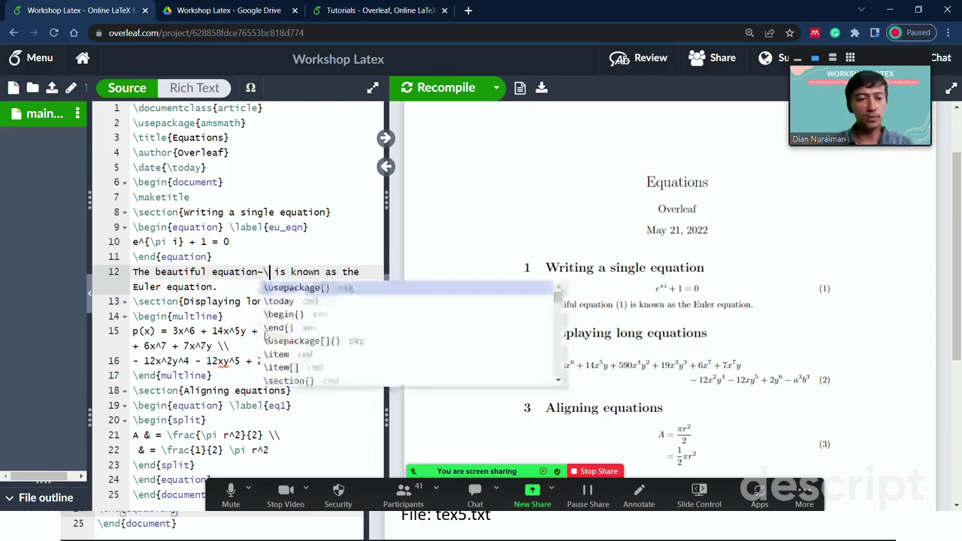
type("eqref")
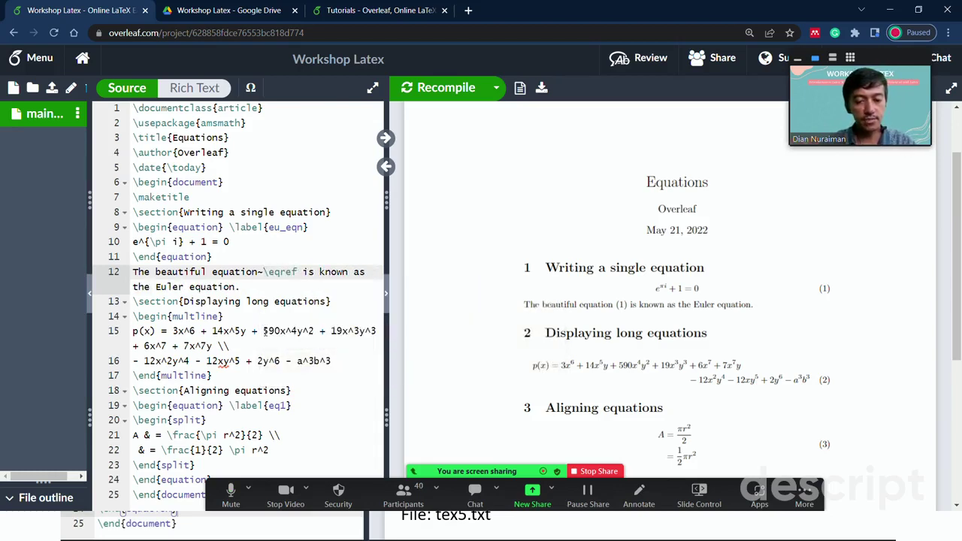
type("{")
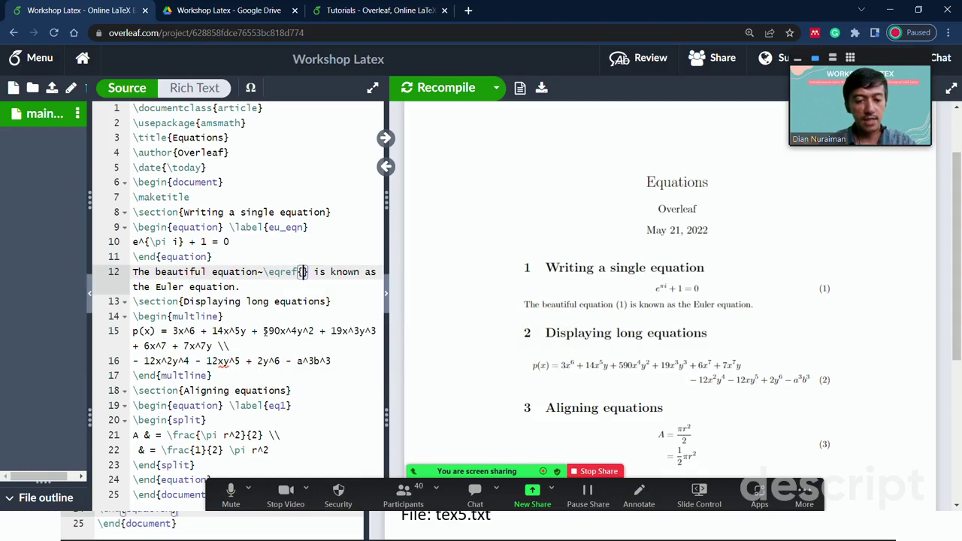
type("eu_e")
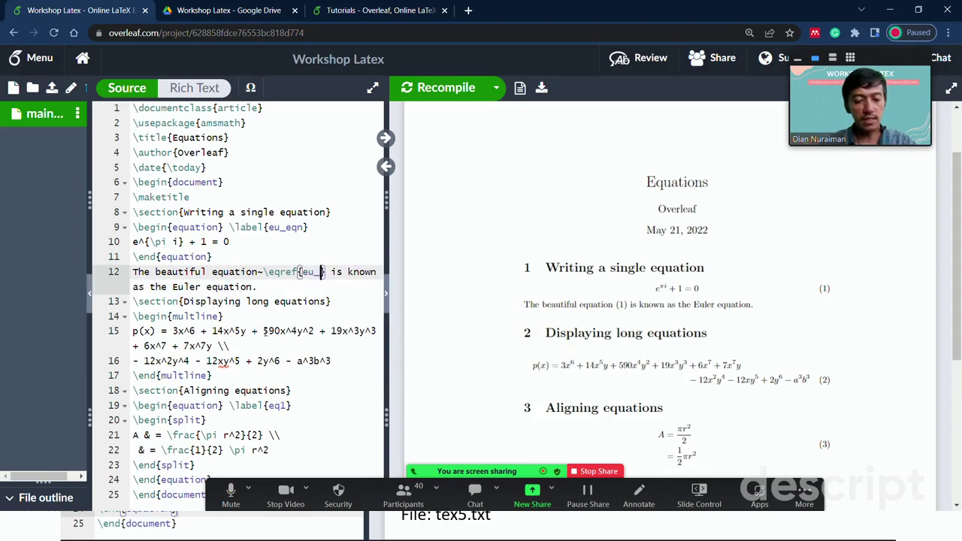
type("qn")
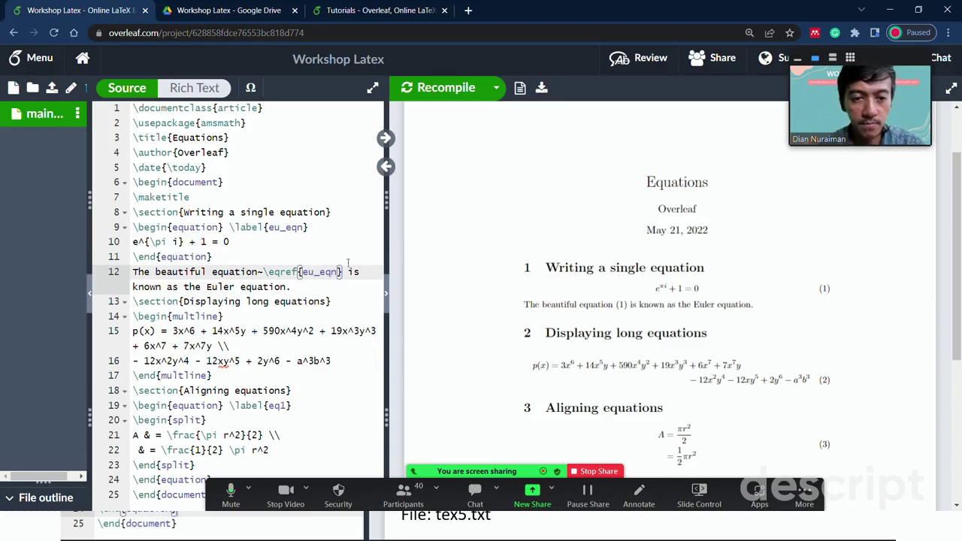
left_click(342, 304)
left_click(344, 287)
key("ctrl+s")
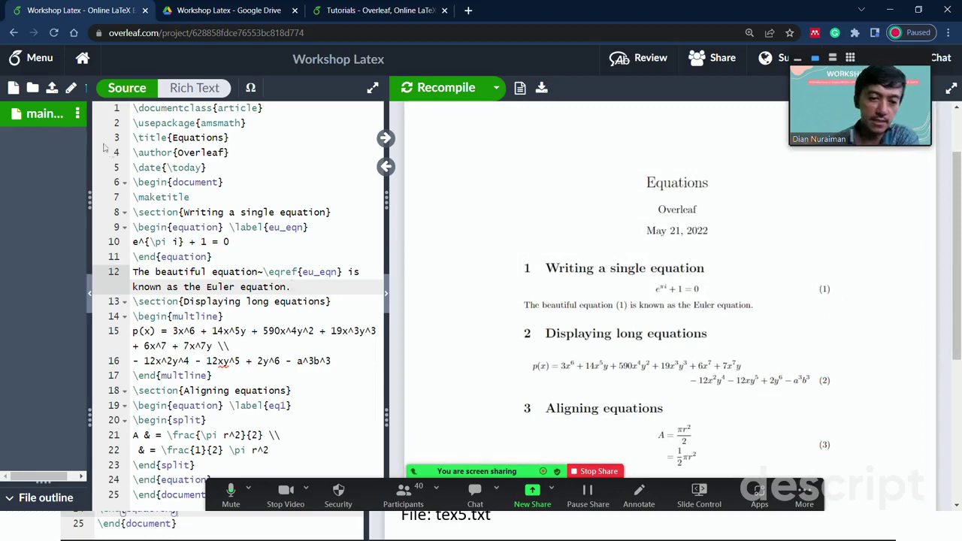
- Examine the "Displaying long equations" section in source and preview, including the multline begin and end lines and the \\ line break
left_click(263, 331)
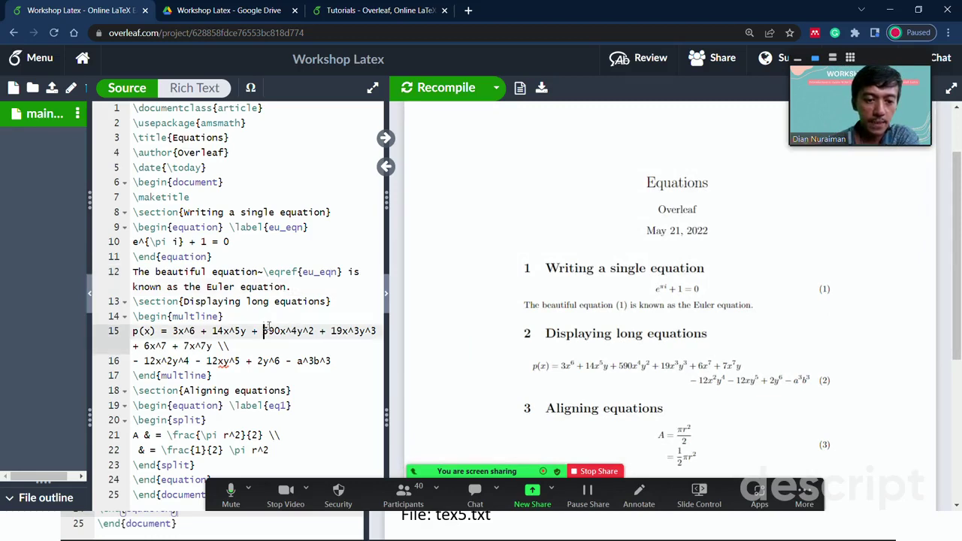
scroll(280, 317, "down", 1)
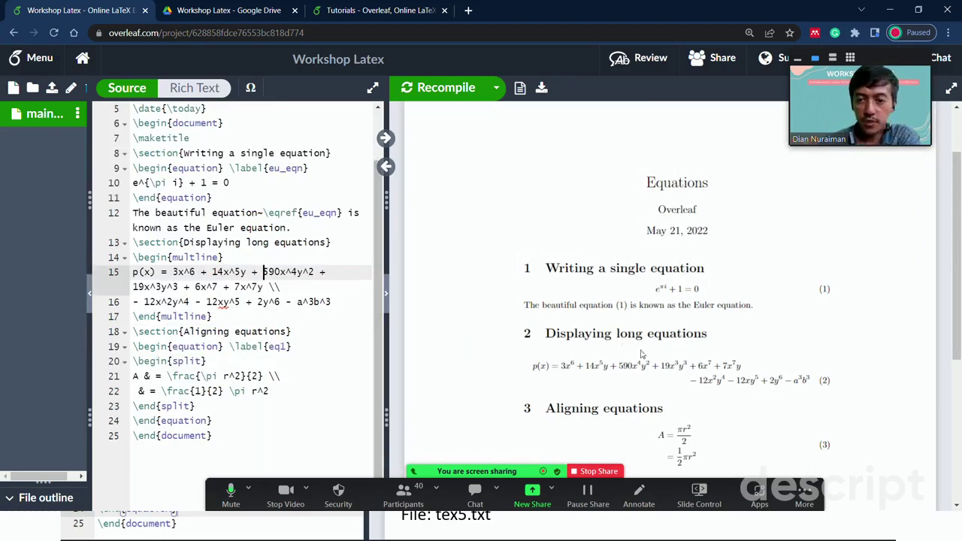
scroll(676, 347, "down", 1)
scroll(686, 331, "down", 1)
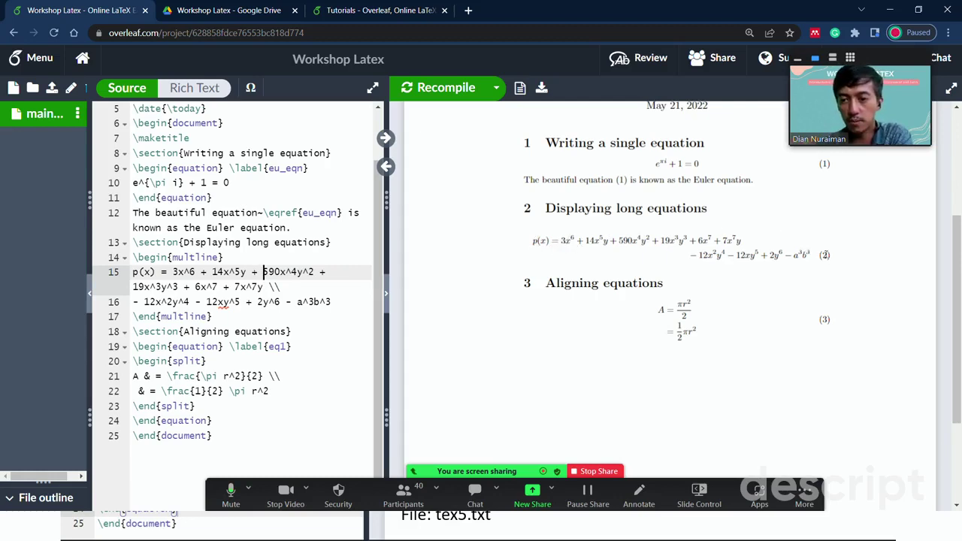
left_click(314, 290)
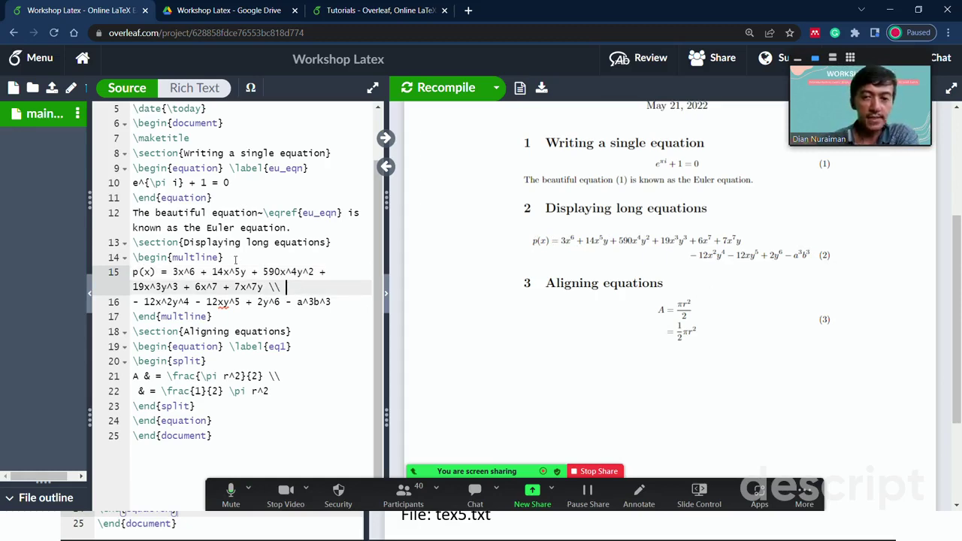
left_click(236, 258)
left_click_drag(133, 258, 230, 259)
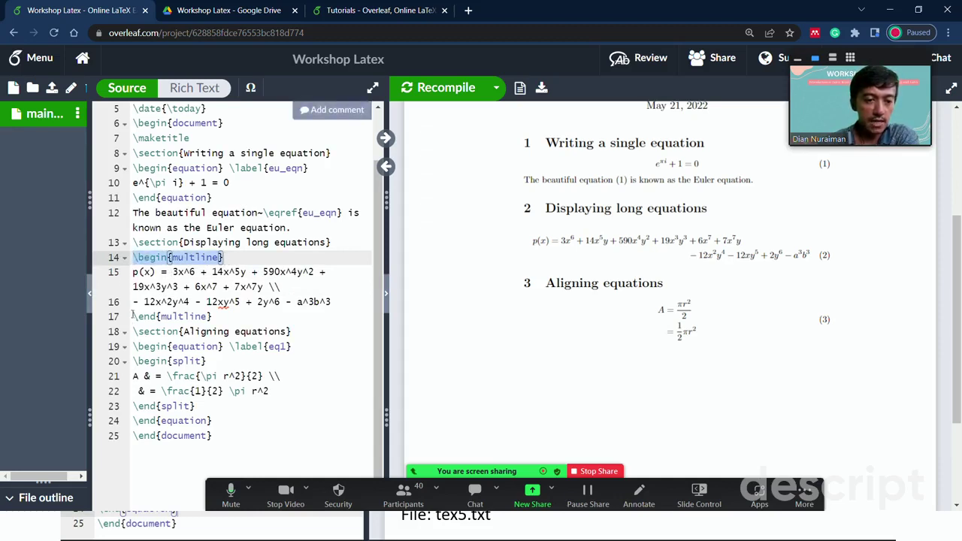
left_click_drag(133, 316, 213, 316)
left_click(307, 287)
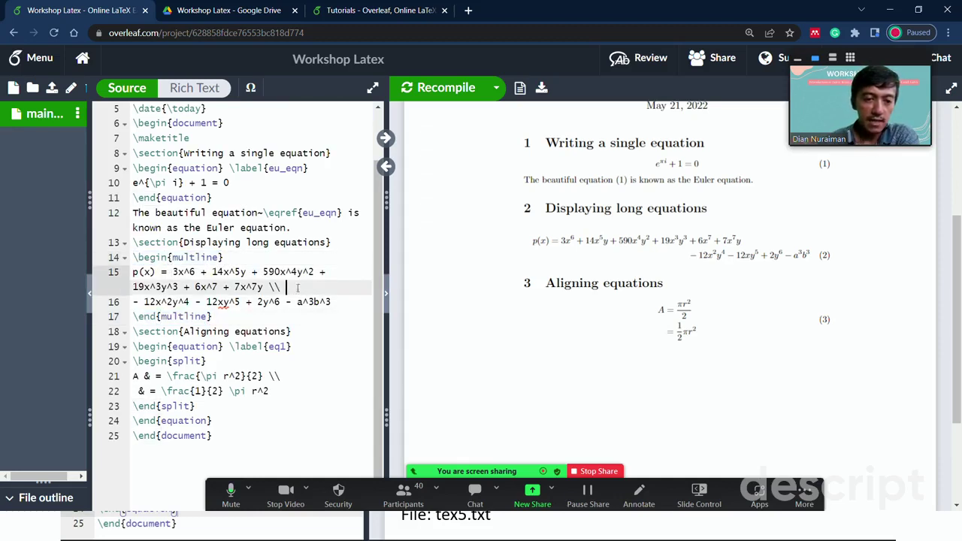
left_click_drag(268, 287, 282, 287)
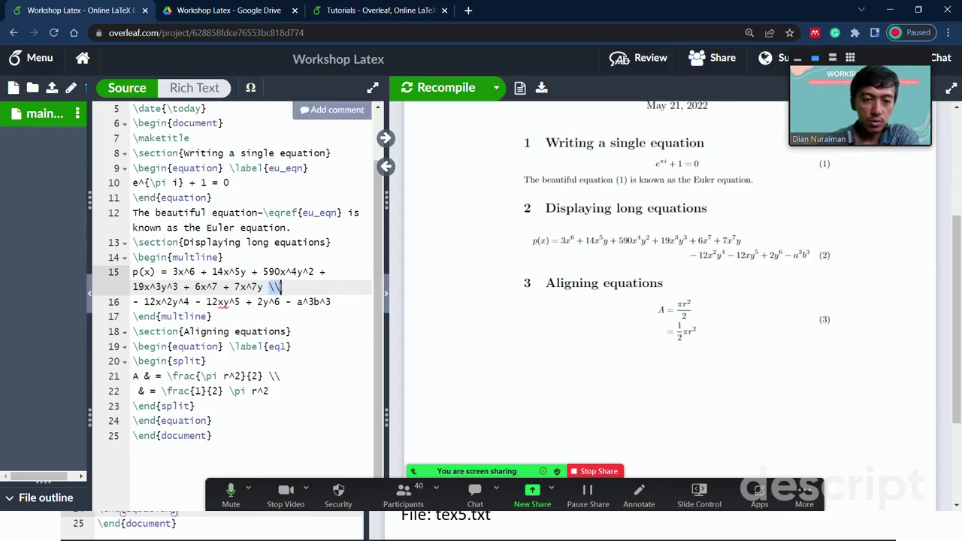
- Examine the second line of the long p(x) equation and its \end{multline} line, in the source and the preview
left_click(284, 286)
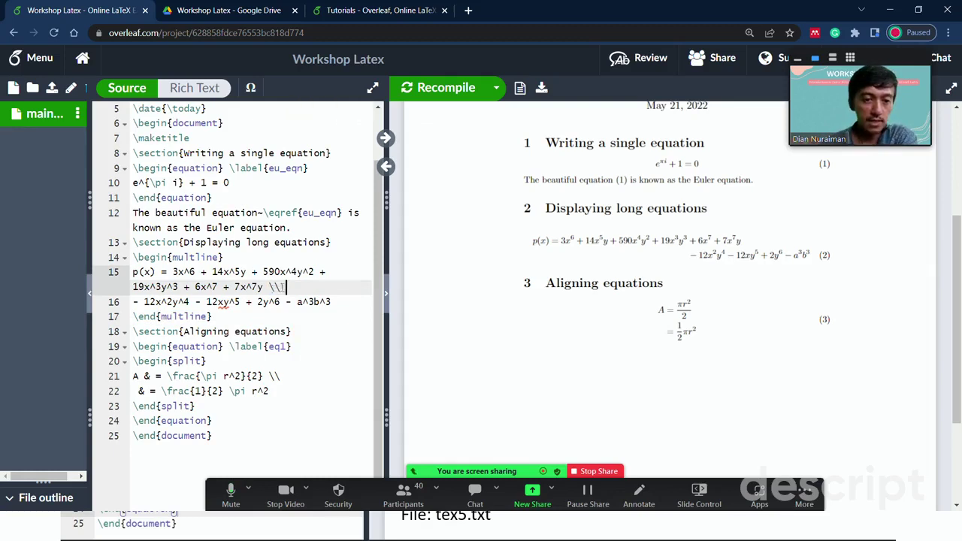
left_click_drag(133, 302, 330, 302)
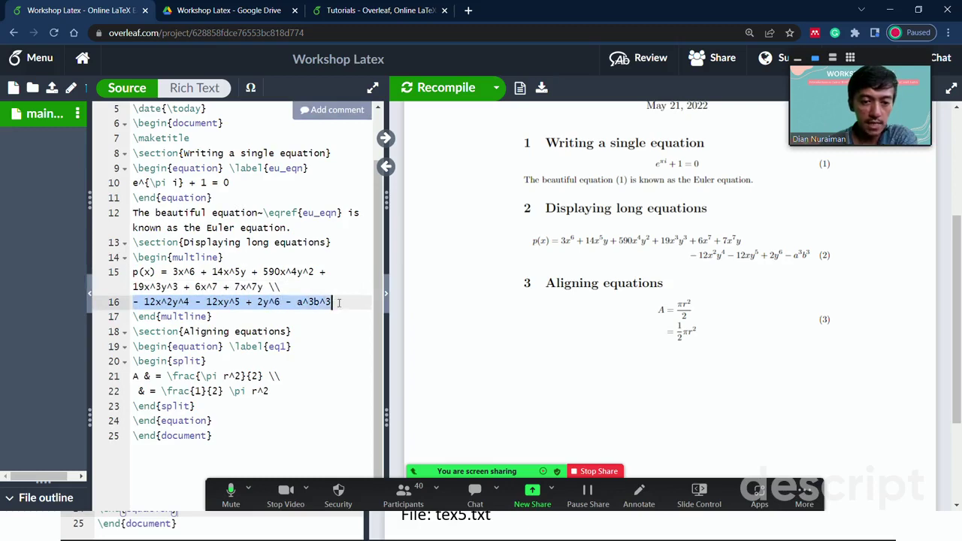
left_click(295, 316)
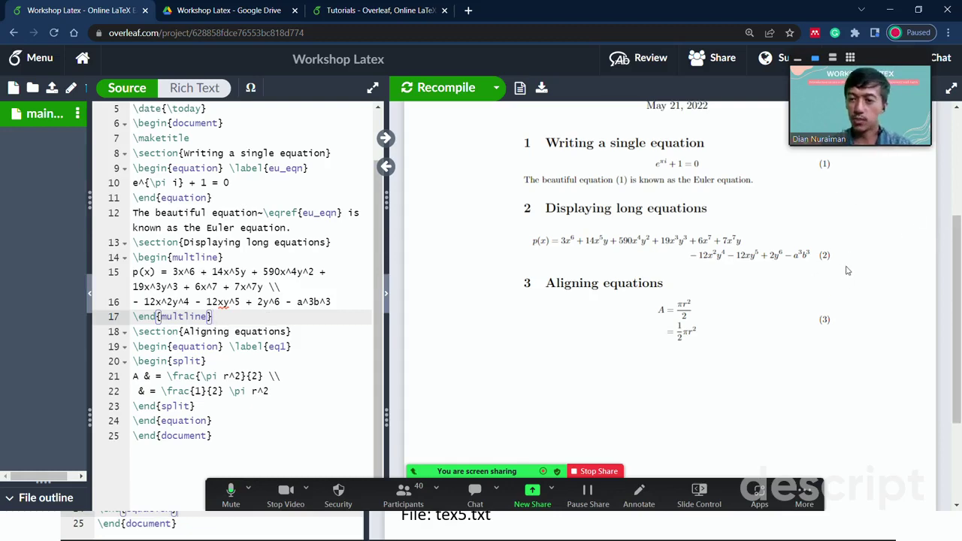
scroll(847, 271, "up", 1)
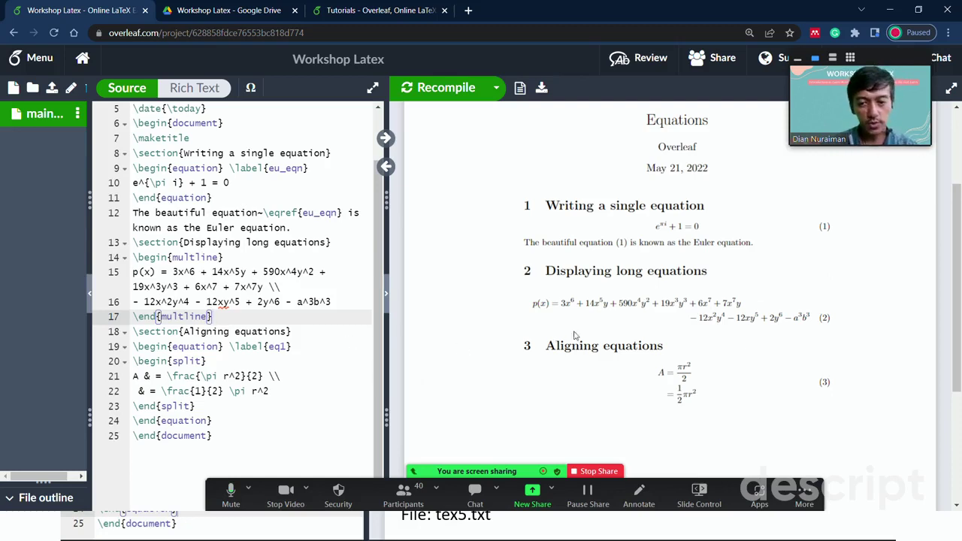
- Examine the "Aligning equations" section in source and preview, including the \begin{split} line, the eq1 label and the line starting with A
left_click(282, 364)
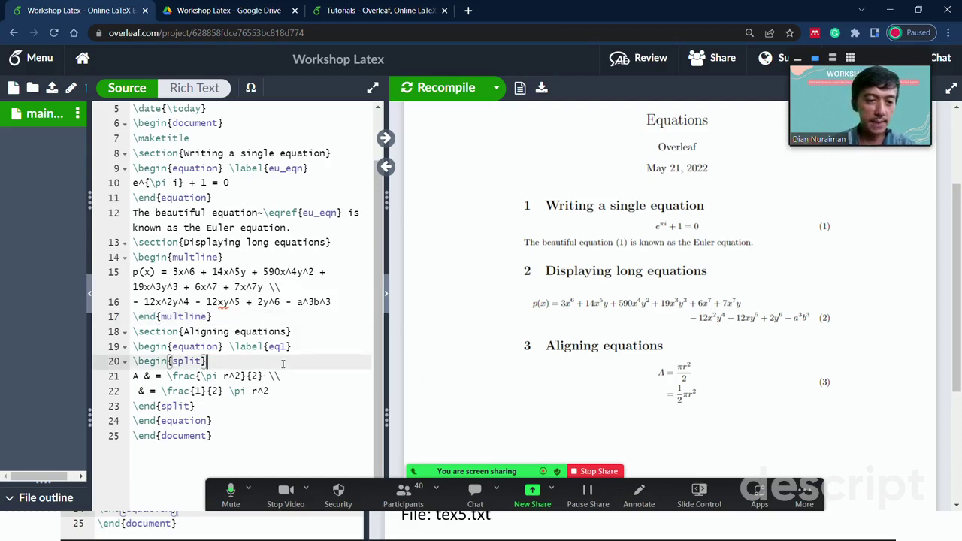
scroll(653, 385, "down", 1)
scroll(652, 386, "down", 1)
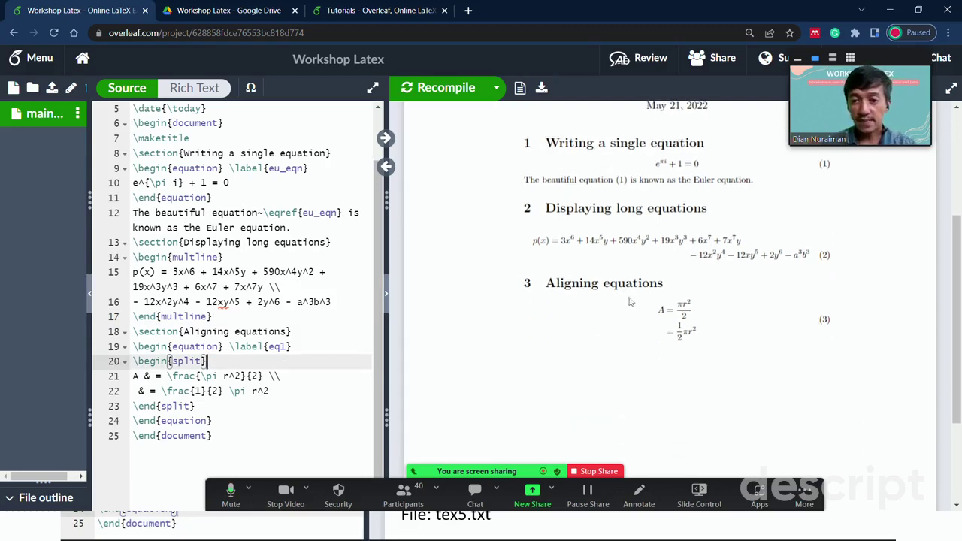
scroll(661, 330, "up", 2)
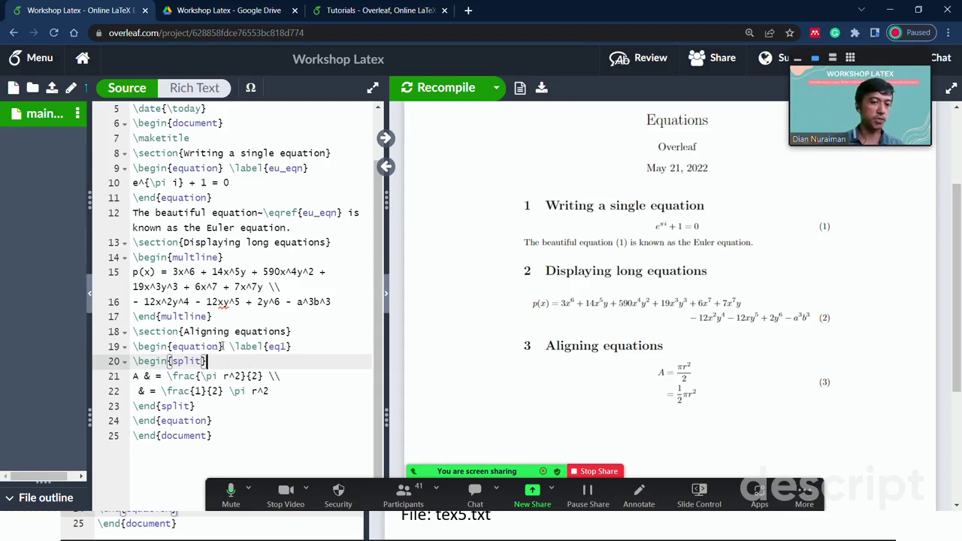
double_click(183, 361)
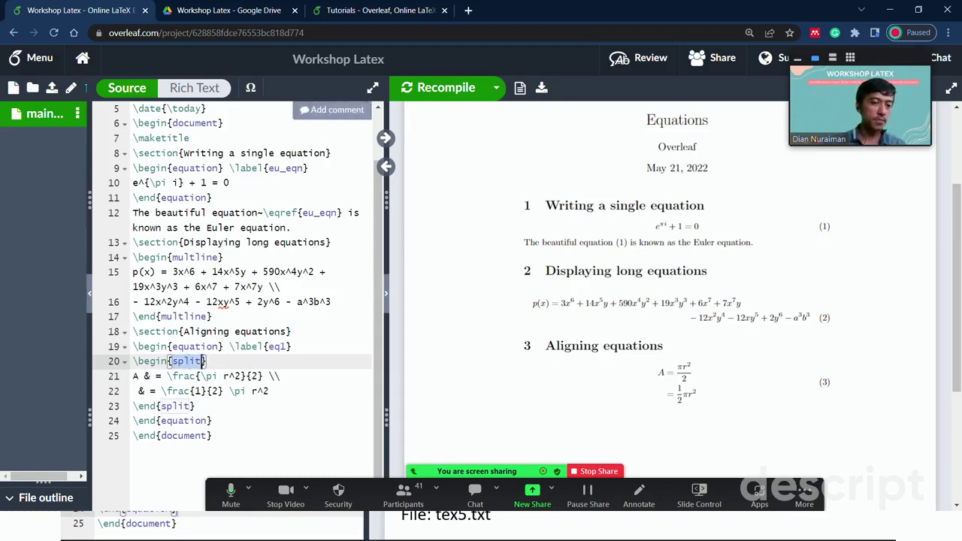
left_click(274, 349)
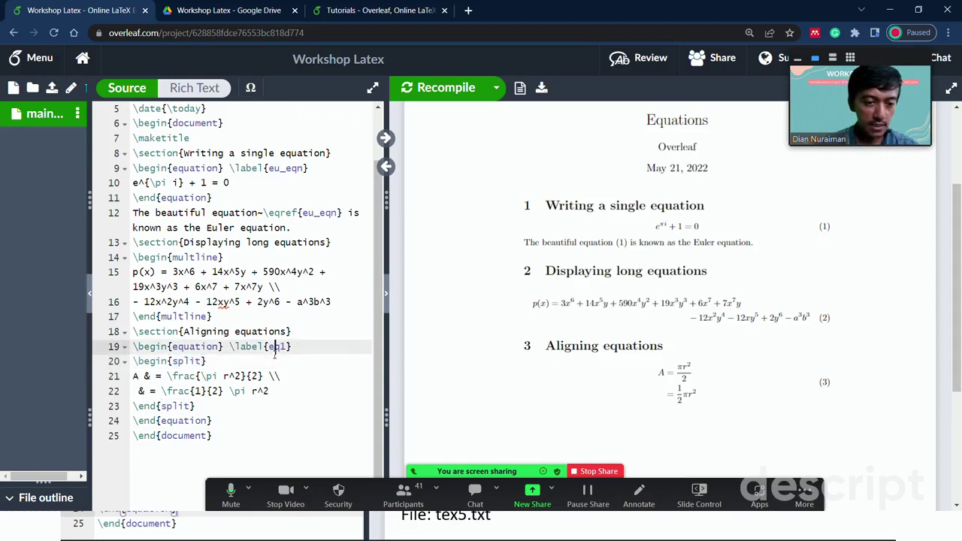
left_click(275, 364)
left_click(134, 376)
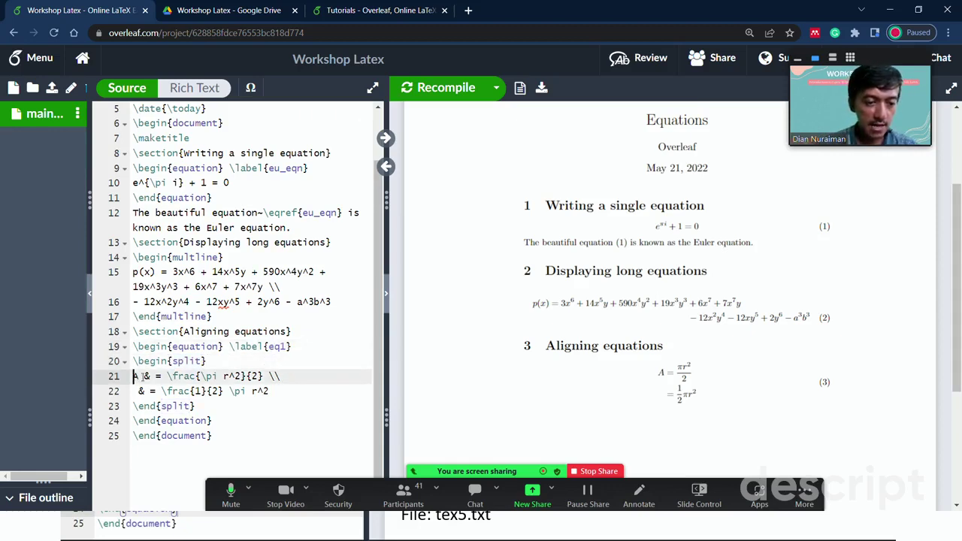
left_click_drag(142, 377, 173, 376)
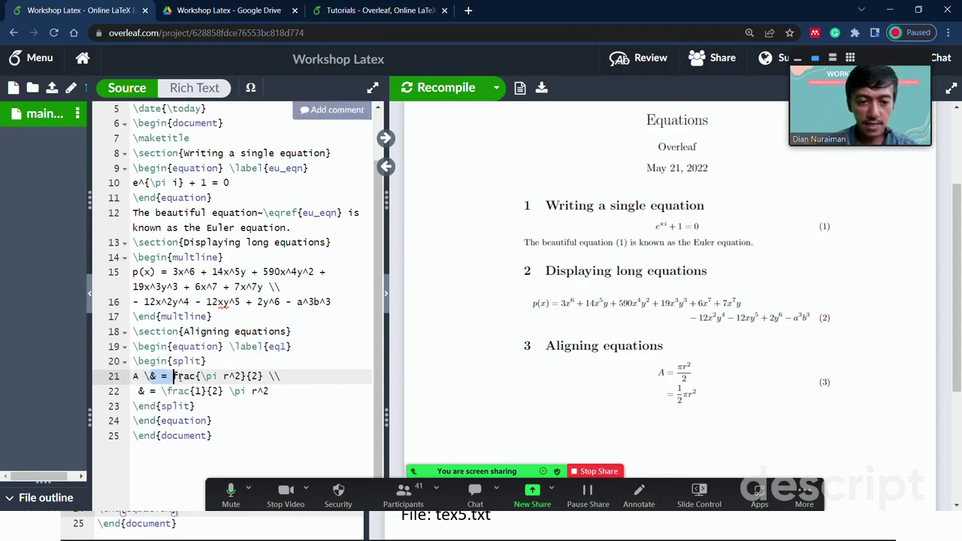
left_click(263, 377)
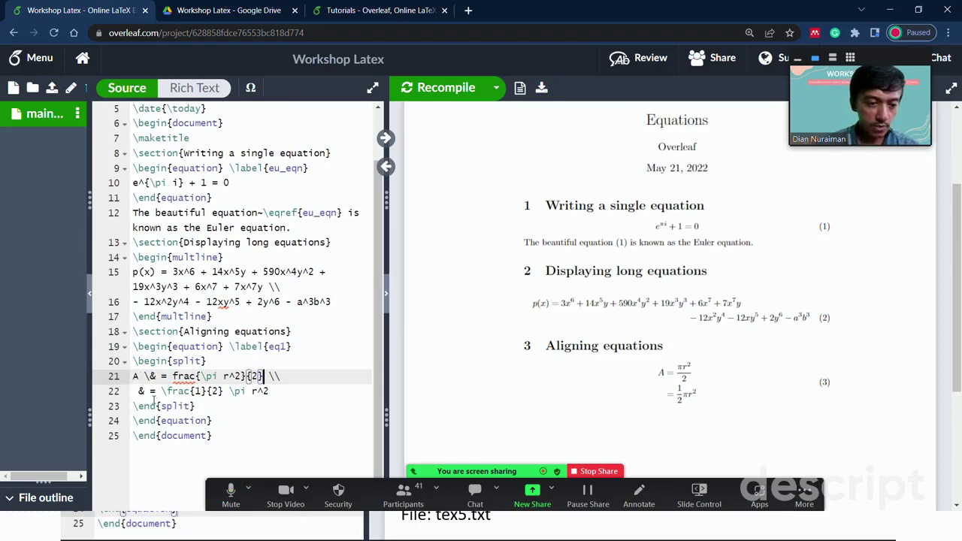
key("ctrl+z")
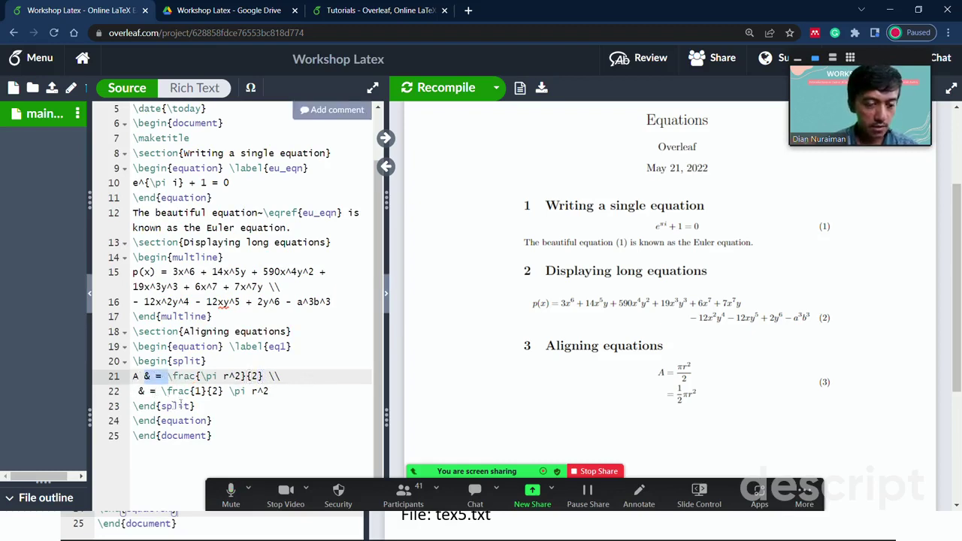
- Examine the & alignment markers before the equals signs in both split lines and the equation numbers in the preview
left_click(167, 376)
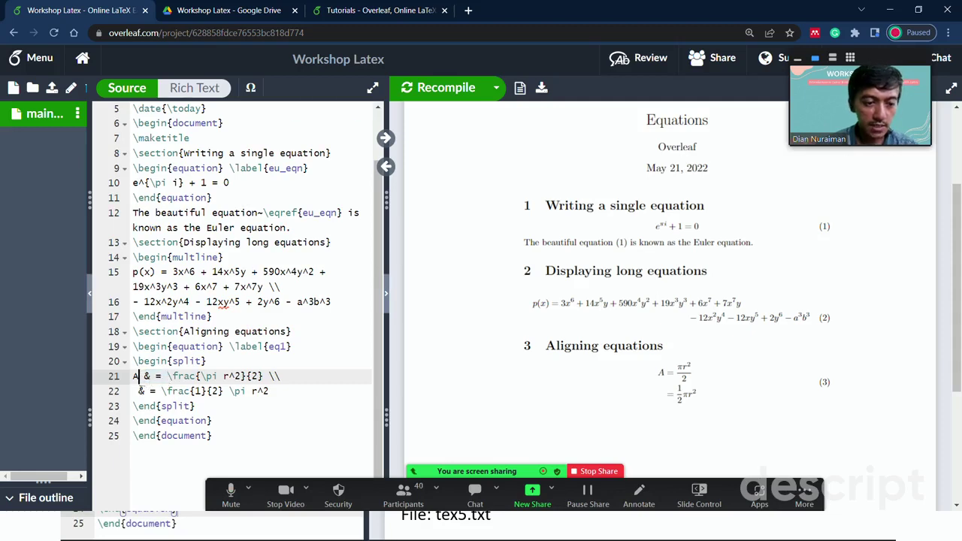
left_click(140, 388)
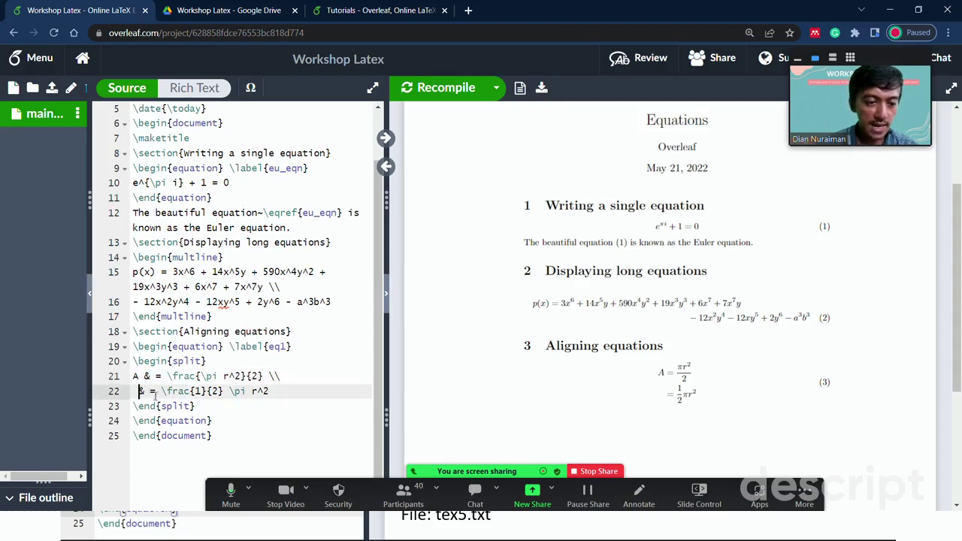
left_click(148, 381)
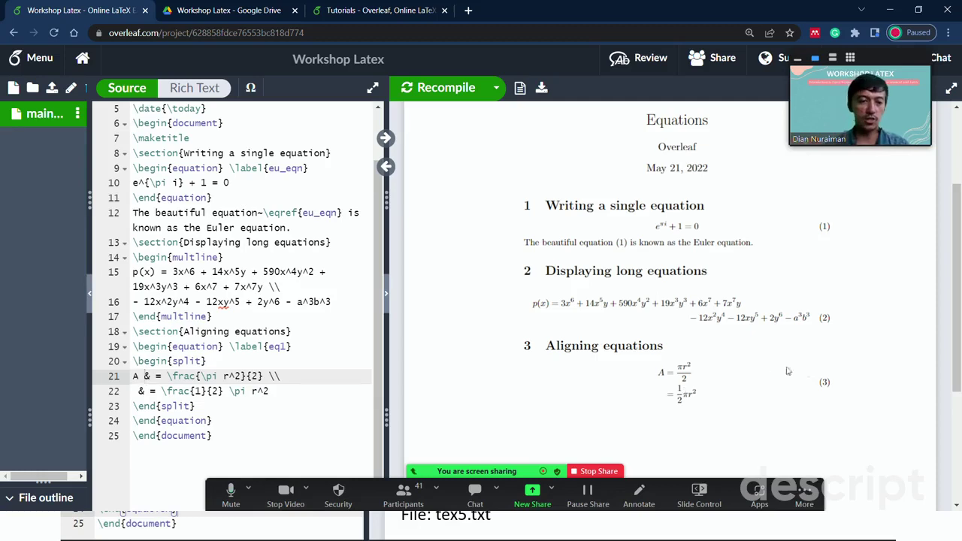
left_click(286, 362)
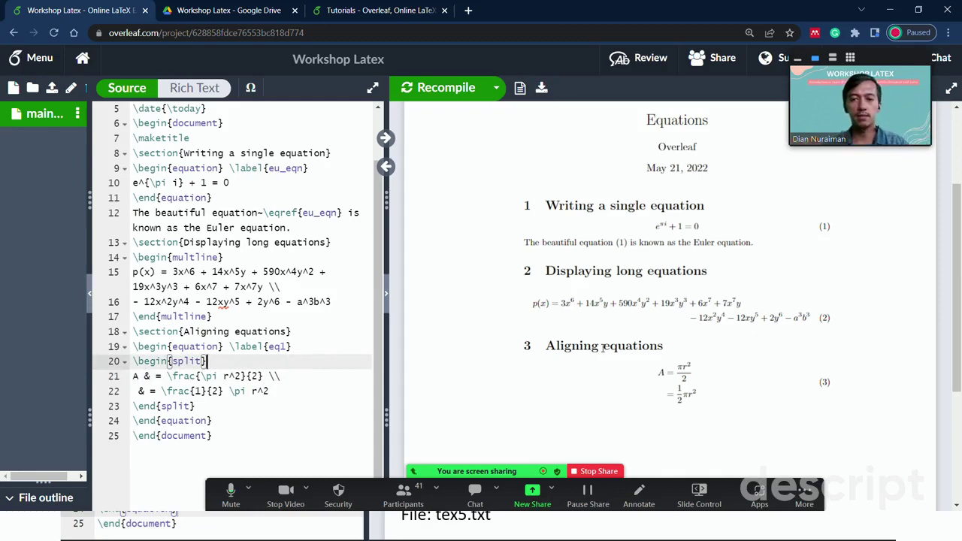
scroll(805, 289, "up", 1)
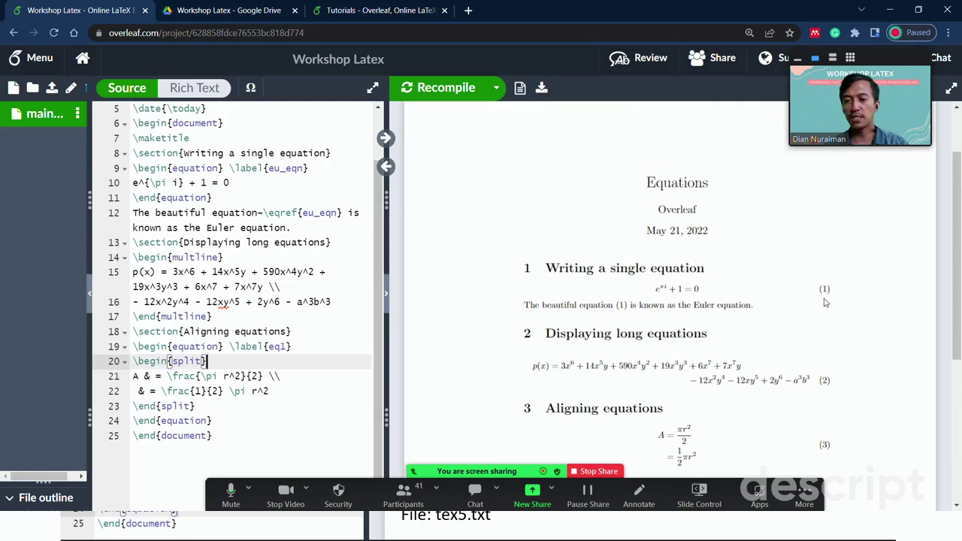
scroll(825, 299, "down", 1)
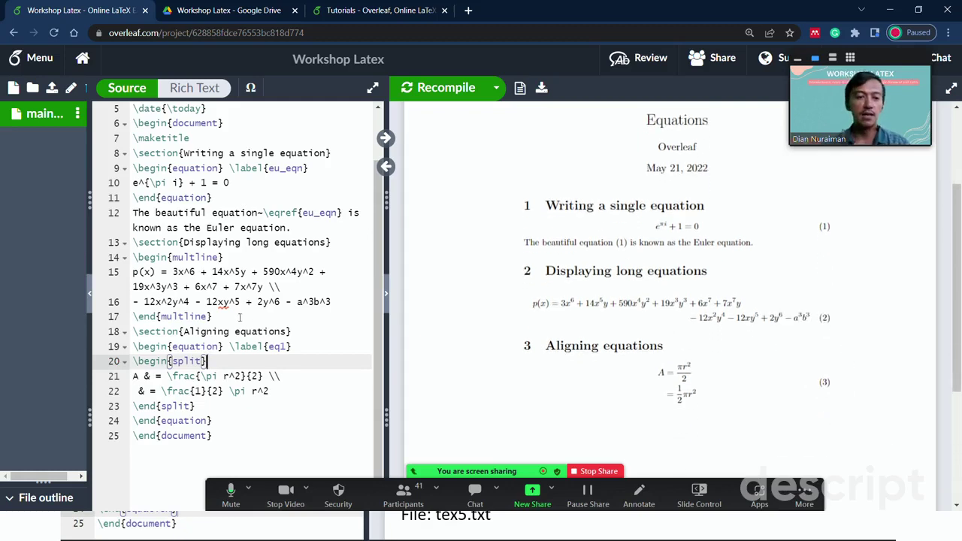
- Insert a new equation environment directly below the "Writing a single equation" section heading, before the Euler equation
scroll(249, 300, "up", 1)
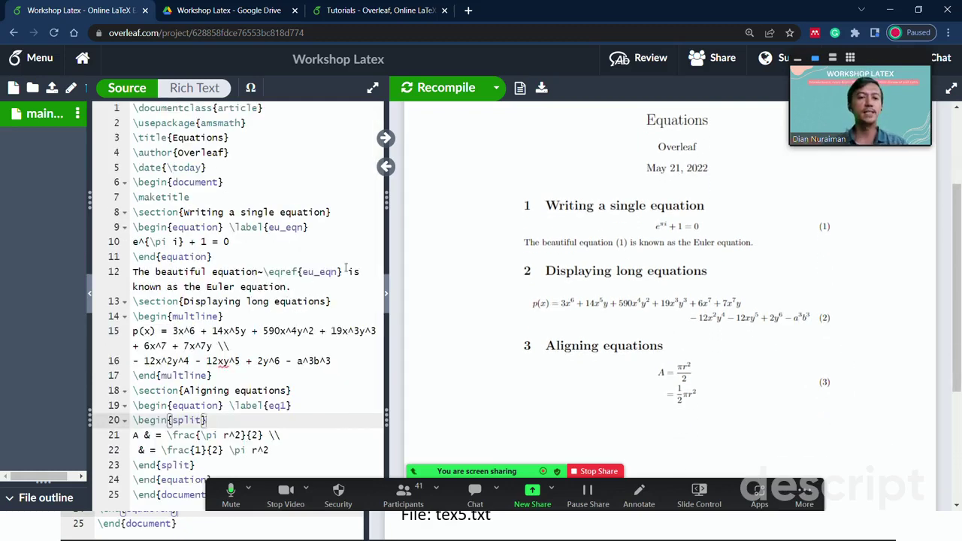
left_click(258, 240)
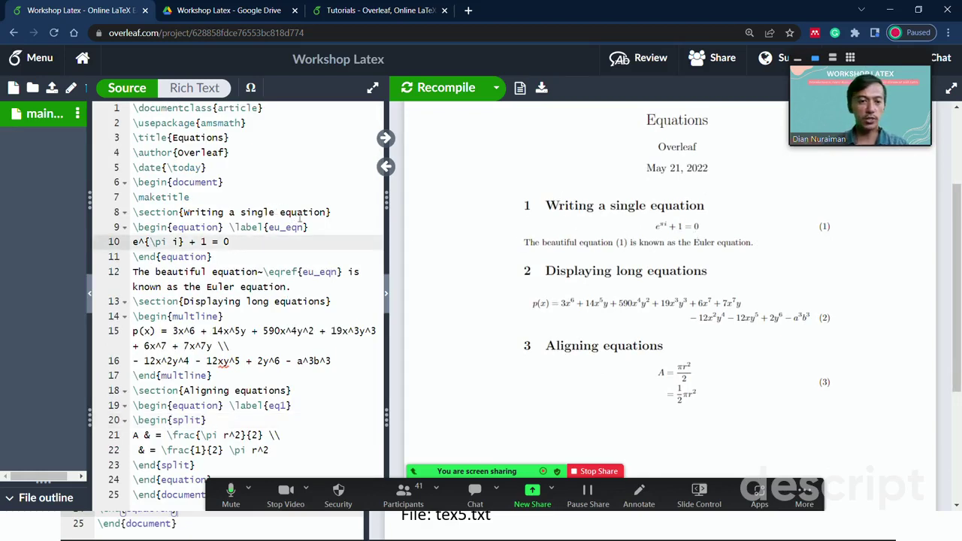
left_click(347, 212)
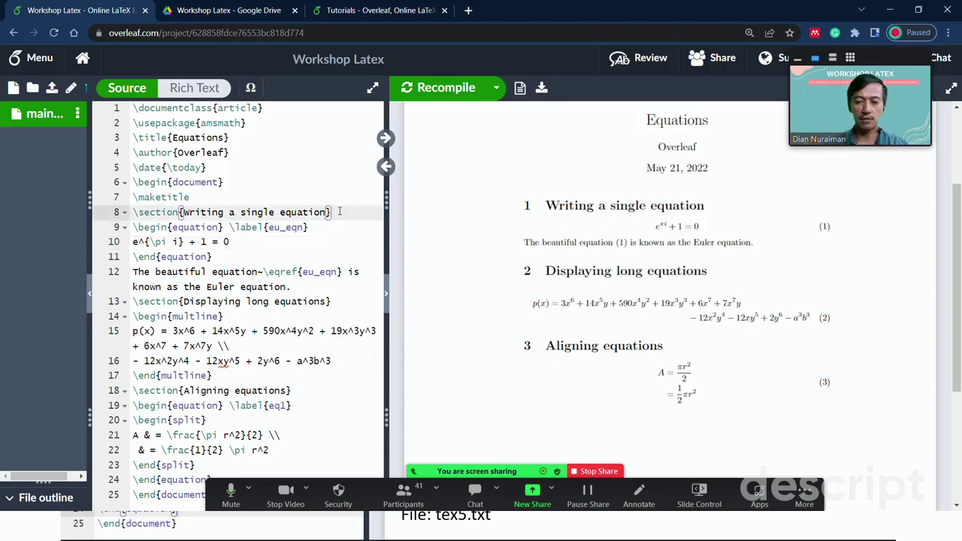
key("Return")
type("\\")
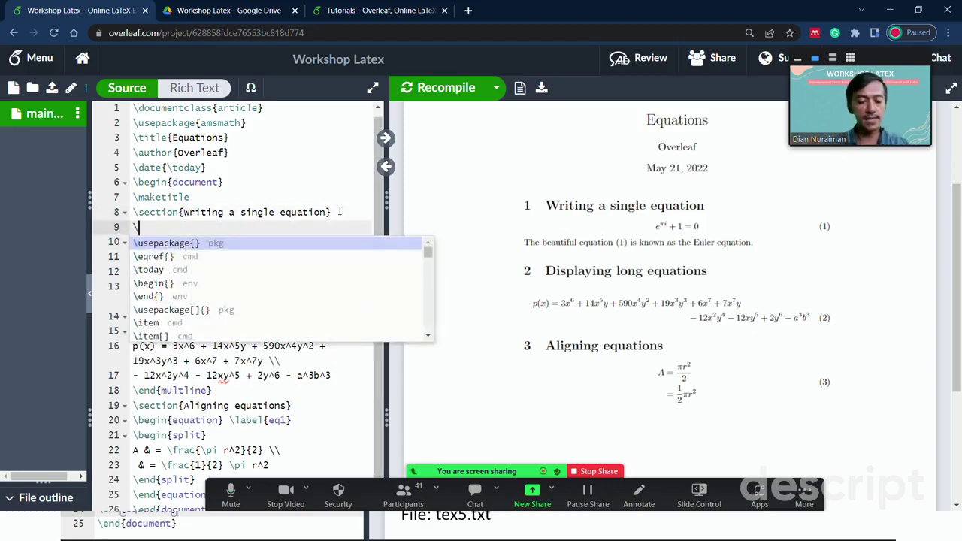
type("begin{")
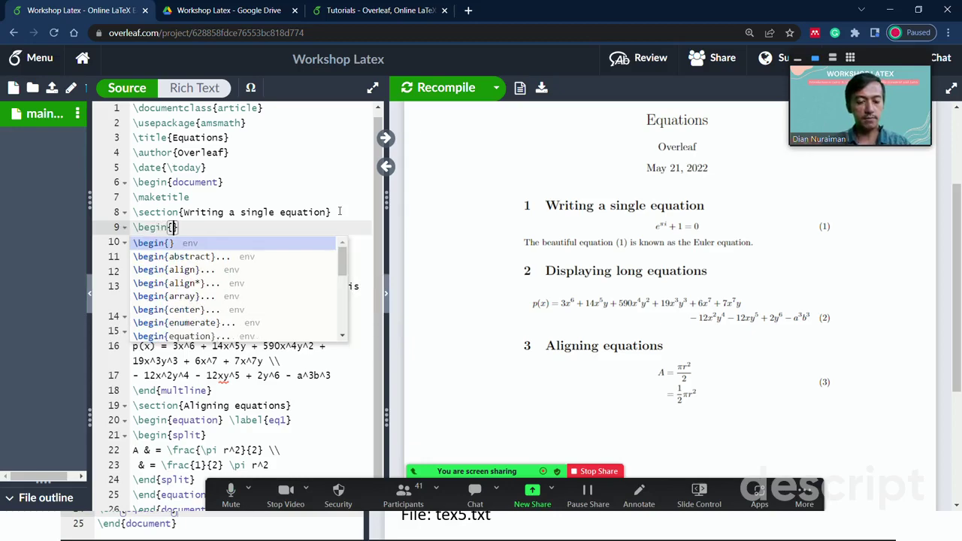
type("equ")
key("Down")
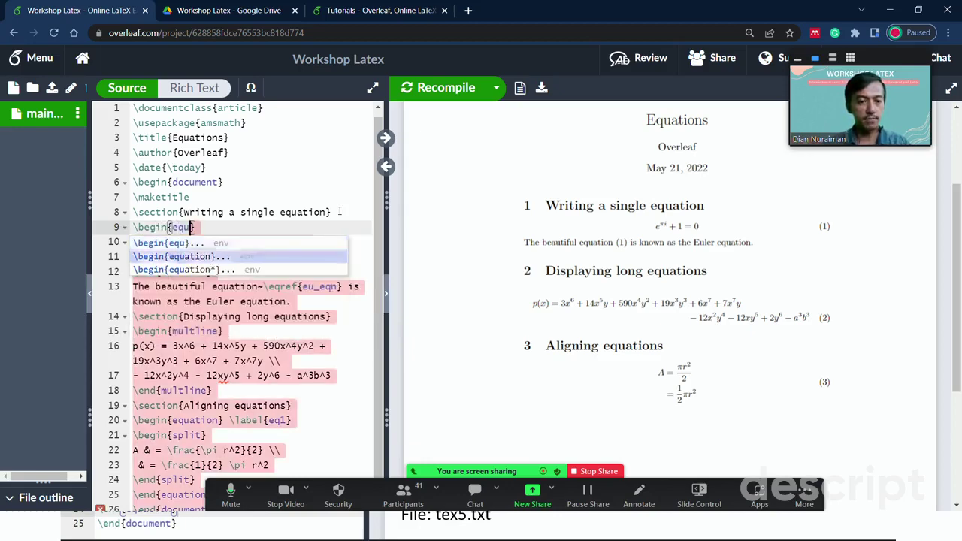
key("Return")
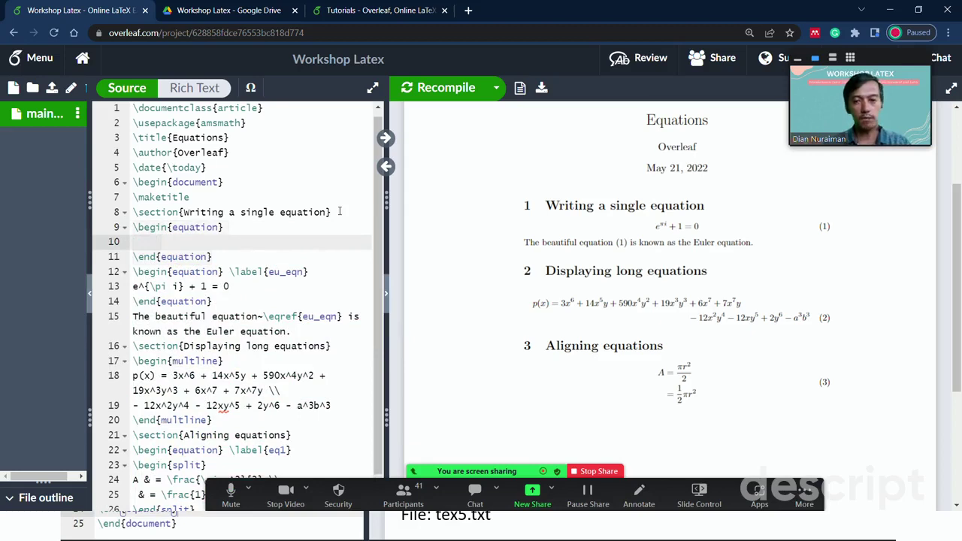
- Write f(x) = (100-x)^2 inside the new equation environment and recompile the document
type("f(x) ")
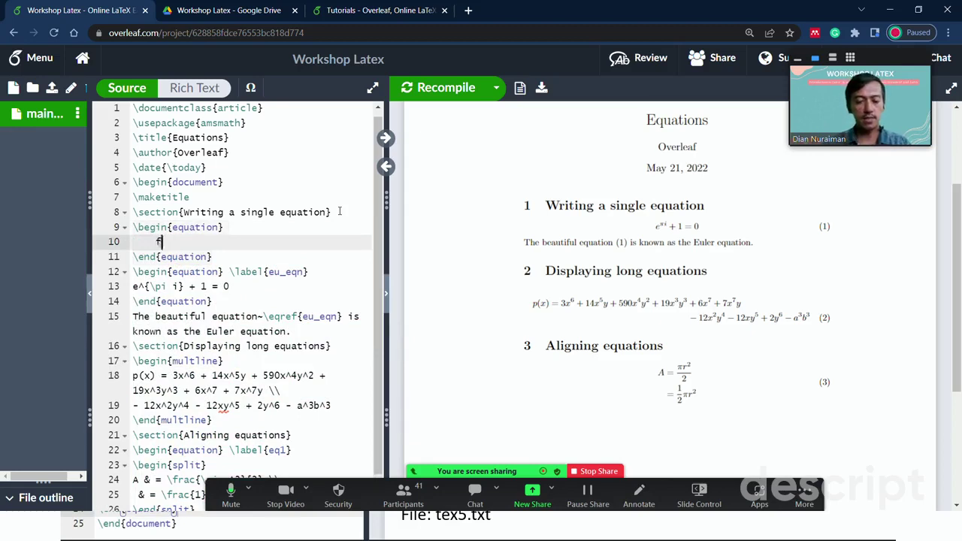
type("= ")
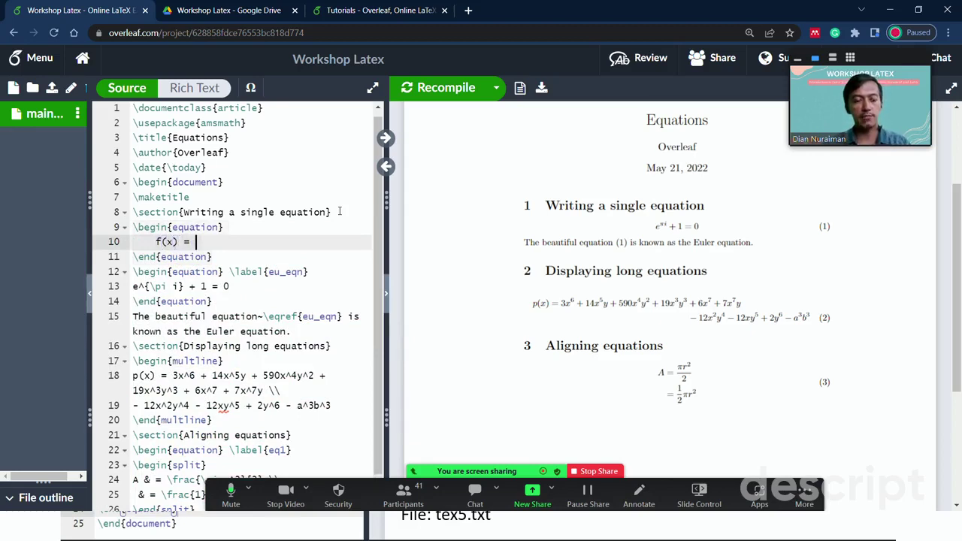
type("(")
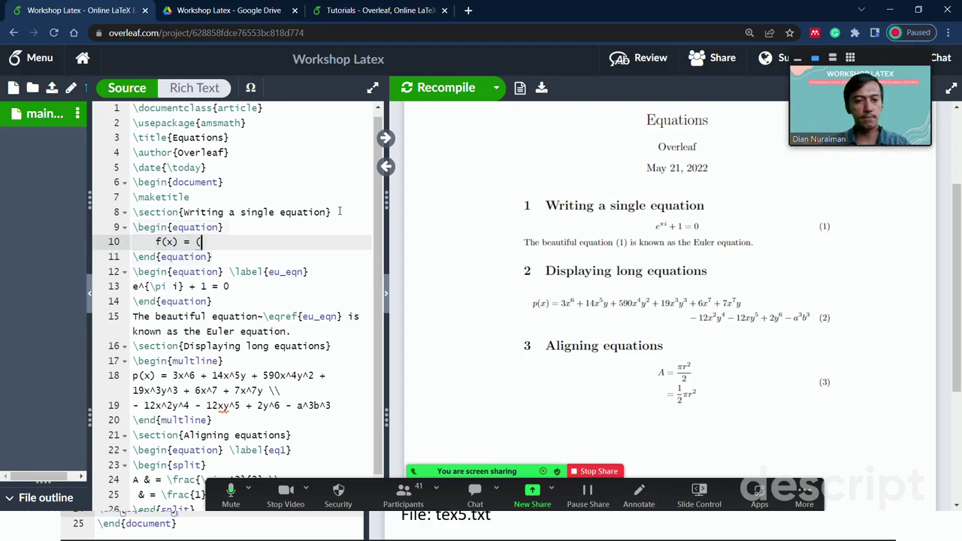
type("100-")
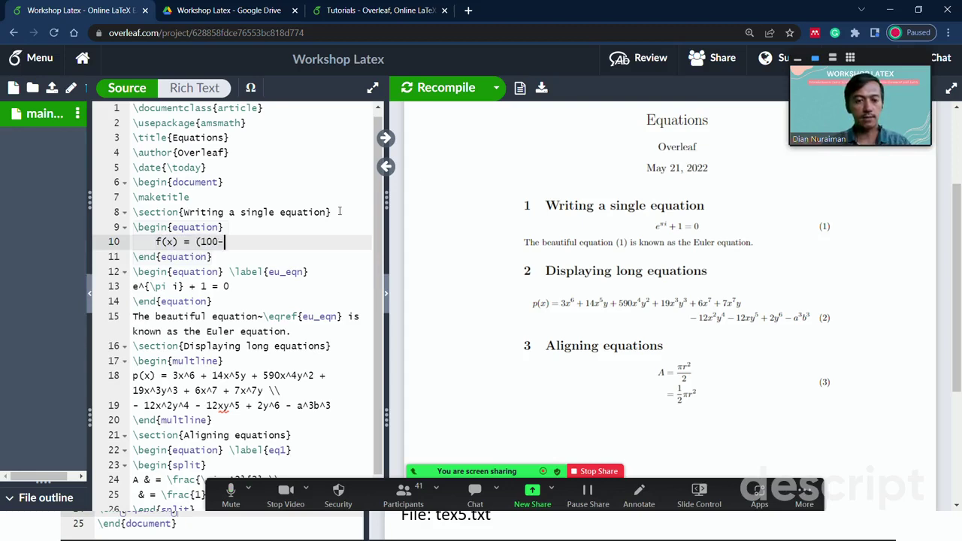
type("x)")
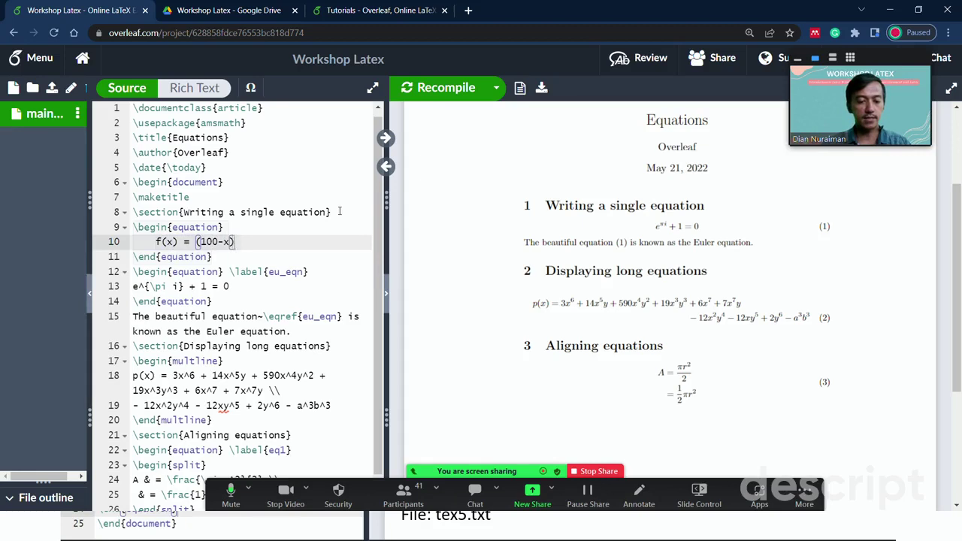
type("^2")
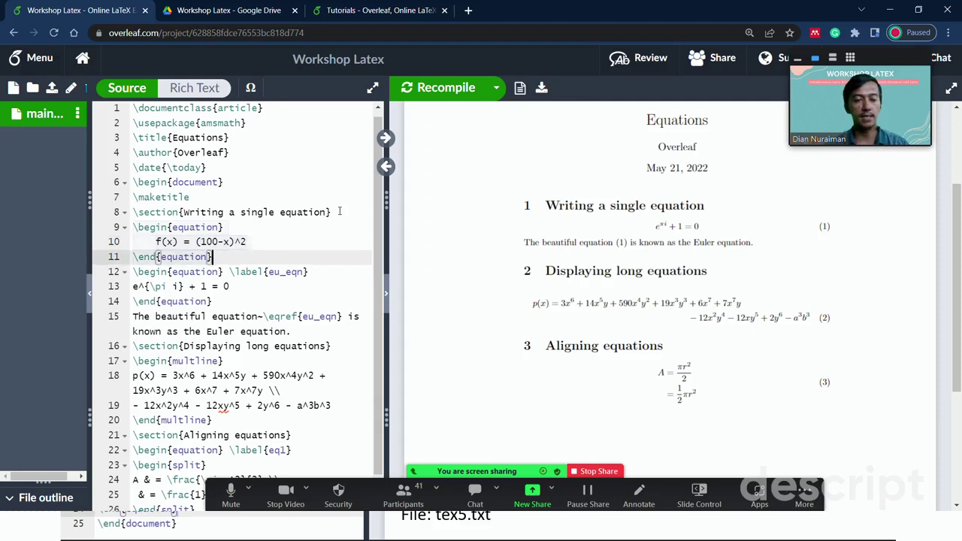
key("Up")
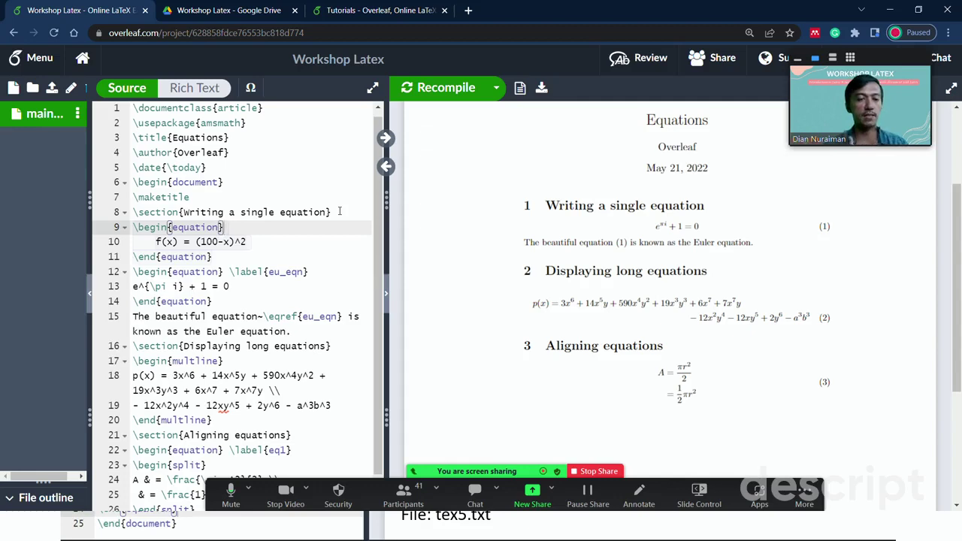
key("ctrl+s")
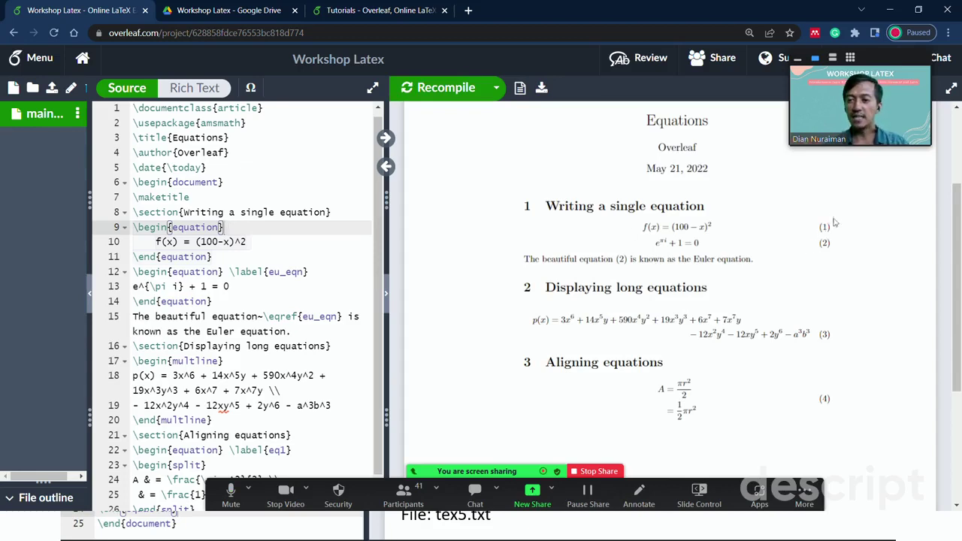
left_click(251, 258)
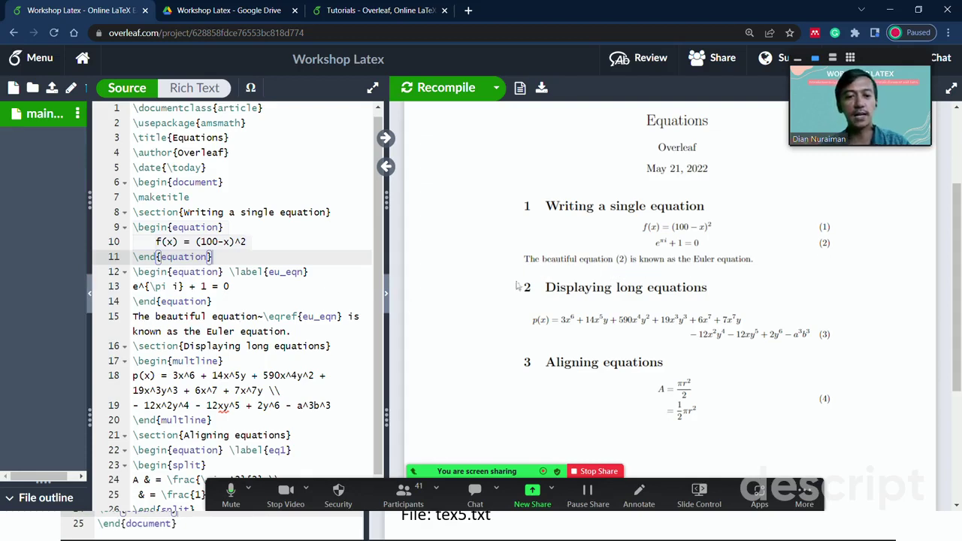
- Examine the \eqref{eu_eqn} reference in the Euler sentence and the matching \label{eu_eqn} on the equation it points to
left_click(255, 316)
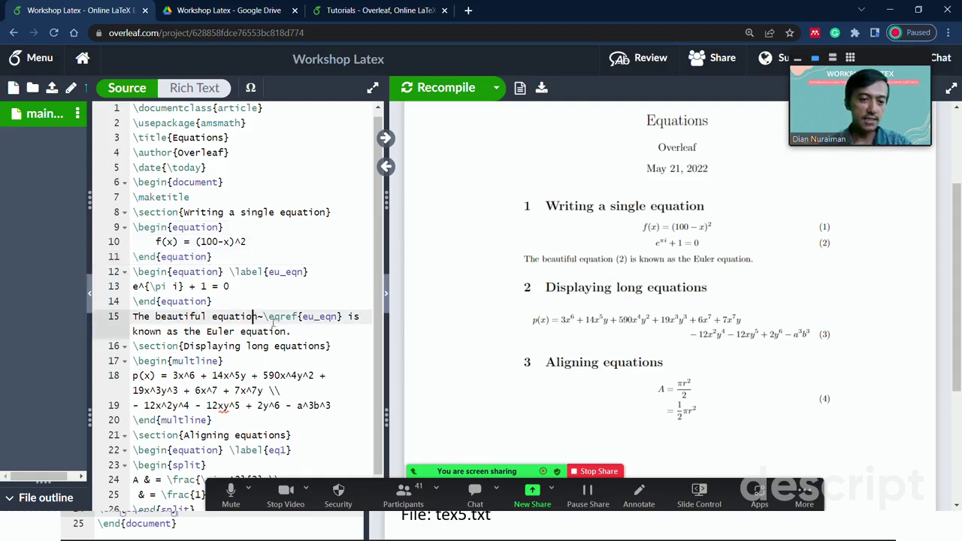
left_click_drag(263, 316, 344, 317)
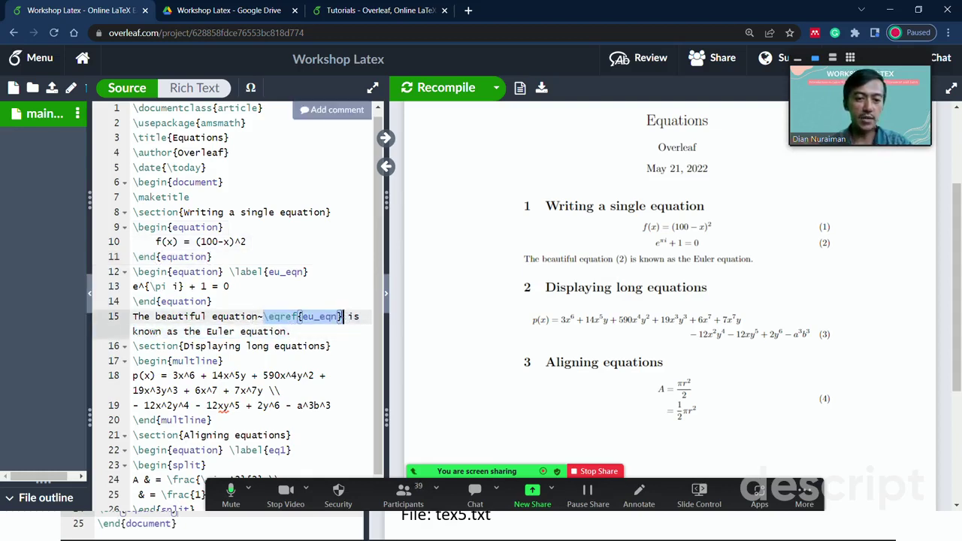
left_click(287, 286)
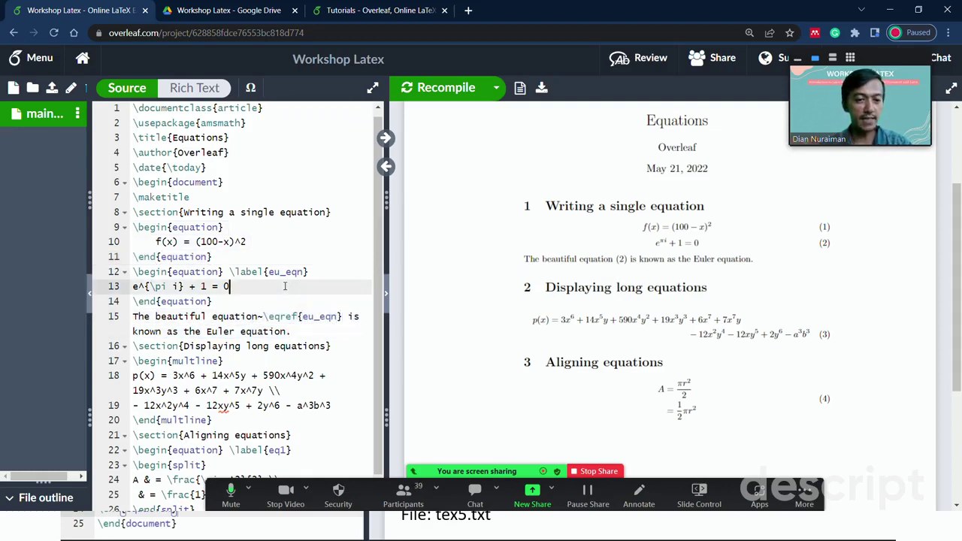
left_click(312, 272)
left_click_drag(312, 272, 233, 280)
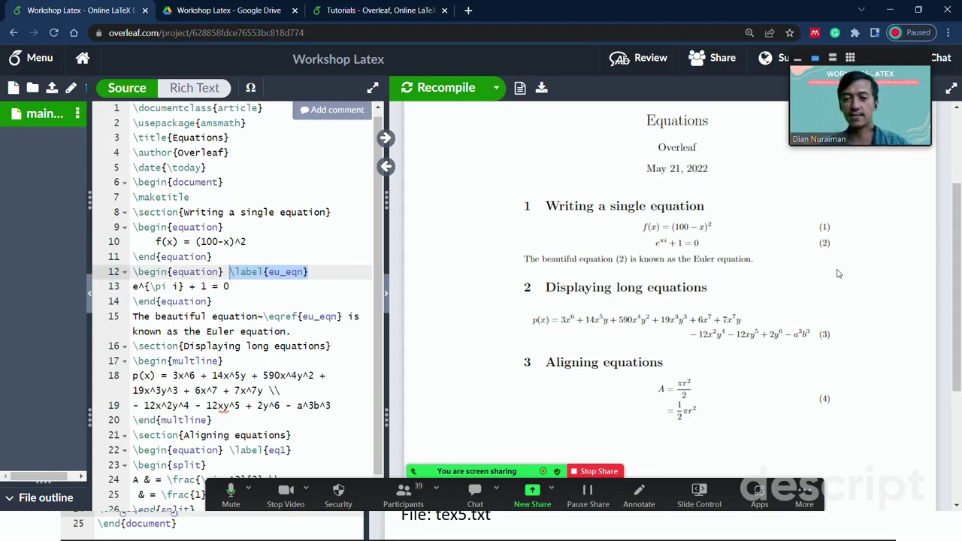
left_click(330, 296)
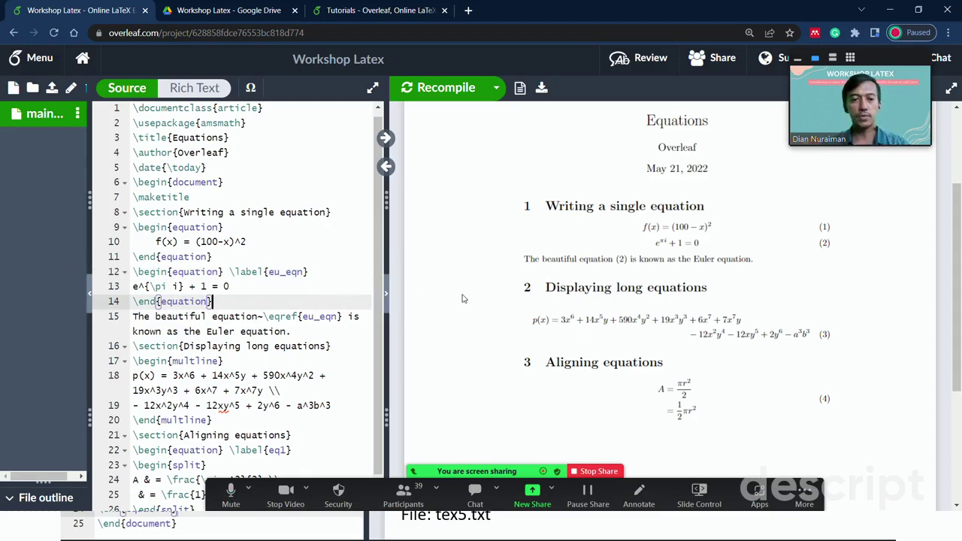
- Switch to the PowerPoint slide show and advance from the "Numbered equations" slide to the "Aligning equations" slide
key("alt+Tab")
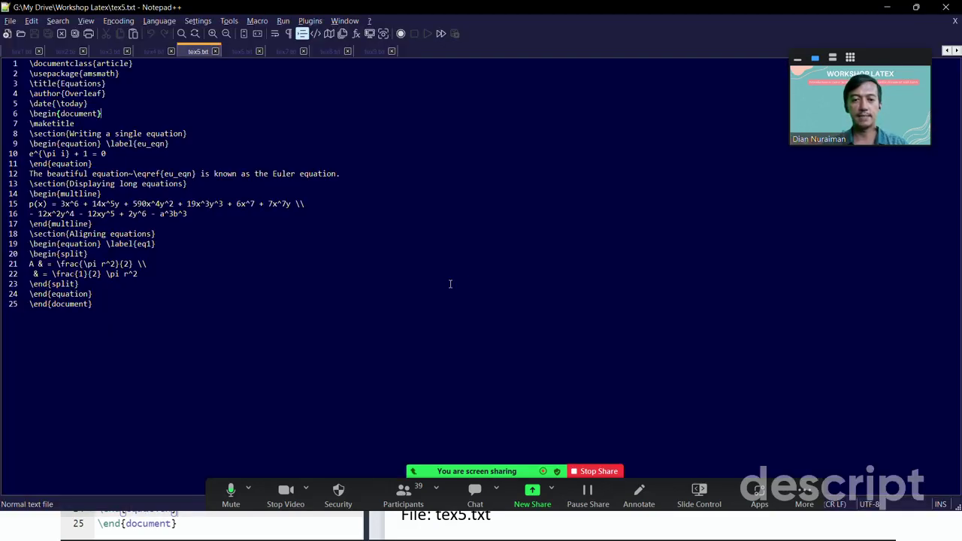
key("alt+Tab")
key("alt+Tab")
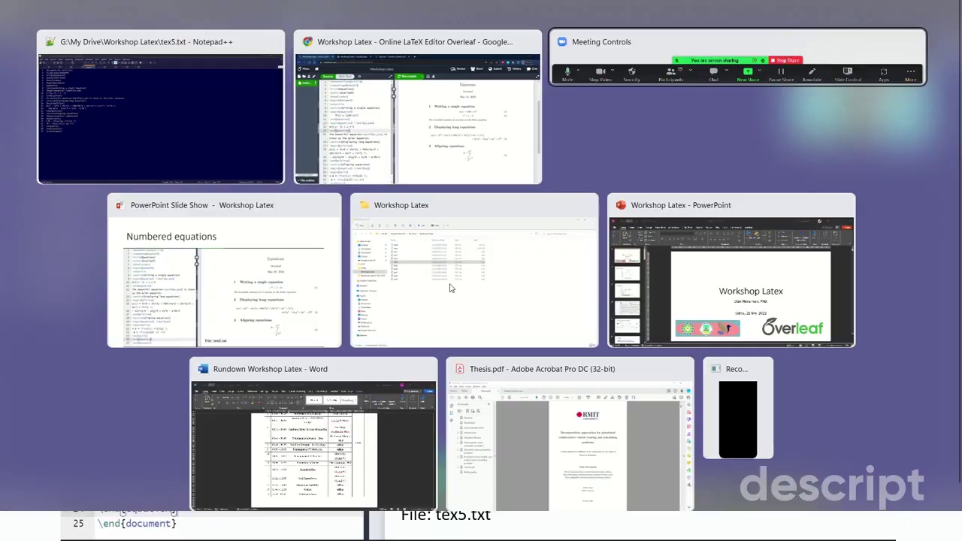
key("alt+Tab")
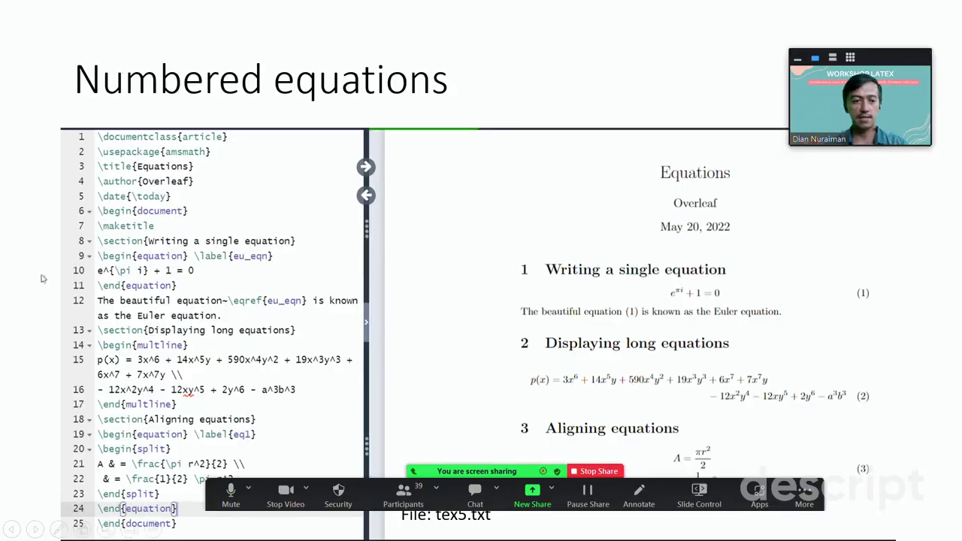
key("Right")
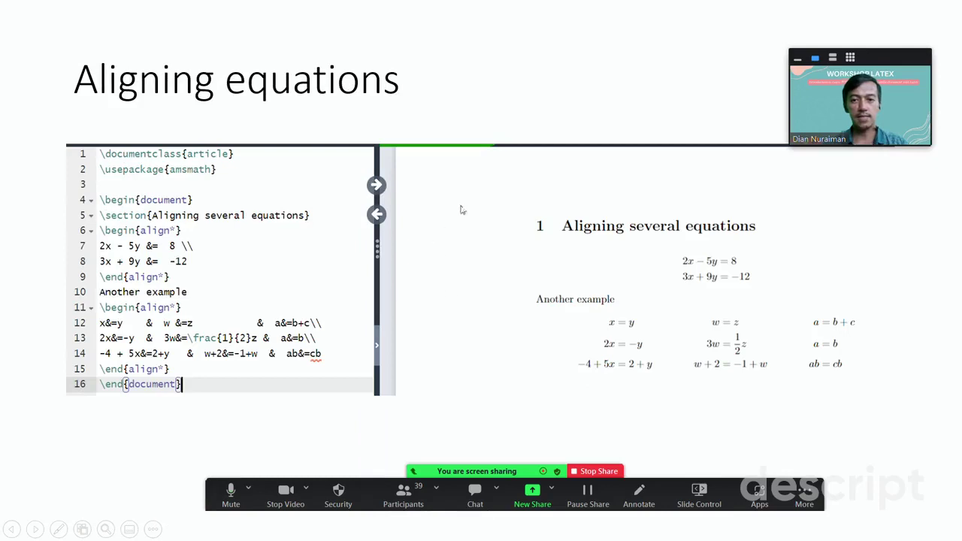